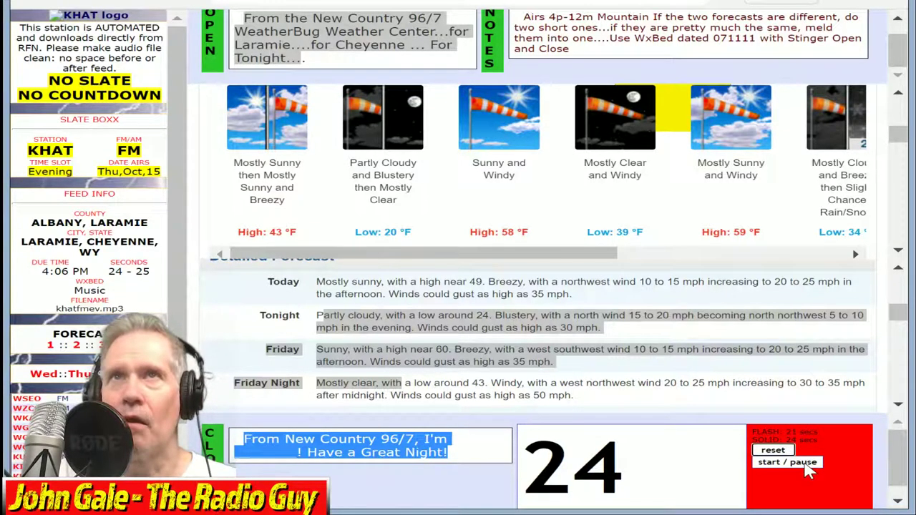
- Stop the forecast read timer and switch to Adobe Audition
click(805, 464)
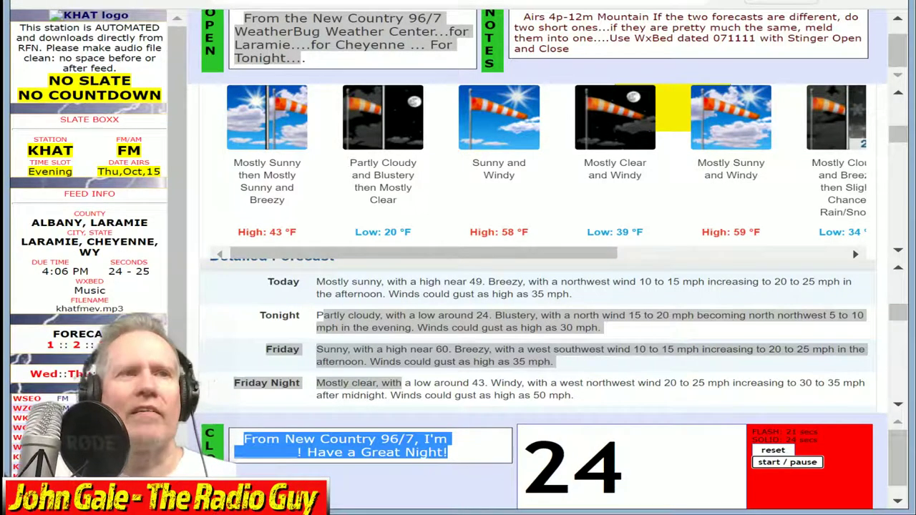
key(alt+Tab)
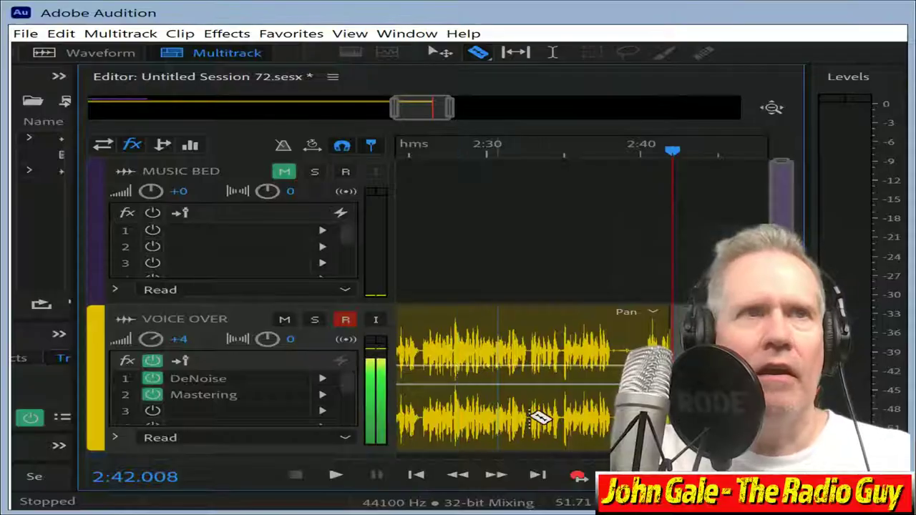
- Split the VOICE OVER recording around the good take and delete the unwanted audio after and before it
click(614, 336)
click(631, 322)
key(Delete)
drag(428, 105, 368, 106)
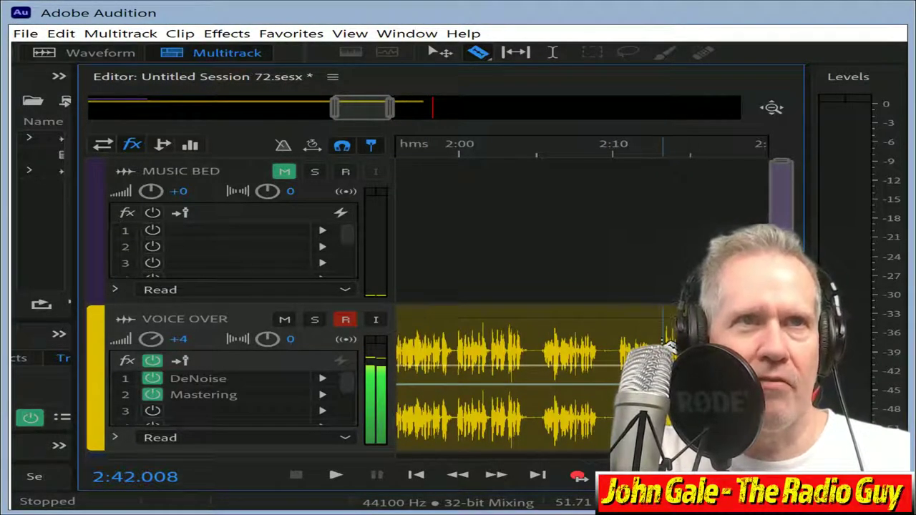
click(607, 324)
key(Delete)
- Move the remaining VOICE OVER clip to start at about 1.4 s under the music bed, and unmute the MUSIC BED track
drag(680, 322, 239, 327)
drag(515, 313, 534, 322)
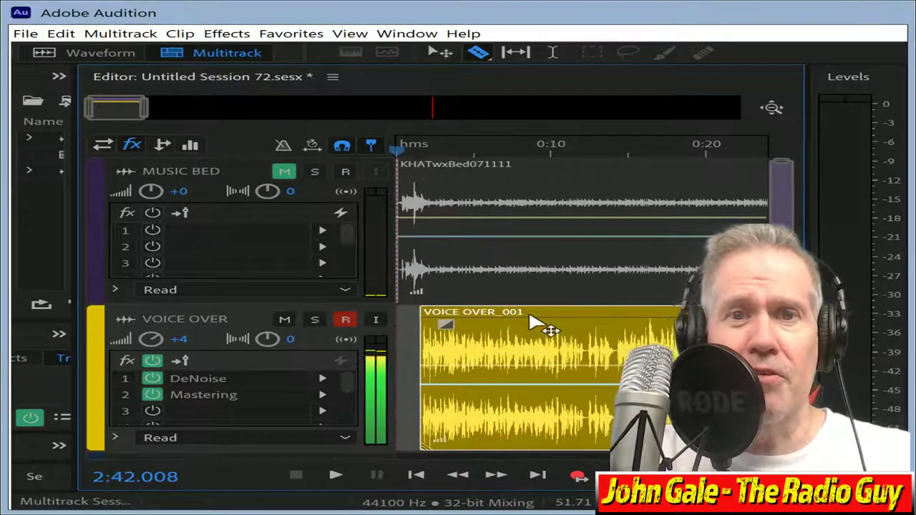
click(285, 173)
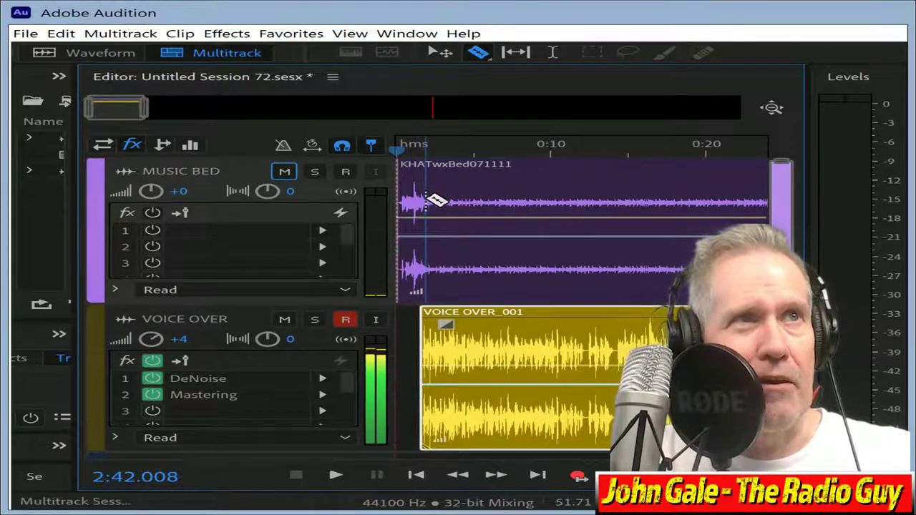
drag(139, 106, 172, 109)
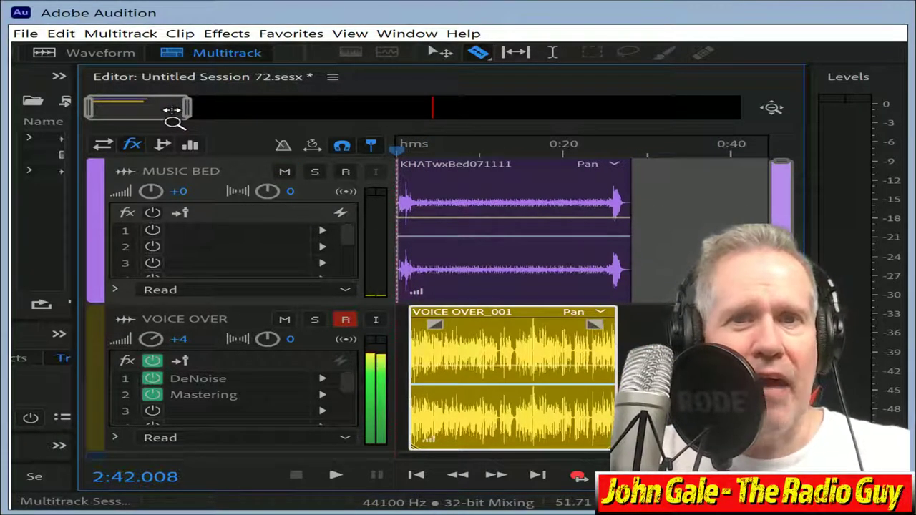
drag(171, 109, 168, 109)
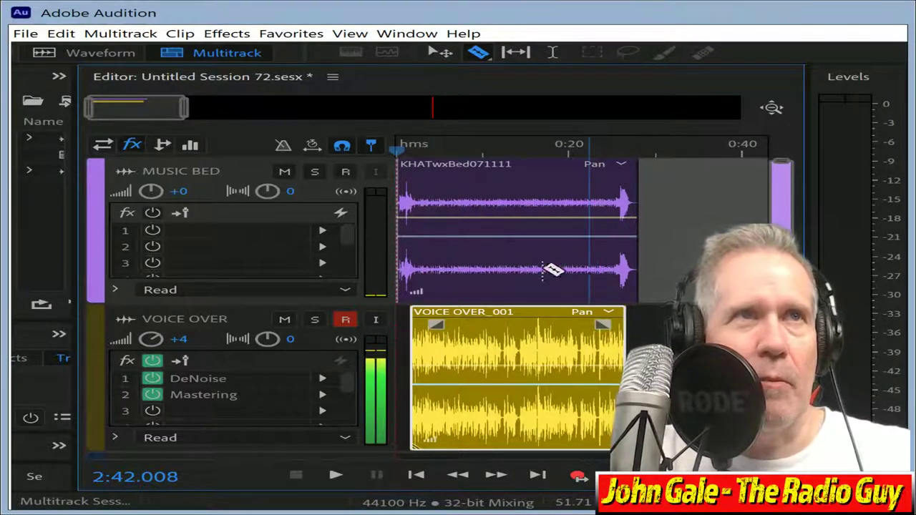
drag(189, 109, 141, 107)
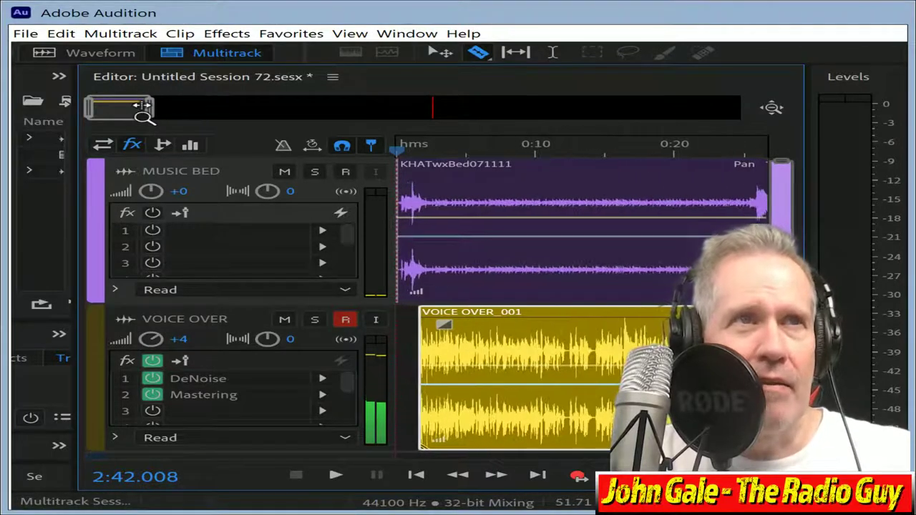
mouse_move(556, 317)
mouse_down()
mouse_move(548, 317)
mouse_move(555, 320)
mouse_up()
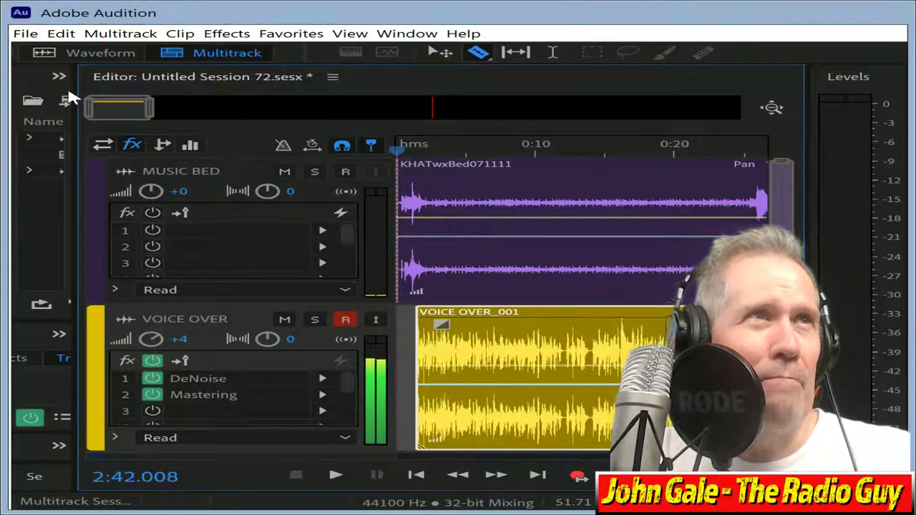
- Split the voice-over at the pause near 14.1 s and tighten it by sliding the second part to about 13.8 s
scroll(136, 115, down, 2)
scroll(136, 115, up, 3)
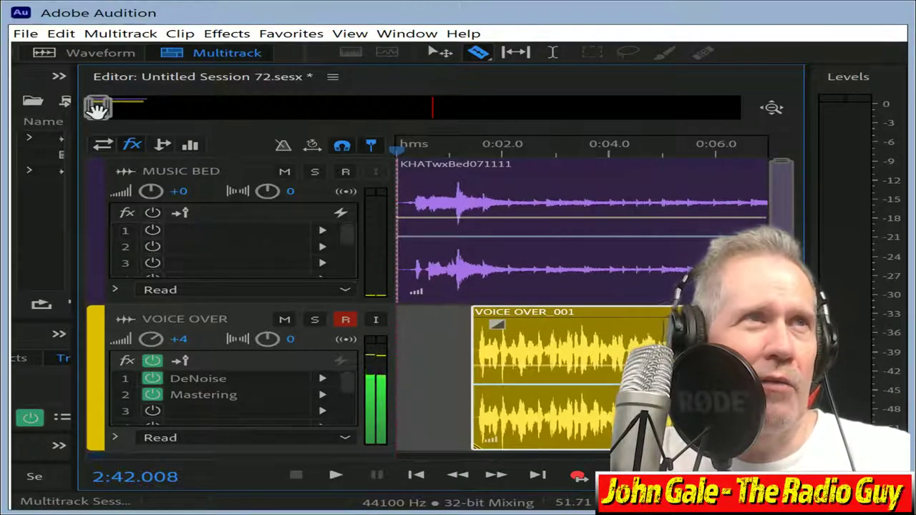
mouse_move(98, 107)
mouse_down()
mouse_move(153, 108)
mouse_move(113, 113)
mouse_up()
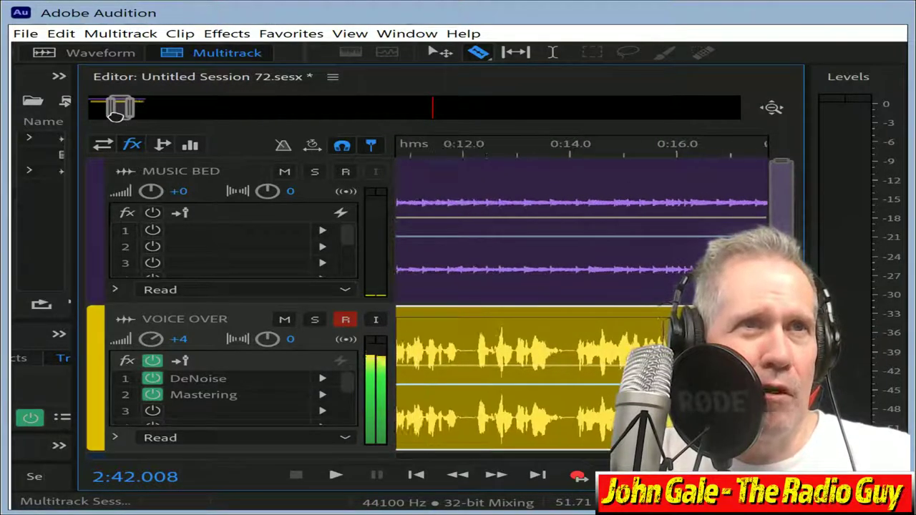
click(575, 338)
drag(609, 323, 590, 322)
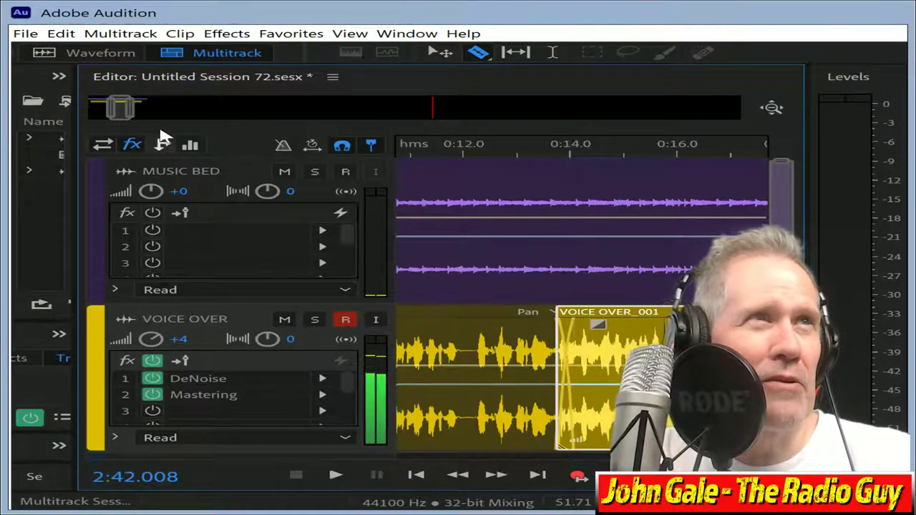
drag(127, 106, 119, 107)
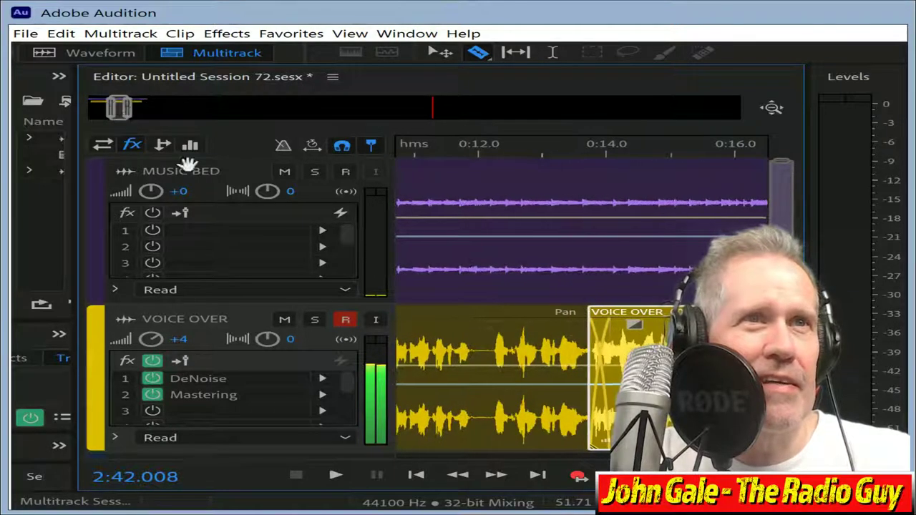
mouse_move(630, 319)
mouse_down()
mouse_move(649, 319)
mouse_move(635, 319)
mouse_up()
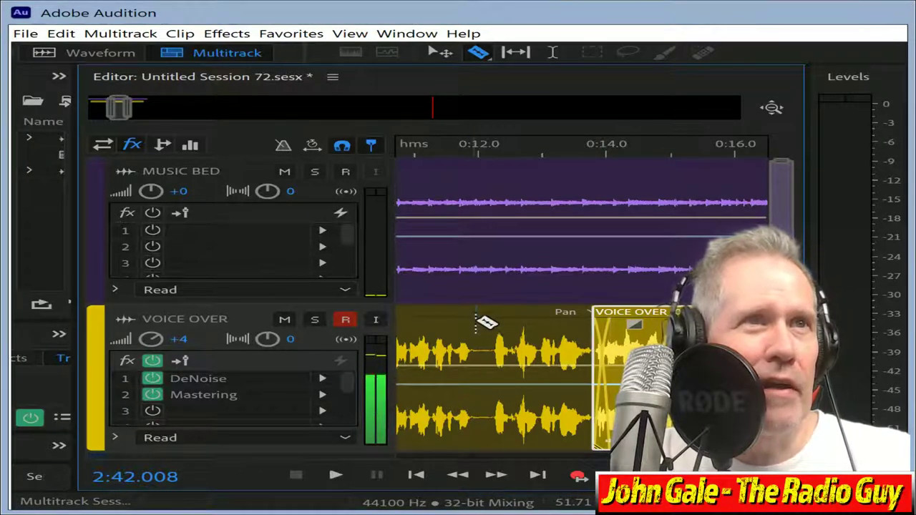
drag(121, 107, 17, 93)
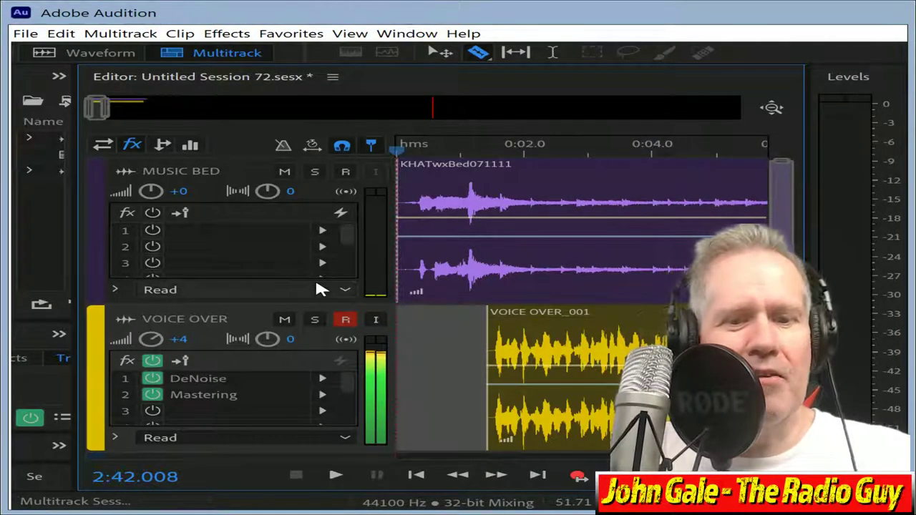
- Mix the session down to a new file and even out its loudness with a volume reduction and multiband compression
key(ctrl+shift+alt+m)
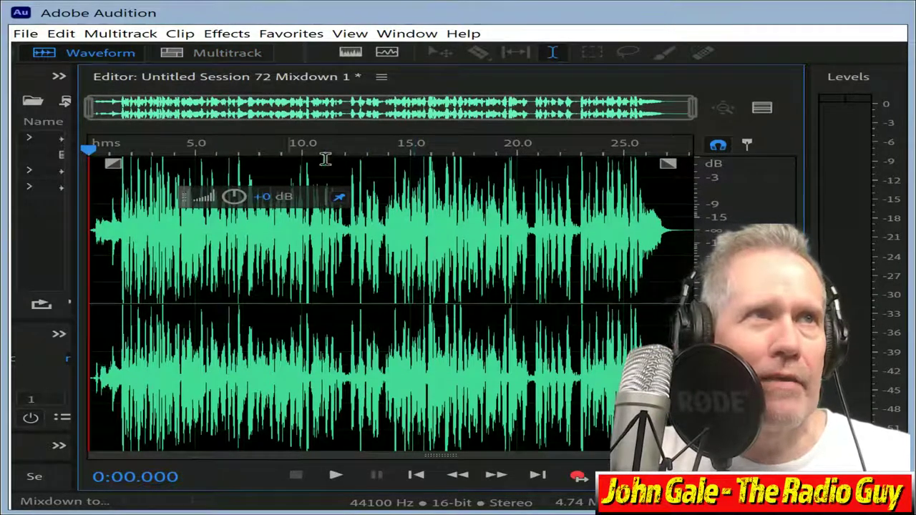
drag(236, 197, 214, 199)
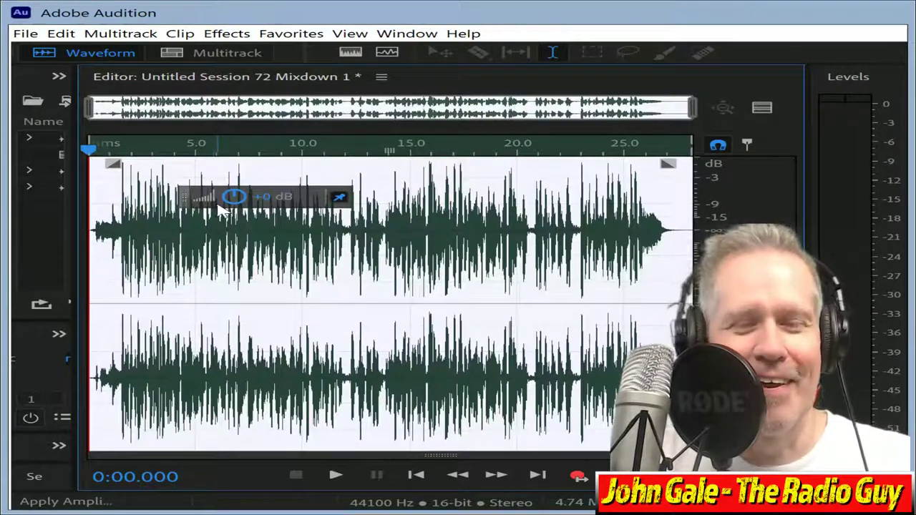
key(ctrl+1)
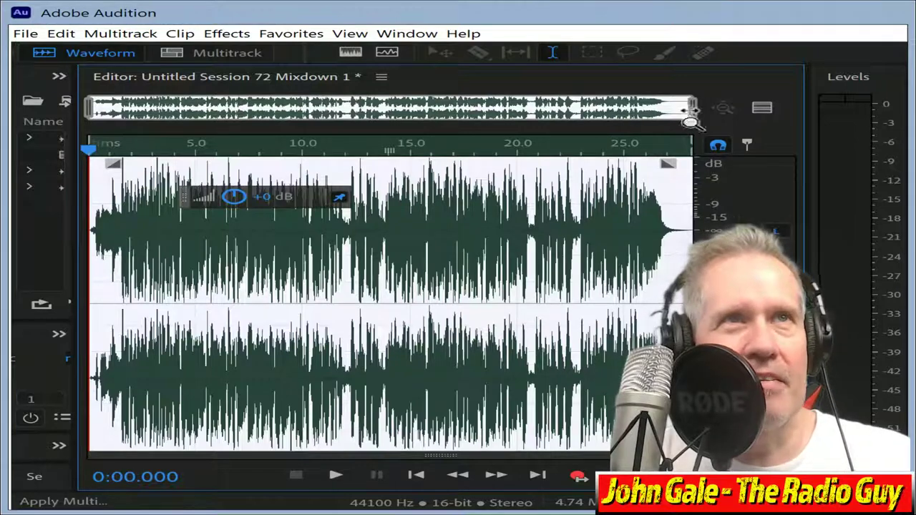
- Trim the silence from the first 0.1 s or so at the start of the mixdown
drag(698, 112, 108, 107)
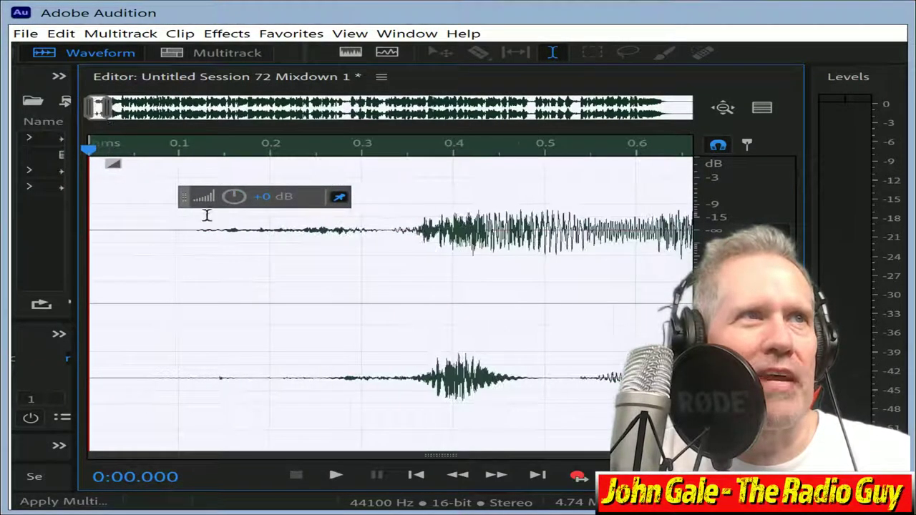
drag(179, 228, 11, 104)
key(Delete)
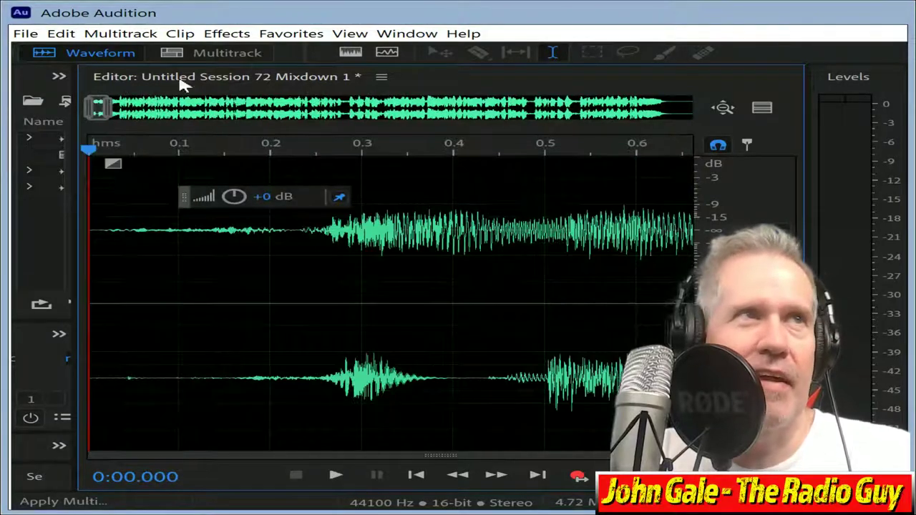
- Delete the silent tail of the mixdown from about 27.77 s to the end
drag(96, 105, 704, 179)
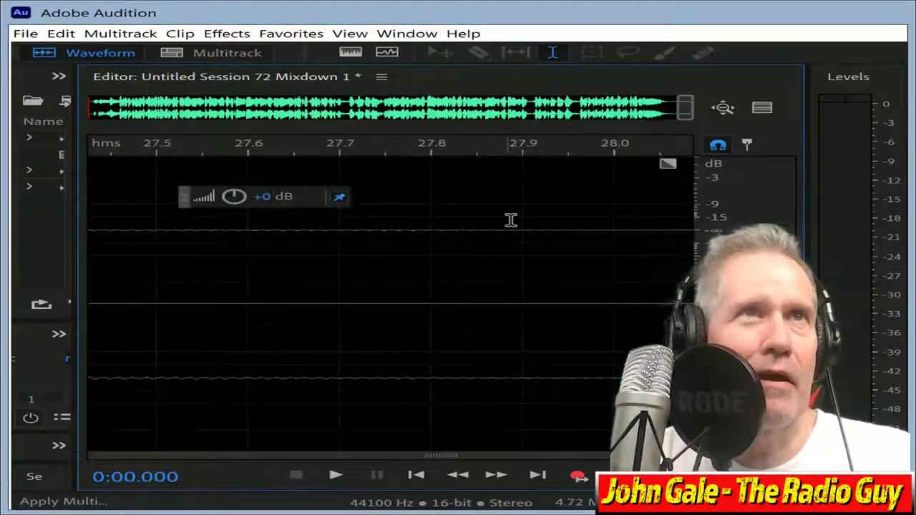
drag(405, 240, 698, 229)
key(Delete)
scroll(173, 298, down, 2)
scroll(172, 298, down, 4)
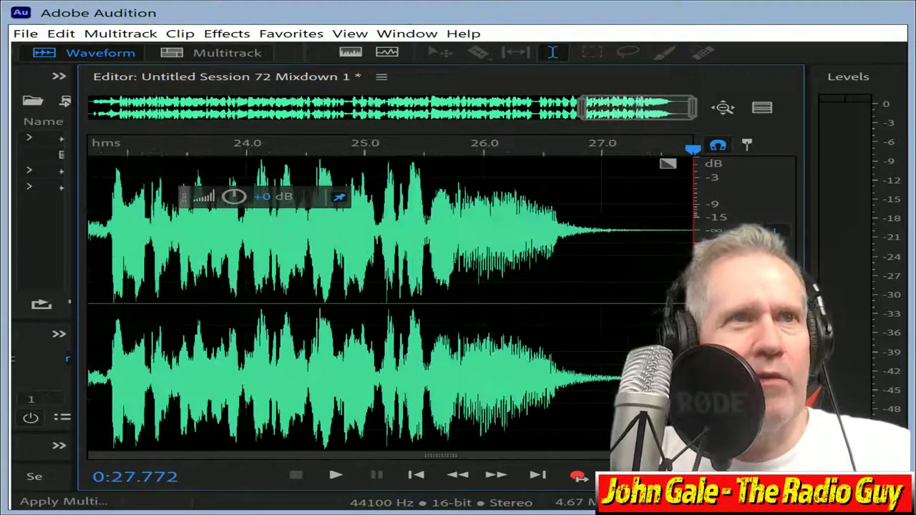
- Play the trimmed mixdown from the beginning to check it, and stop playback at the end
click(417, 477)
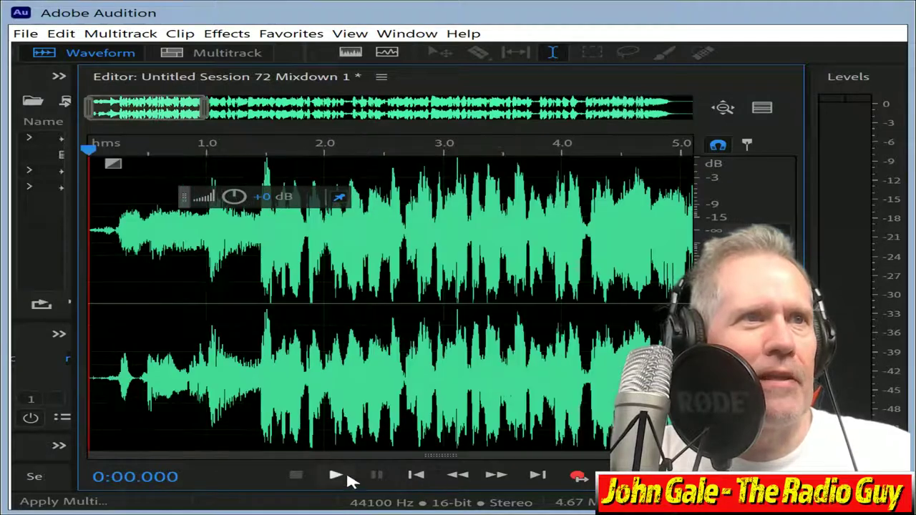
click(338, 478)
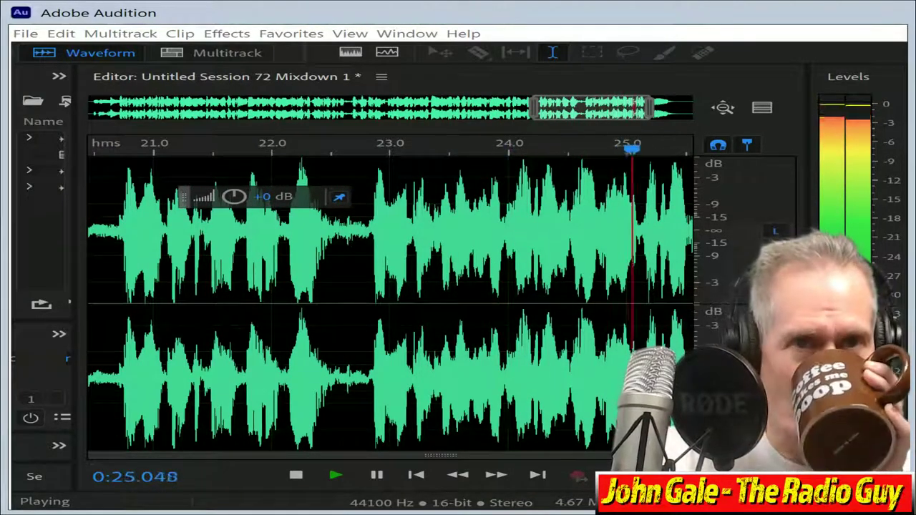
click(297, 476)
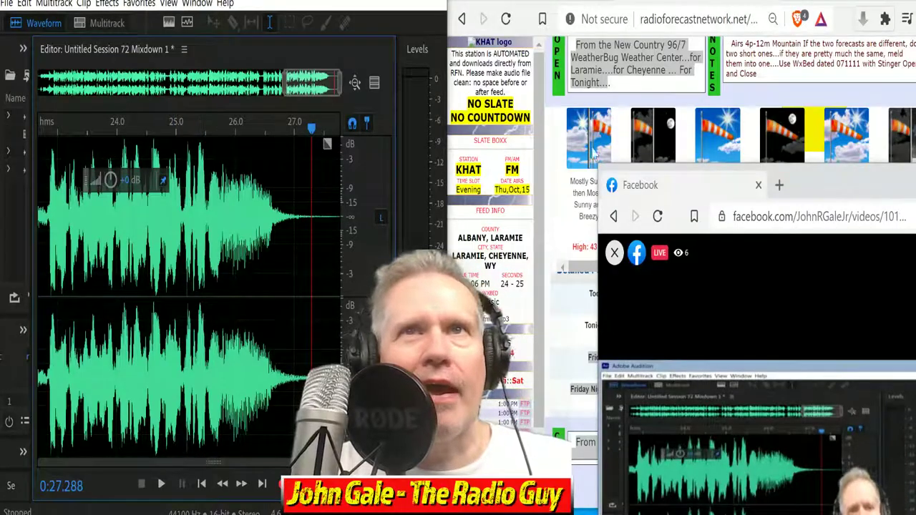
- Start exporting the mixdown and open the KHAT evening feed's FTP upload page to get the suggested file name
click(554, 205)
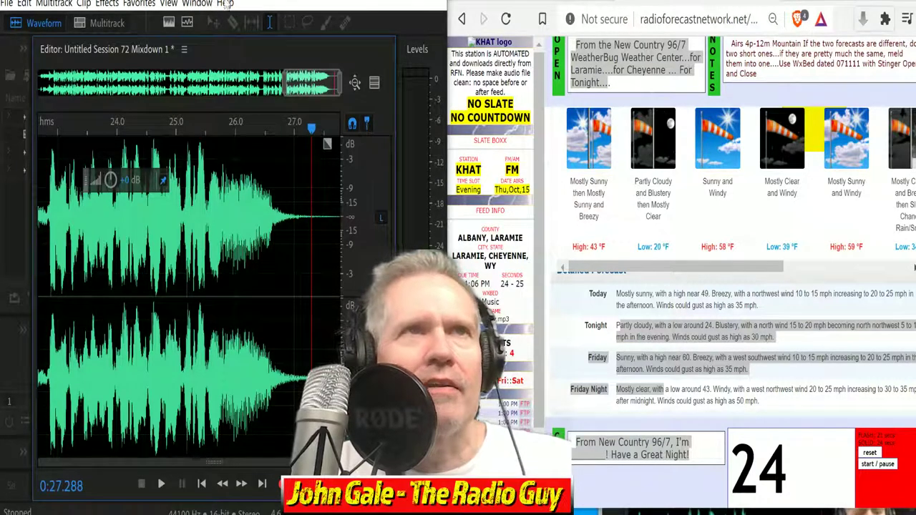
key(ctrl+shift+e)
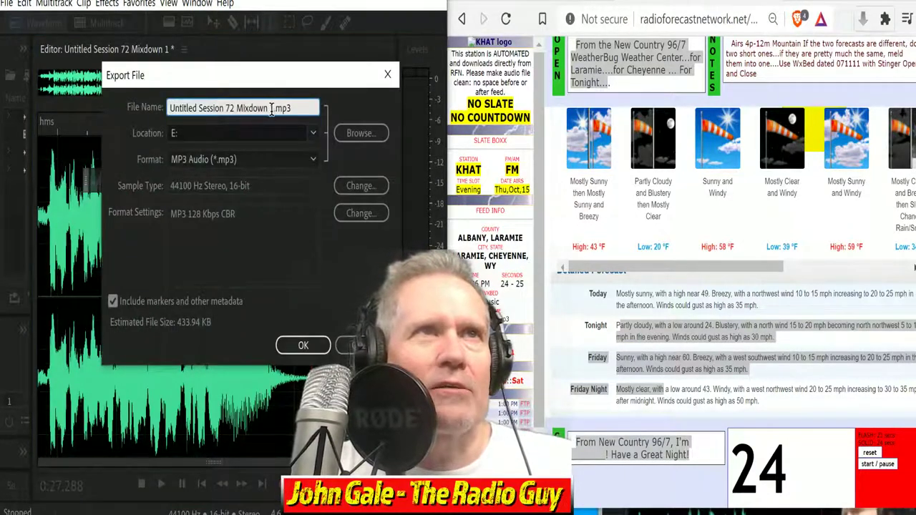
drag(273, 108, 170, 108)
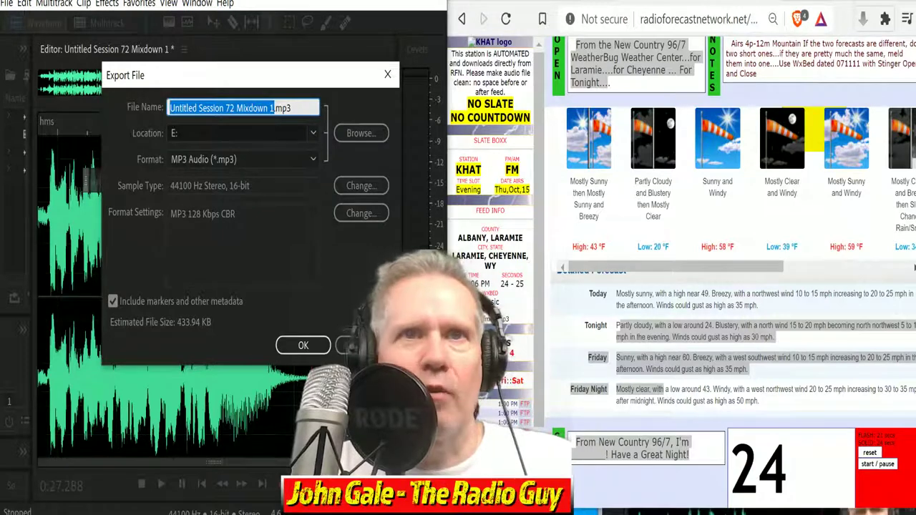
click(501, 179)
scroll(502, 179, down, 1)
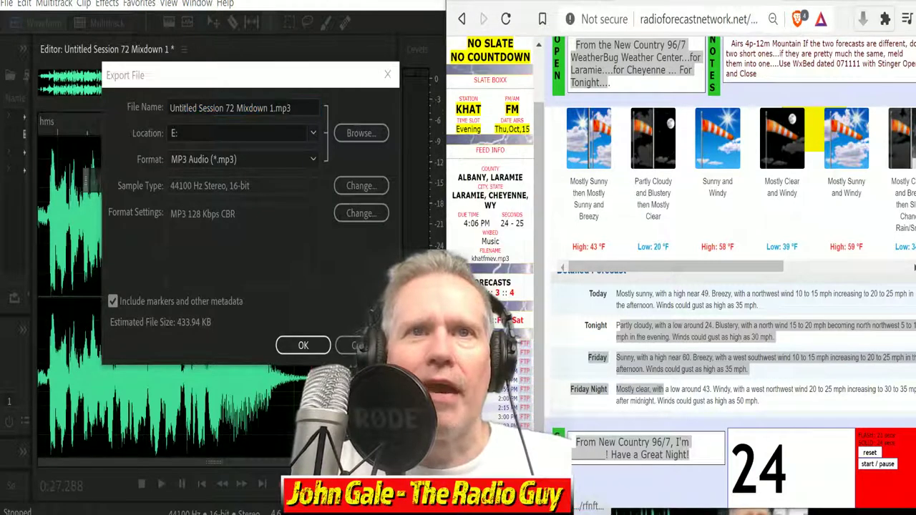
click(761, 238)
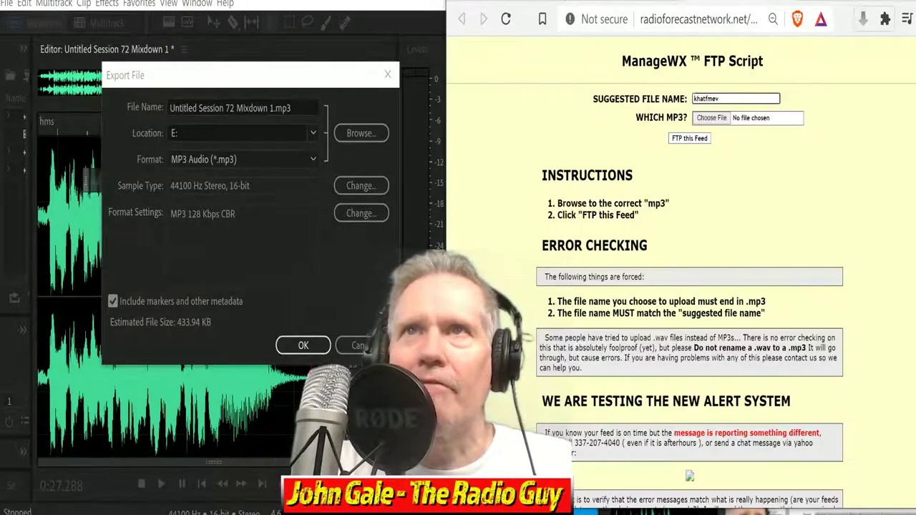
- Export the mixdown as khatfmev.mp3 to the E: drive, overwriting the existing file
click(272, 109)
text(khatfmev)
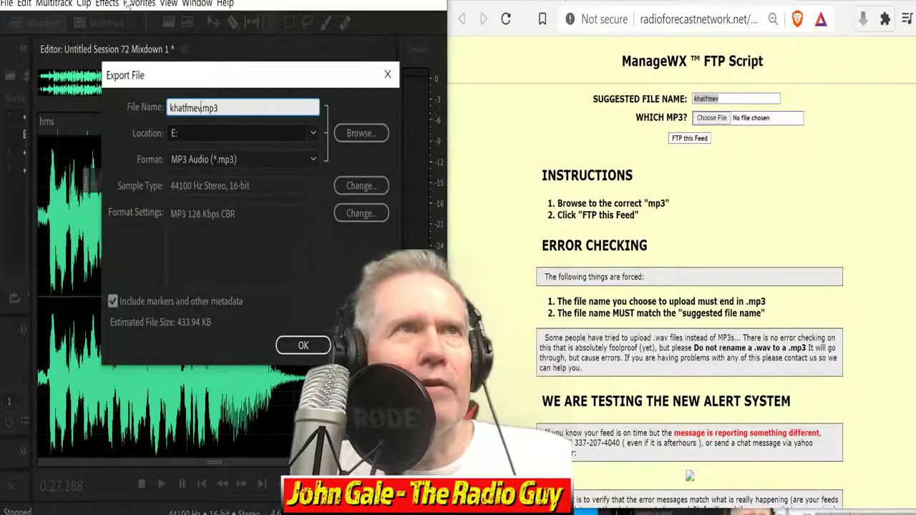
click(290, 349)
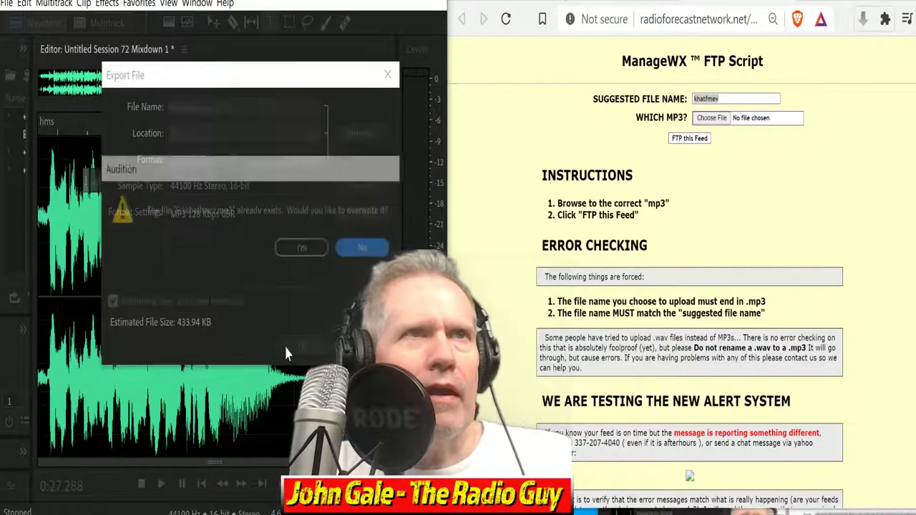
click(303, 250)
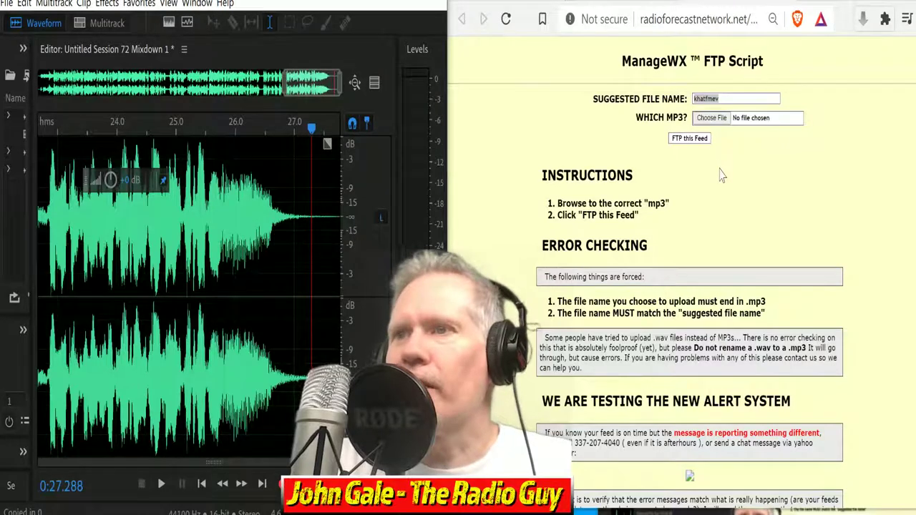
- Choose khatfmev.mp3 from the E: drive as the MP3 for the FTP feed upload
click(725, 122)
drag(868, 84, 901, 201)
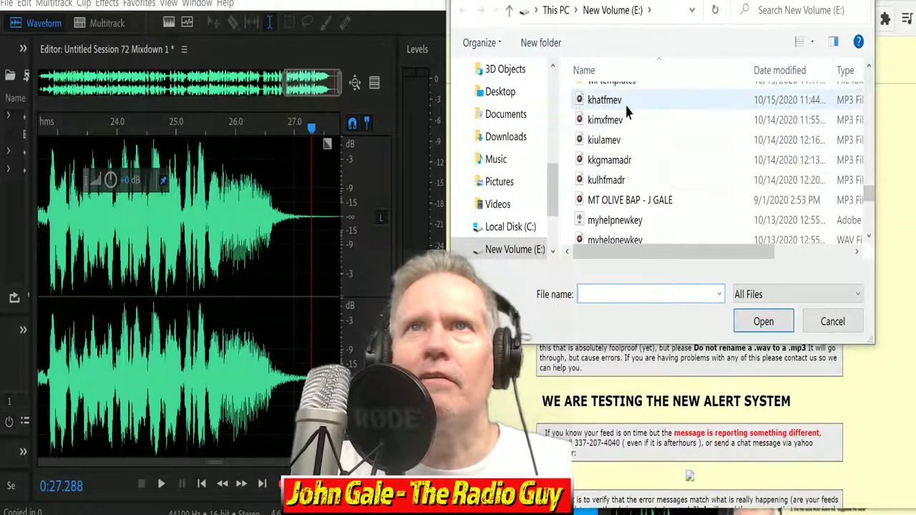
double_click(605, 100)
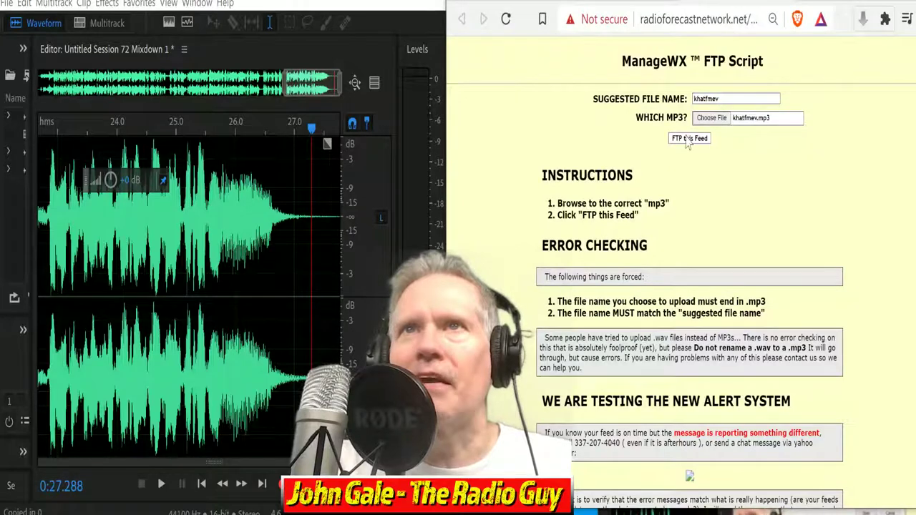
- Upload khatfmev.mp3 to the KHAT evening feed by FTP and close the results page
click(687, 139)
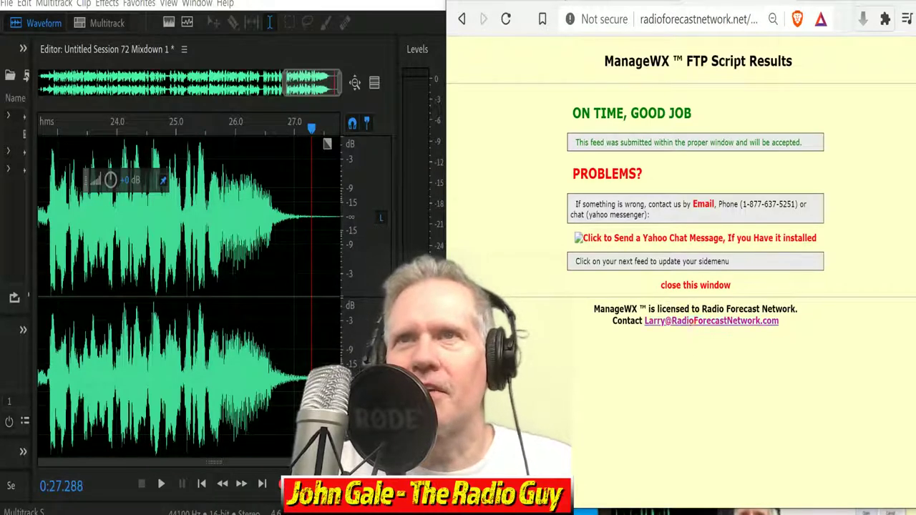
click(702, 285)
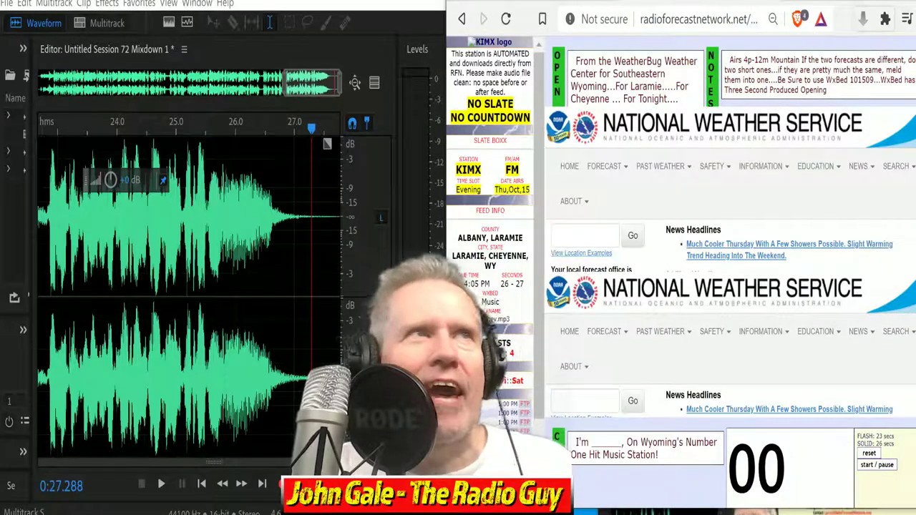
- Close all open files of the finished KHAT forecast without saving any changes
click(6, 3)
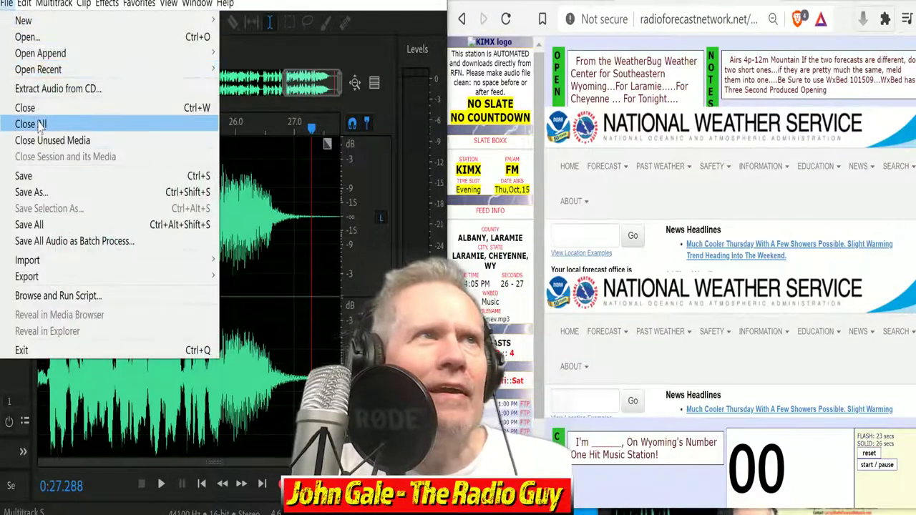
click(21, 125)
click(284, 280)
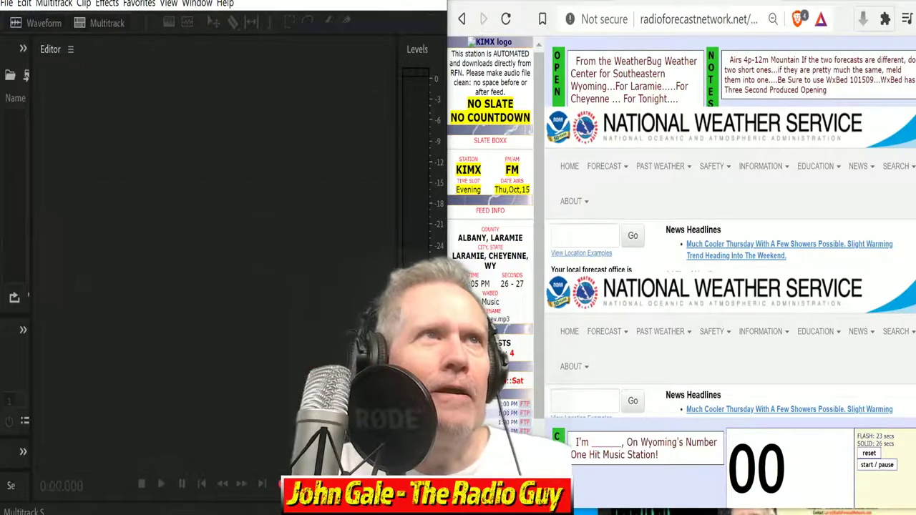
- Create a new multitrack session on the E: drive from the KIMX NEW template
click(106, 26)
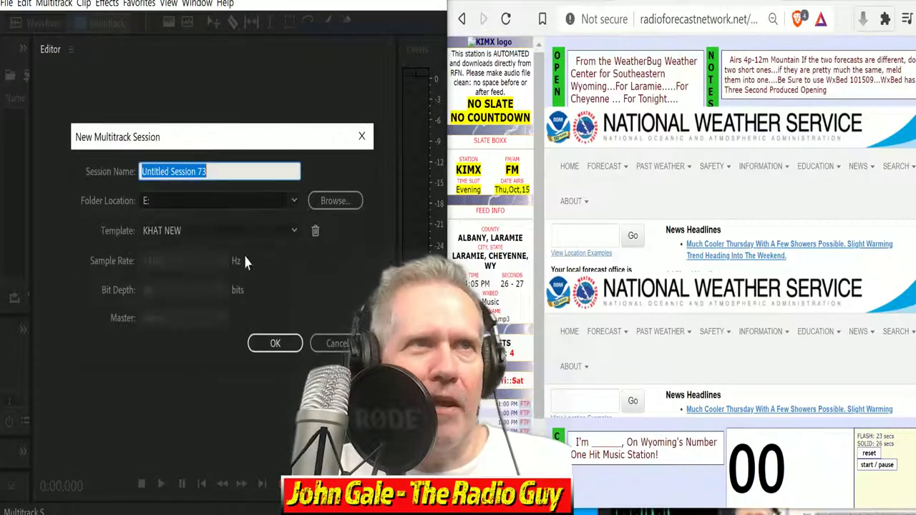
click(295, 231)
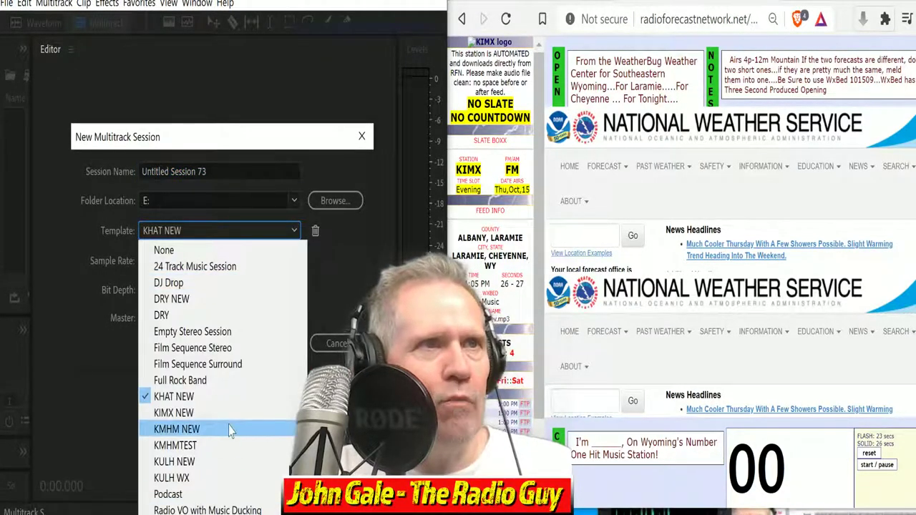
click(230, 414)
click(283, 344)
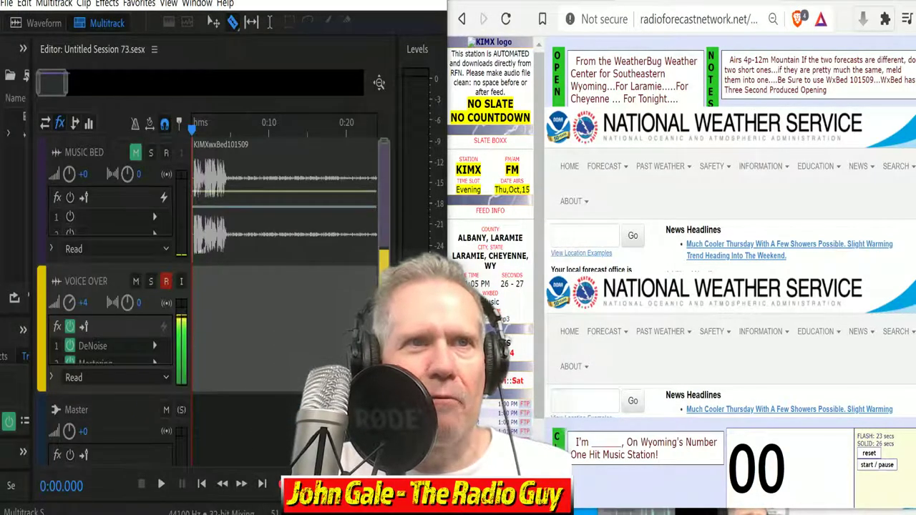
- Record the KIMX evening voice-over while bringing up both detailed forecasts to read, timing the final take with the page's stopwatch
click(279, 484)
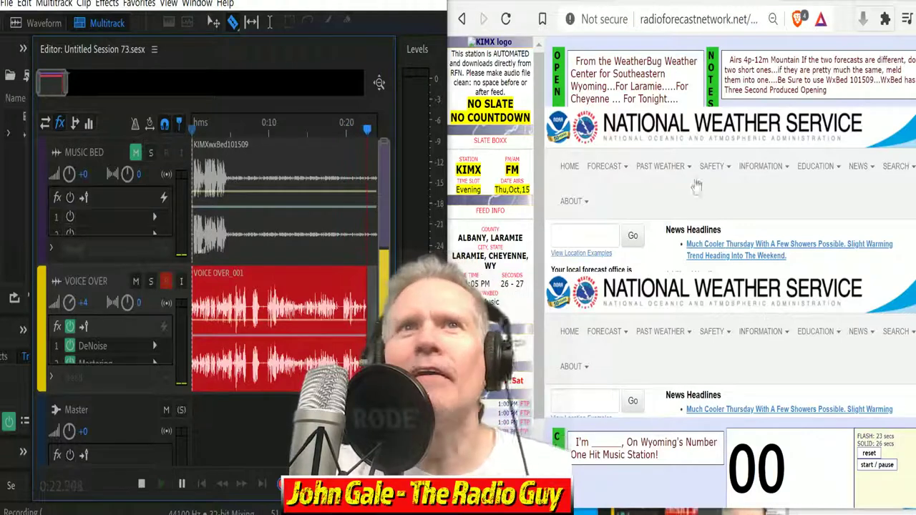
scroll(700, 189, down, 5)
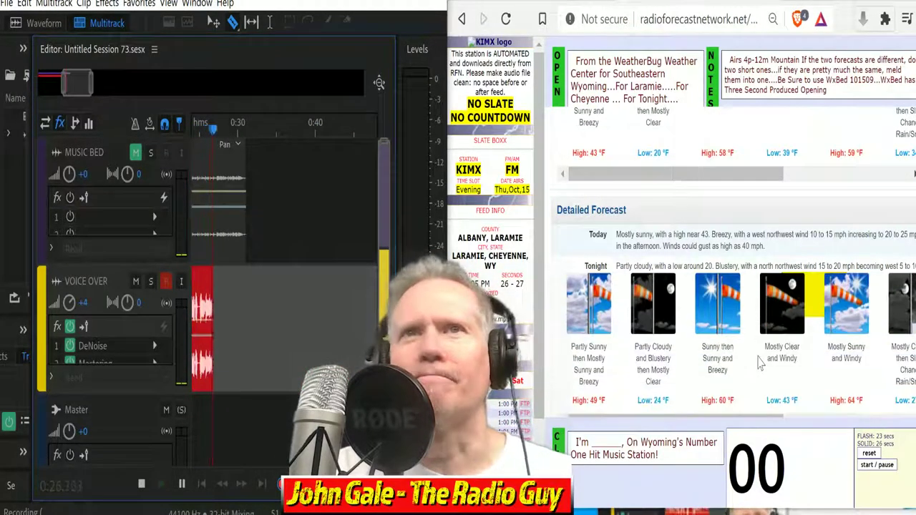
scroll(761, 365, down, 3)
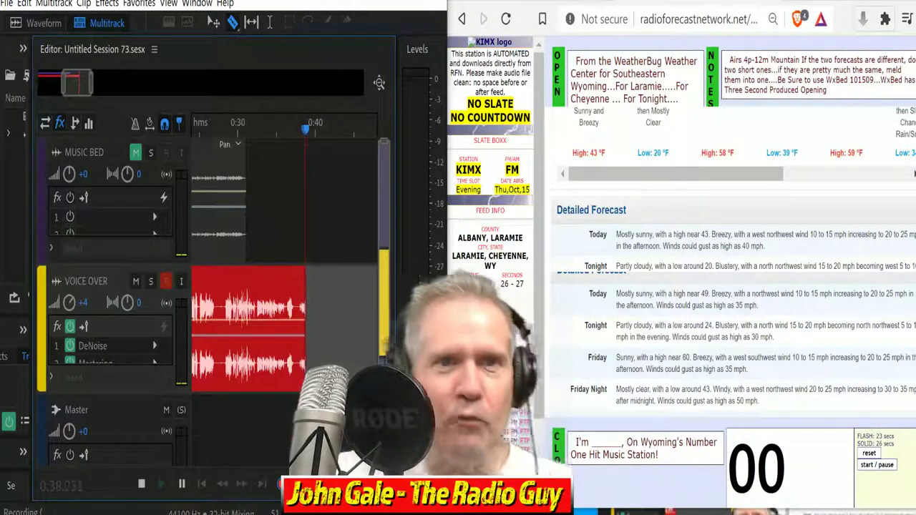
click(891, 469)
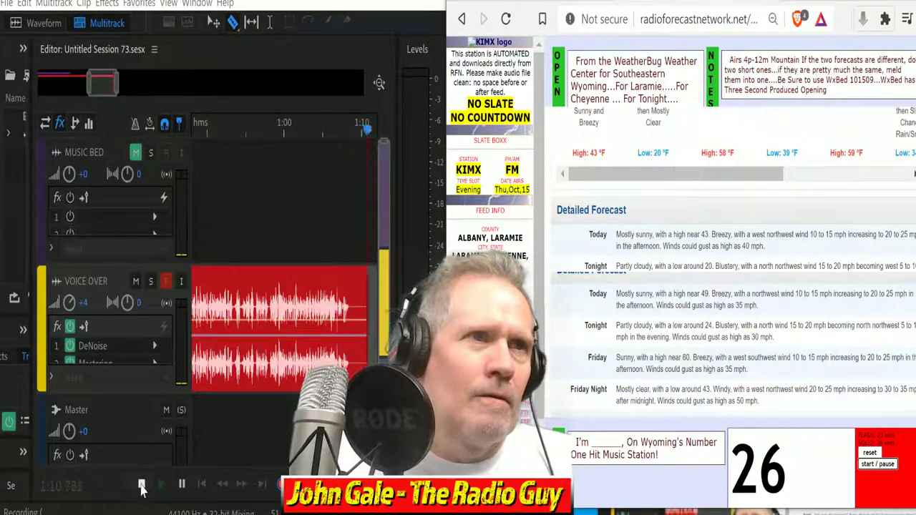
click(142, 486)
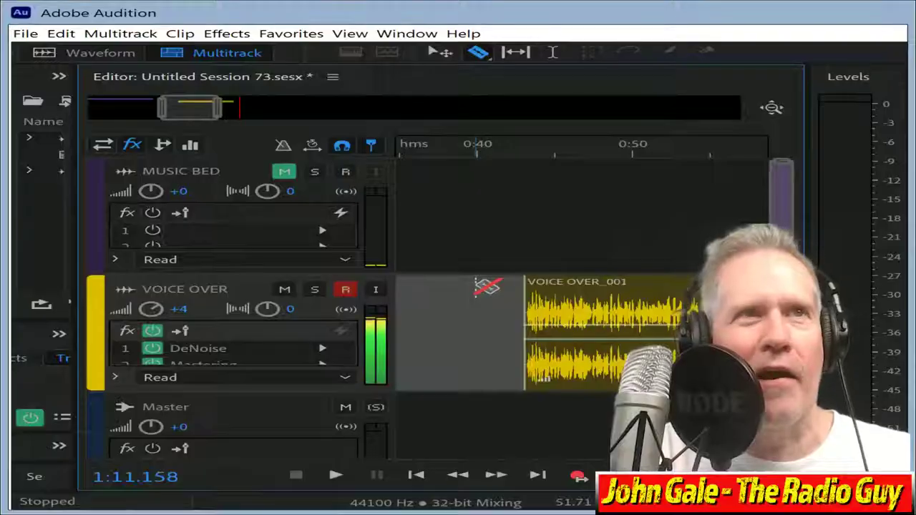
- Move the voice-over clip to start at about 4.3 seconds, after the music intro, and leave the music bed unmuted
drag(571, 285, 477, 303)
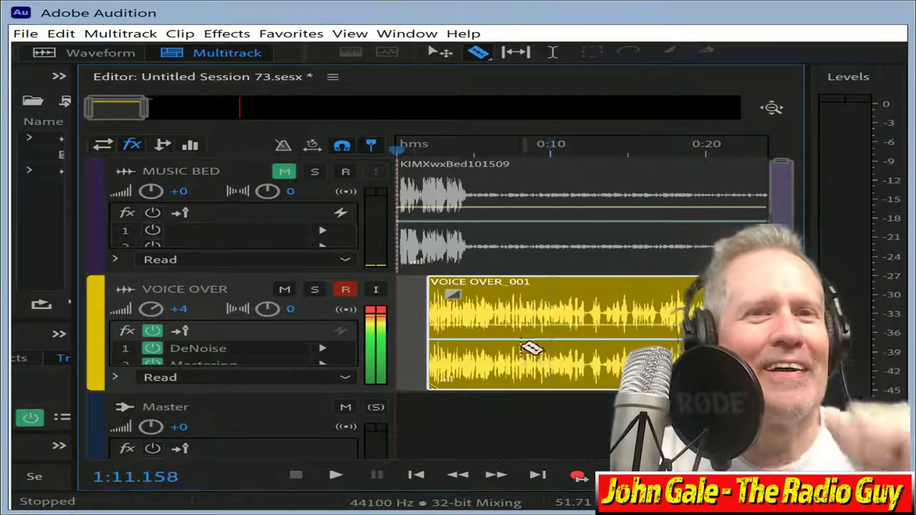
drag(542, 284, 573, 294)
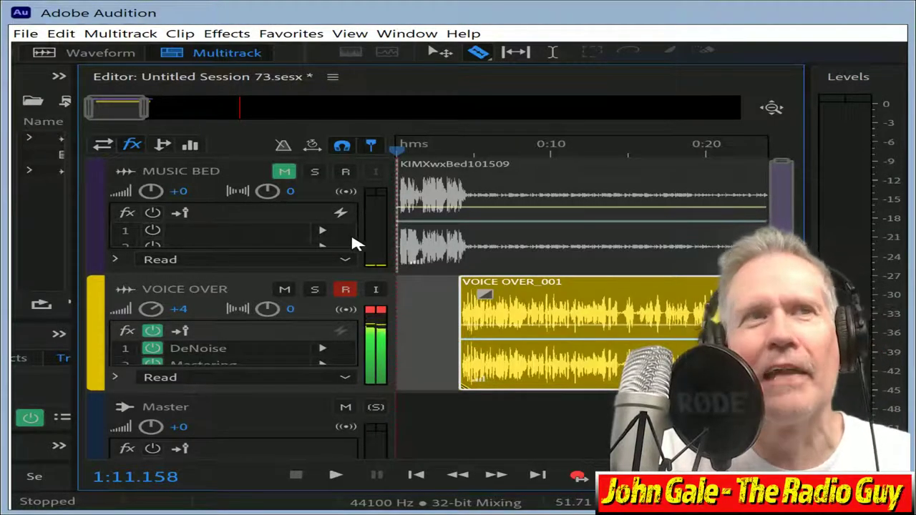
click(285, 173)
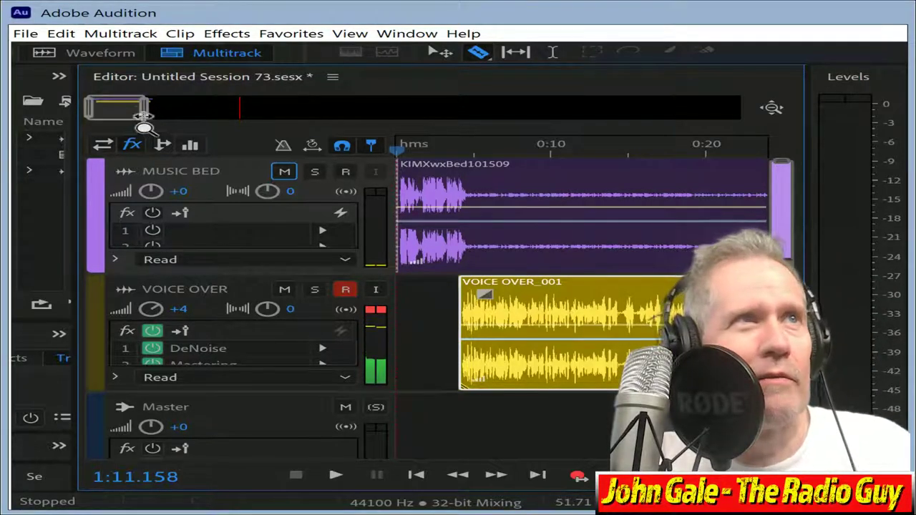
drag(140, 112, 104, 109)
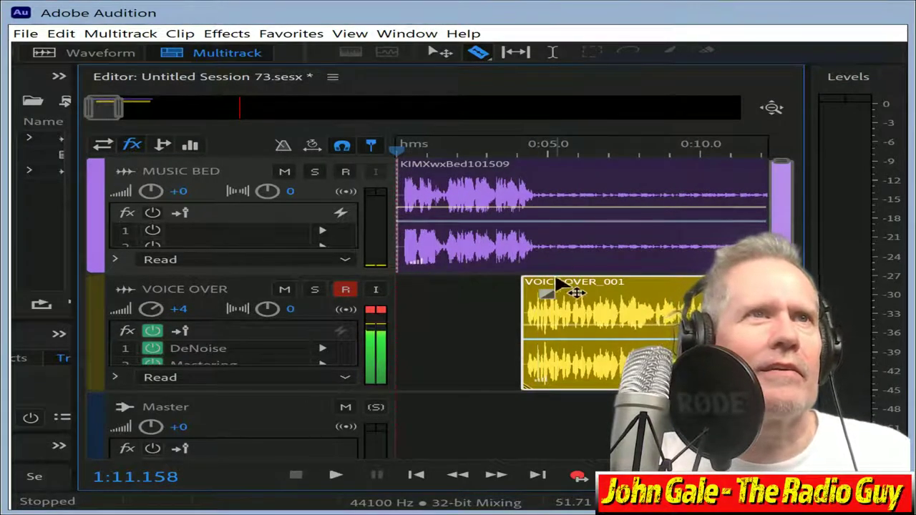
drag(558, 286, 565, 286)
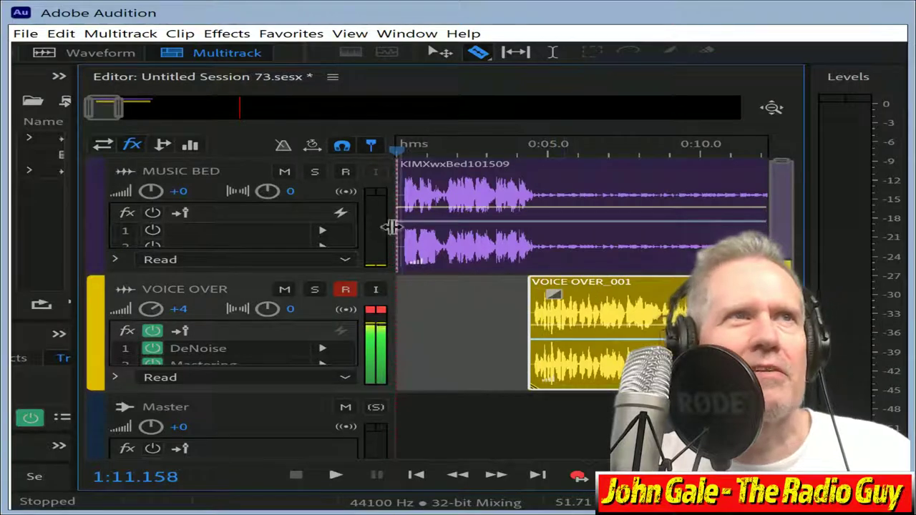
click(290, 179)
click(290, 179)
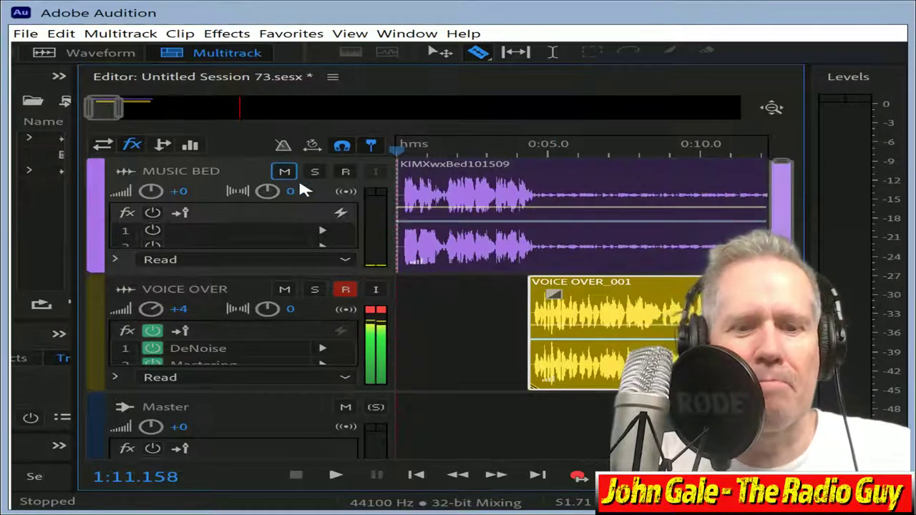
- Mix the KIMX session down to a new stereo file and apply multiband compression to the whole mixdown
key(alt+shift+m)
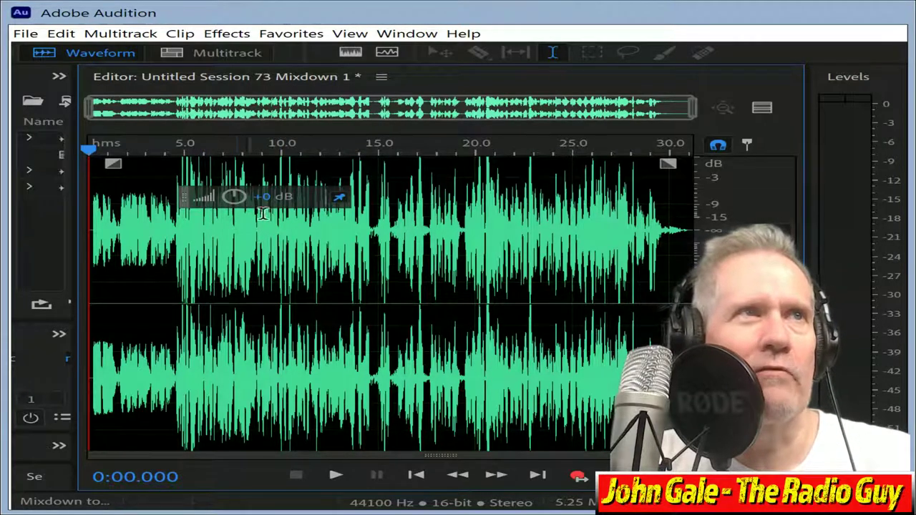
drag(236, 198, 185, 206)
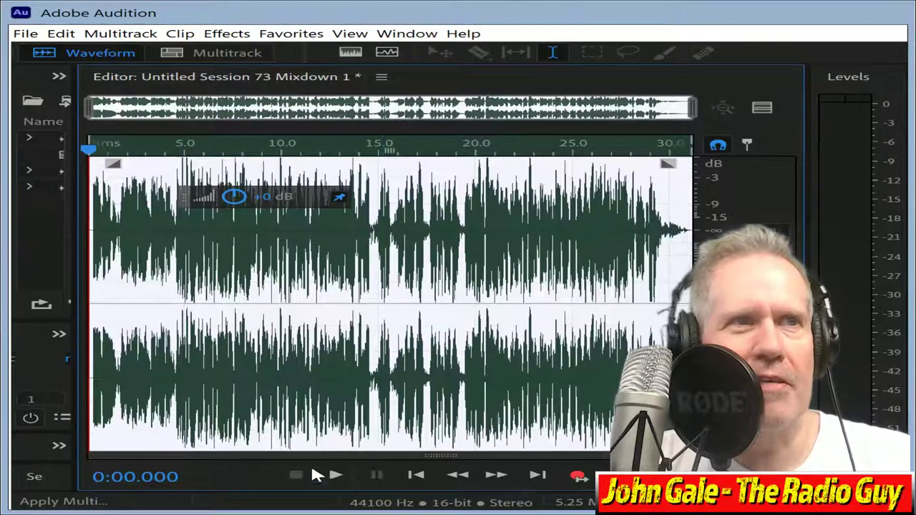
- Play the compressed mixdown to check it, and trim the silence from its end and beginning
click(337, 477)
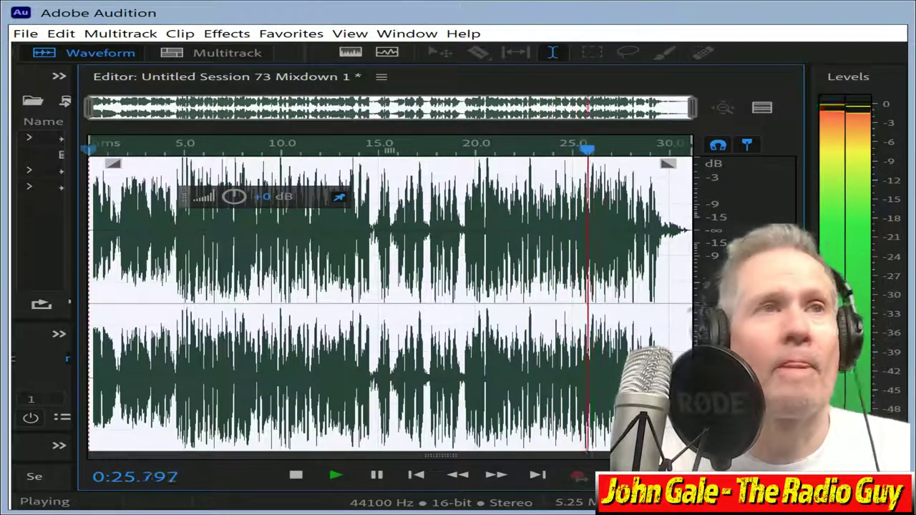
click(296, 476)
drag(97, 118, 629, 129)
click(652, 222)
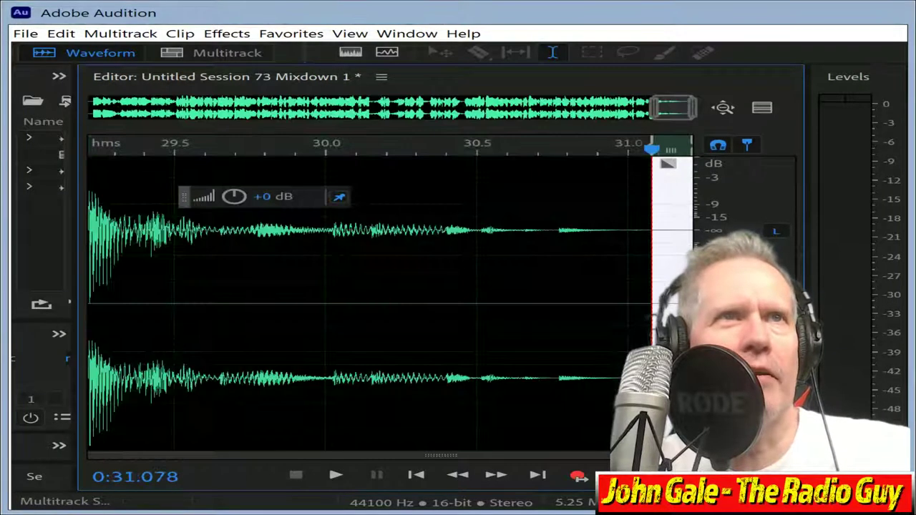
drag(506, 111, 16, 111)
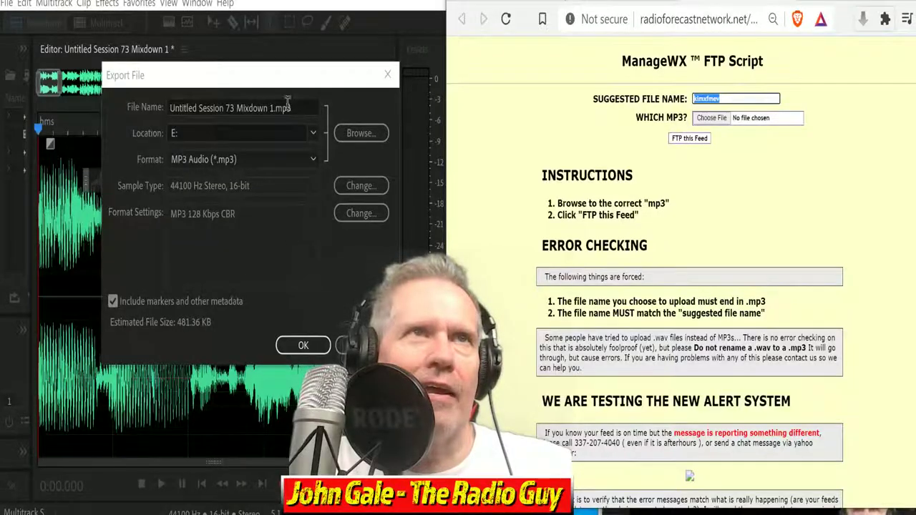
- Export the mixdown as kimxfmev.mp3 to the E: drive, overwriting the existing file
click(271, 108)
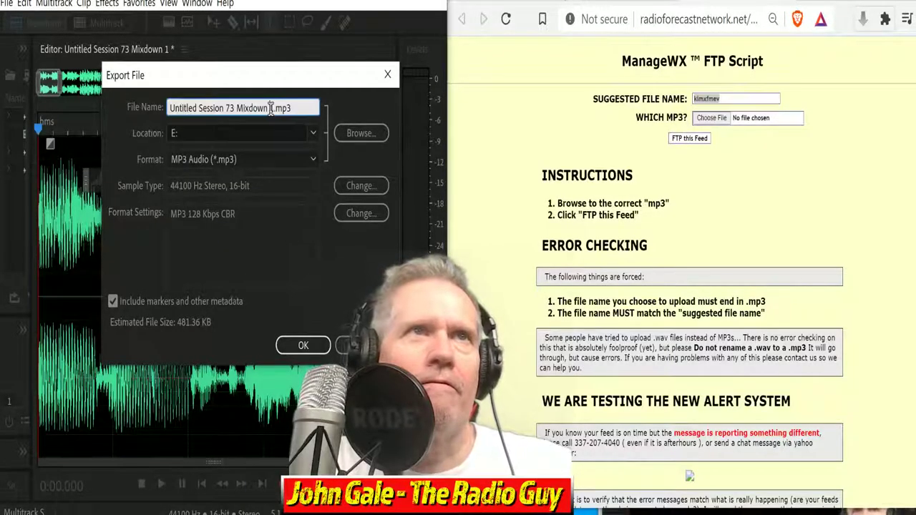
key(shift+Home)
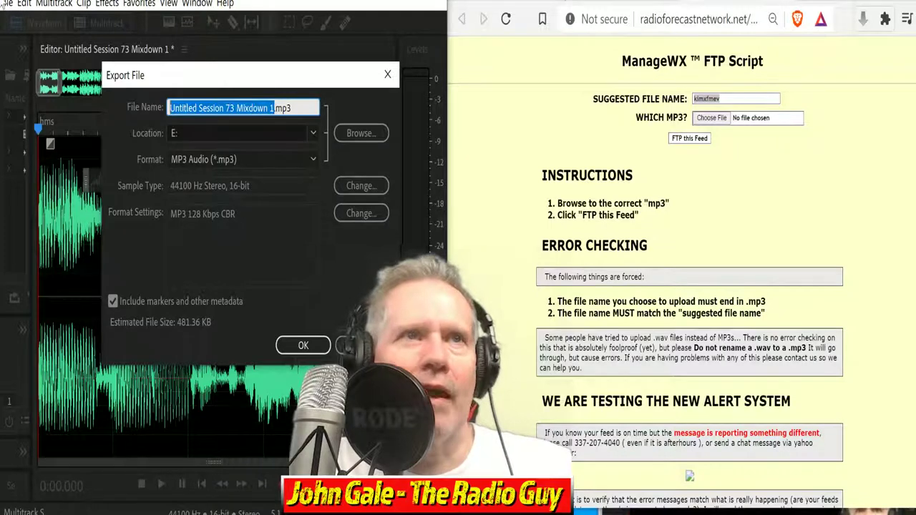
text(kimxfmev)
click(304, 345)
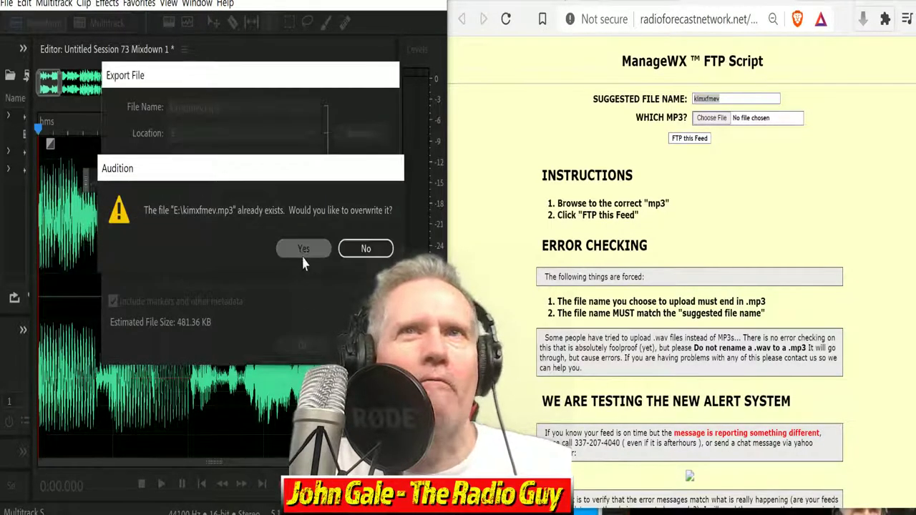
click(304, 250)
- Upload kimxfmev.mp3 from the E: drive to the KIMX evening feed by FTP and close the results page
click(721, 119)
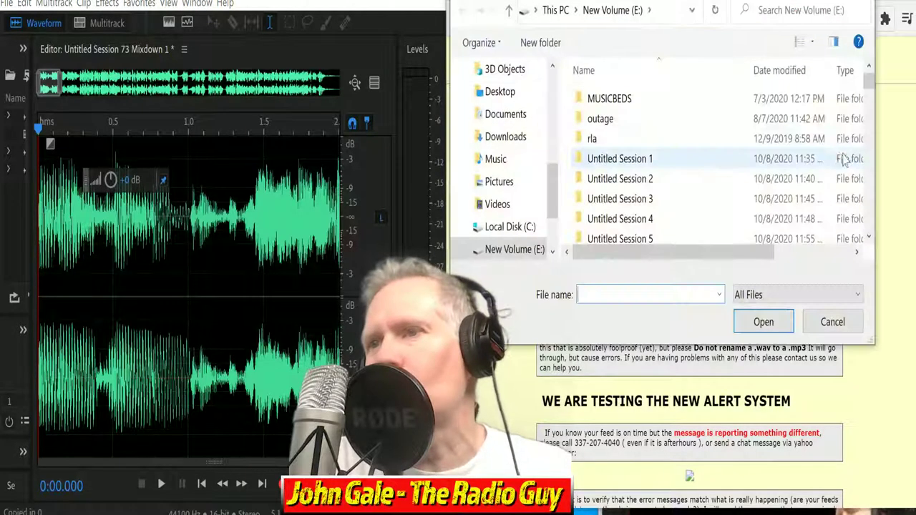
drag(868, 86, 868, 192)
click(616, 145)
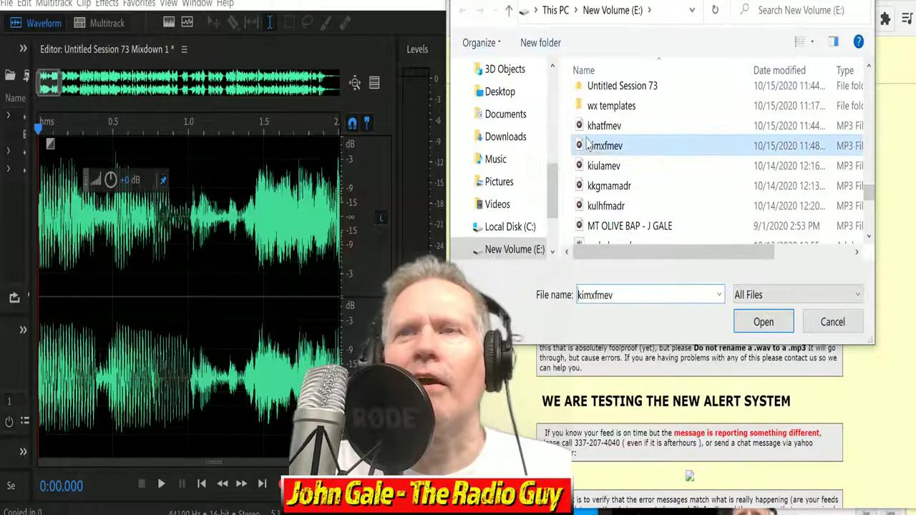
click(762, 322)
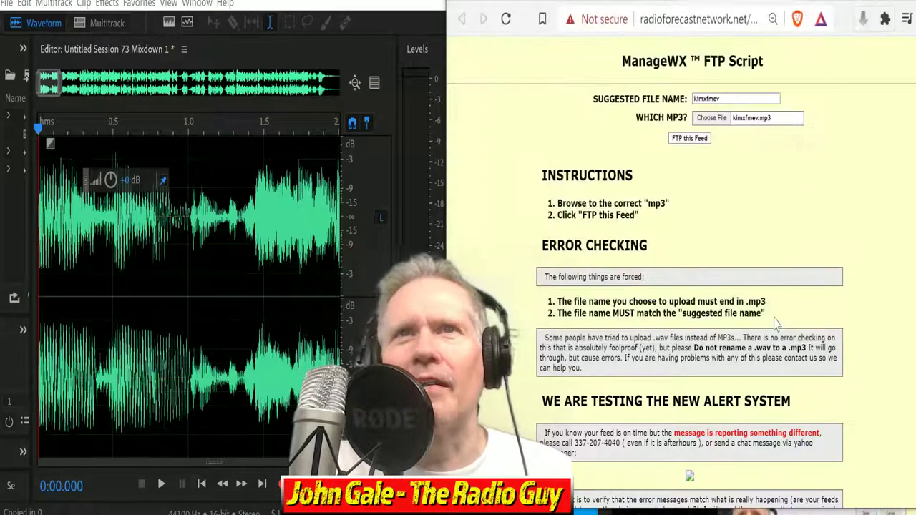
click(690, 140)
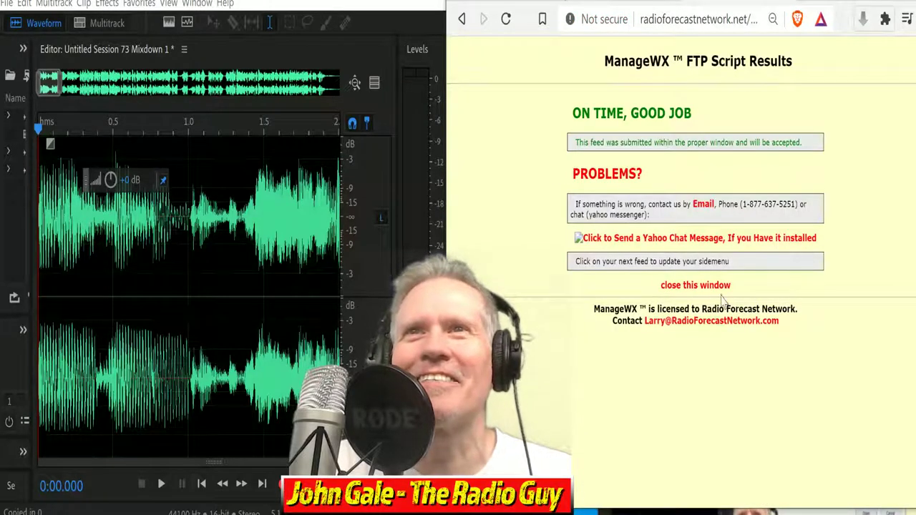
click(707, 285)
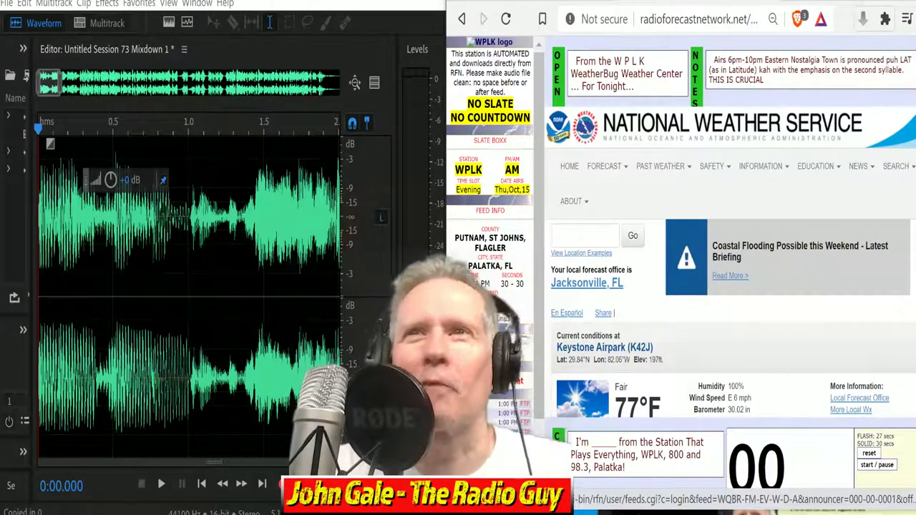
- Close all open files of the finished KIMX forecast without saving any changes
click(8, 4)
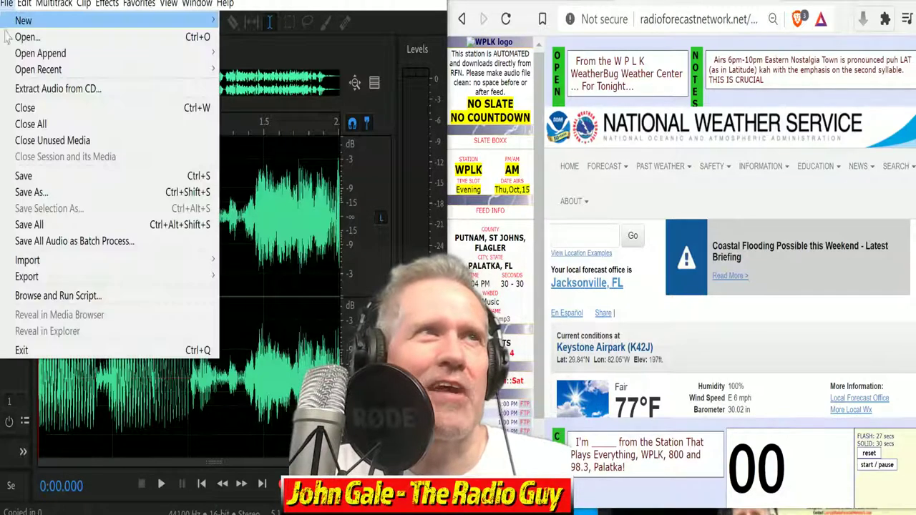
click(27, 124)
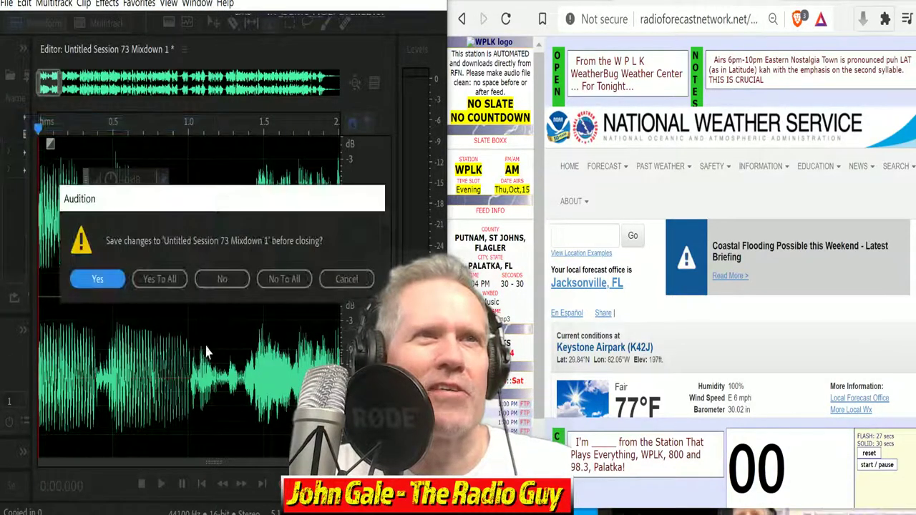
click(280, 280)
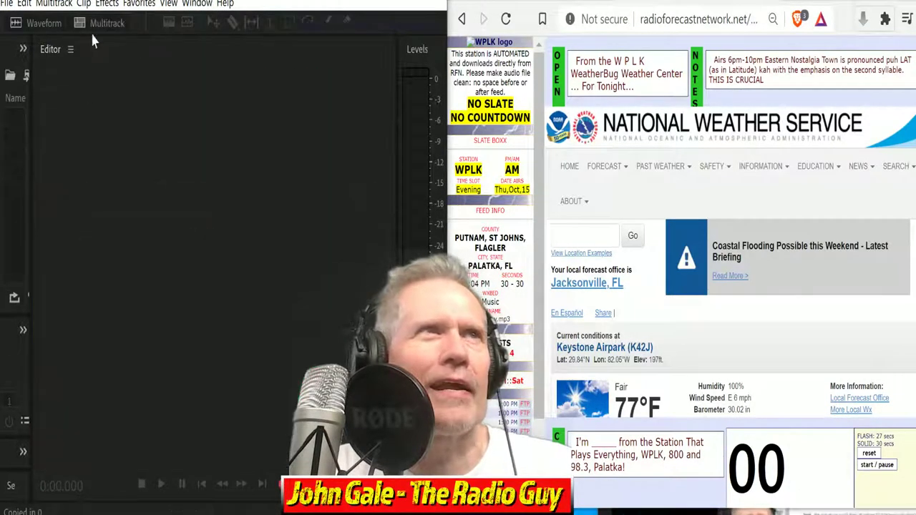
- Create a new multitrack session on the E: drive from the WPLK NEW template
click(100, 23)
click(294, 231)
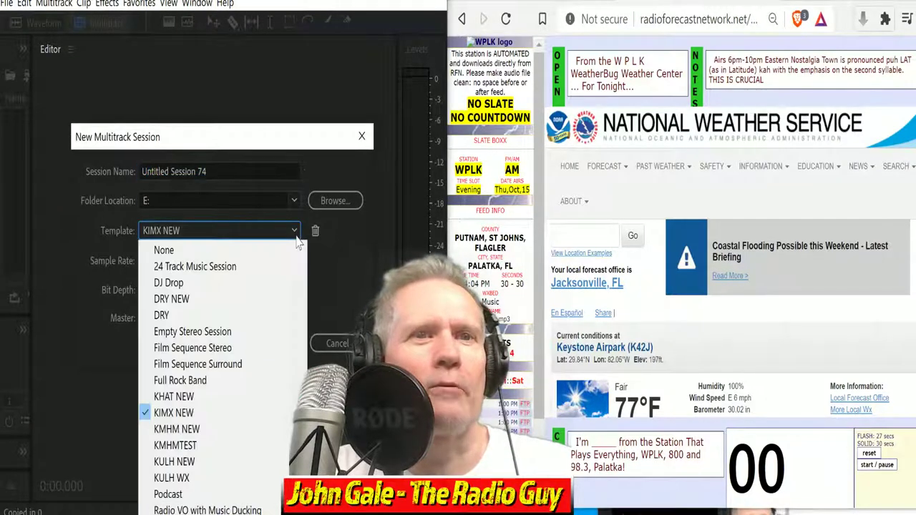
click(179, 512)
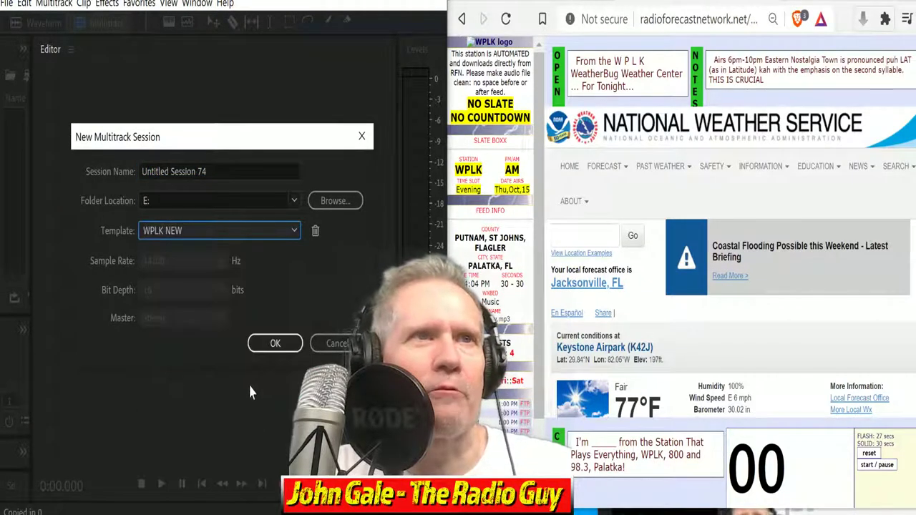
click(276, 344)
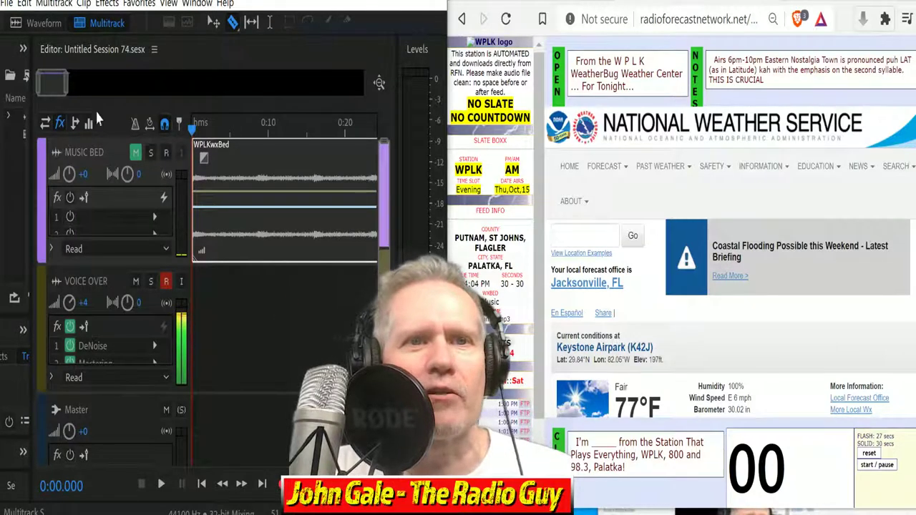
- Record the WPLK evening voice-over on the VOICE OVER track while reading the Palatka detailed forecast
key(shift+space)
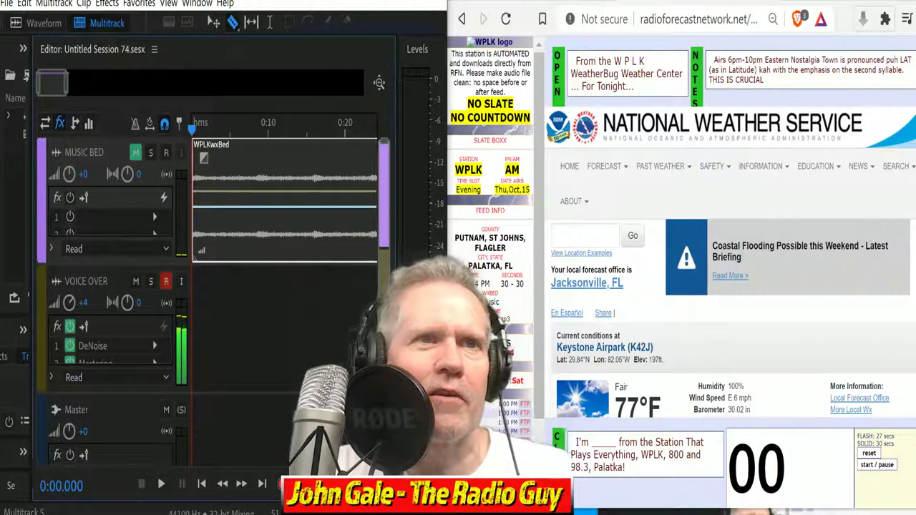
scroll(781, 358, down, 4)
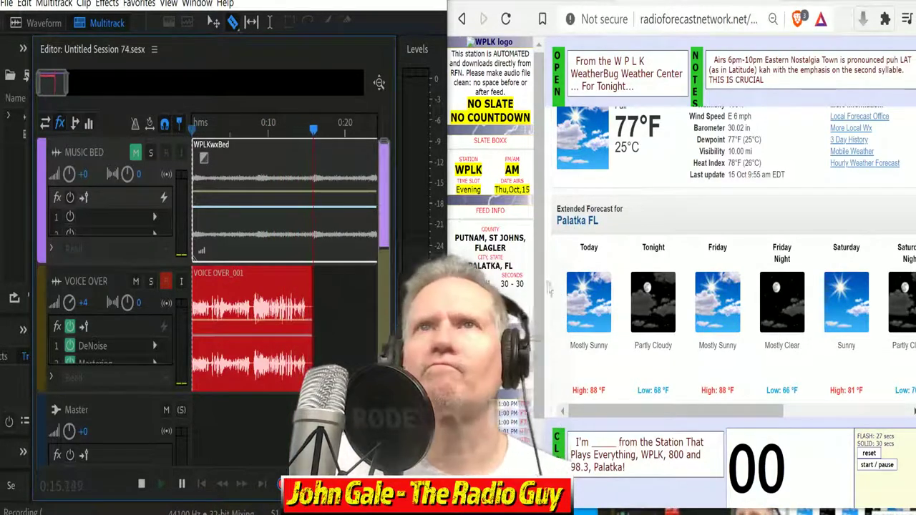
scroll(652, 192, down, 3)
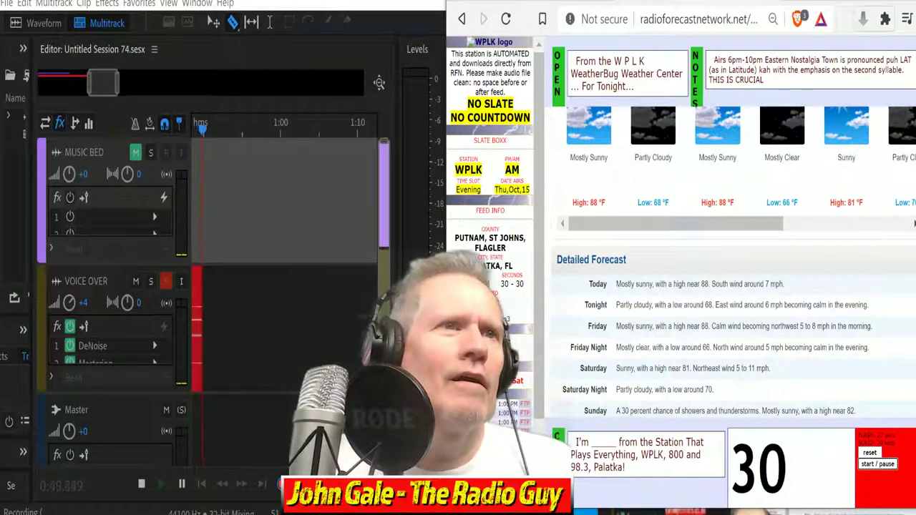
click(141, 484)
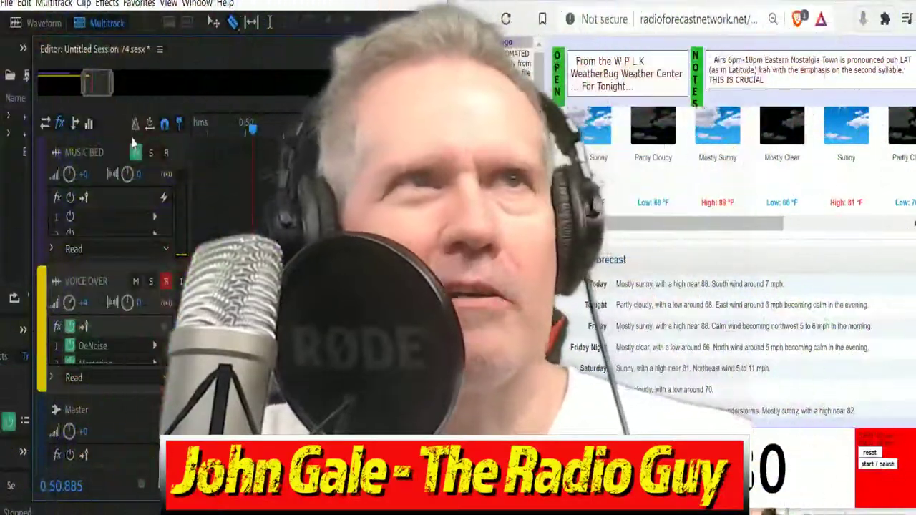
- Delete the rejected opening take, move the remaining voice-over clip to the session start, and unmute the music bed
drag(99, 86, 41, 94)
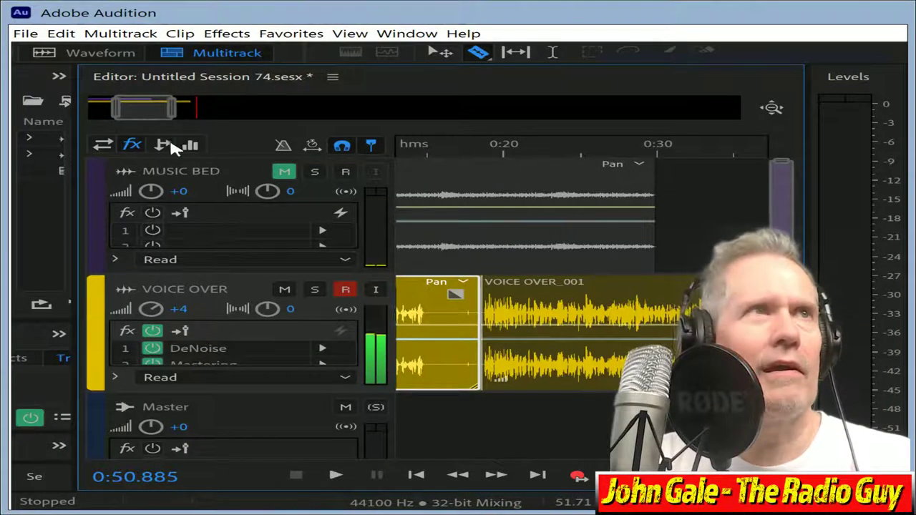
drag(156, 123, 151, 123)
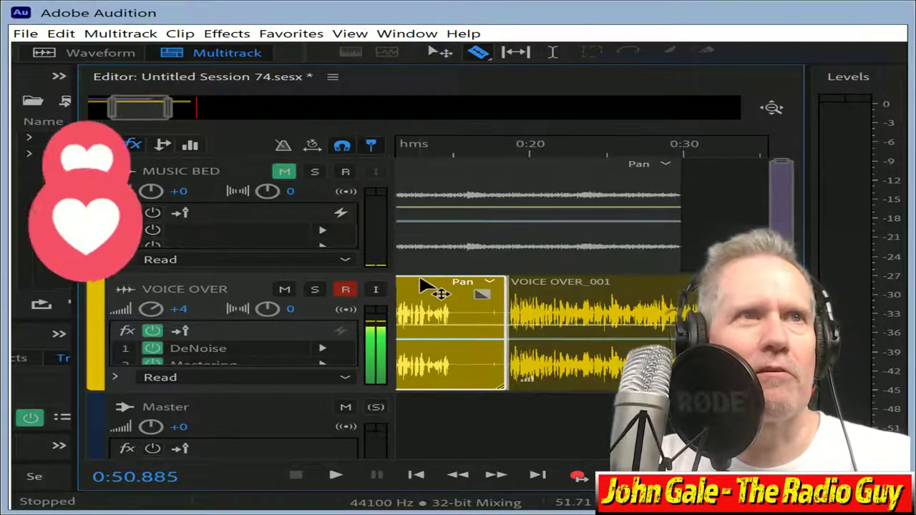
key(Delete)
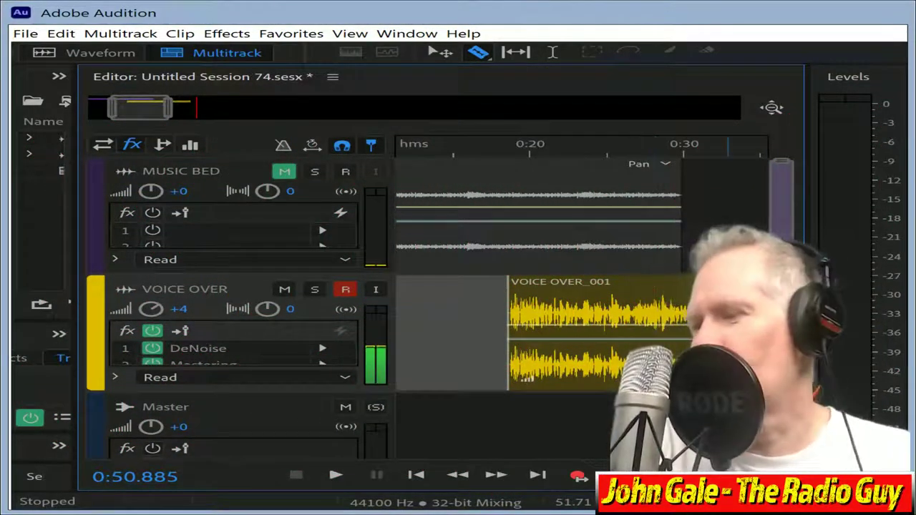
drag(635, 284, 378, 291)
click(290, 172)
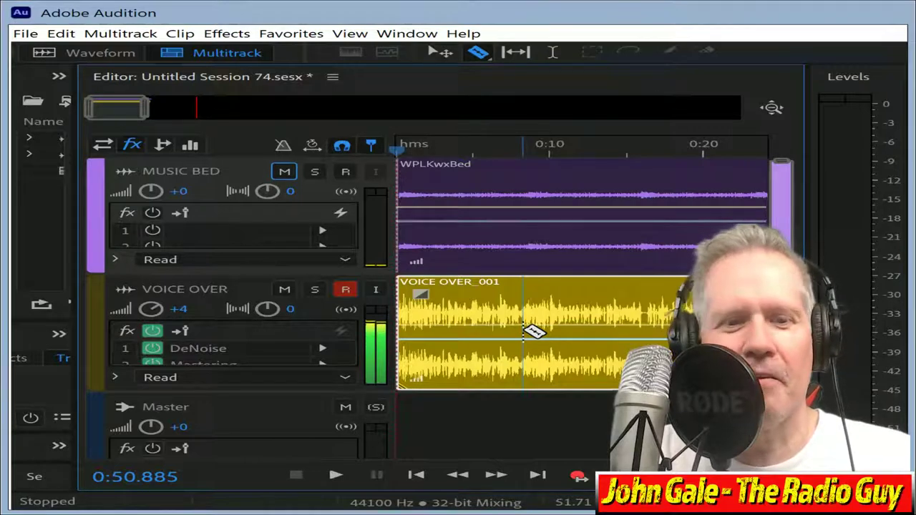
- Mix the whole session down to a new file with multiband compression and play it to check it
key(alt+shift+m)
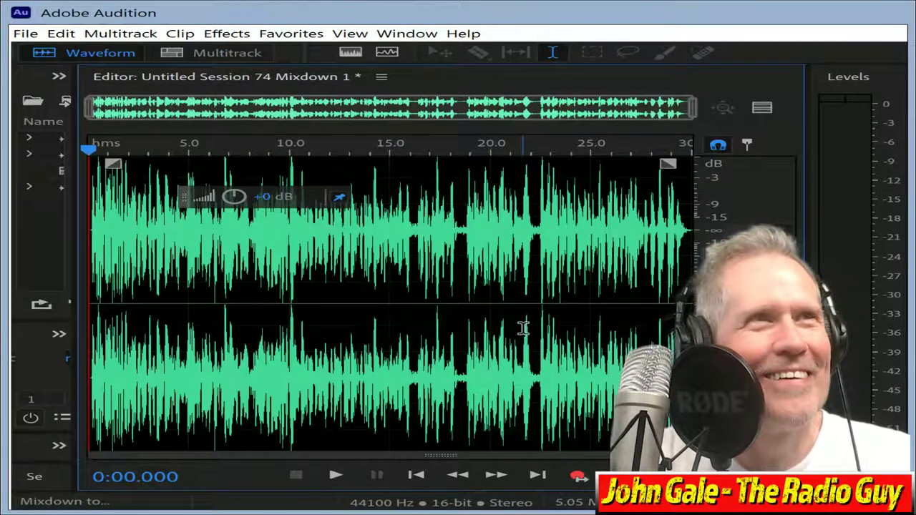
drag(243, 197, 196, 197)
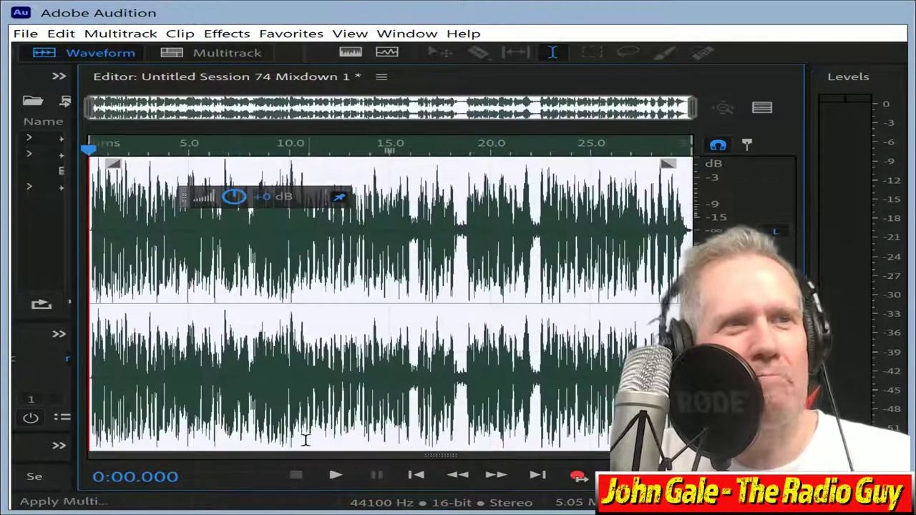
click(336, 478)
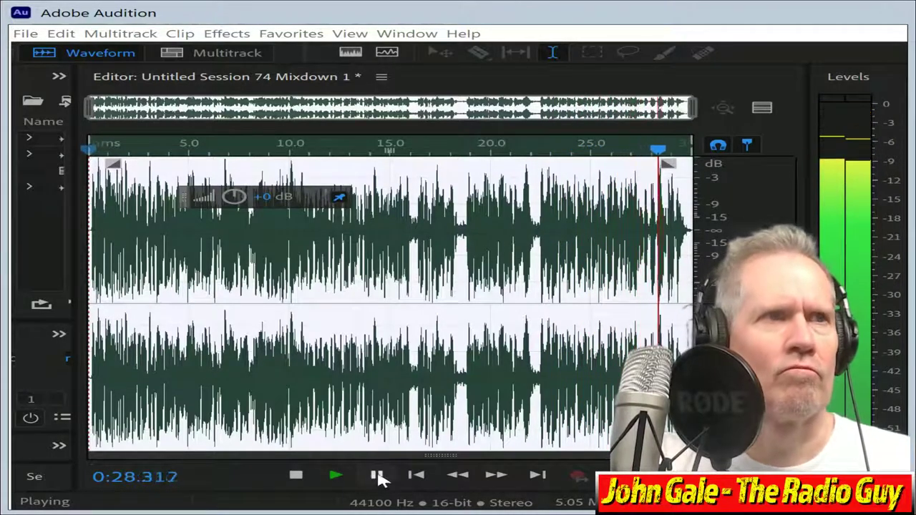
click(298, 478)
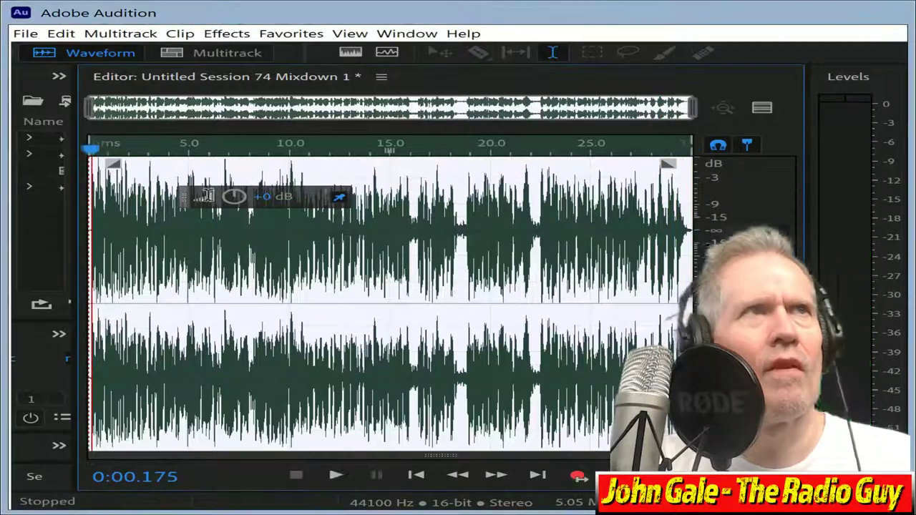
- Inspect the end of the mixdown and trim the silence from its beginning
drag(88, 108, 635, 219)
click(659, 237)
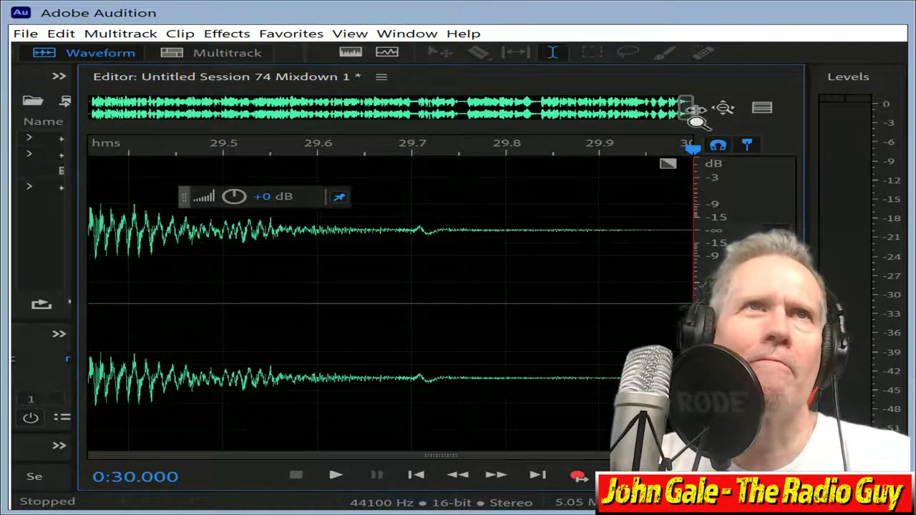
drag(686, 107, 10, 93)
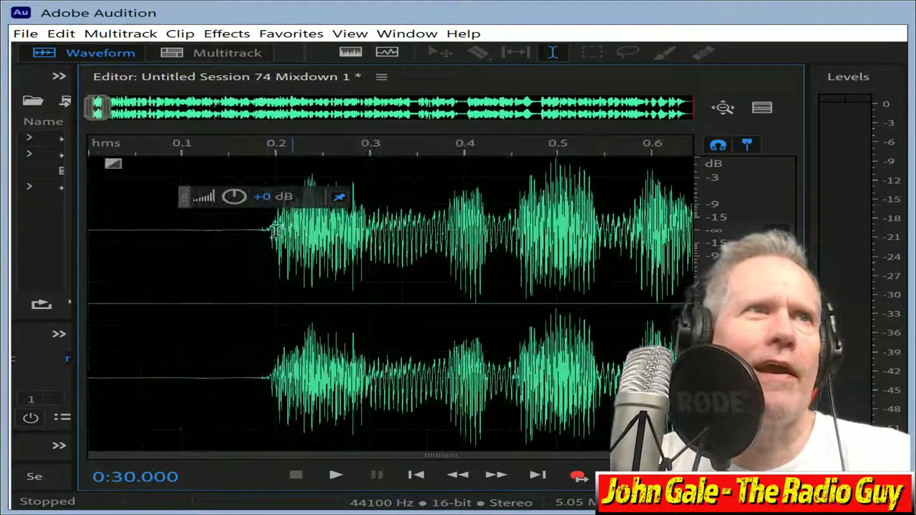
drag(253, 219, 10, 194)
key(Delete)
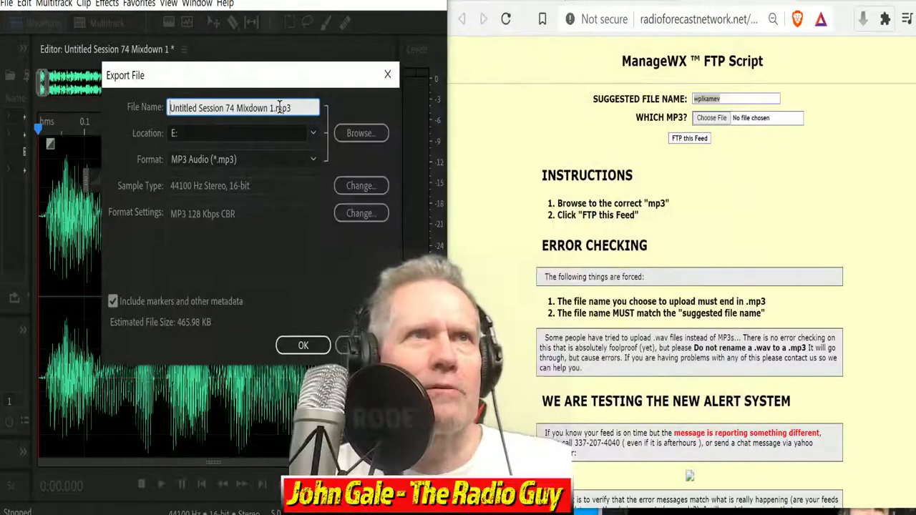
- Export the trimmed mixdown to the E: drive as a 128 Kbps MP3 named wplkamev.mp3
drag(273, 109, 169, 109)
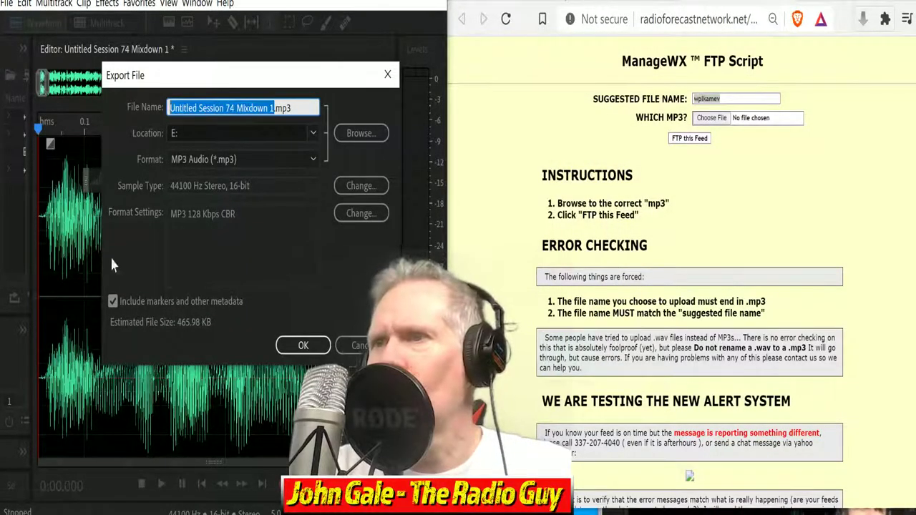
text(wplkamev)
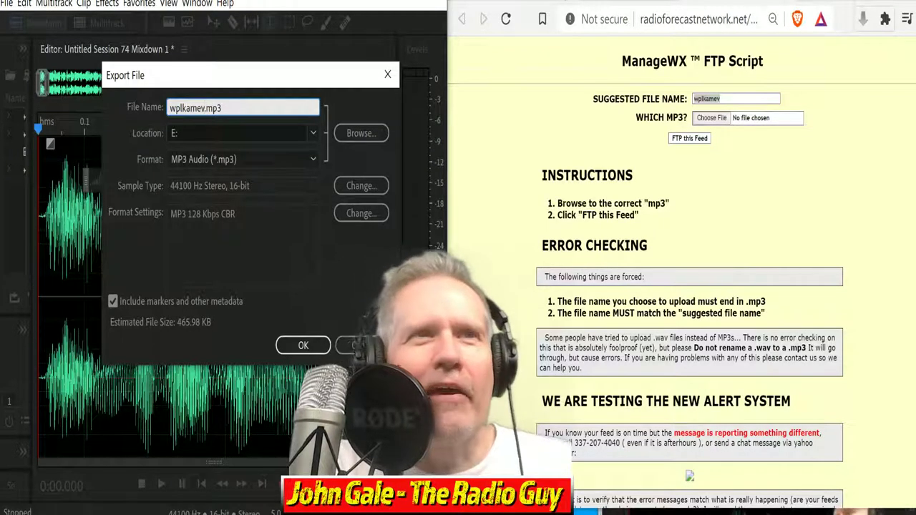
click(312, 348)
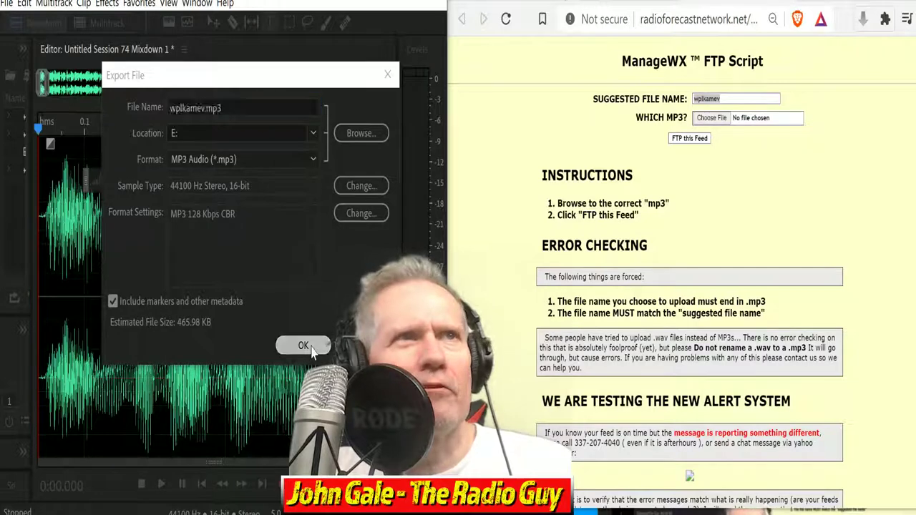
click(304, 247)
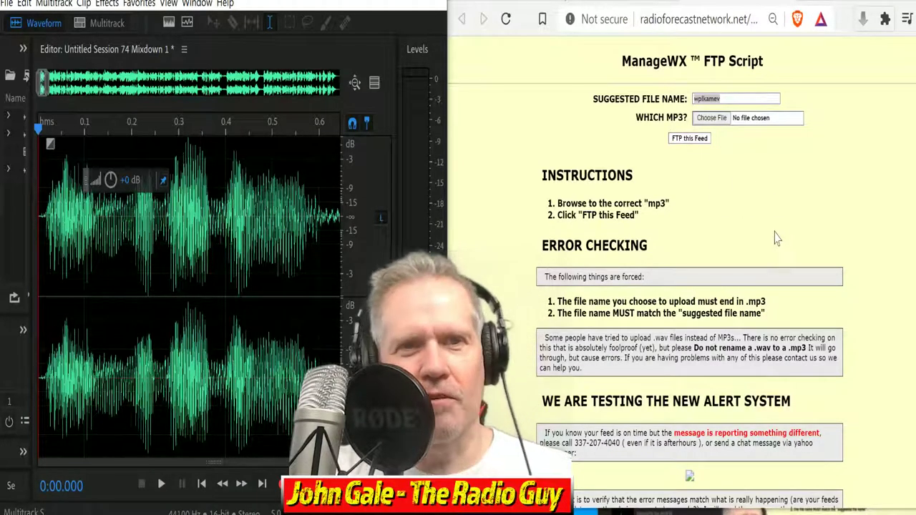
- Upload wplkamev.mp3 from the E: drive to the WPLK evening feed by FTP and close the results page
click(704, 119)
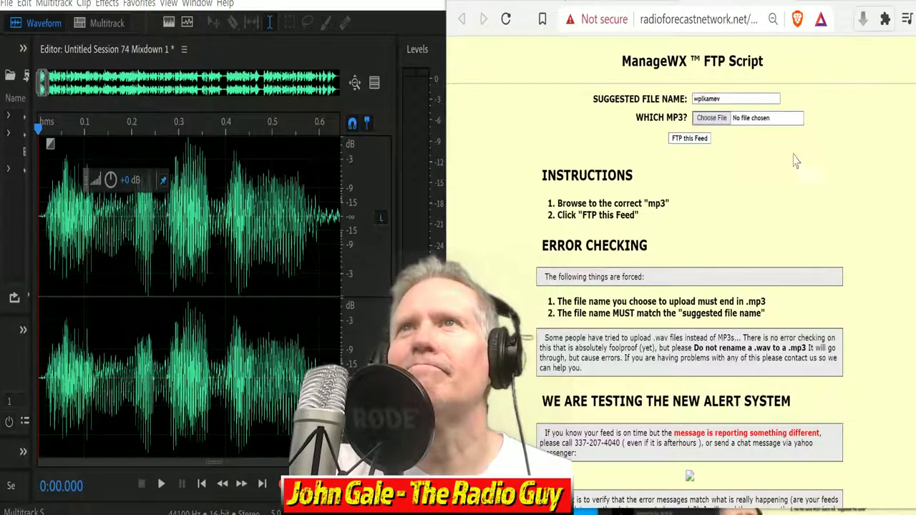
drag(870, 86, 870, 220)
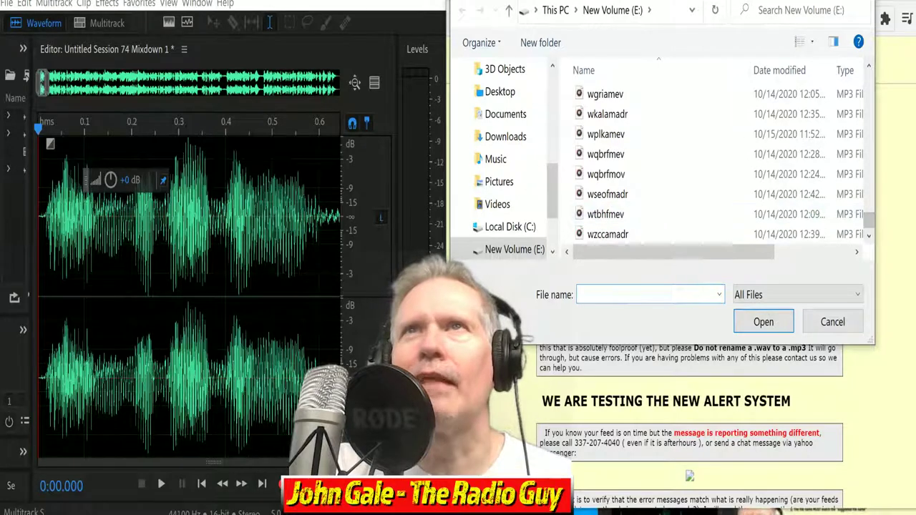
drag(690, 1, 673, 137)
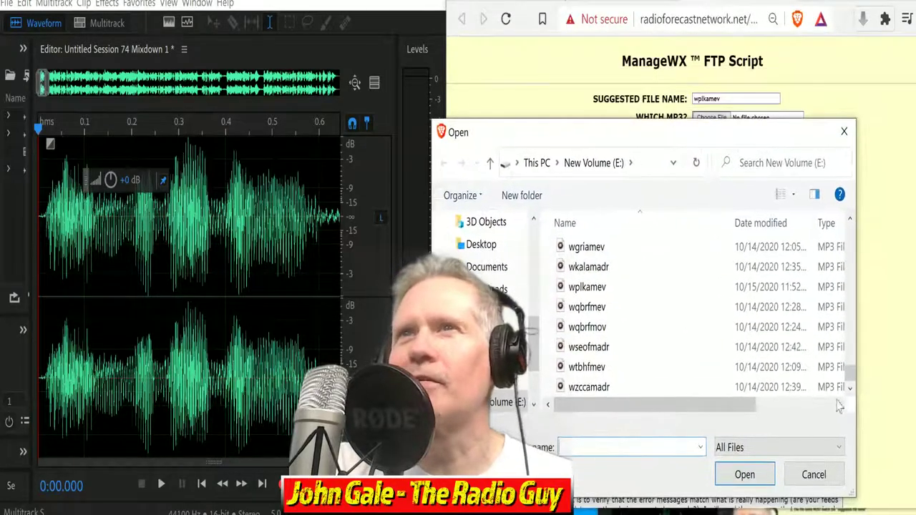
mouse_move(852, 383)
mouse_down()
mouse_move(851, 360)
mouse_move(861, 384)
mouse_move(849, 370)
mouse_up()
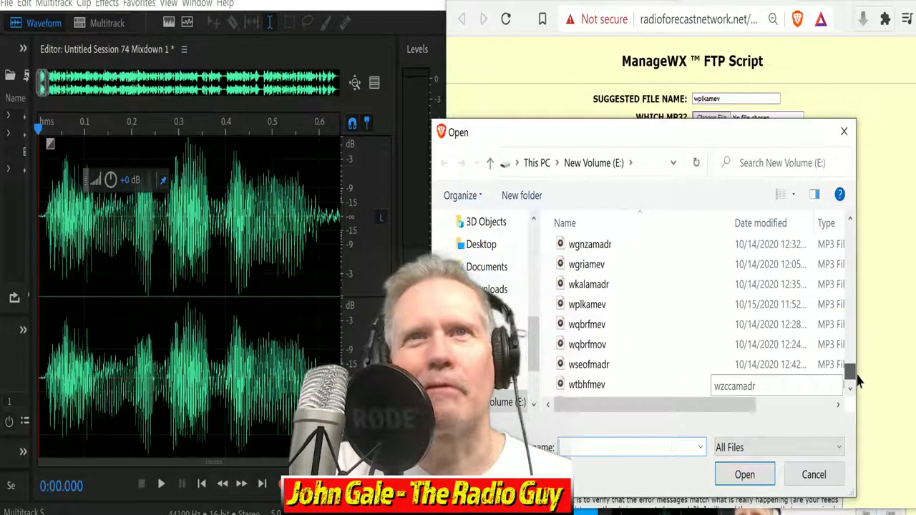
click(598, 312)
click(745, 479)
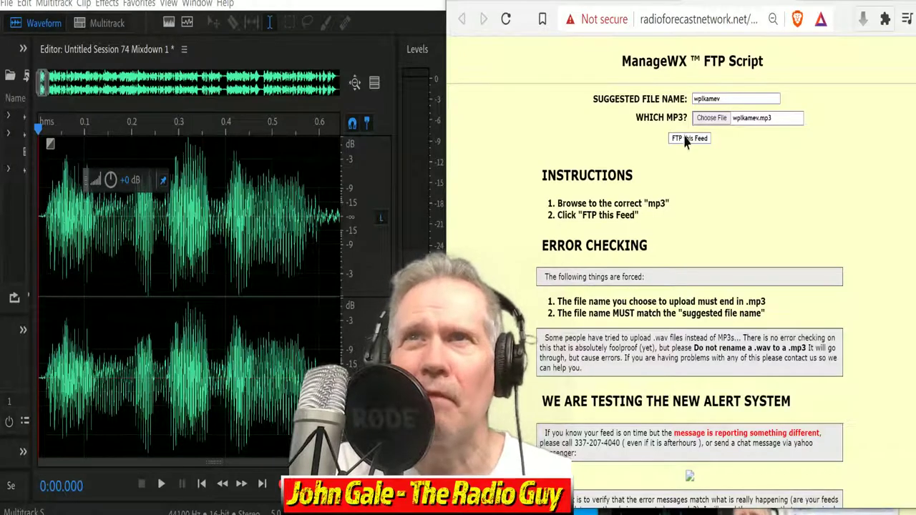
click(686, 140)
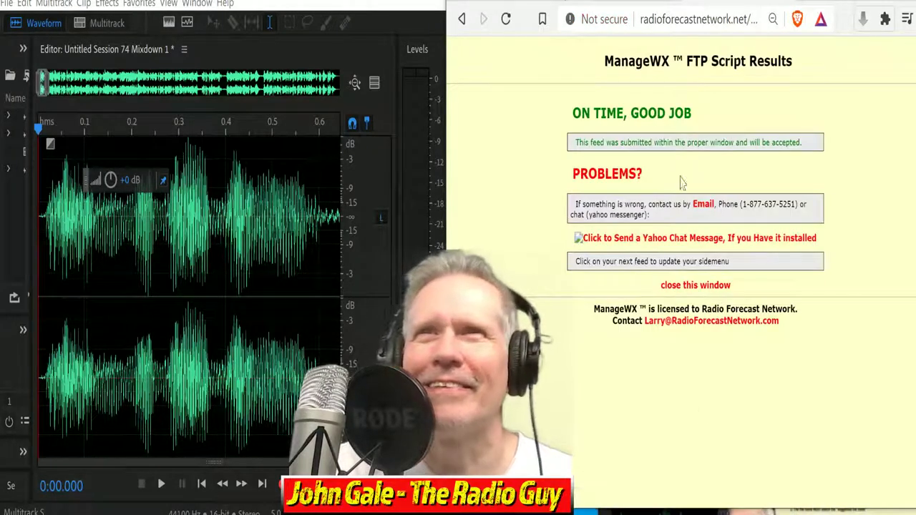
click(685, 287)
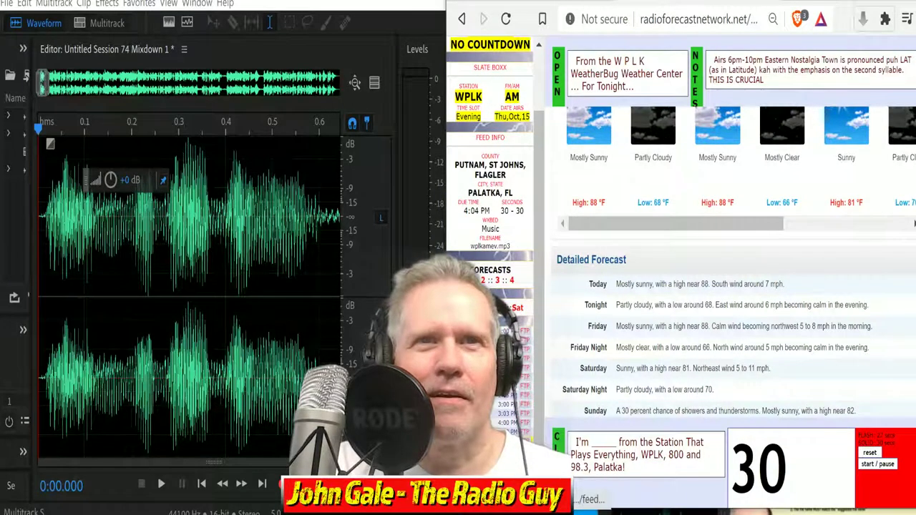
- Close all open files of the finished WPLK forecast without saving any changes
click(6, 4)
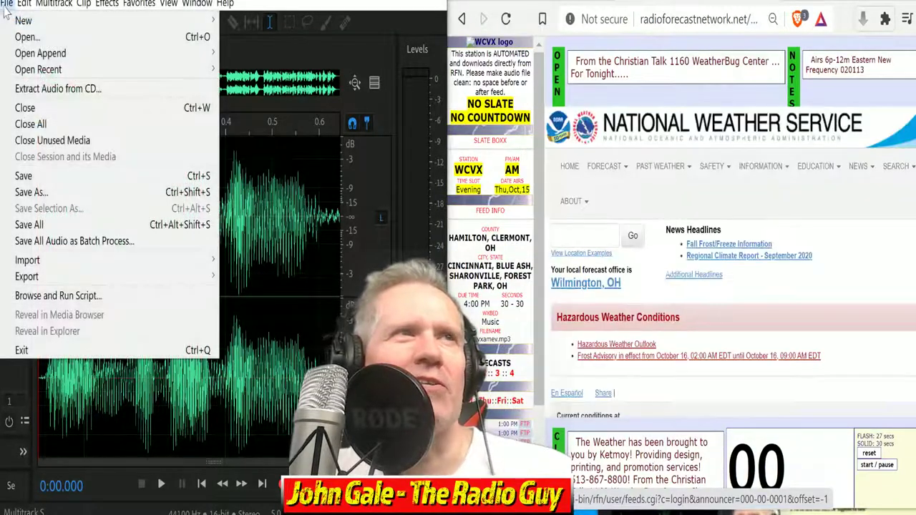
click(60, 125)
click(287, 283)
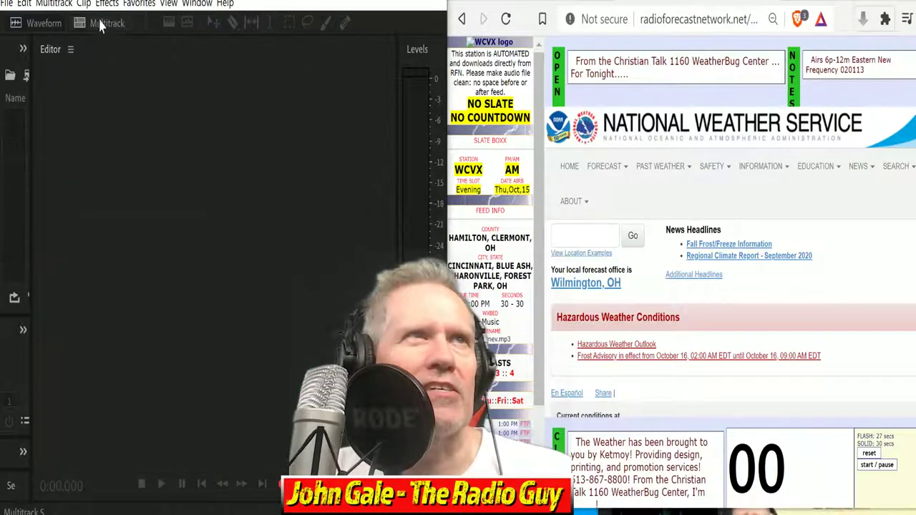
- Create a new multitrack session on the E: drive from the WCVX NEW template
click(100, 26)
click(294, 231)
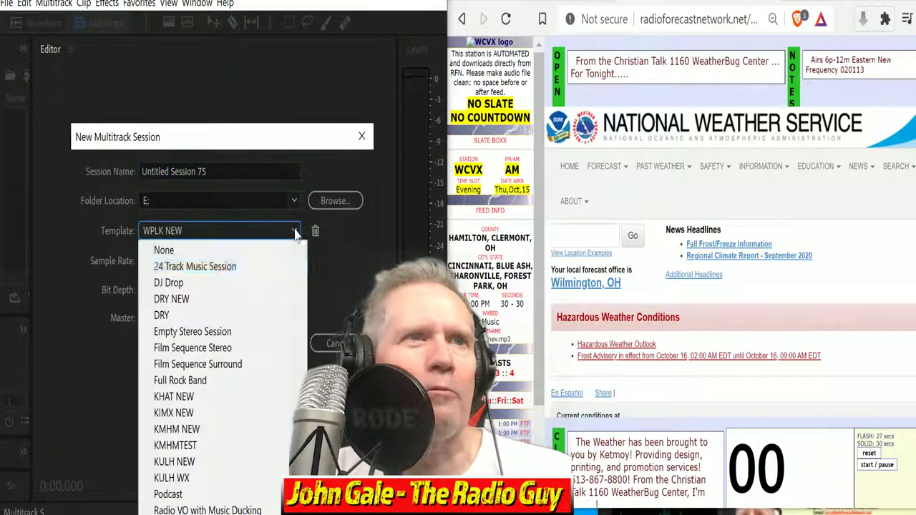
key(Return)
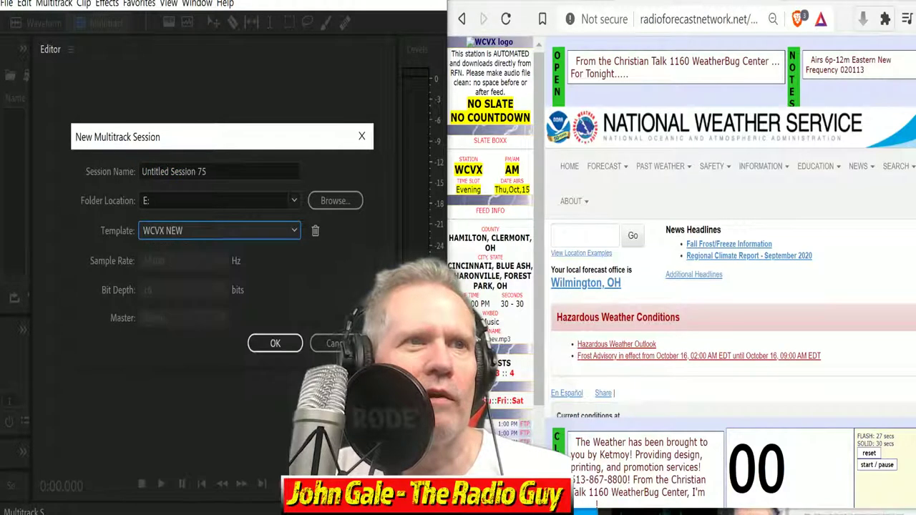
click(275, 344)
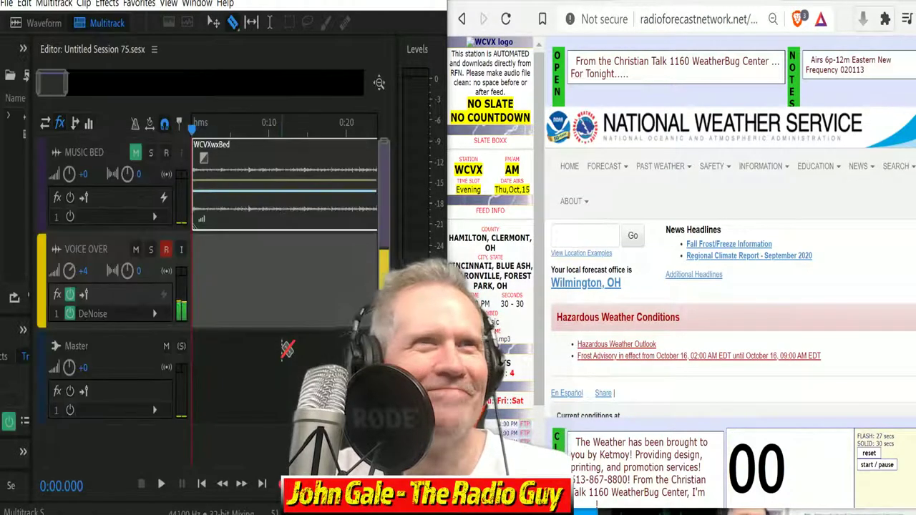
- Start recording the WCVX voice-over on the VOICE OVER track from the beginning of the session
key(shift+space)
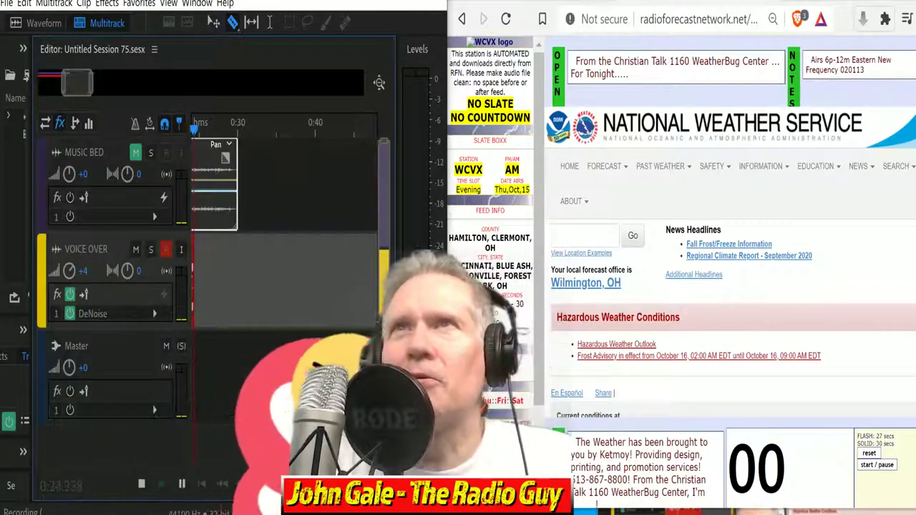
- Look up "atp meaning" on Google in a new browser tab and close that tab
key(ctrl+t)
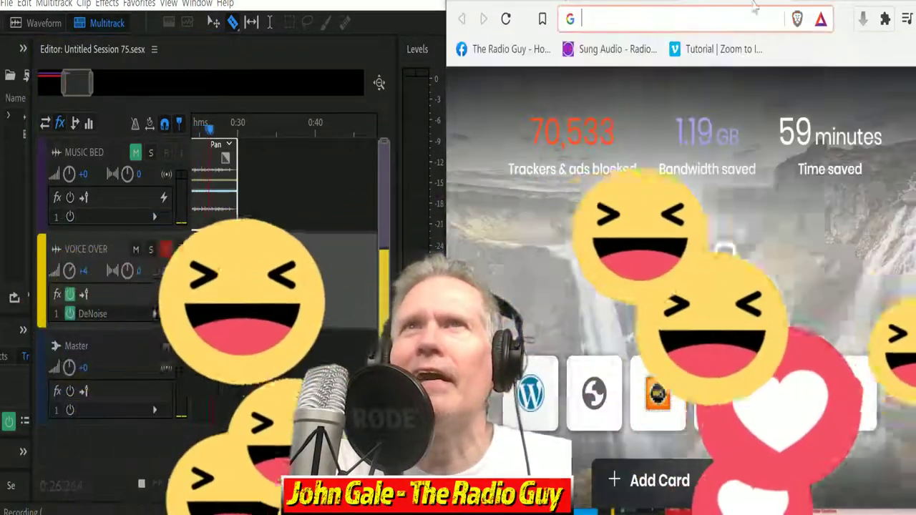
click(639, 14)
text(at)
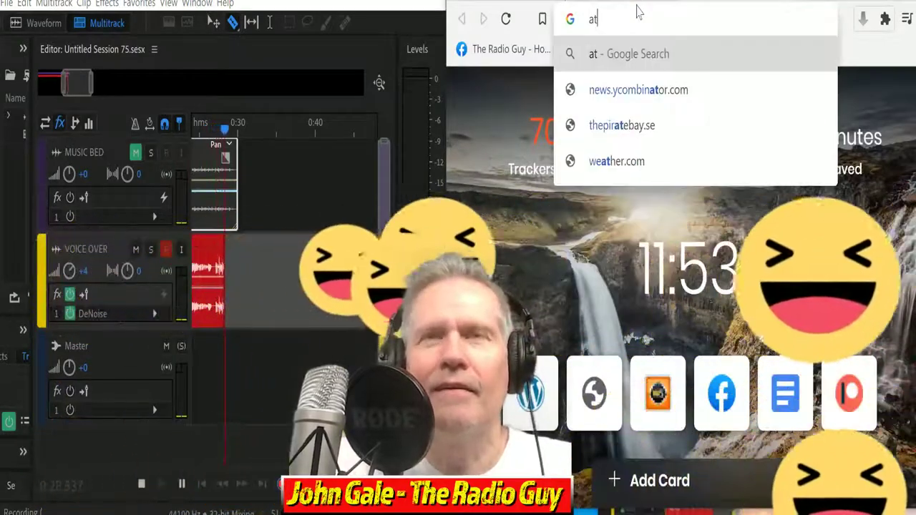
text(p meani)
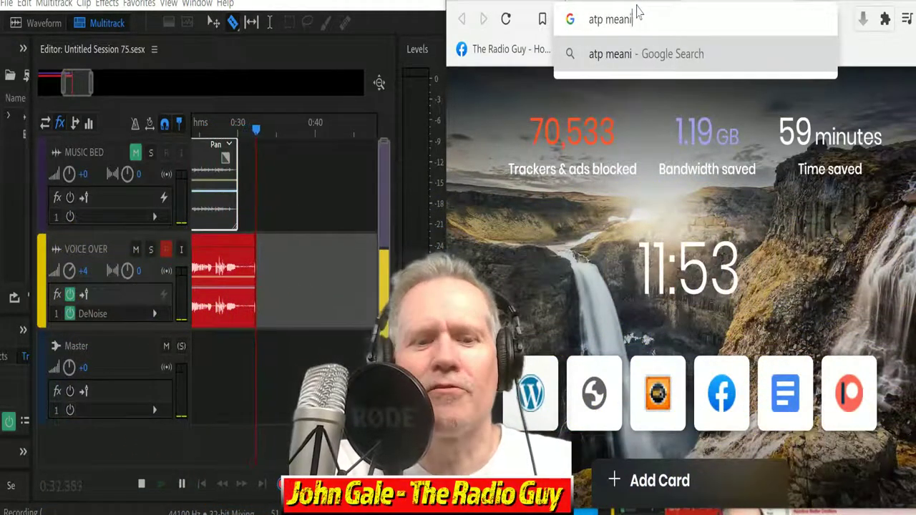
text(ng)
key(Return)
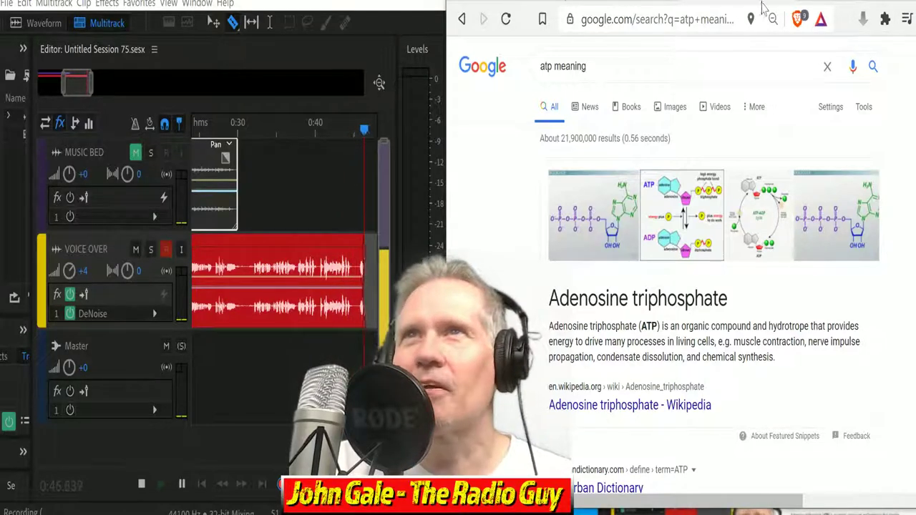
click(791, 1)
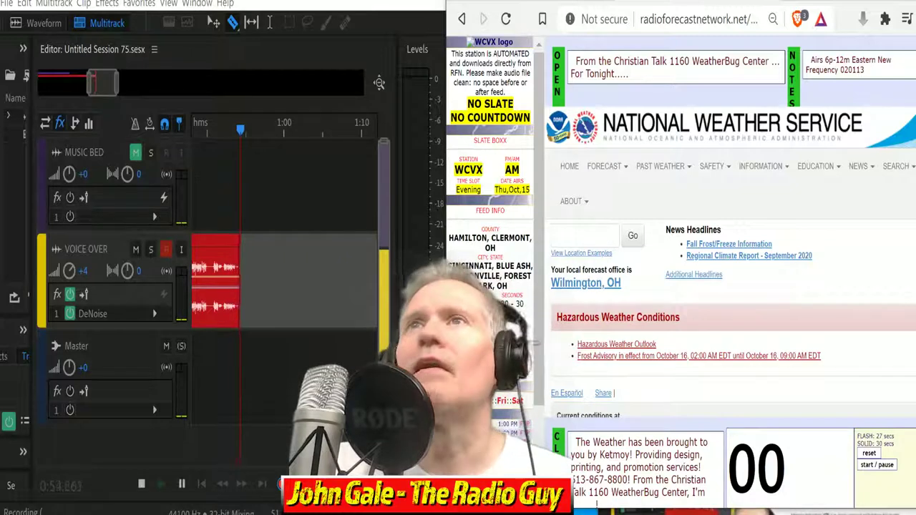
- Record the WCVX read from the Cincinnati detailed forecast, timing it with the page's stopwatch and resetting the stopwatch for another take
scroll(623, 372, down, 6)
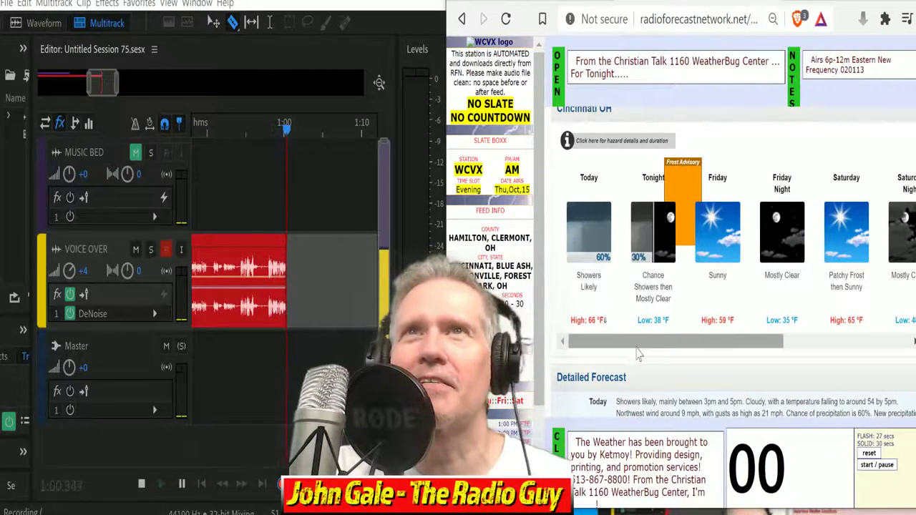
scroll(635, 354, down, 1)
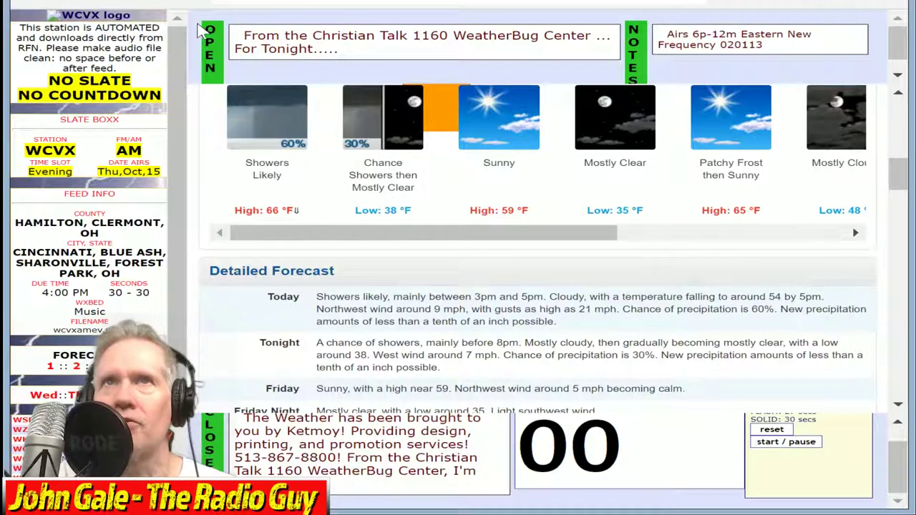
click(788, 442)
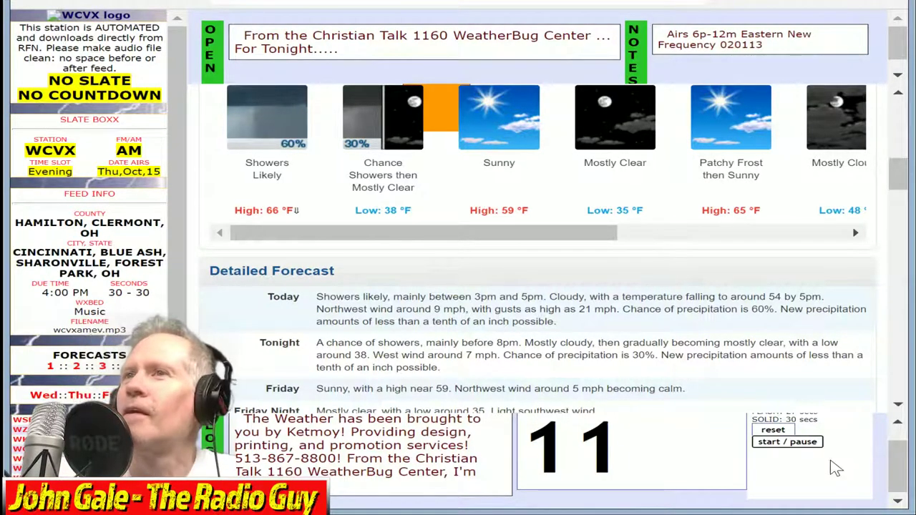
click(789, 432)
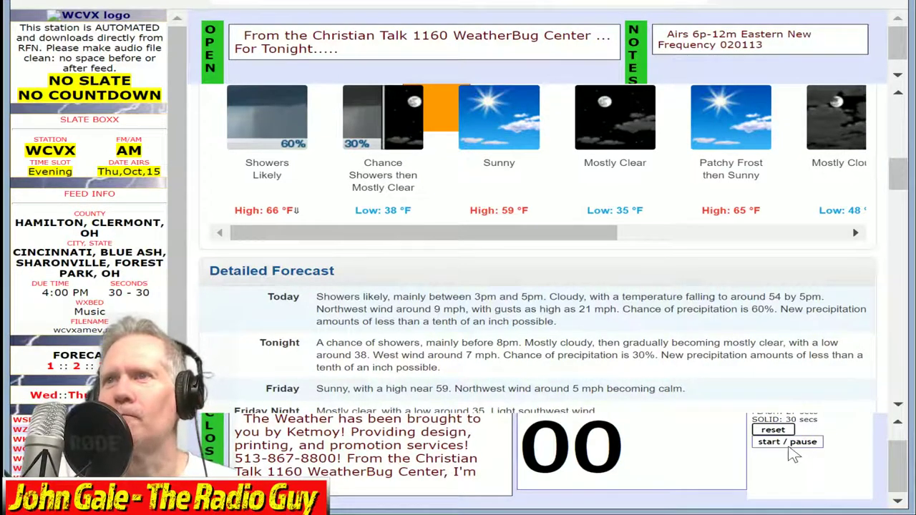
click(802, 442)
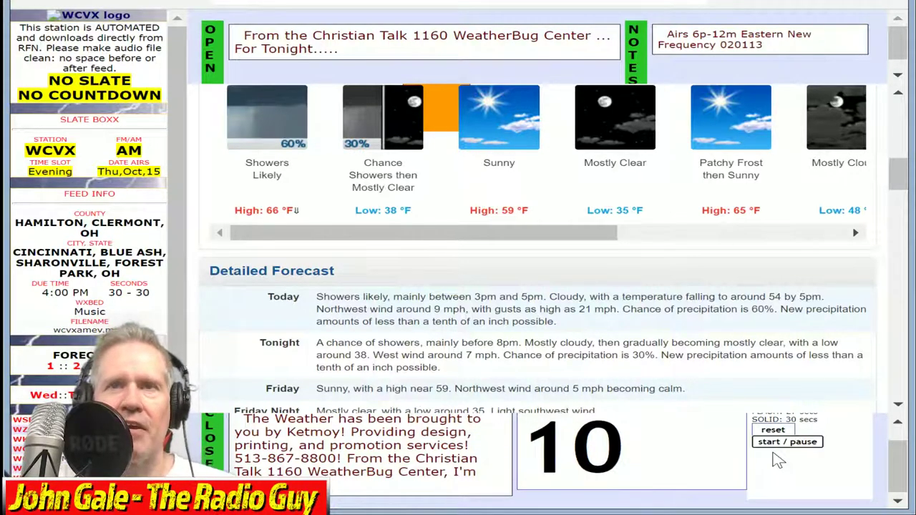
scroll(537, 243, down, 2)
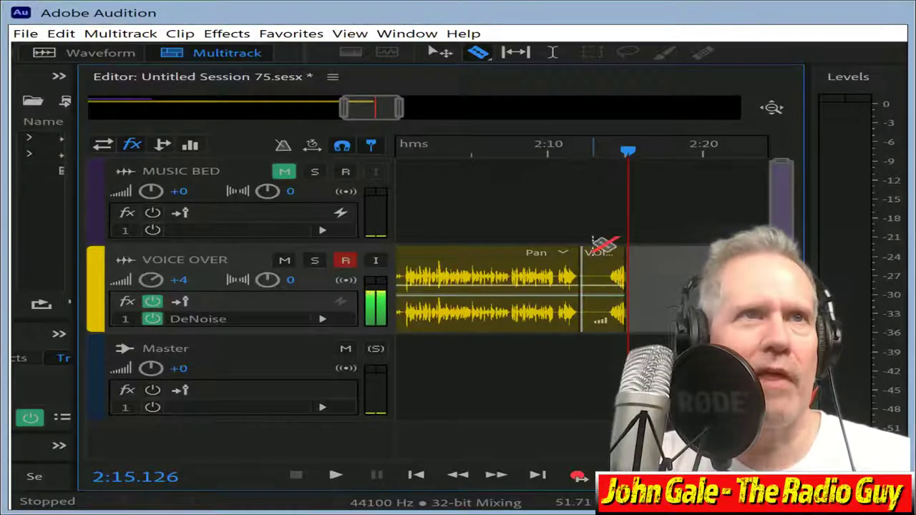
- Delete the voice-over's trailing fragment and everything before the final take, and move that take to the start of the session
click(605, 261)
key(Delete)
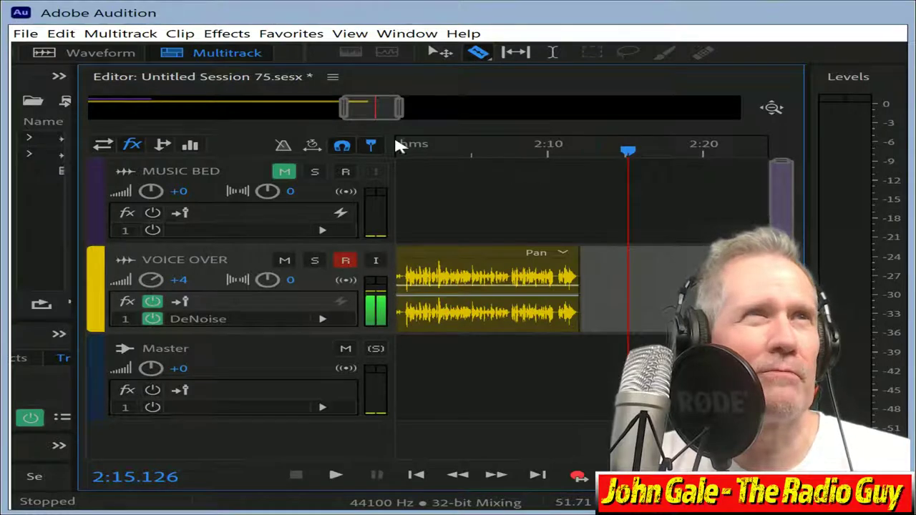
drag(364, 107, 309, 108)
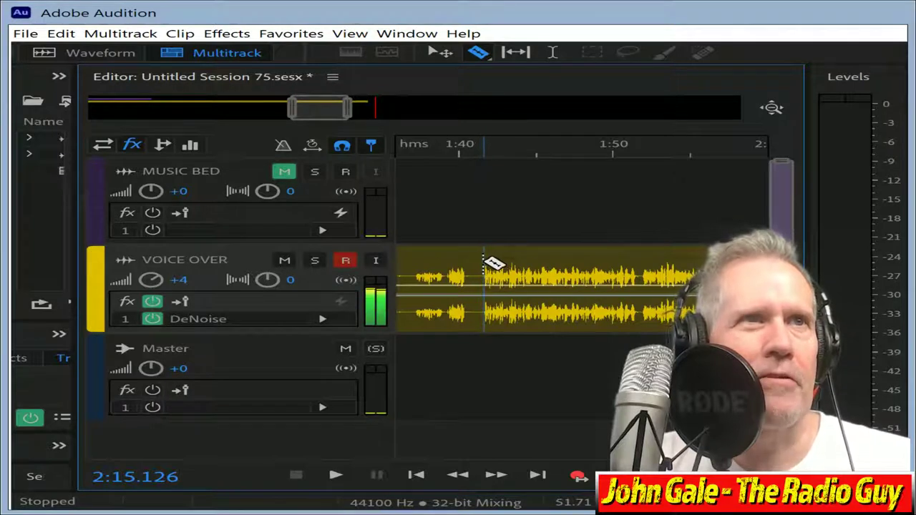
click(483, 264)
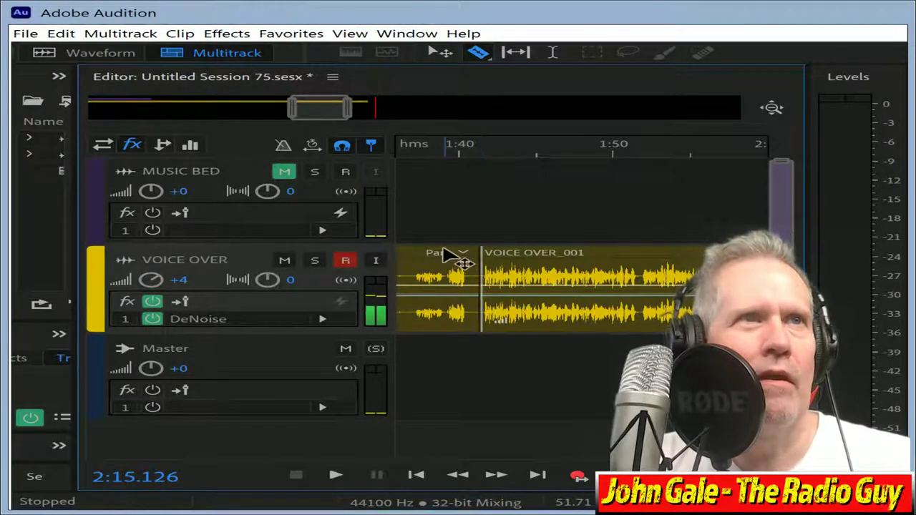
click(446, 253)
key(Delete)
drag(544, 263, 115, 213)
- Mix the session down to a new file, select the entire waveform and play part of it as a check
click(279, 176)
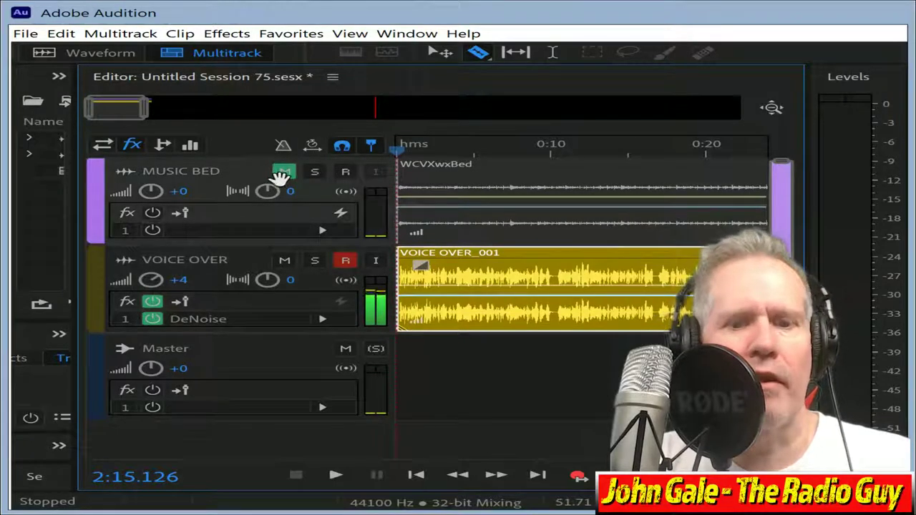
key(alt+shift+m)
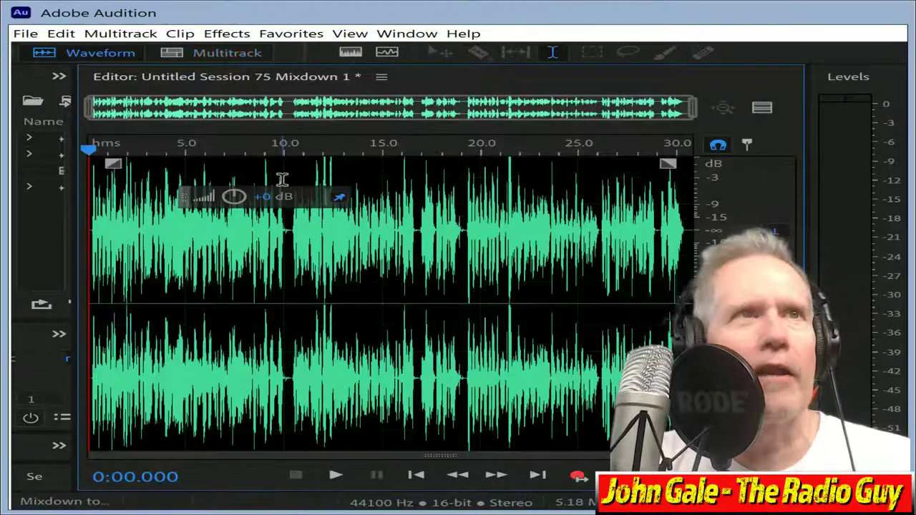
key(ctrl+a)
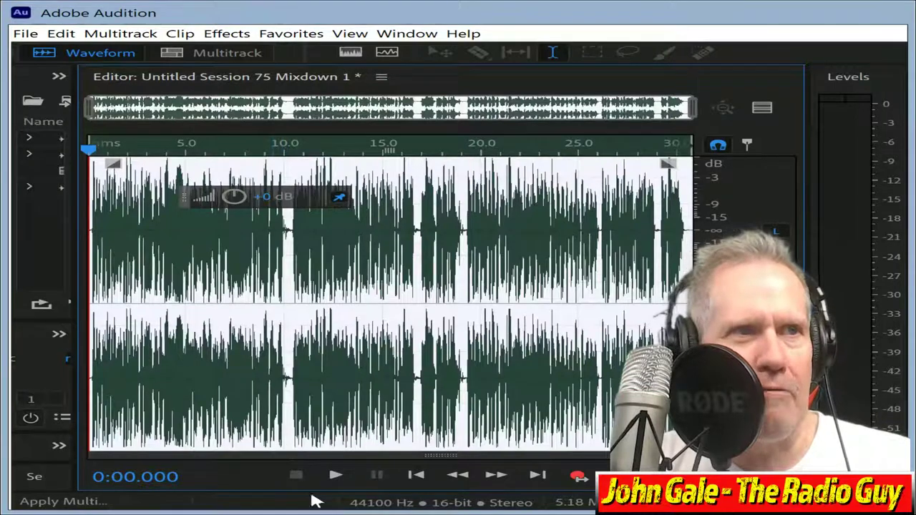
click(334, 477)
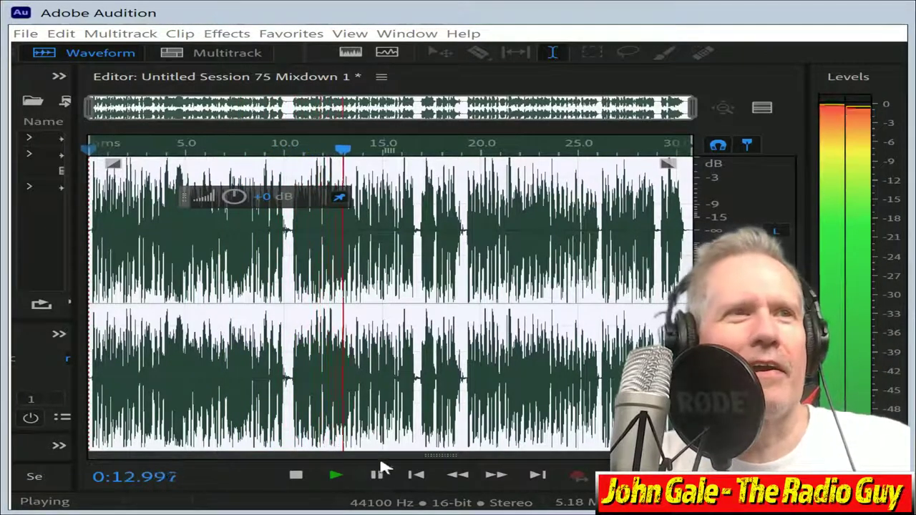
click(296, 476)
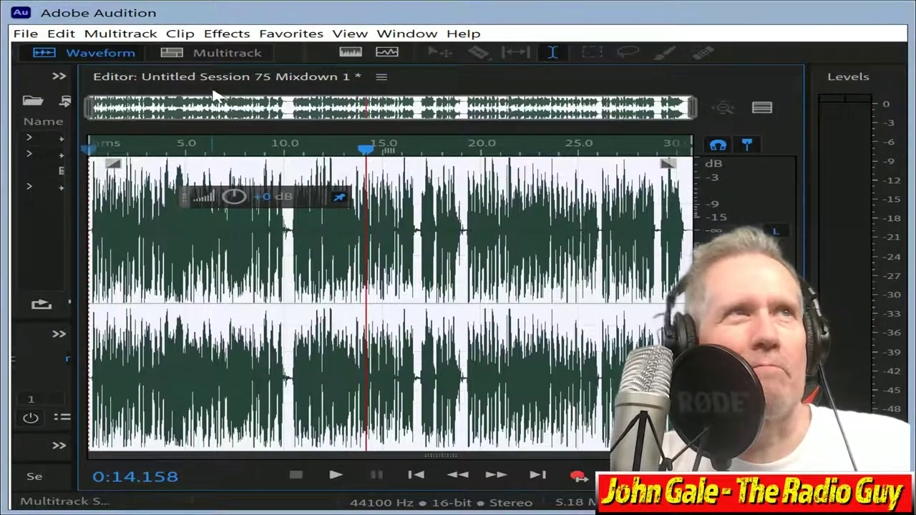
- Unmute the MUSIC BED track in the multitrack session, create a new mixdown and play the entire selected waveform
click(189, 55)
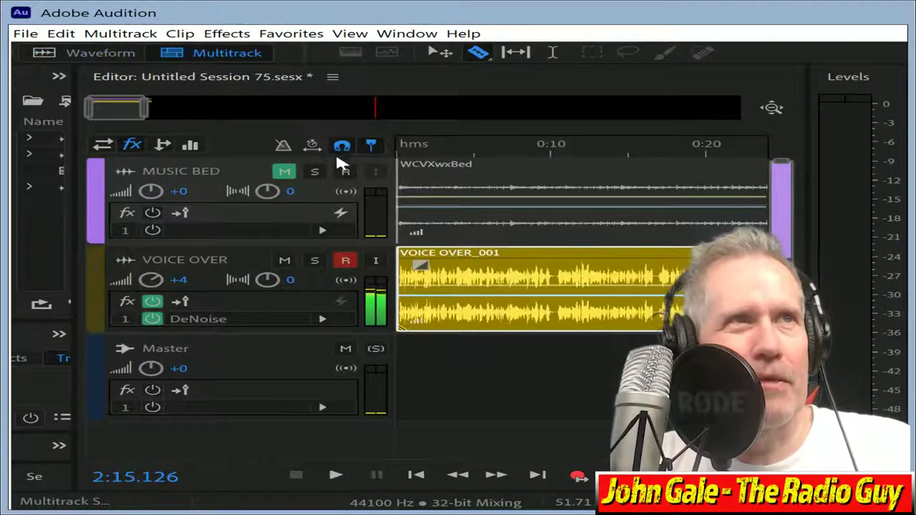
click(285, 171)
key(alt+shift+m)
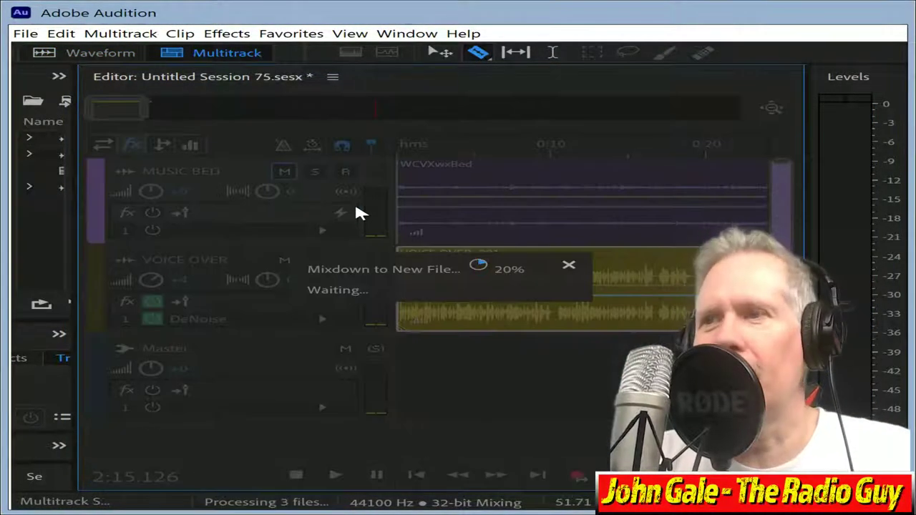
key(ctrl+a)
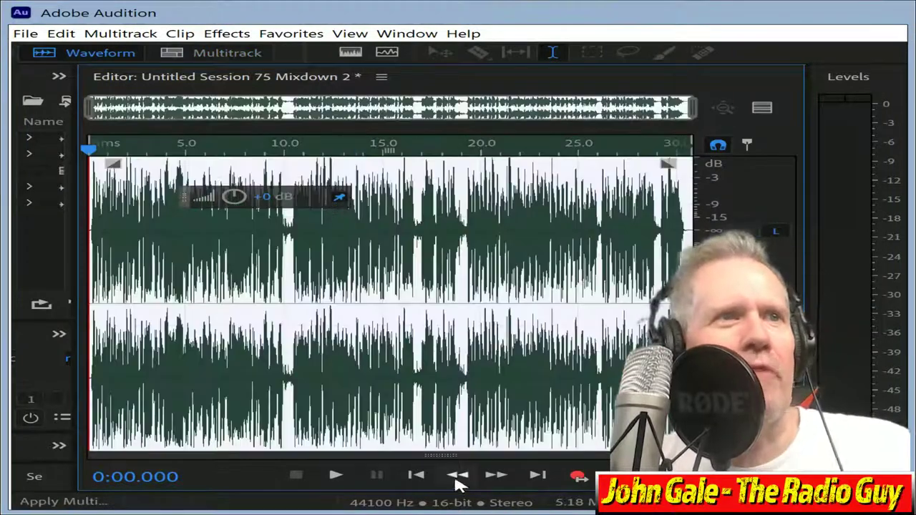
click(334, 477)
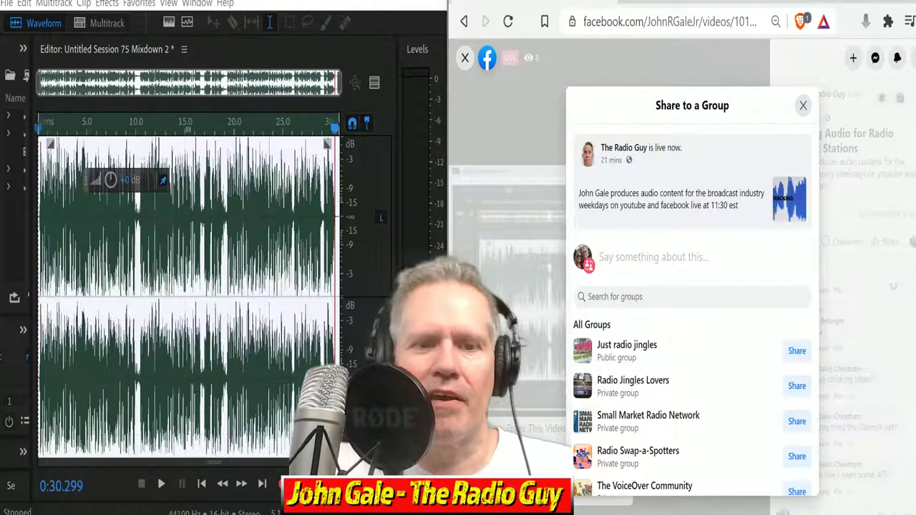
- Share the Facebook live video with the message "Live Radio Broadcast Production" to Small Market Radio Network, Radio Swap-a-Spotters and The VoiceOver Community
text(Live Radio)
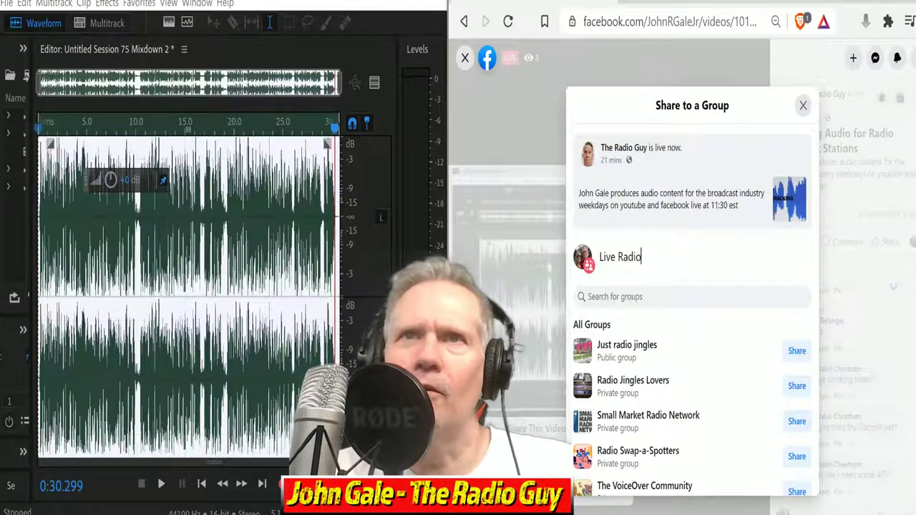
text( Broadcast Production)
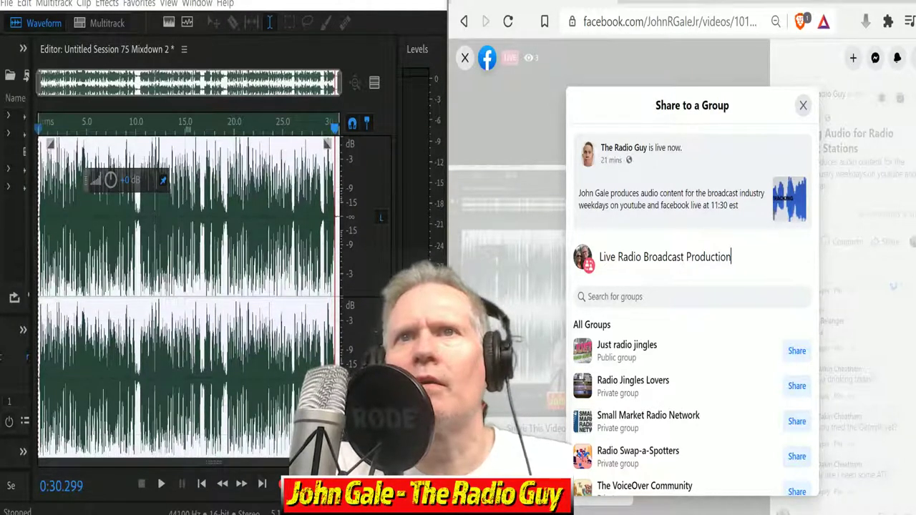
click(797, 421)
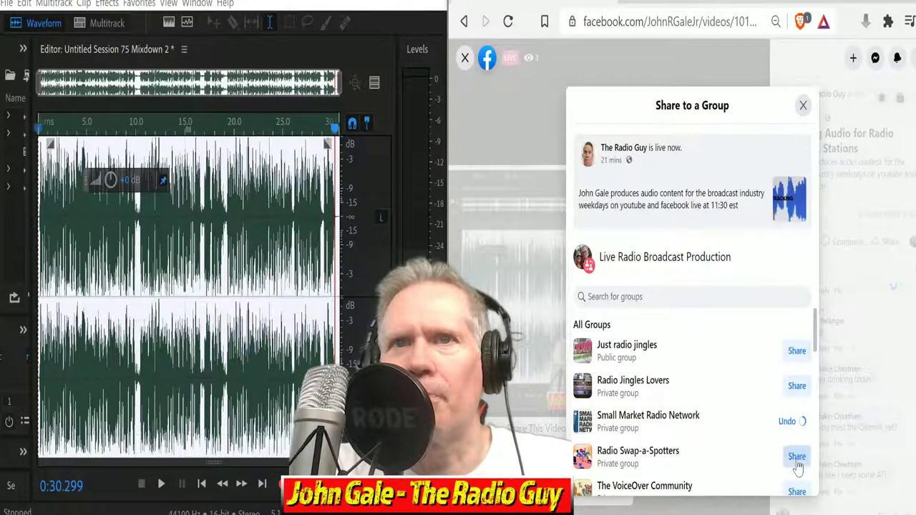
click(799, 465)
scroll(798, 462, down, 1)
click(797, 398)
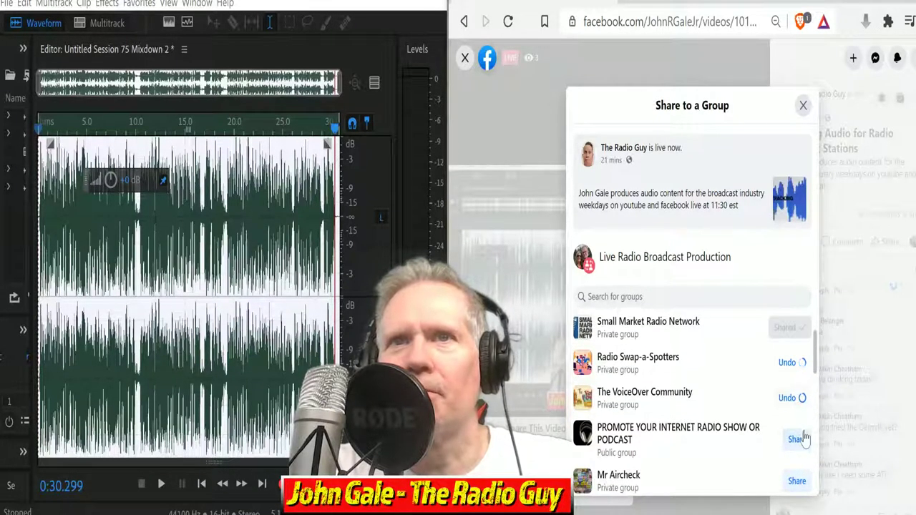
- Share the live video to PROMOTE YOUR INTERNET RADIO SHOW OR PODCAST, Online Radio Shows, Mr Aircheck and Radio Imaging & Production *UNPROCESSED*, and close the sharing dialog
click(798, 440)
scroll(800, 443, down, 1)
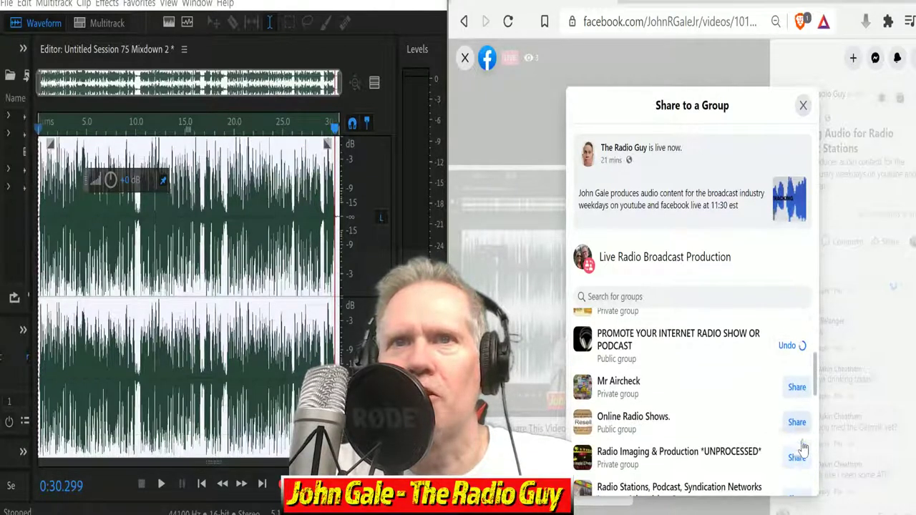
click(796, 424)
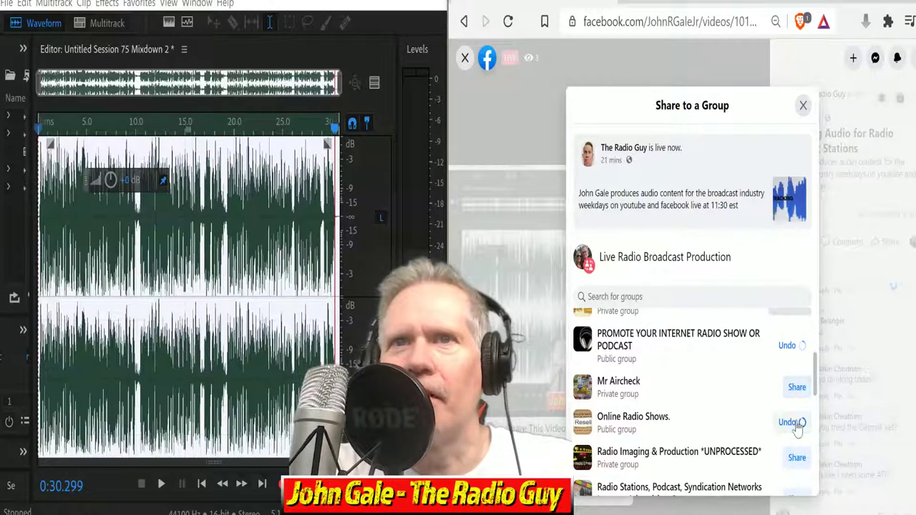
click(797, 389)
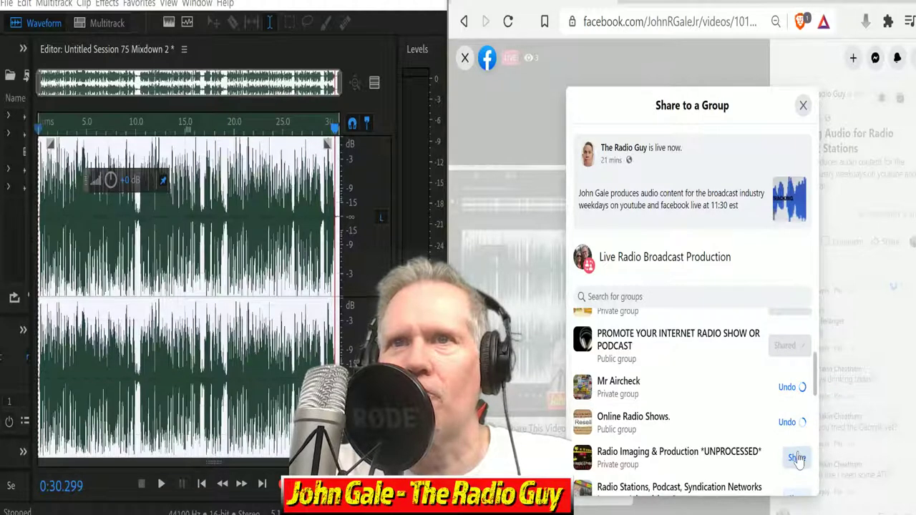
click(798, 458)
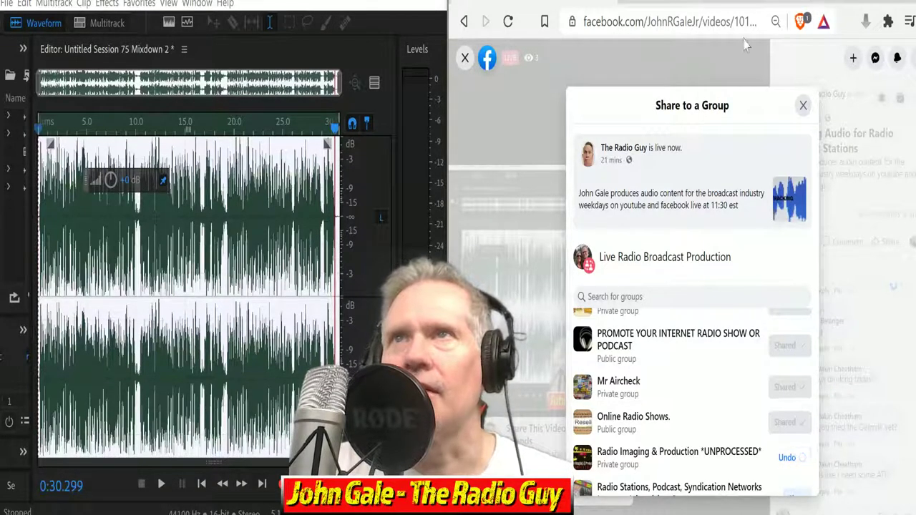
click(804, 106)
- Bring the WCVX FTP upload page back into view and copy its suggested file name, wcvxamev
drag(759, 72, 901, 301)
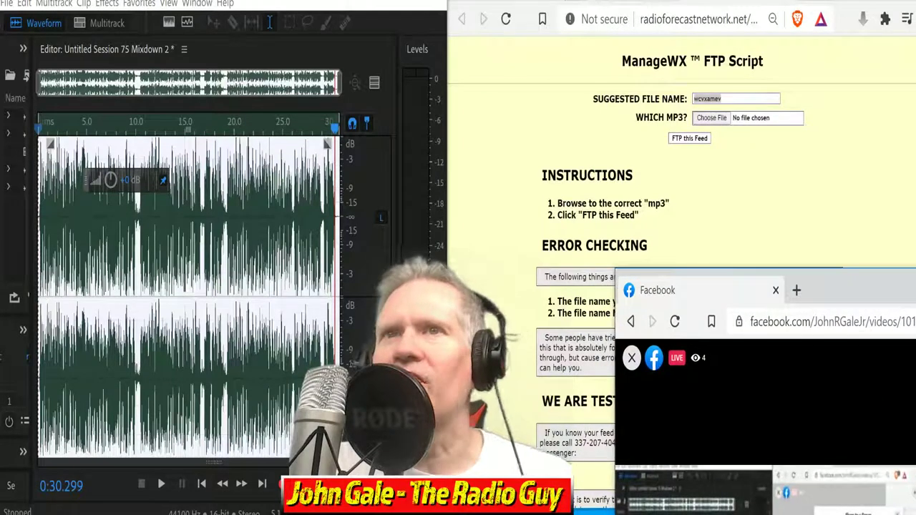
key(alt+Tab)
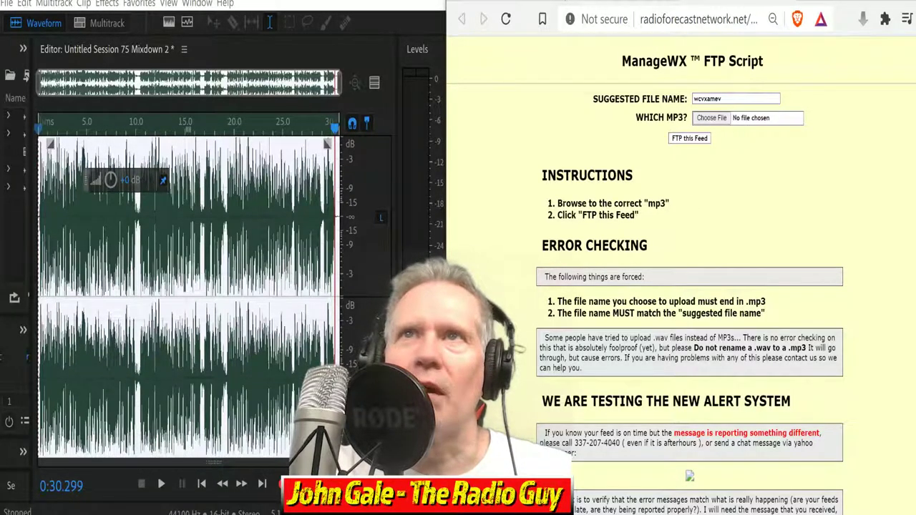
double_click(707, 98)
key(ctrl+c)
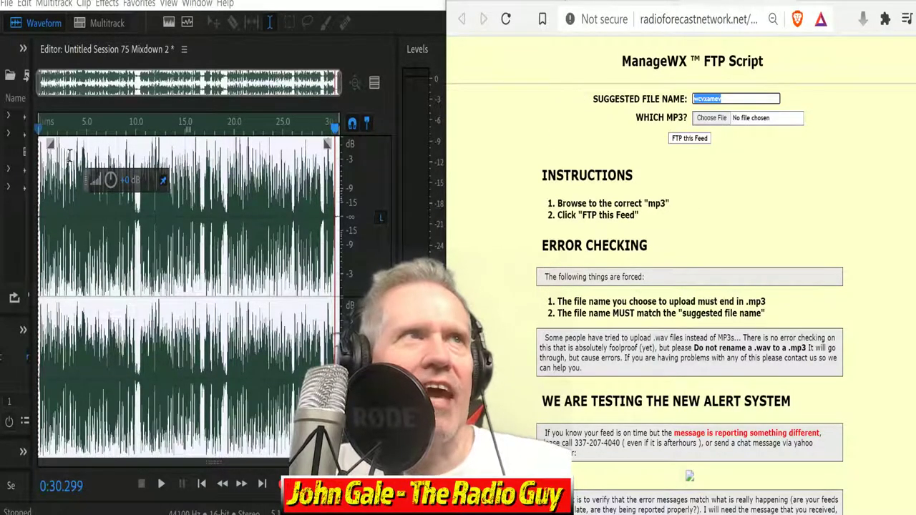
- Check the end of the WCVX mixdown waveform and trim the excess audio from its very beginning
click(8, 6)
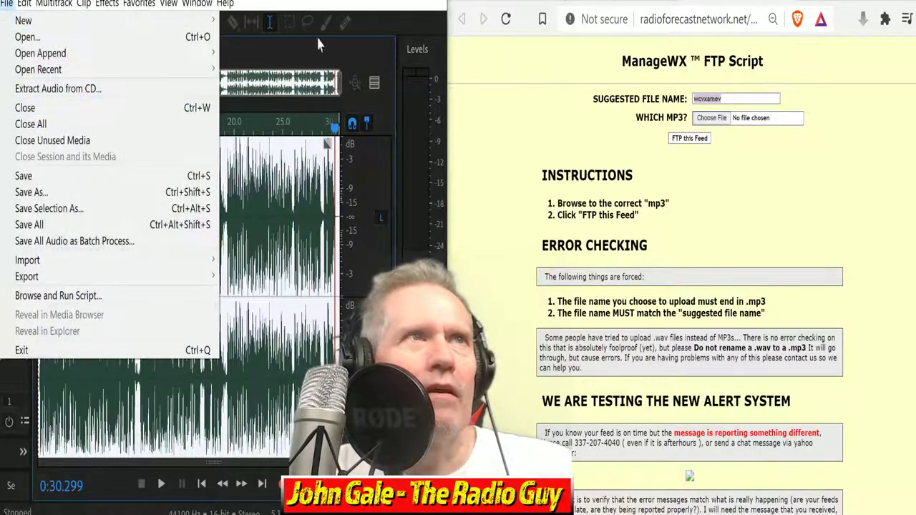
drag(356, 3, 348, 3)
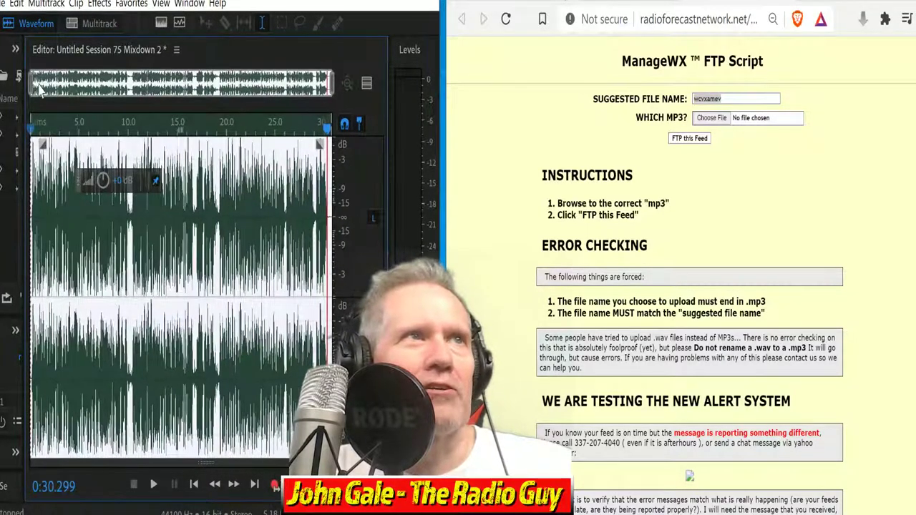
scroll(305, 193, up, 5)
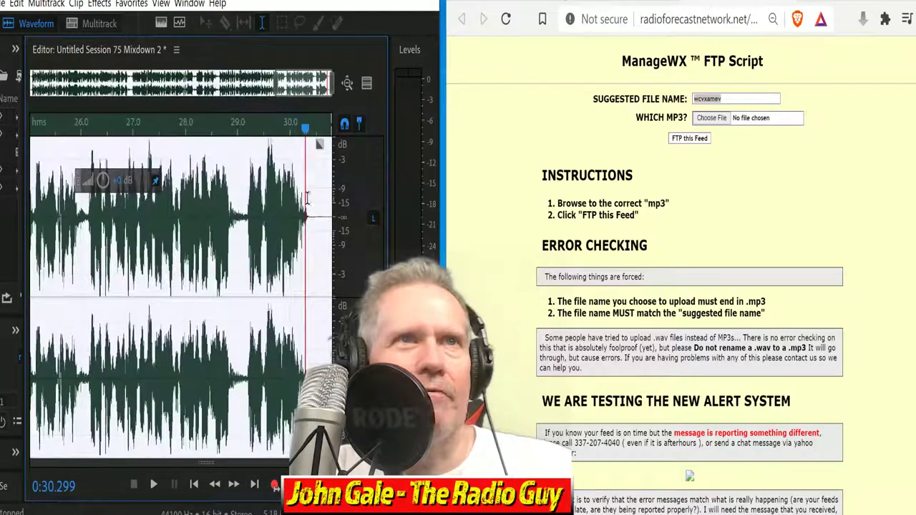
click(313, 226)
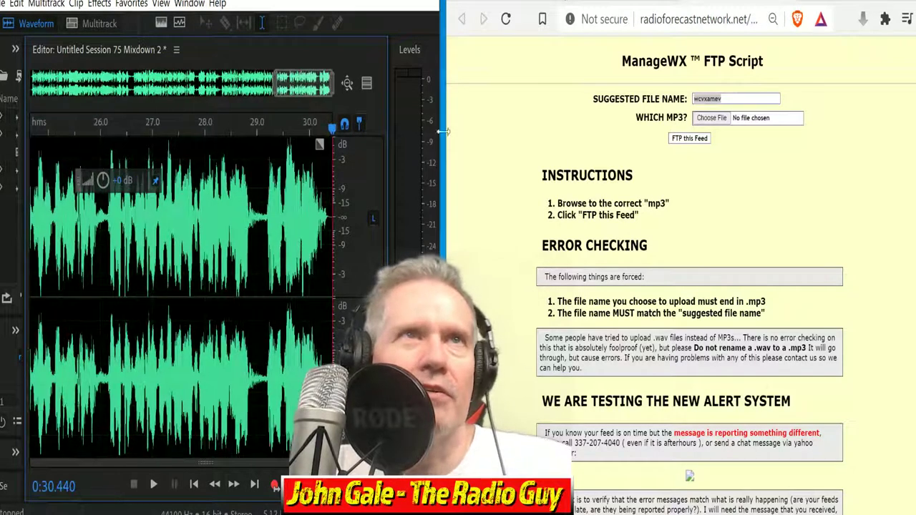
drag(308, 84, 35, 88)
drag(154, 213, 30, 215)
key(Delete)
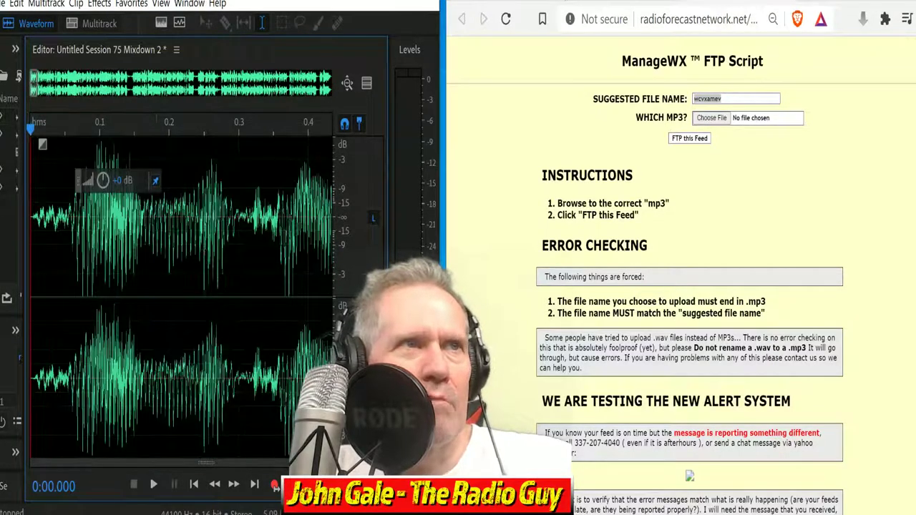
- Export the WCVX mixdown to E: as wcvxamev.mp3 in MP3 Audio format
key(ctrl+shift+e)
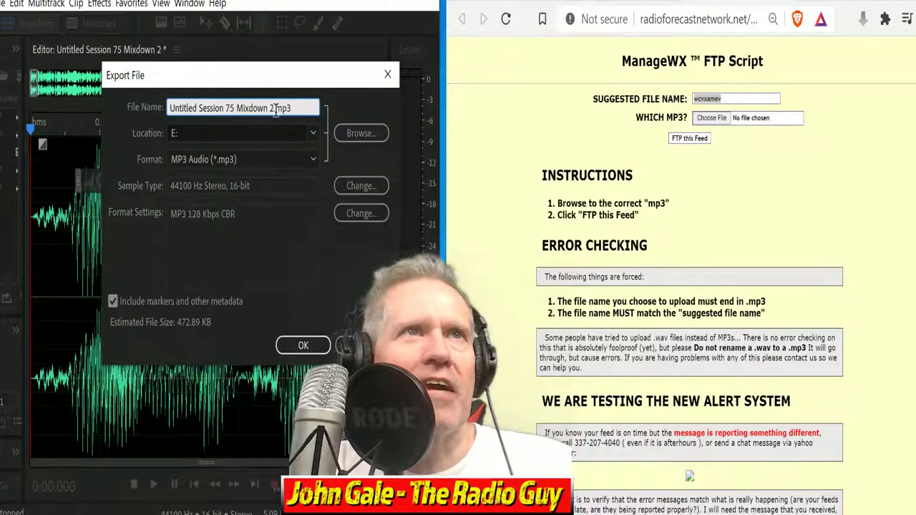
drag(272, 108, 169, 108)
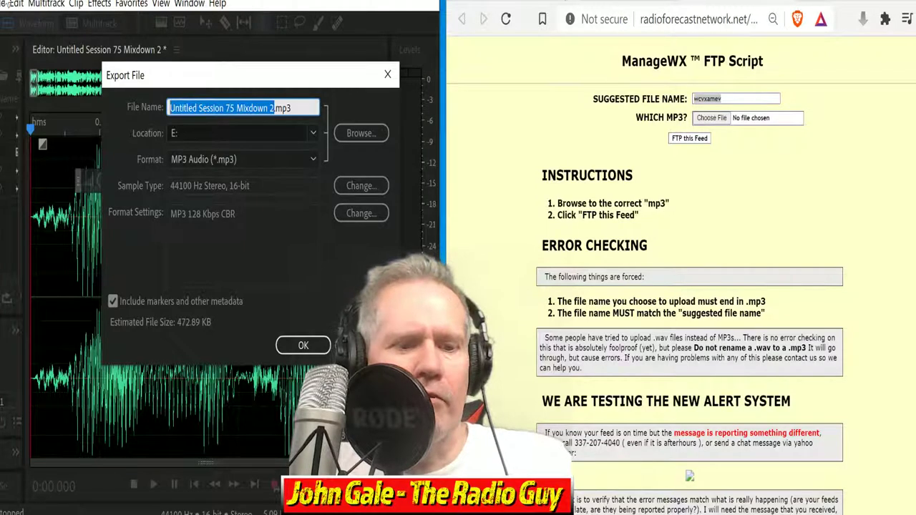
key(ctrl+v)
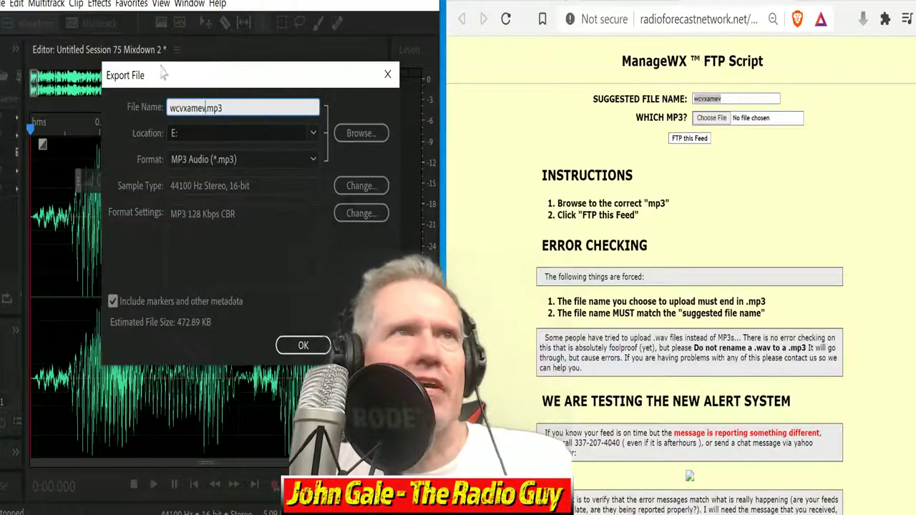
click(304, 347)
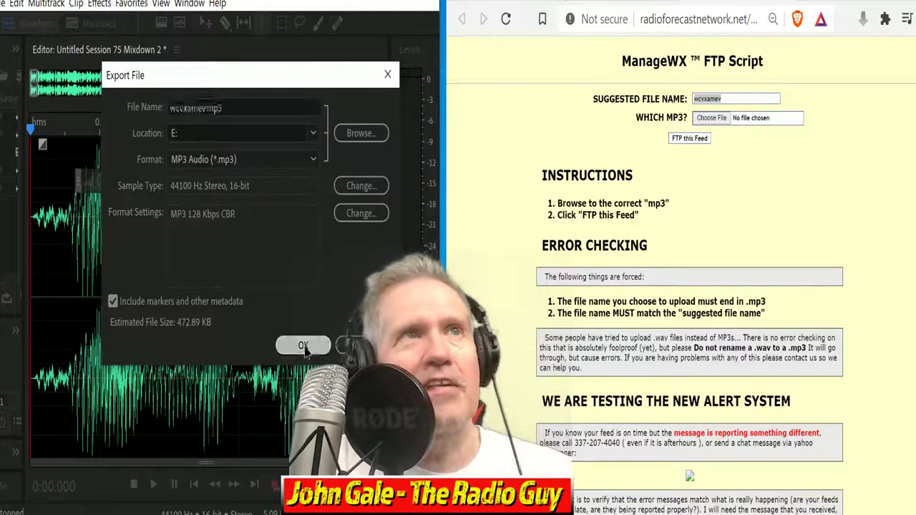
click(313, 246)
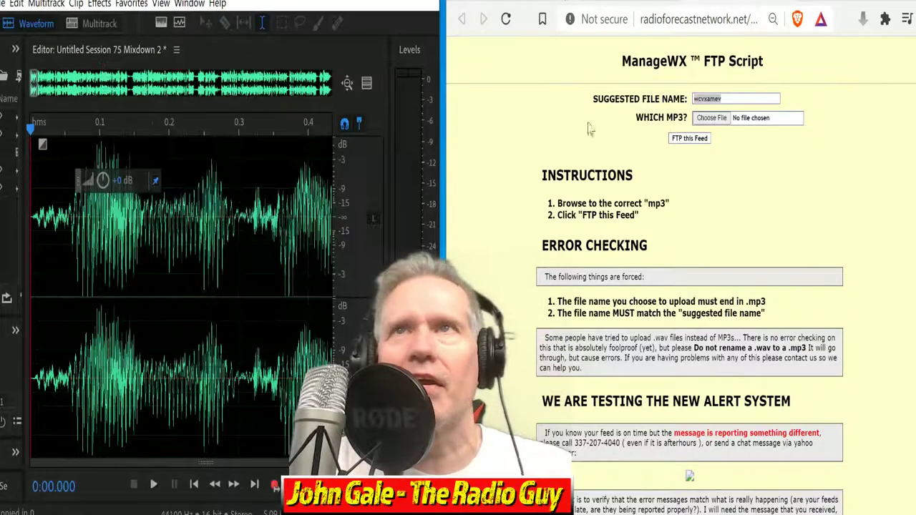
- Upload wcvxamev.mp3 from New Volume (E:) through the WCVX FTP page and close the results window
click(712, 118)
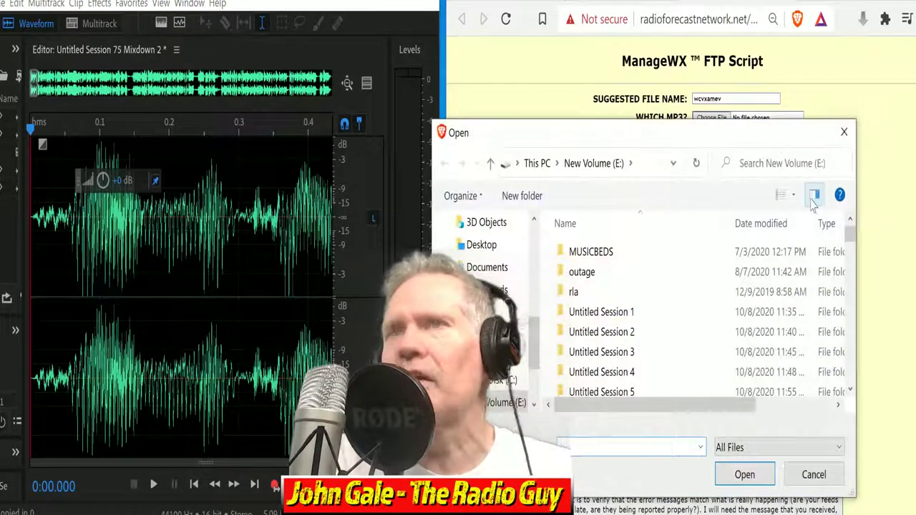
drag(851, 240, 875, 368)
click(594, 347)
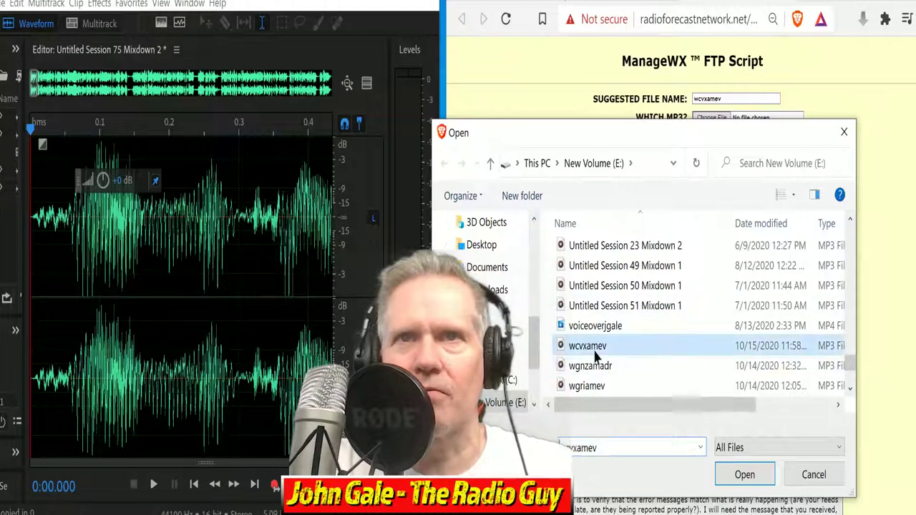
click(744, 474)
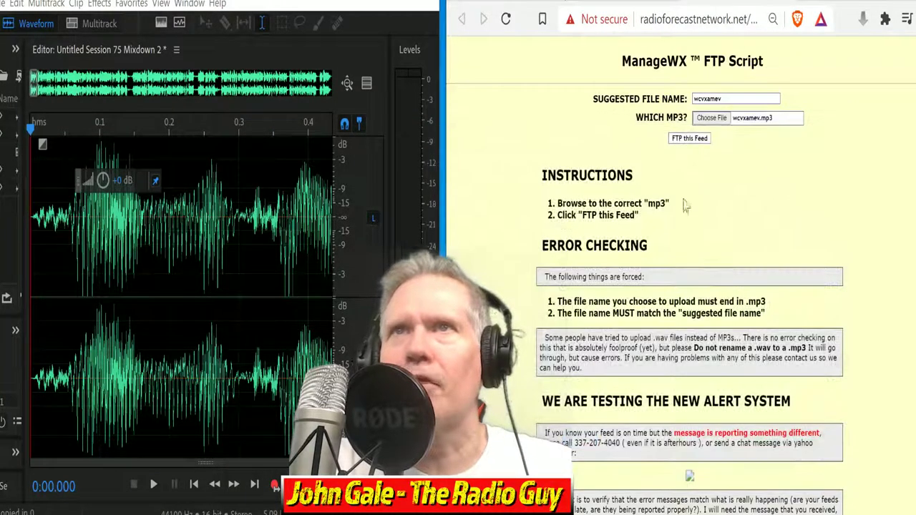
click(688, 138)
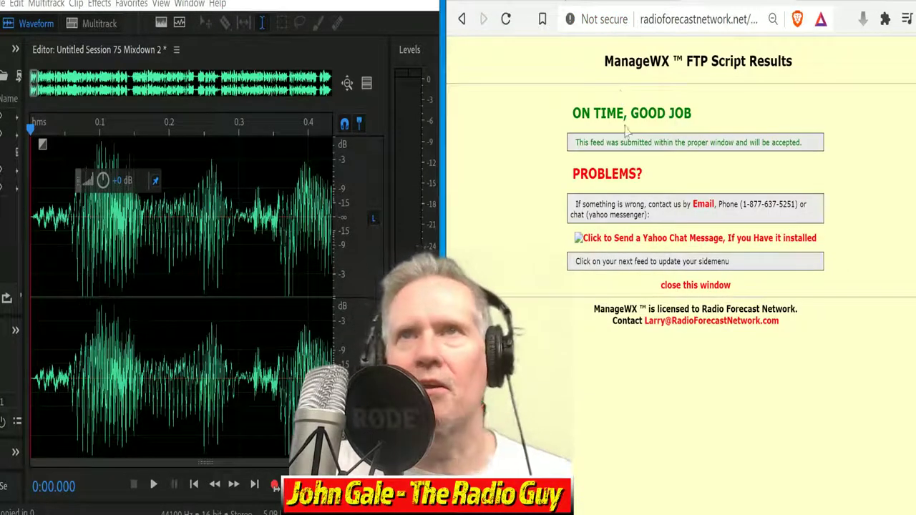
click(674, 286)
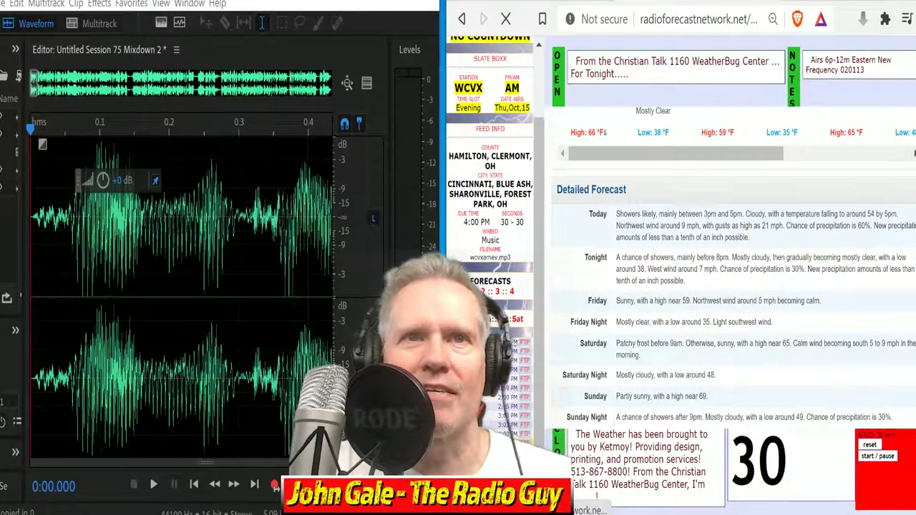
- Close all open files in Audition without saving any changes
click(5, 4)
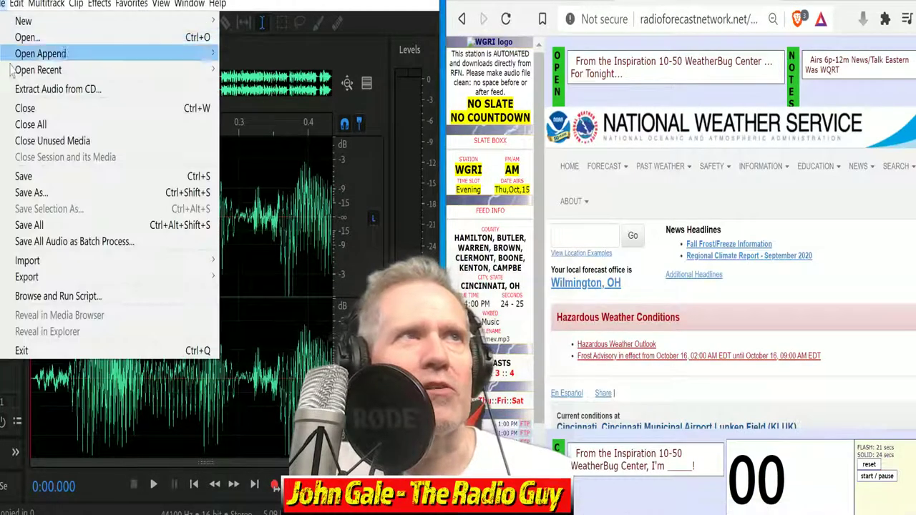
click(43, 126)
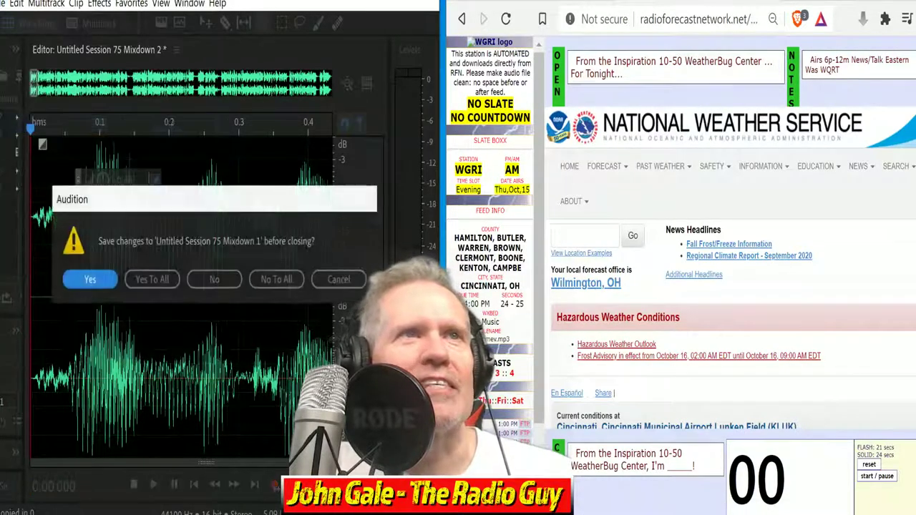
click(280, 280)
- Create the multitrack session Untitled Session 76 in E: from the WGRI NEW template
click(93, 26)
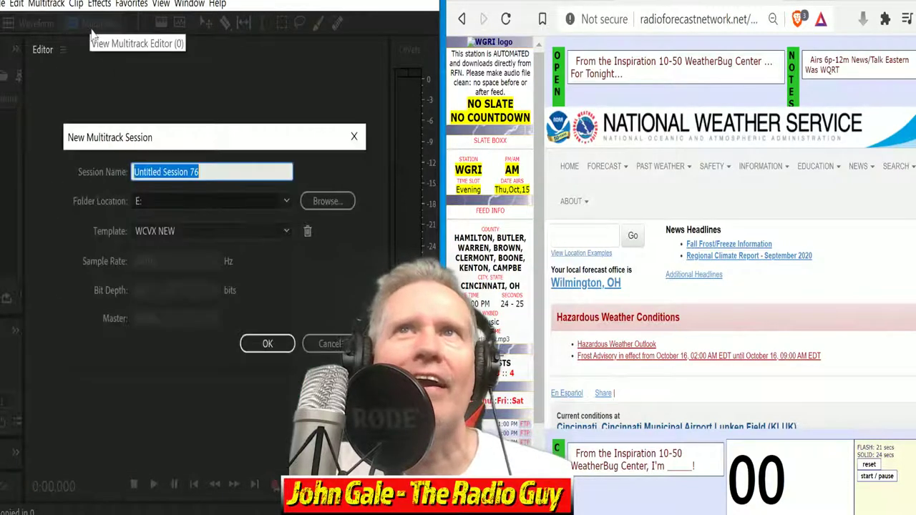
click(286, 231)
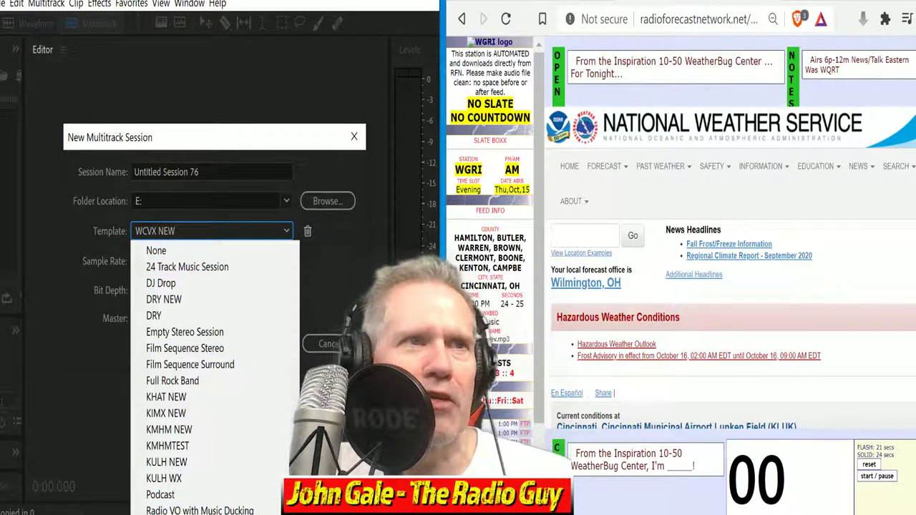
click(292, 331)
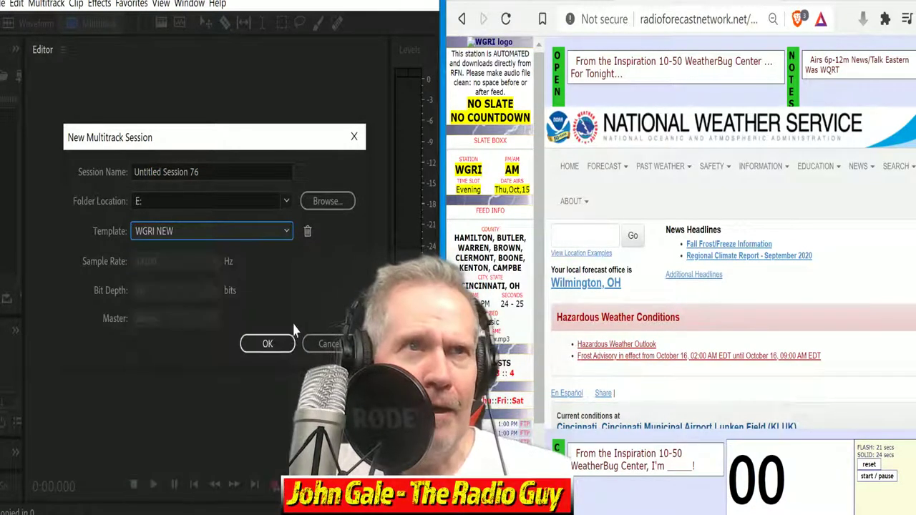
click(275, 346)
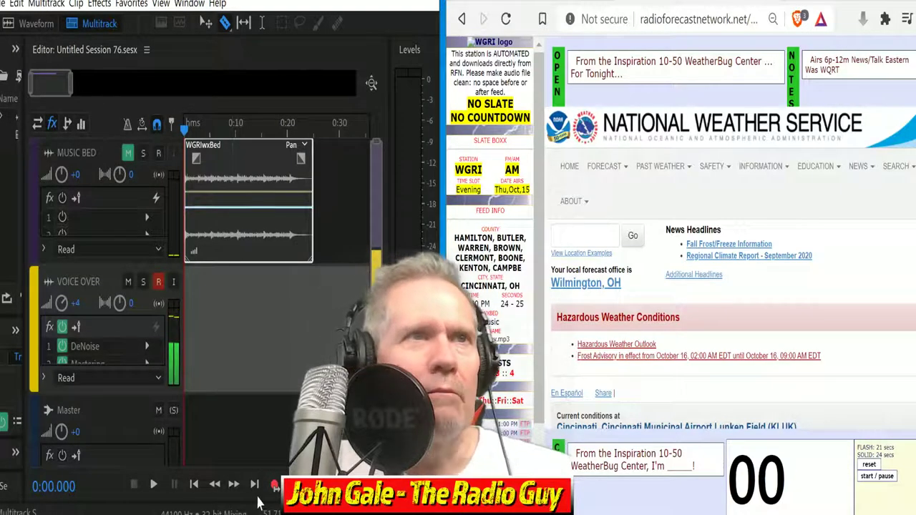
- Start recording on the VOICE OVER track and go through the Cincinnati extended forecast, including the frost advisory period
click(274, 489)
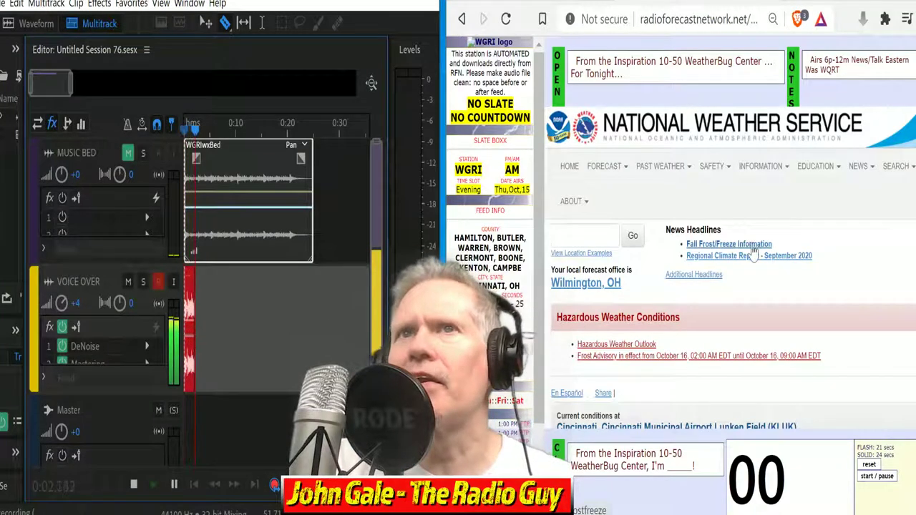
scroll(752, 251, down, 4)
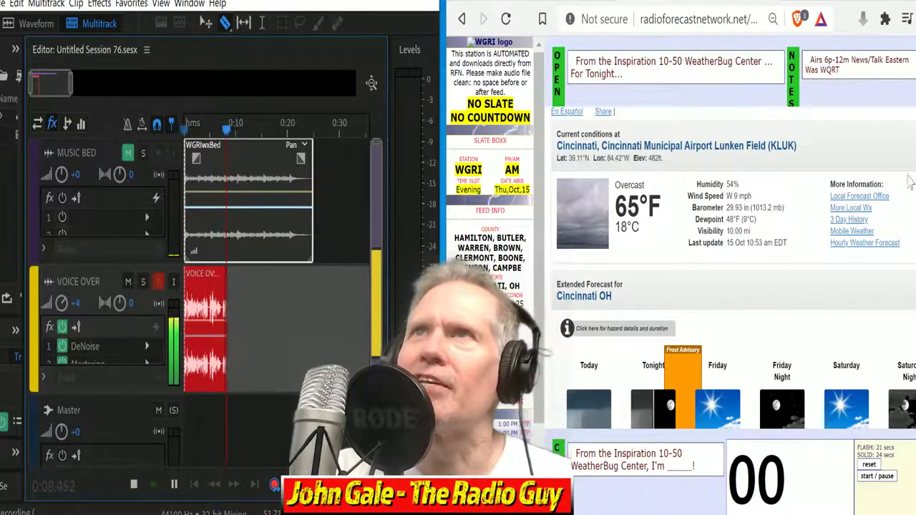
scroll(823, 219, down, 4)
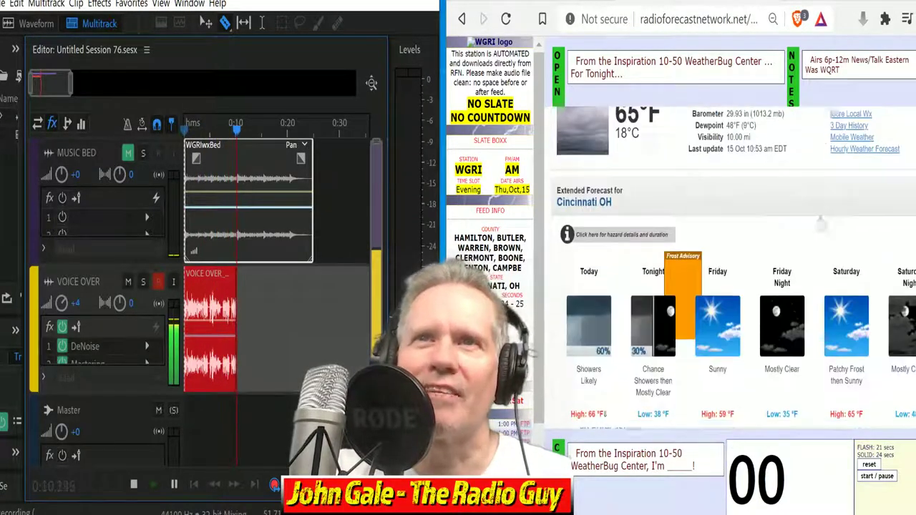
scroll(751, 229, up, 1)
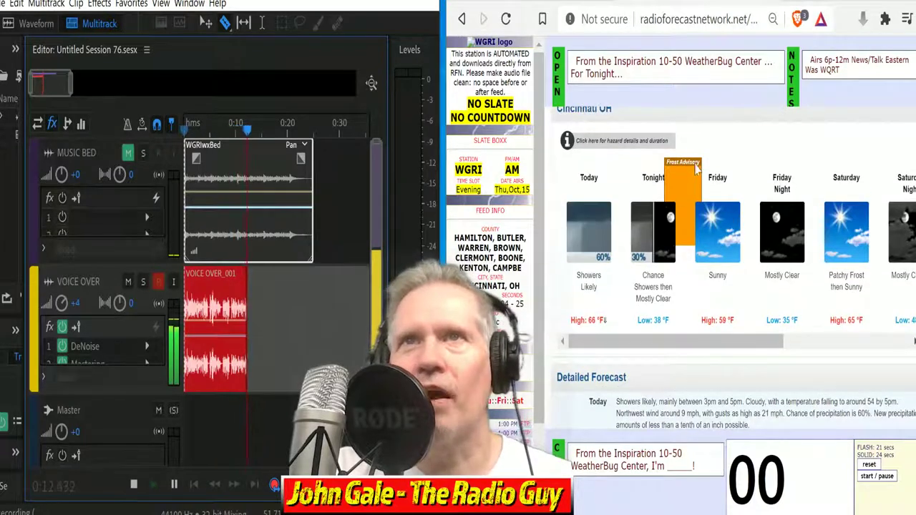
mouse_move(642, 141)
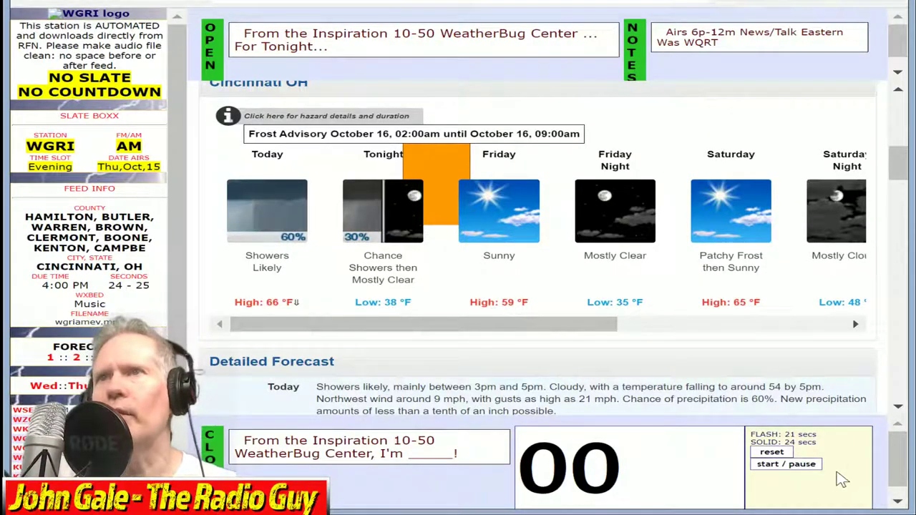
- Review the Cincinnati forecast for the WGRI feed, time a read-through with the page's timer and reset it
scroll(587, 366, down, 3)
scroll(586, 367, up, 6)
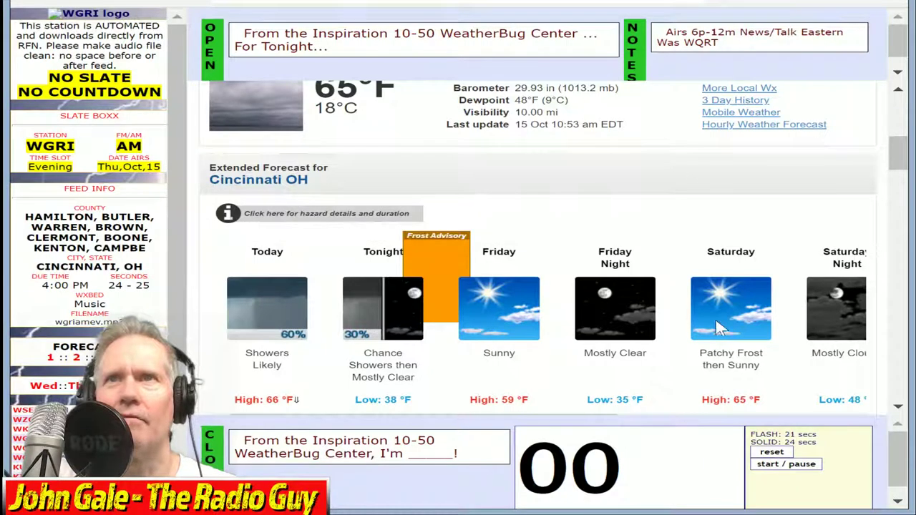
scroll(512, 262, down, 2)
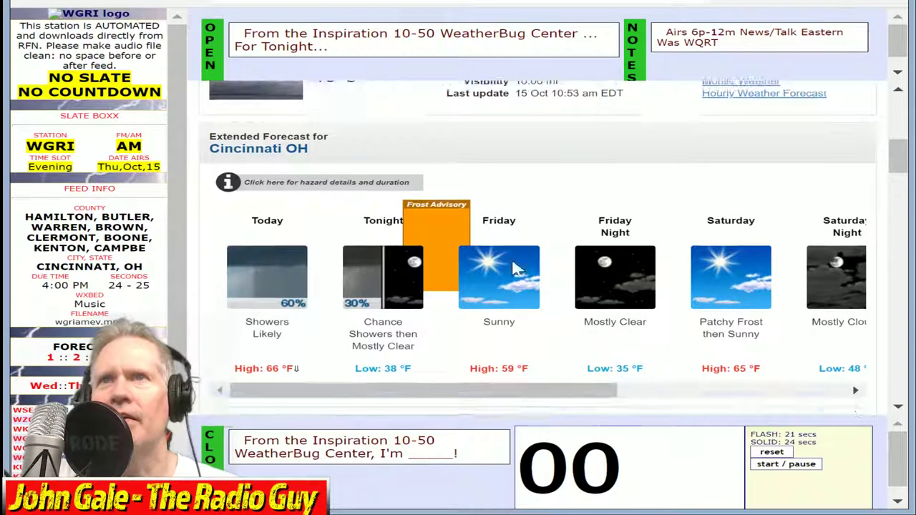
click(807, 465)
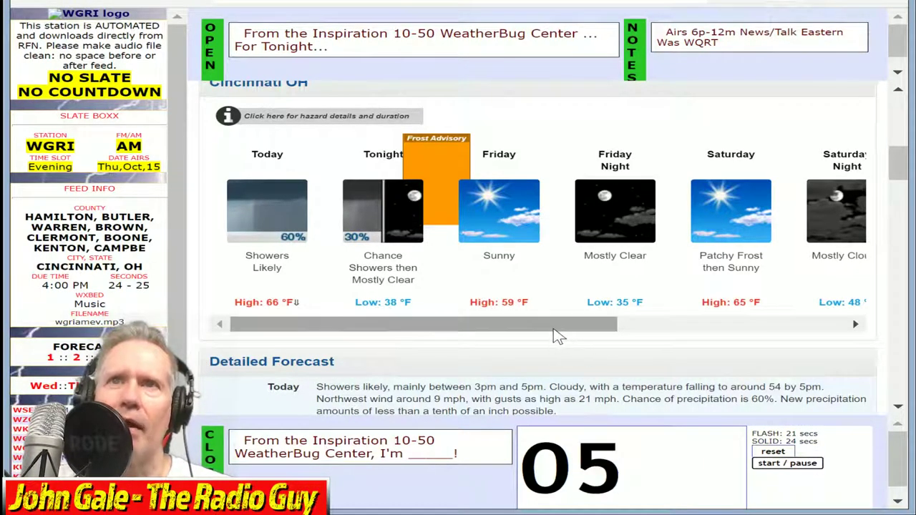
scroll(559, 336, down, 2)
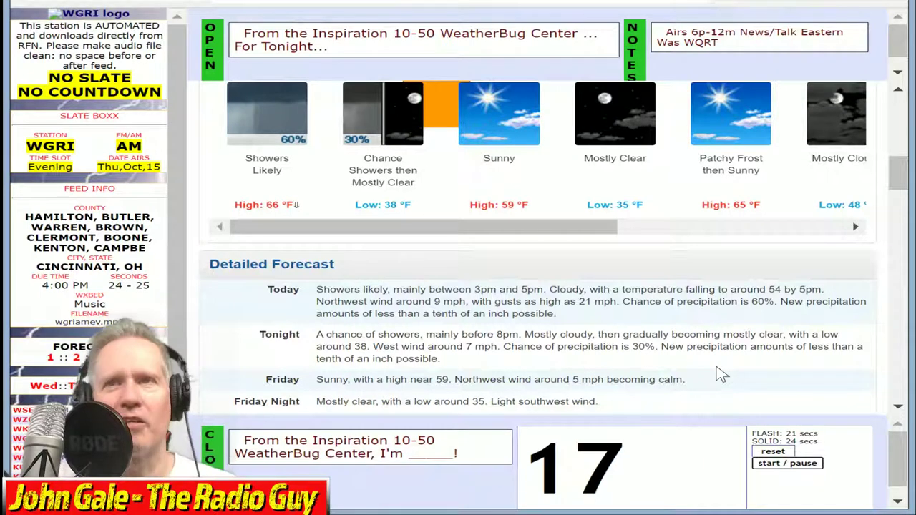
click(773, 451)
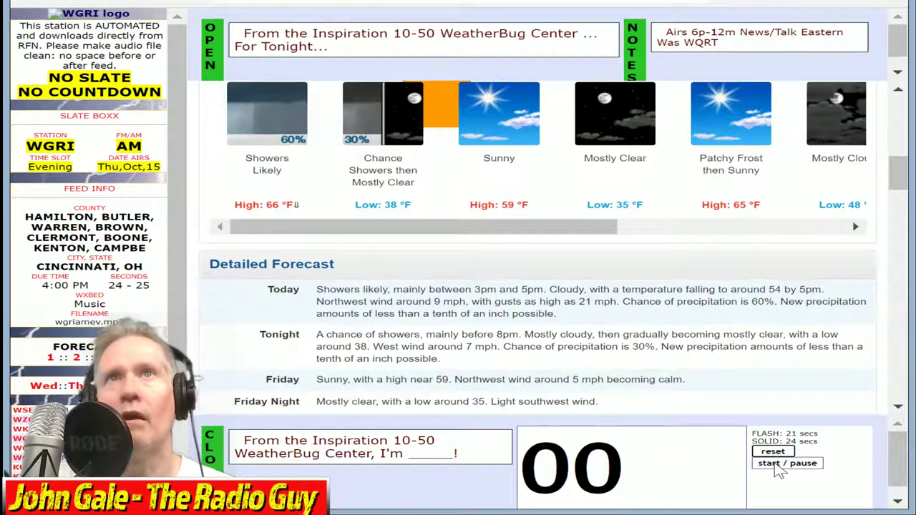
- Time two more read-throughs of the WGRI forecast, resetting the timer after each
click(780, 464)
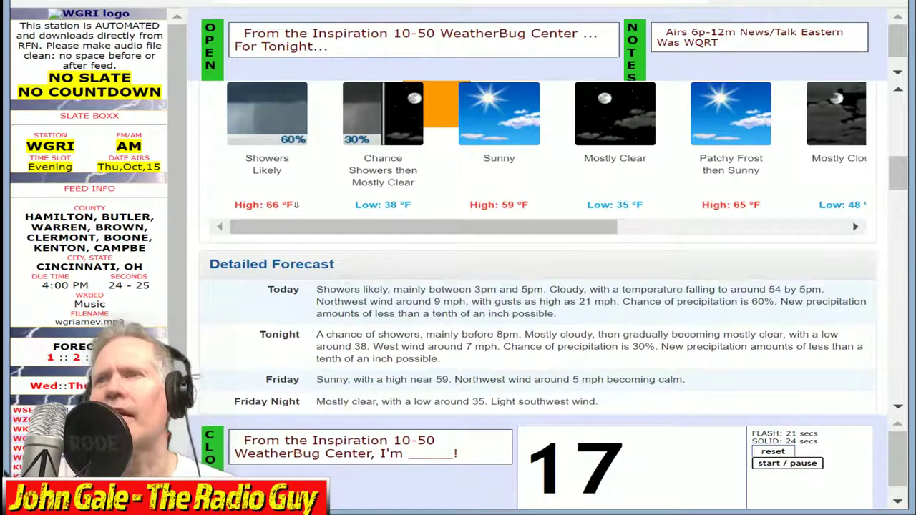
click(789, 454)
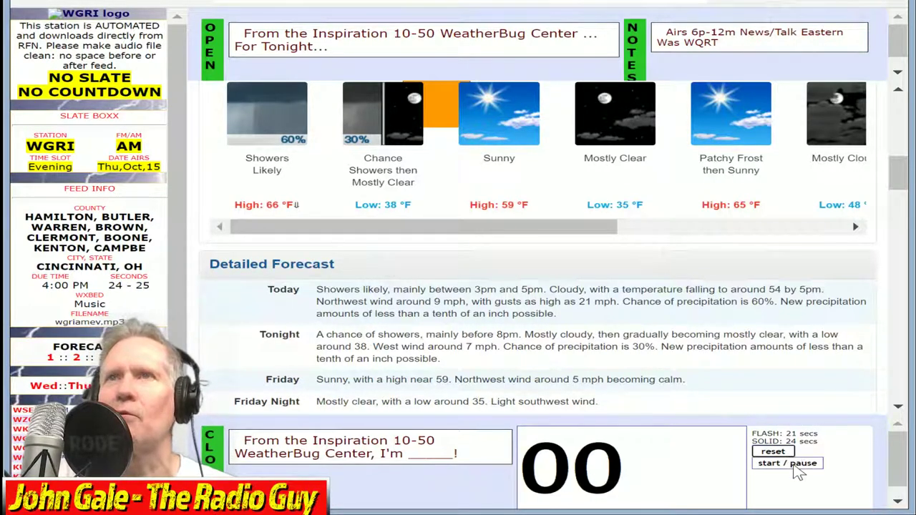
click(795, 465)
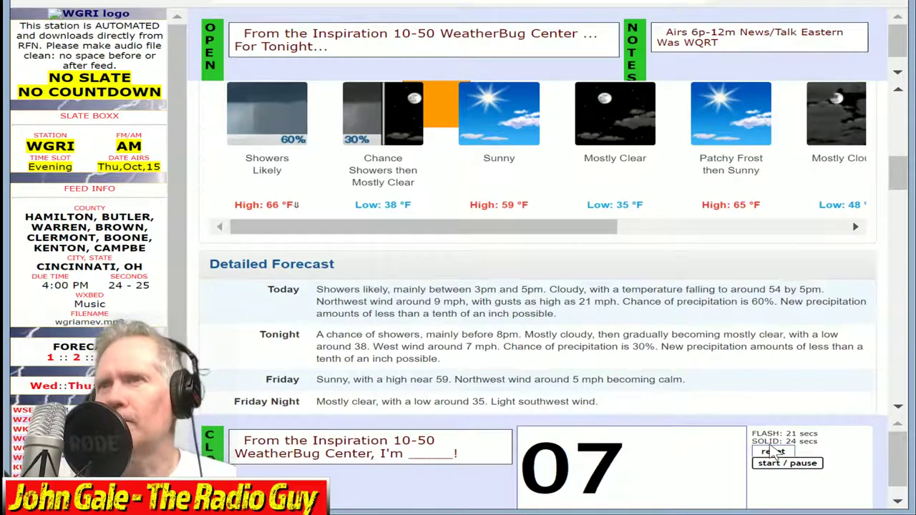
click(784, 454)
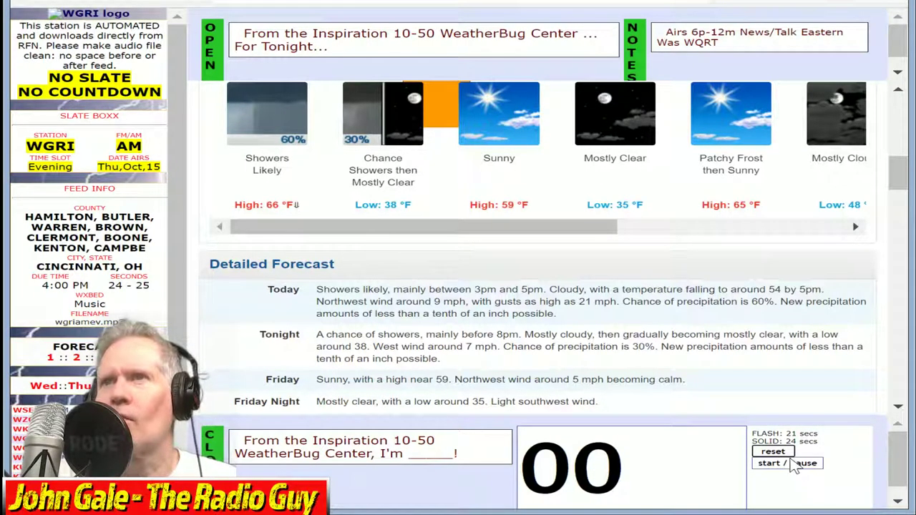
- Go through the Cincinnati forecast again for the final WGRI take, from the frost advisory hours to the detailed forecast
scroll(584, 222, up, 2)
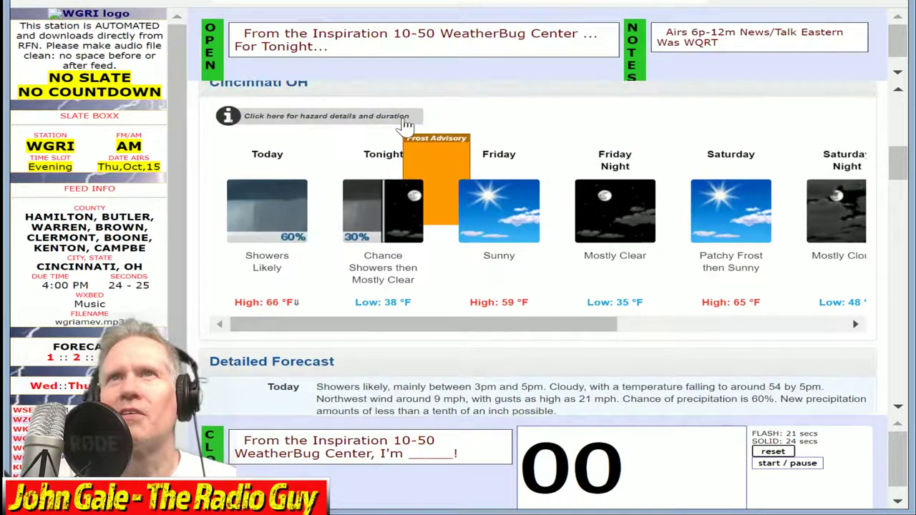
mouse_move(398, 122)
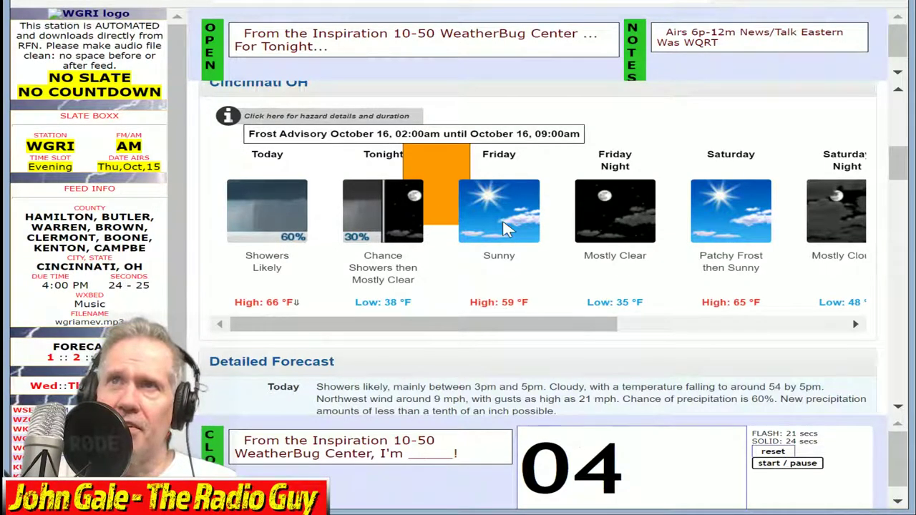
scroll(505, 228, down, 2)
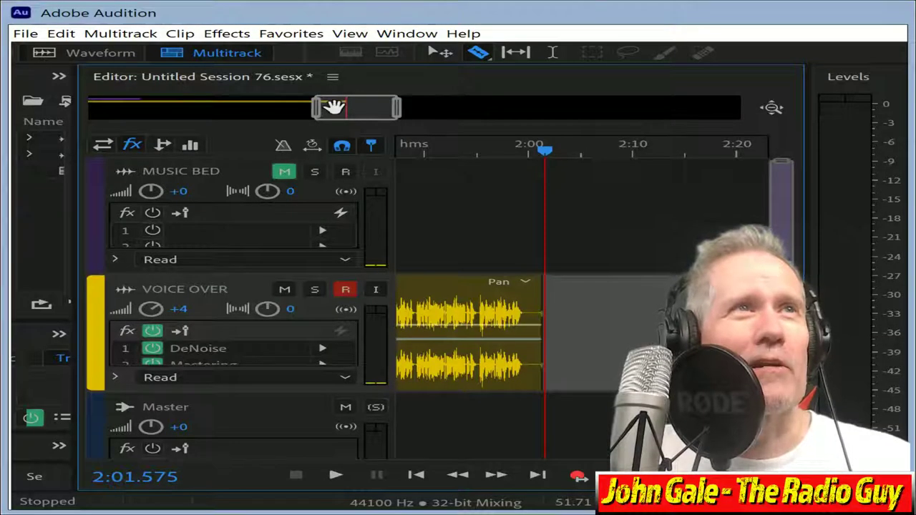
- Split the VOICE OVER clip where the last take begins, delete the earlier takes and move the remaining clip to the session start
drag(334, 107, 313, 107)
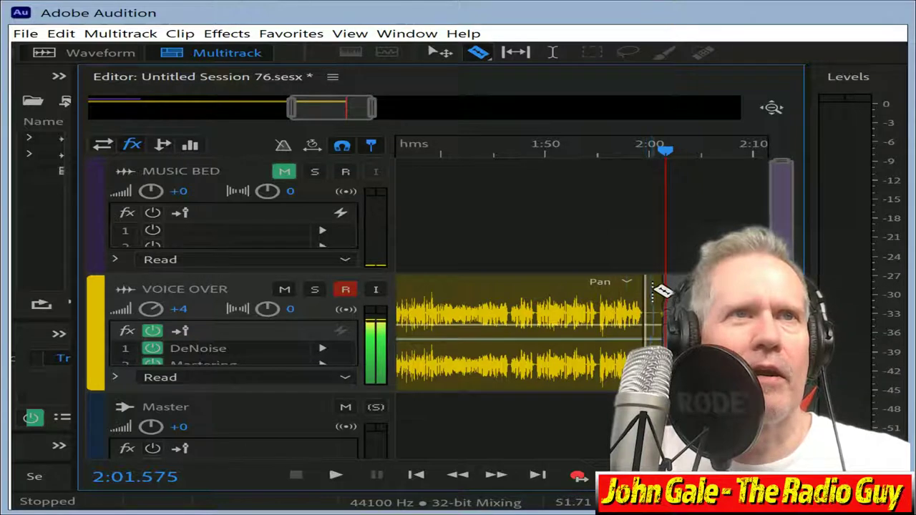
drag(312, 109, 290, 108)
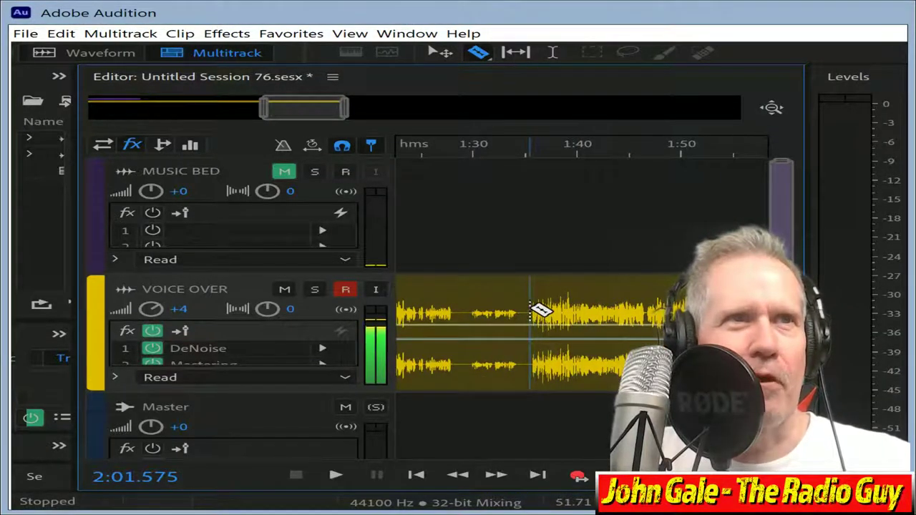
click(473, 290)
key(Delete)
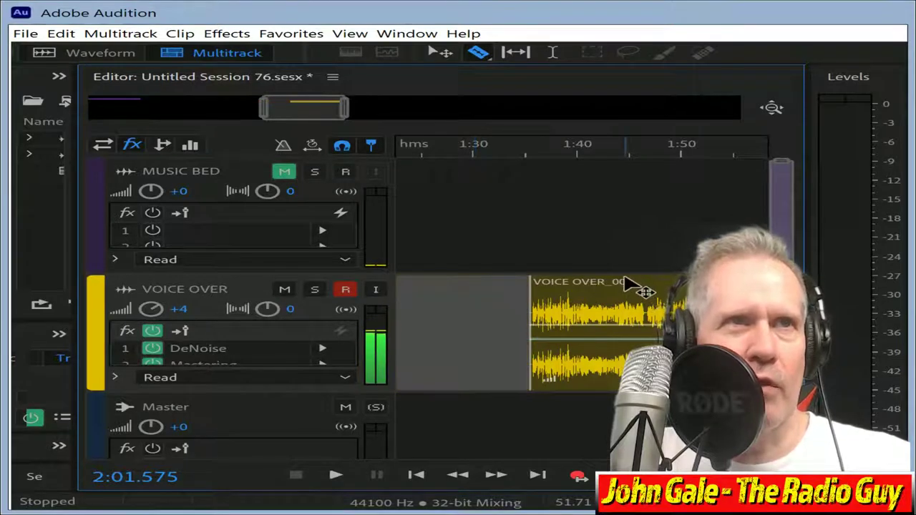
drag(628, 287, 36, 358)
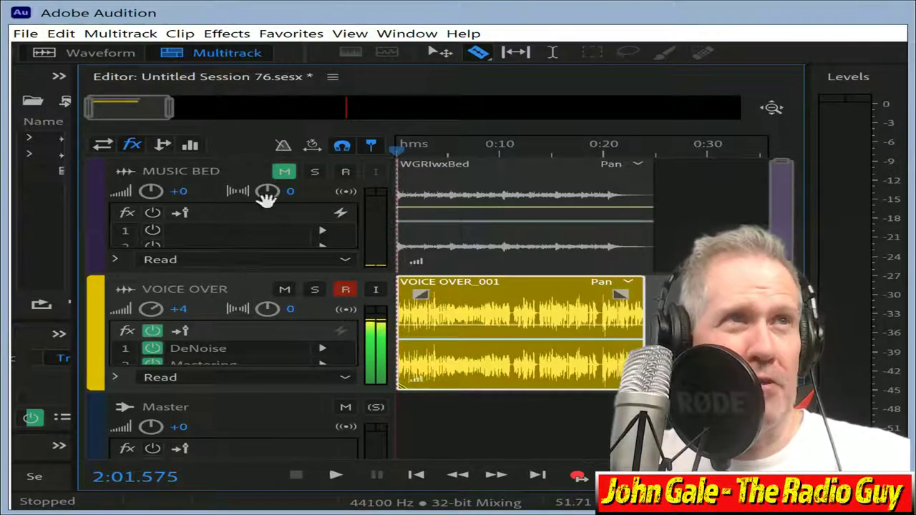
- Mix the WGRI session down to a new file with the MUSIC BED track unmuted, and play the mixdown through
click(285, 176)
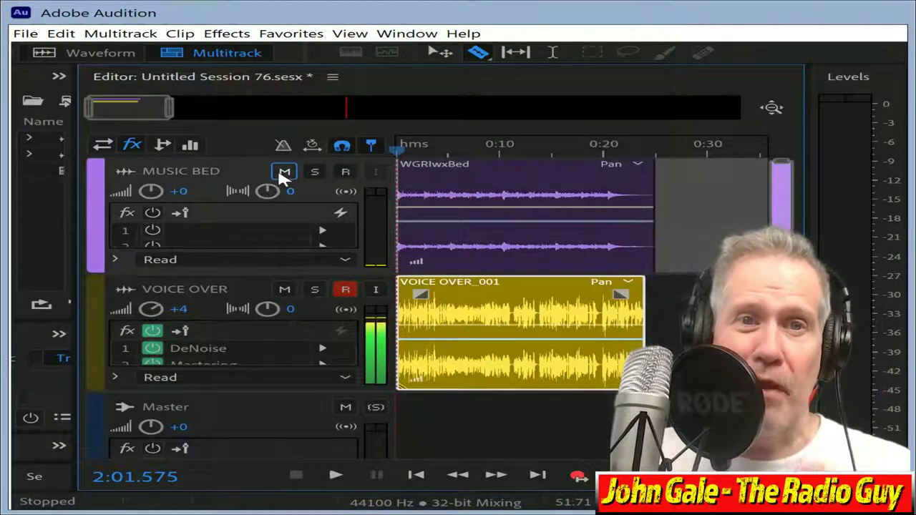
right_click(544, 247)
click(563, 262)
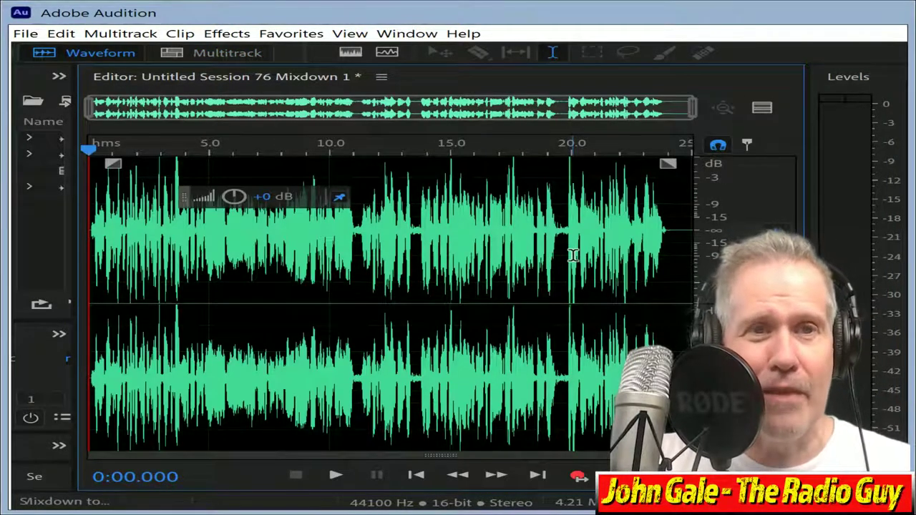
drag(234, 197, 234, 205)
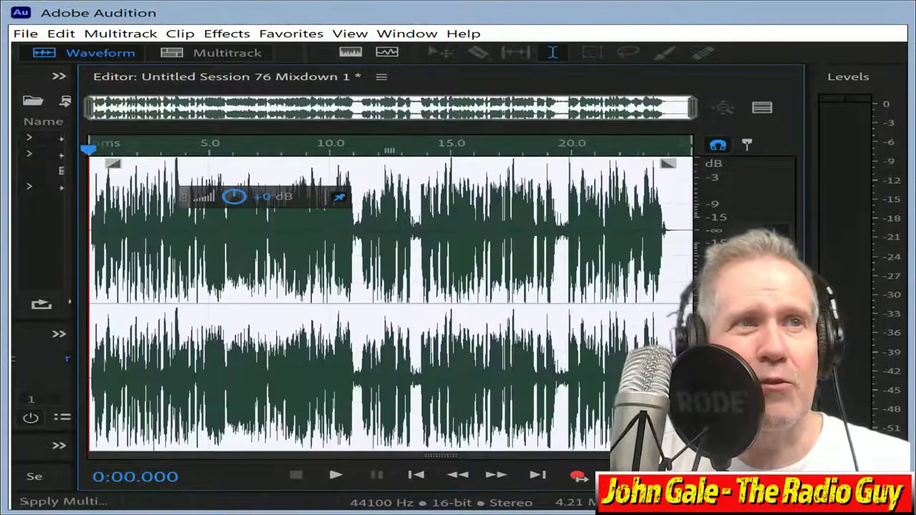
click(335, 476)
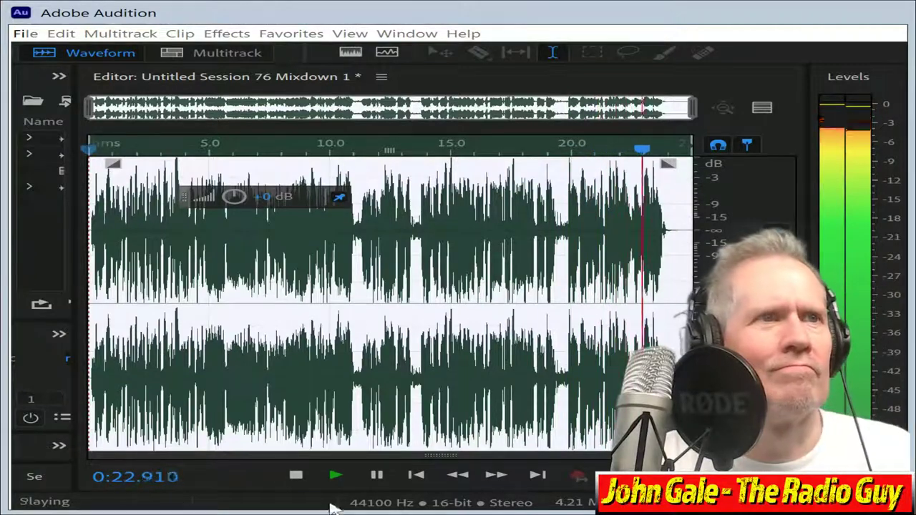
click(295, 477)
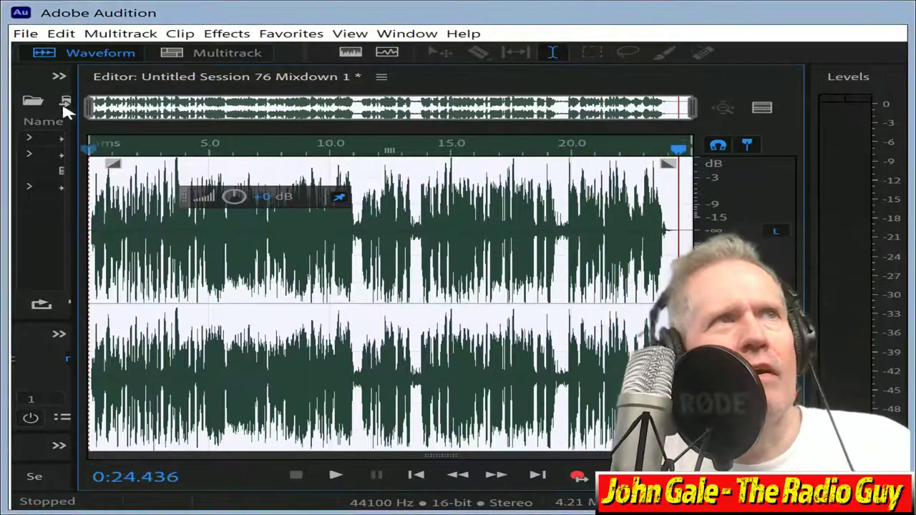
- Cut off the mixdown's tail after about 0:24.46 and trim the blank lead-in at its beginning
scroll(323, 137, up, 5)
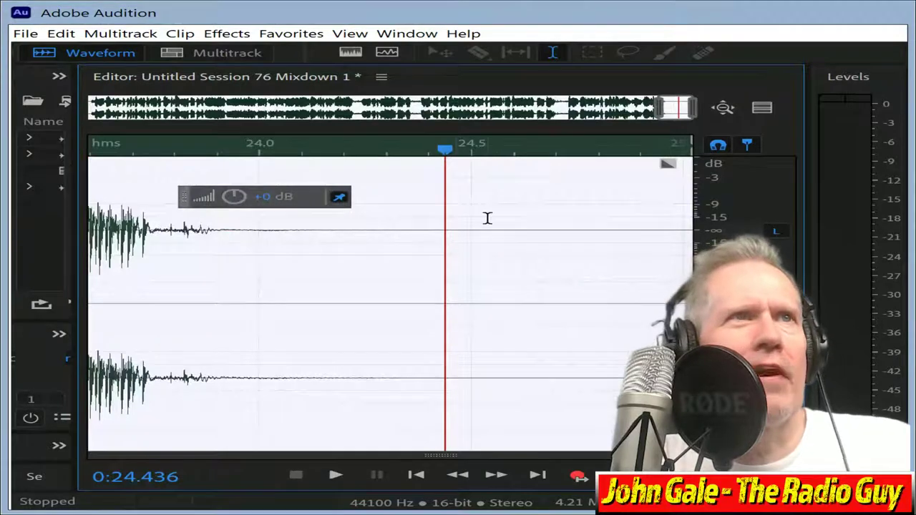
drag(455, 220, 693, 230)
key(Delete)
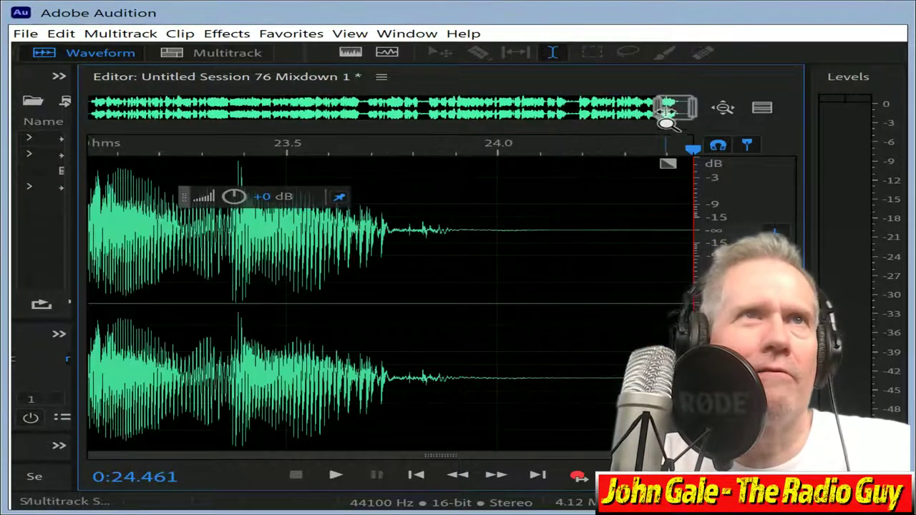
drag(681, 103, 27, 147)
drag(141, 231, 87, 236)
key(Delete)
- Export the mixdown as wgriamev.mp3 to E: in MP3 Audio format, overwriting the existing file
key(ctrl+s)
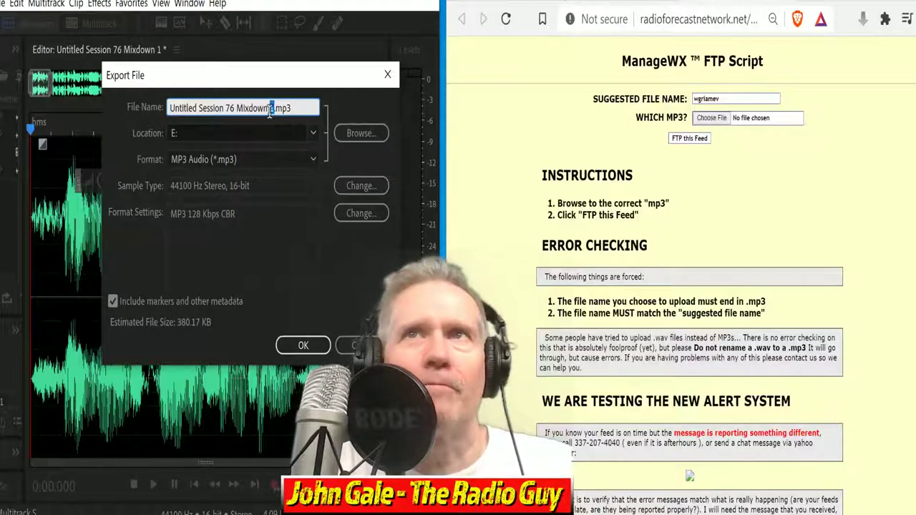
drag(272, 108, 3, 45)
text(wgriamev)
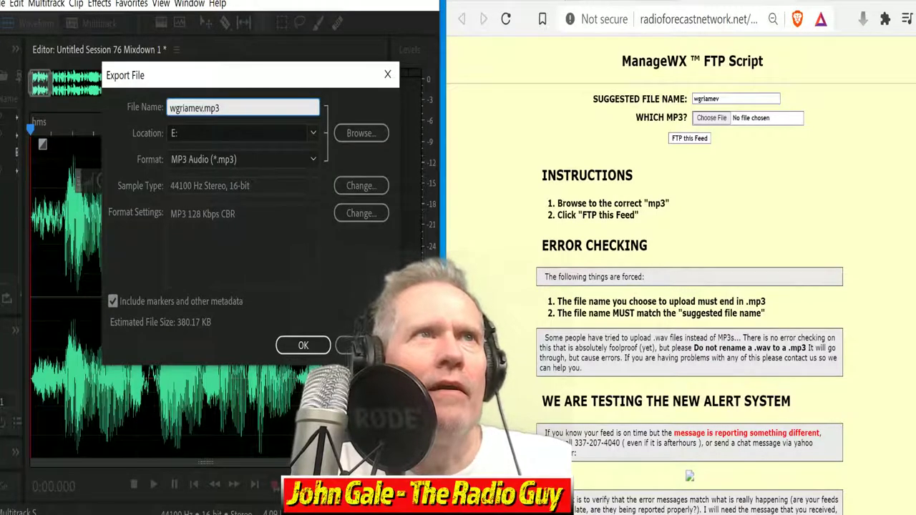
click(304, 344)
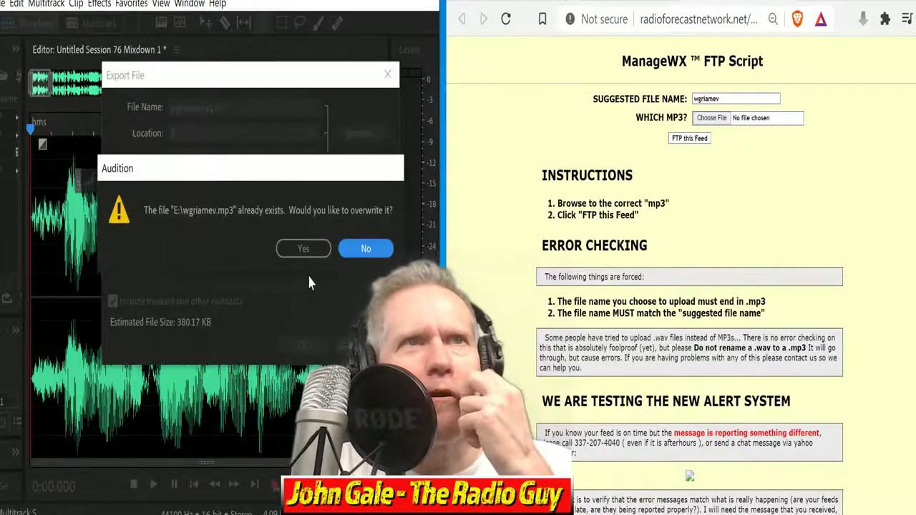
click(304, 249)
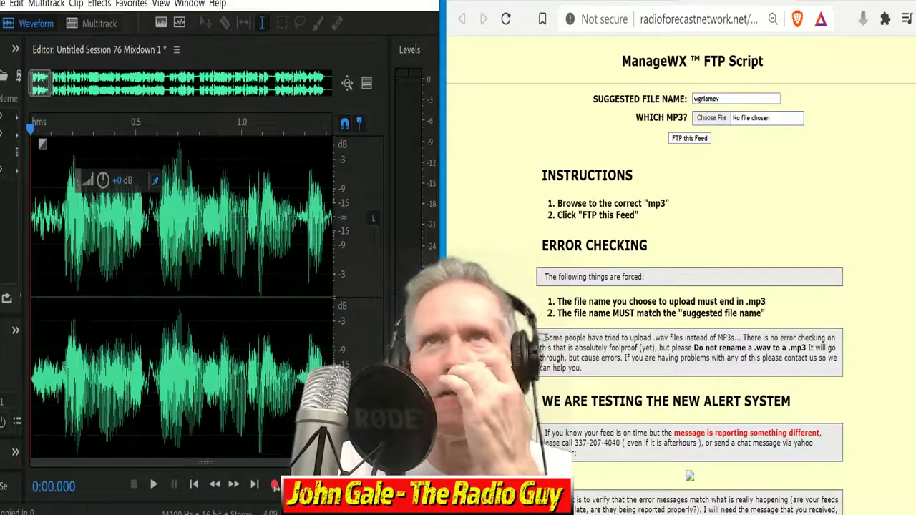
- Upload wgriamev.mp3 from E: through the ManageWX FTP Script page and close the results window
click(712, 118)
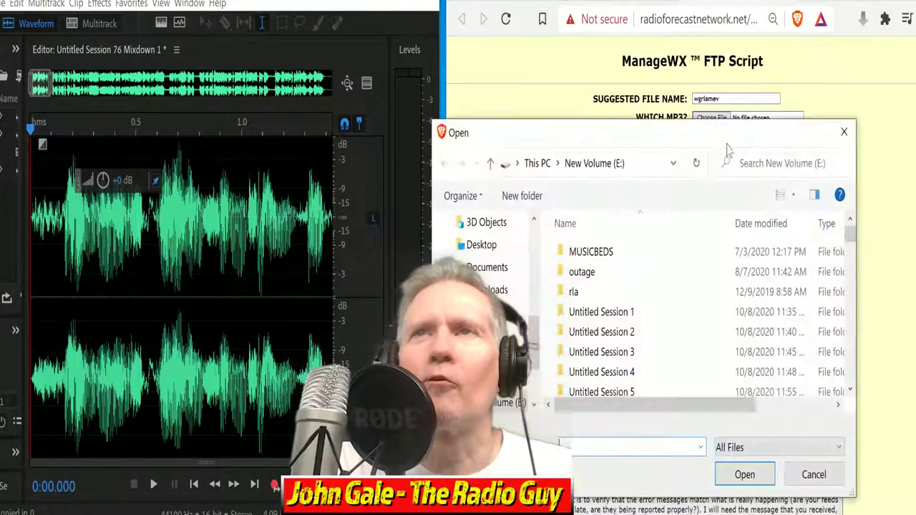
drag(852, 243, 846, 368)
click(594, 311)
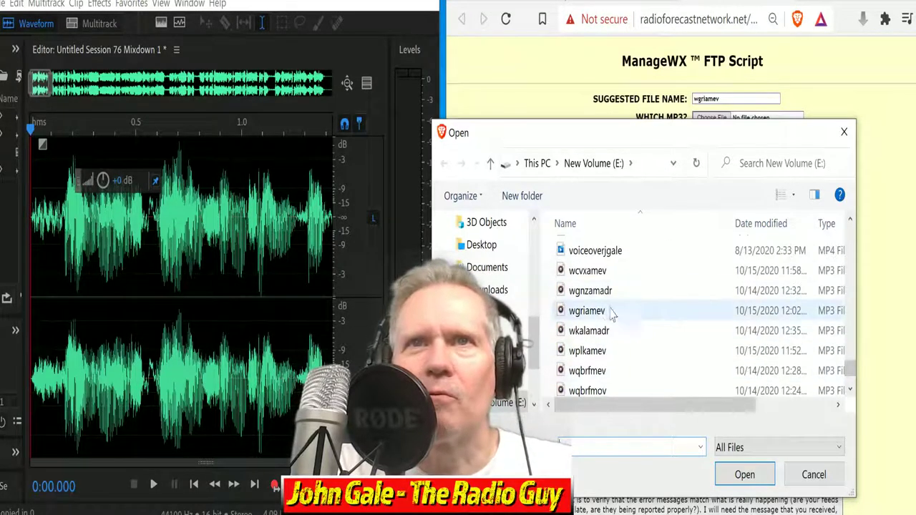
click(745, 475)
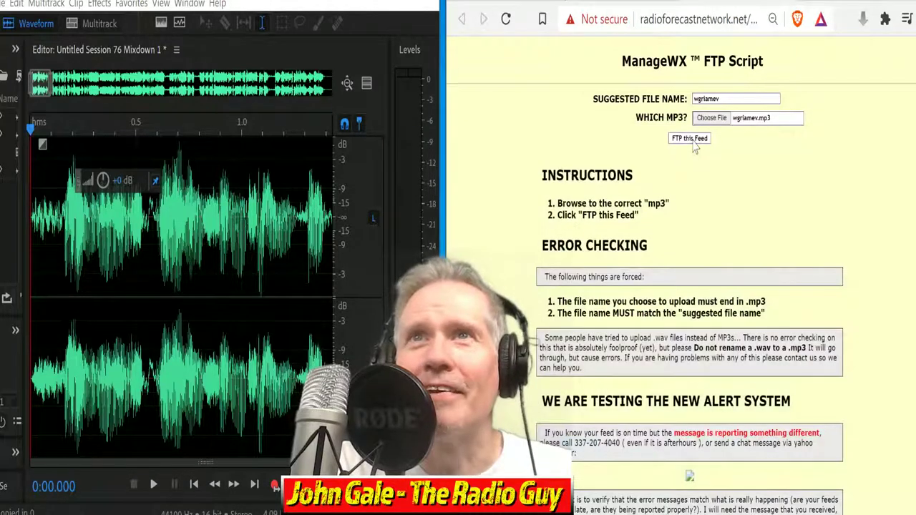
click(691, 140)
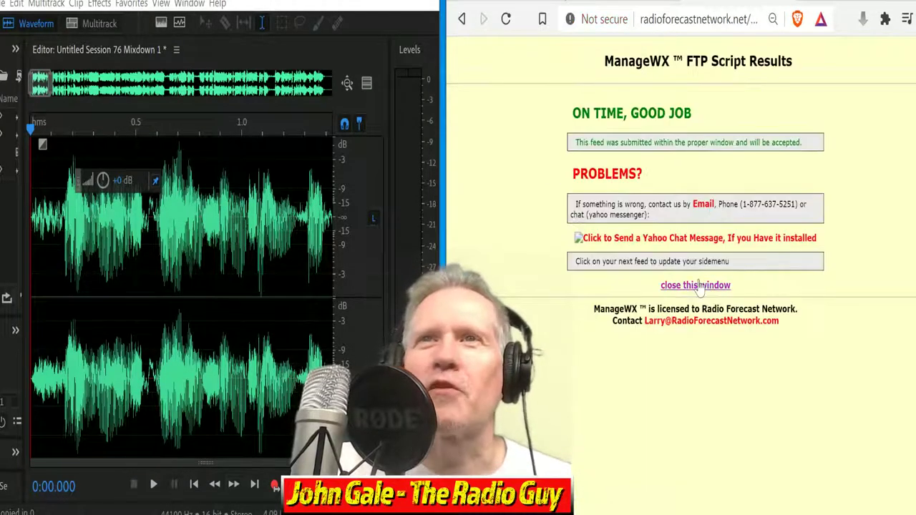
click(698, 286)
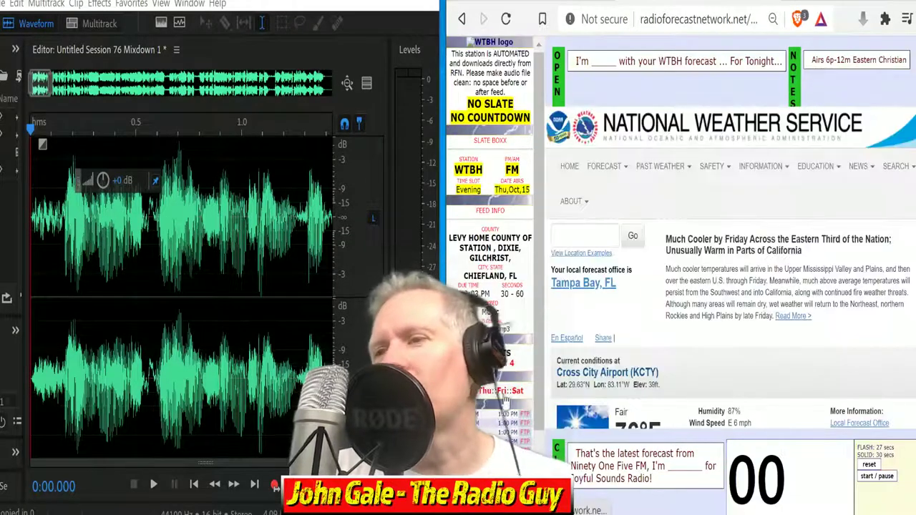
- Close all open audio files and the session, discarding the unsaved changes
click(6, 7)
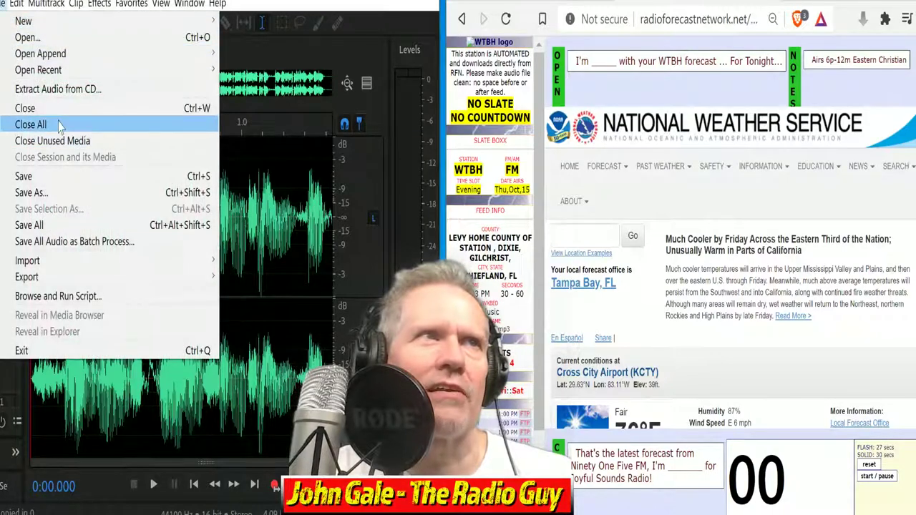
click(29, 121)
click(266, 279)
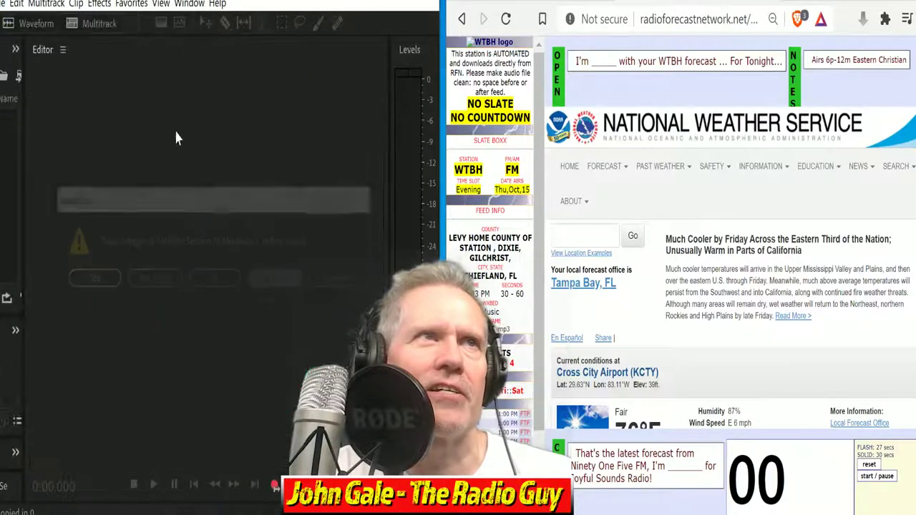
- Create the multitrack session Untitled Session 77 in E: from the WTBH NEW template
click(82, 27)
click(285, 231)
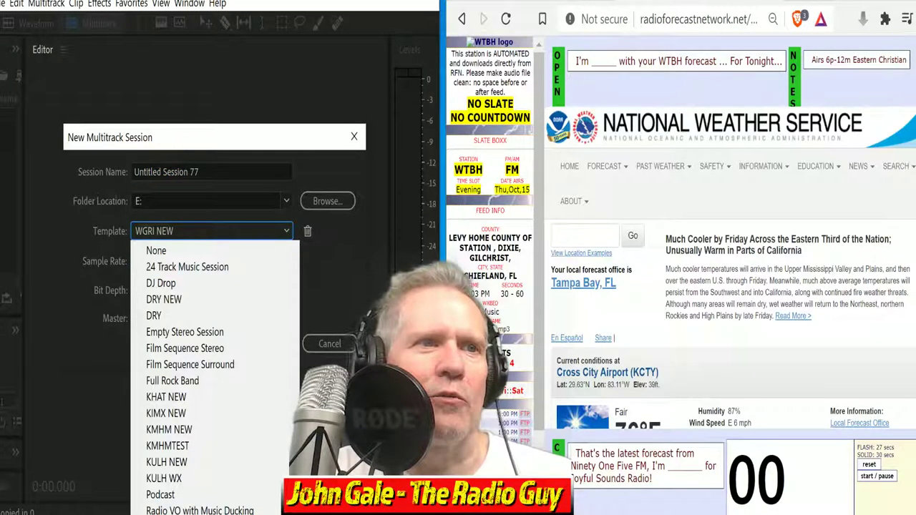
key(Down)
key(Return)
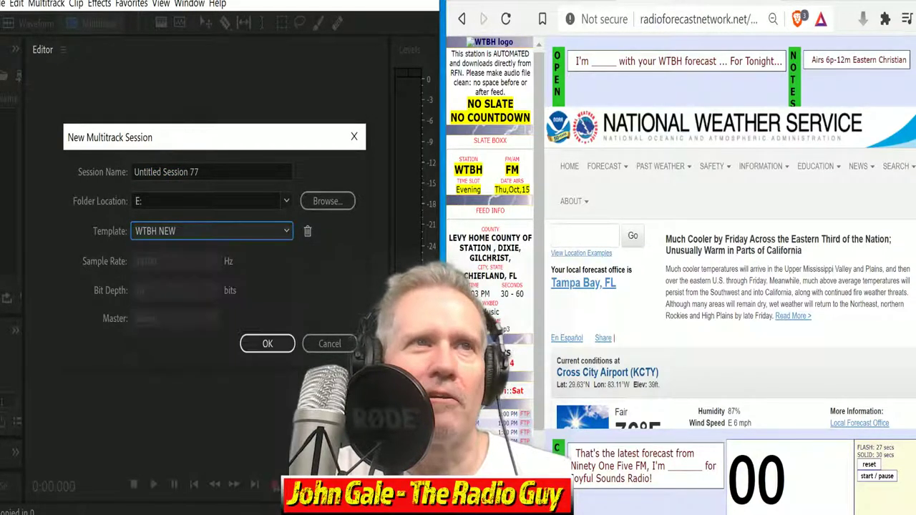
click(266, 344)
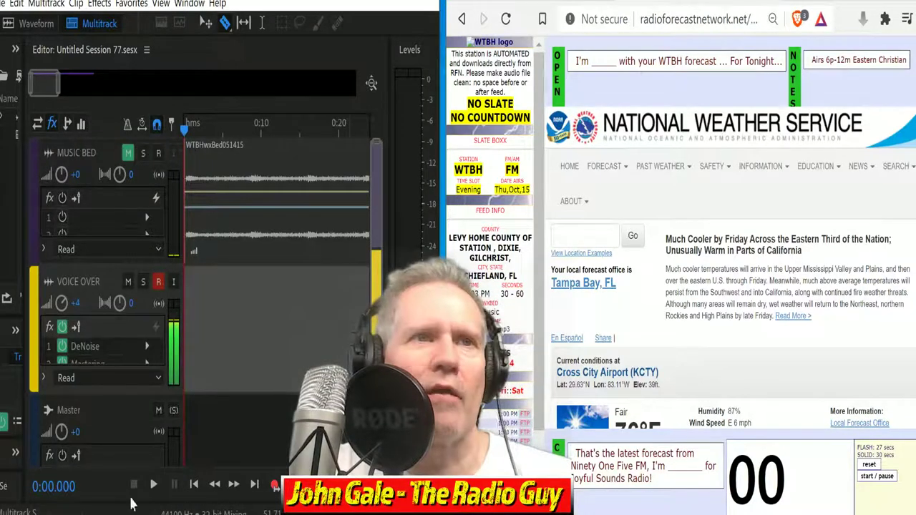
- Record the WTBH forecast for Chiefland on the VOICE OVER track, timing the read with the page's timer, and stop recording
click(275, 486)
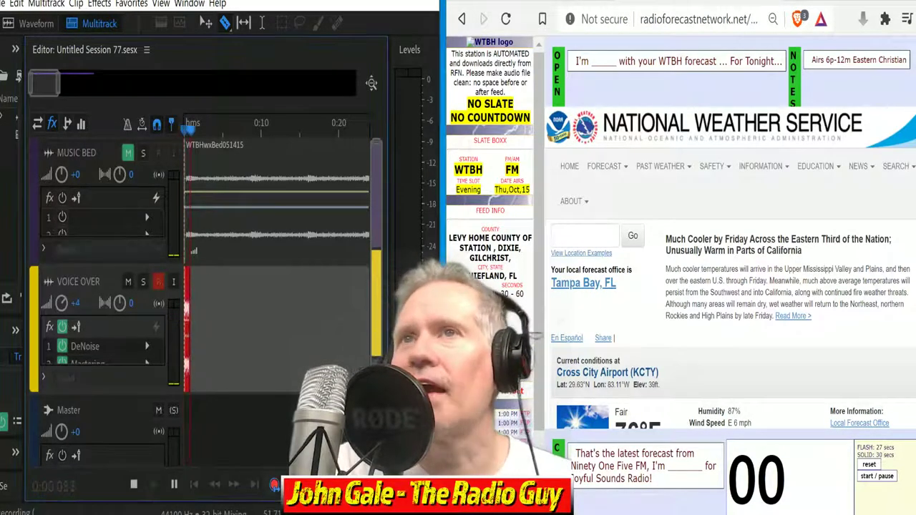
scroll(765, 315, down, 2)
scroll(764, 315, down, 5)
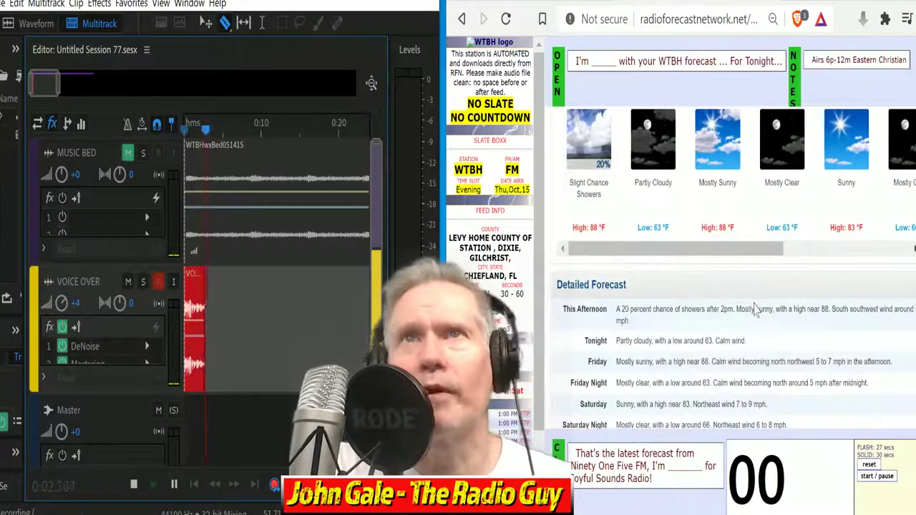
click(877, 476)
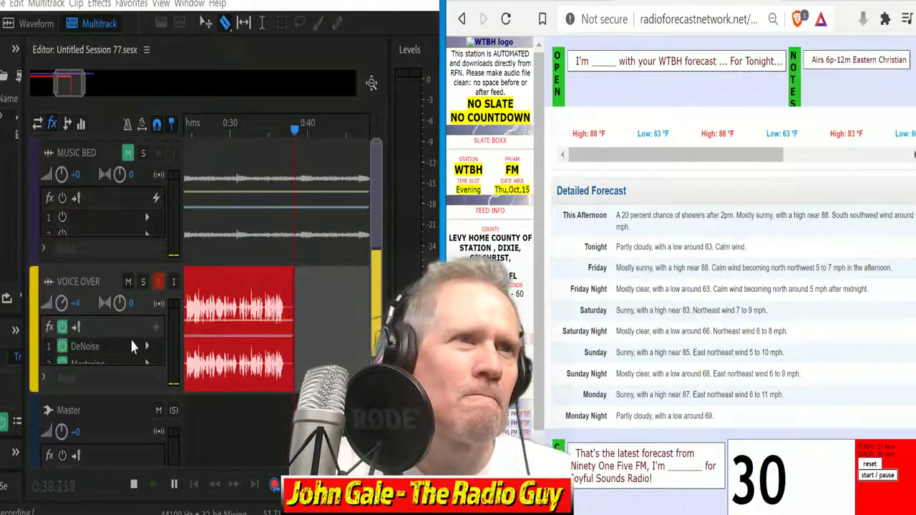
click(133, 484)
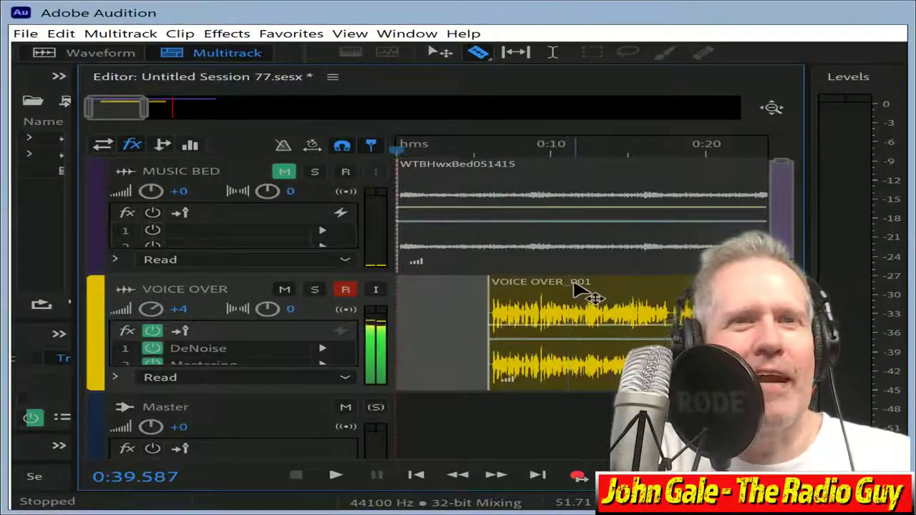
- Move the WTBH voice clip to the session start, mix it down with the unmuted MUSIC BED and play back the mixdown
drag(577, 289, 323, 276)
click(280, 181)
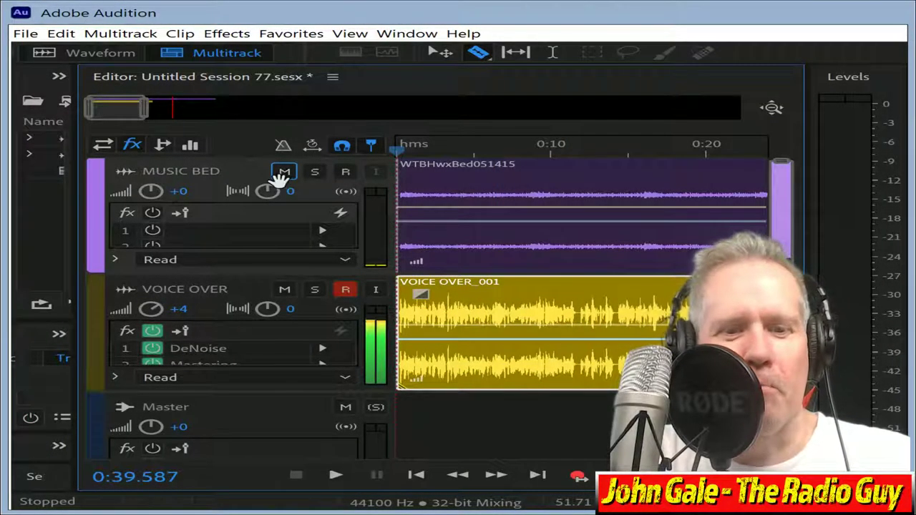
key(shift+alt+m)
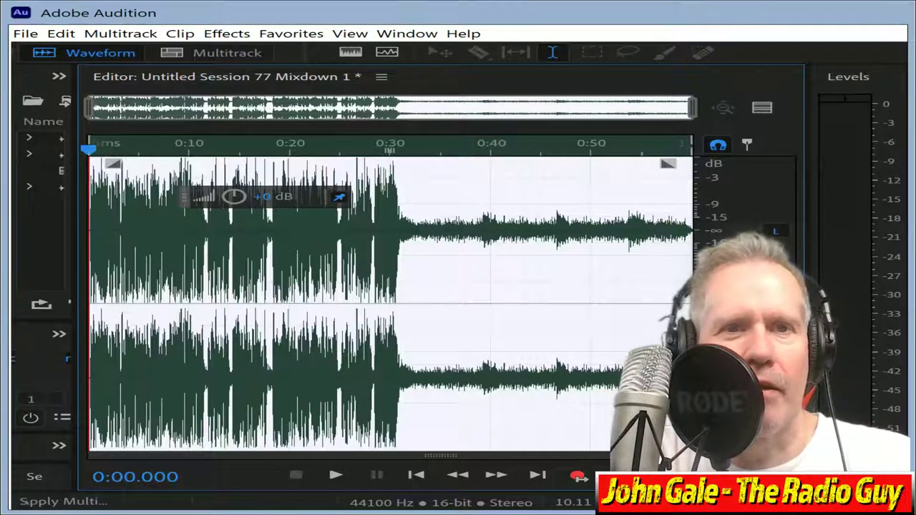
click(333, 476)
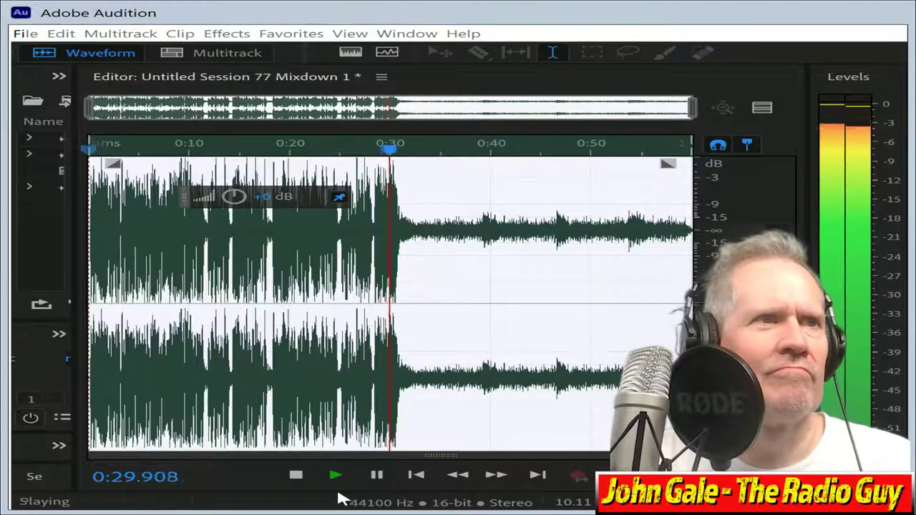
- Stop playback and trim the WTBH mixdown to its first 32.25 seconds or so, removing the leftover music bed
click(297, 477)
key(shift+Home)
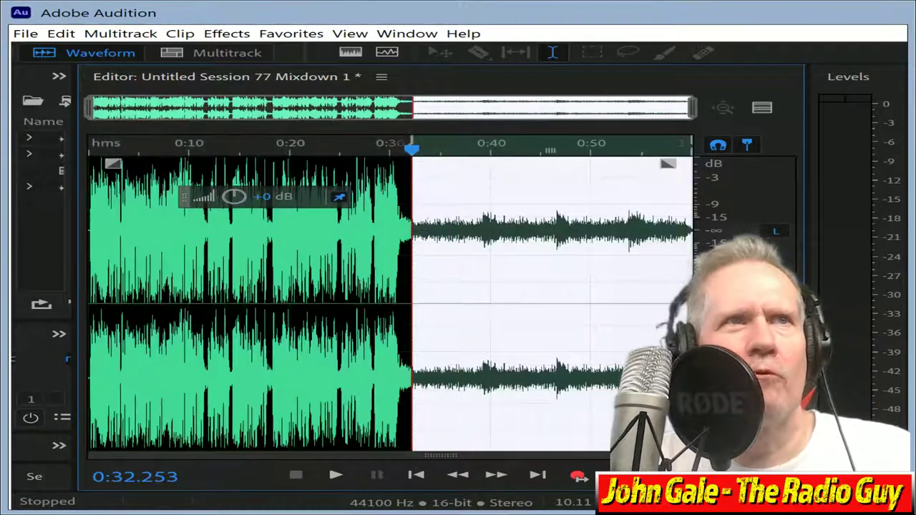
key(ctrl+alt+z)
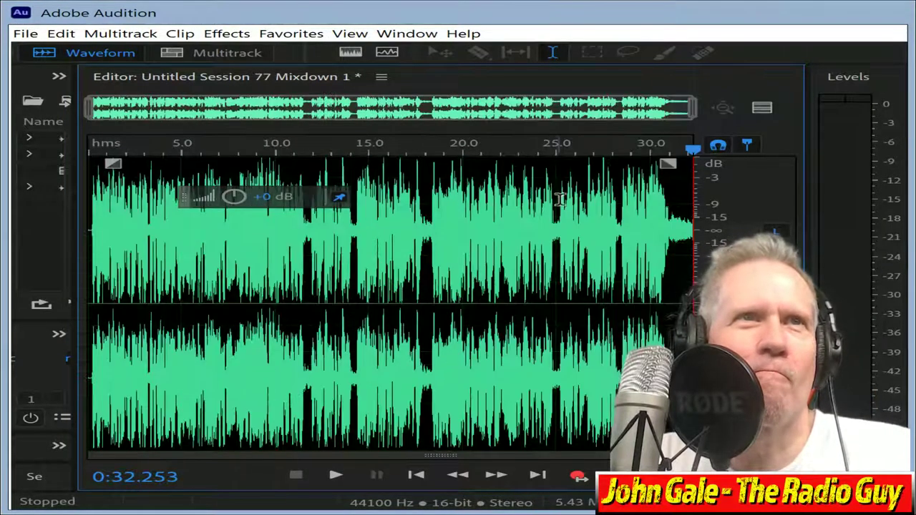
- Apply a Fade Out to the mixdown's closing music from about 0:30.9 to the end, clear the time selection and play the ending
drag(668, 223, 693, 222)
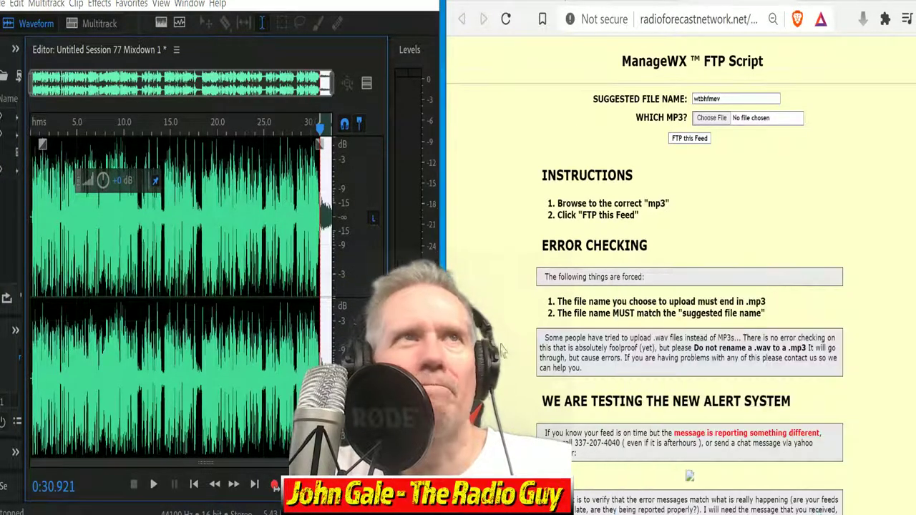
click(132, 5)
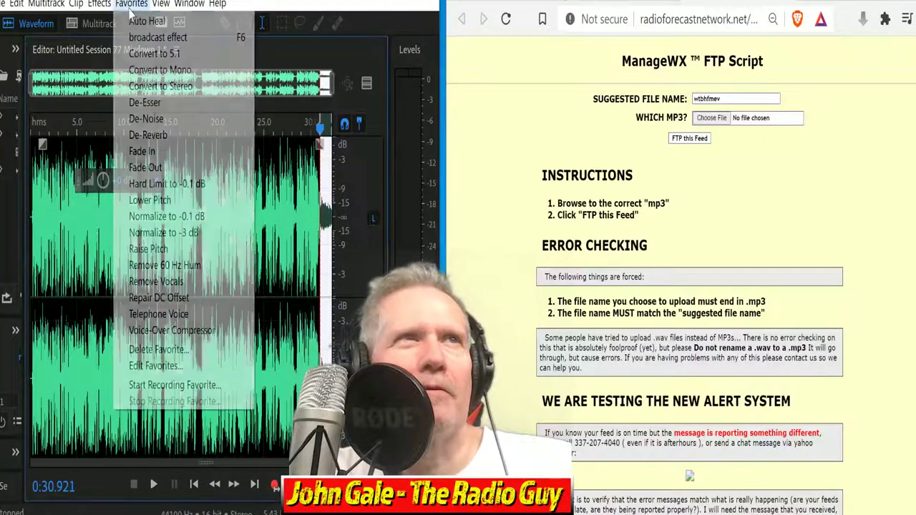
click(176, 169)
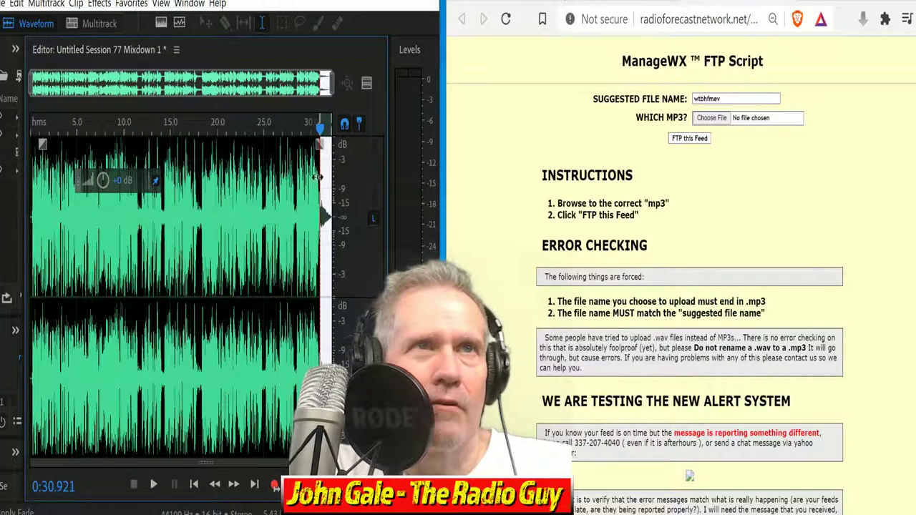
right_click(324, 128)
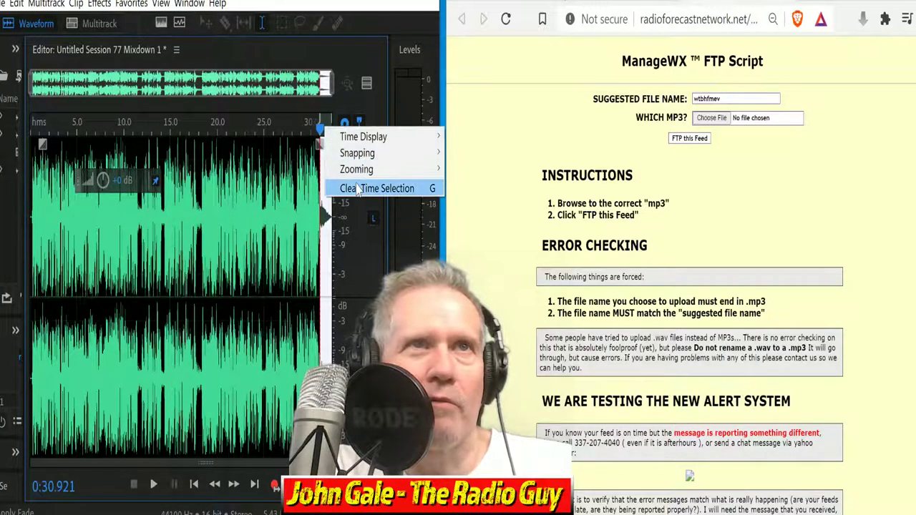
click(342, 245)
key(space)
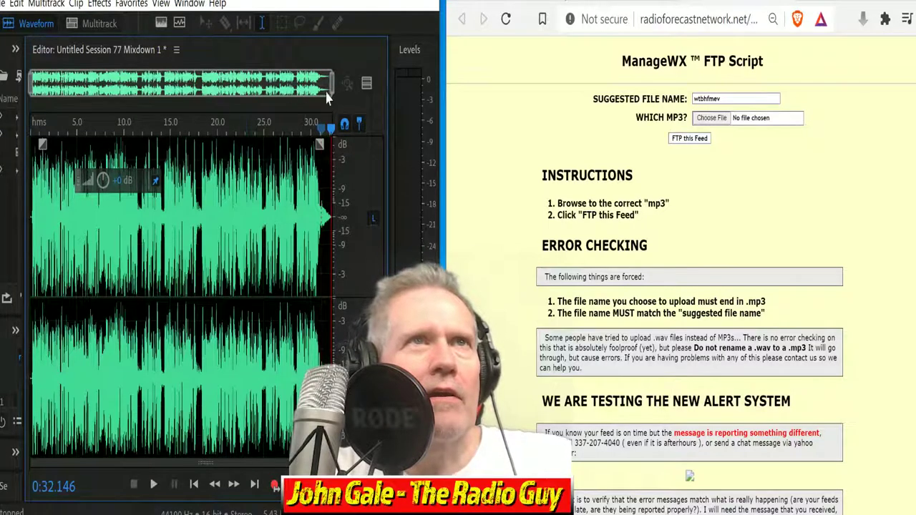
- Delete the short silence before the first word at the start of the WTBH mixdown
drag(333, 84, 48, 84)
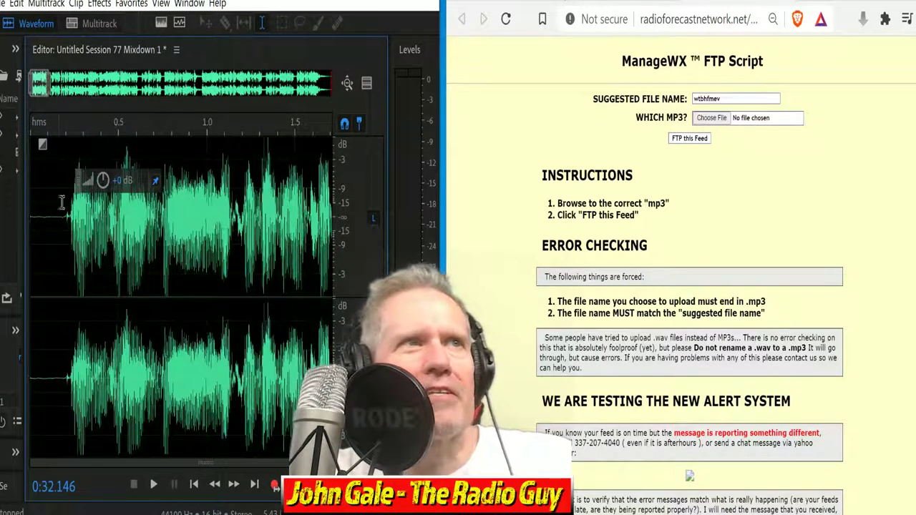
drag(64, 218, 30, 218)
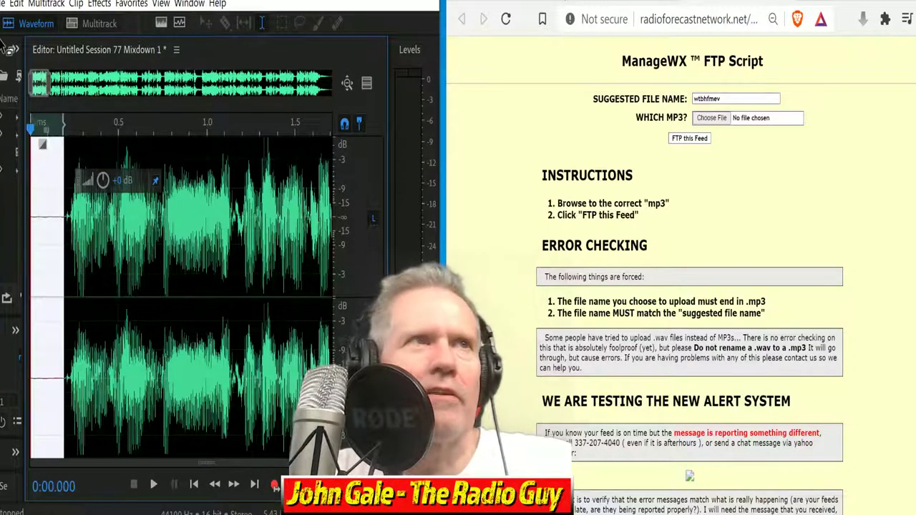
key(Delete)
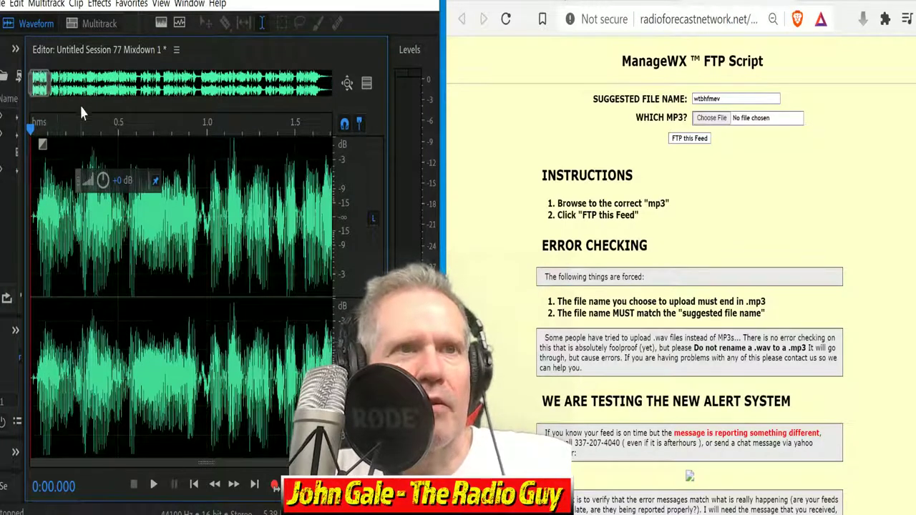
- Export the mixdown as wtbhfmev.mp3 in MP3 Audio format to E:, overwriting the existing file
key(ctrl+shift+alt+s)
key(shift+Home)
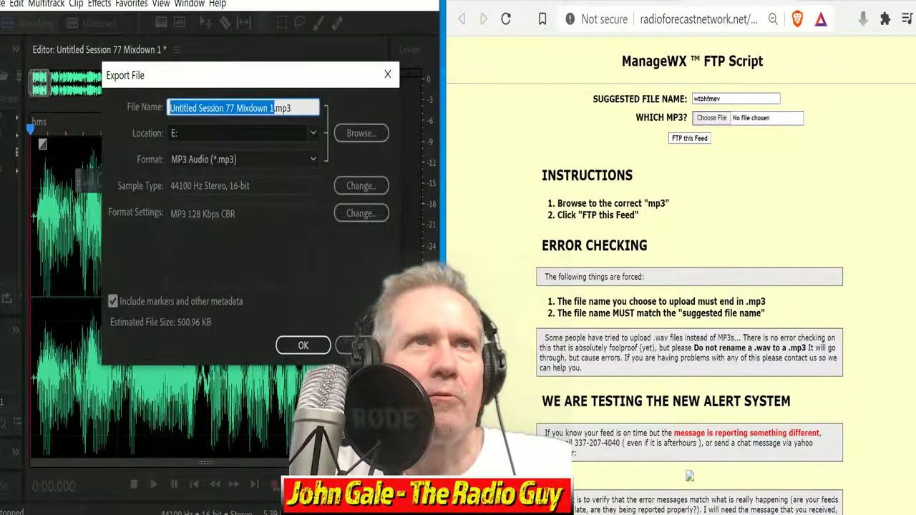
text(wtbhfmev)
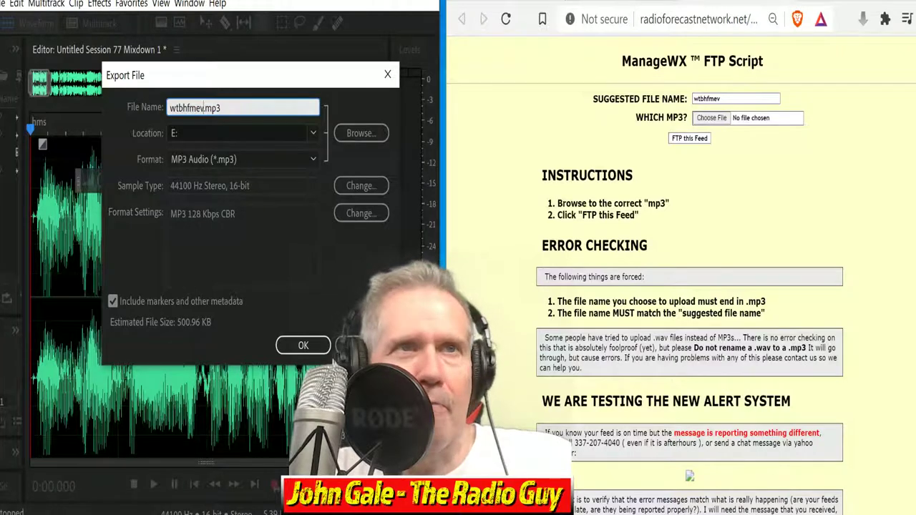
click(303, 347)
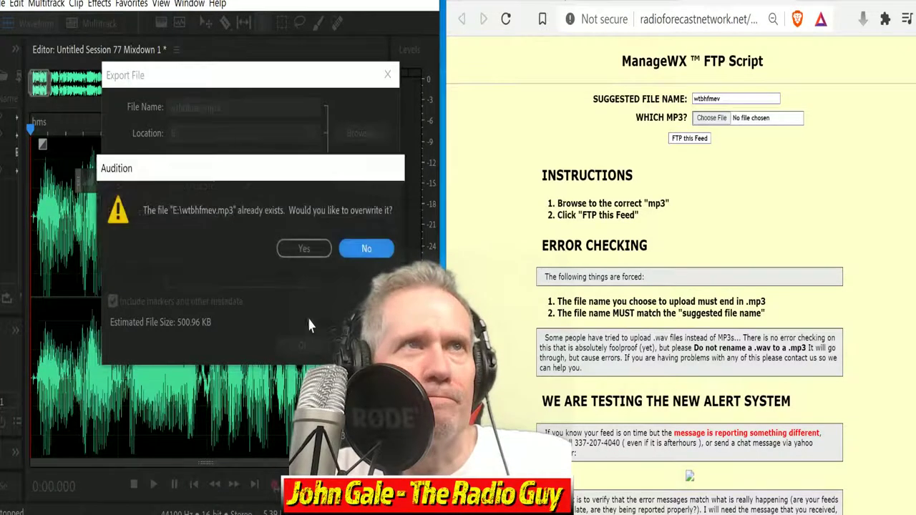
click(306, 250)
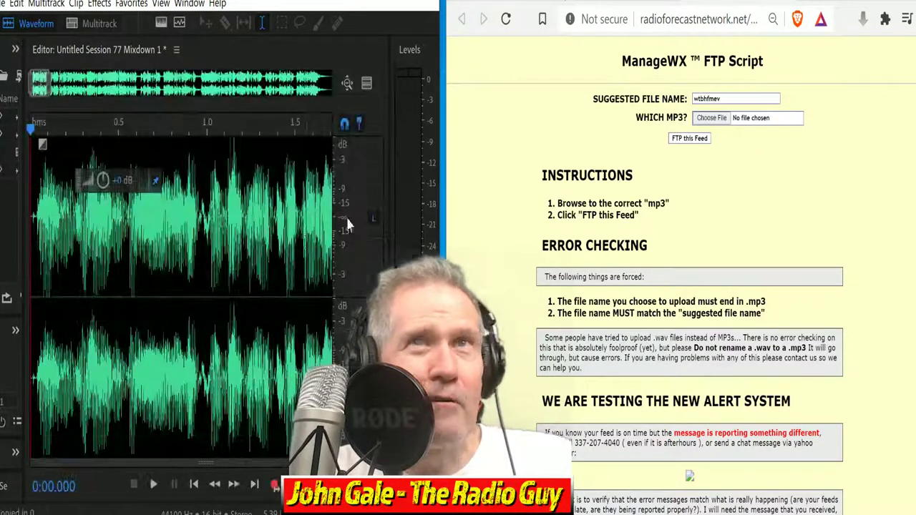
- Upload wtbhfmev.mp3 from E: through the ManageWX FTP page and open the KKGM afternoon forecast page
click(713, 119)
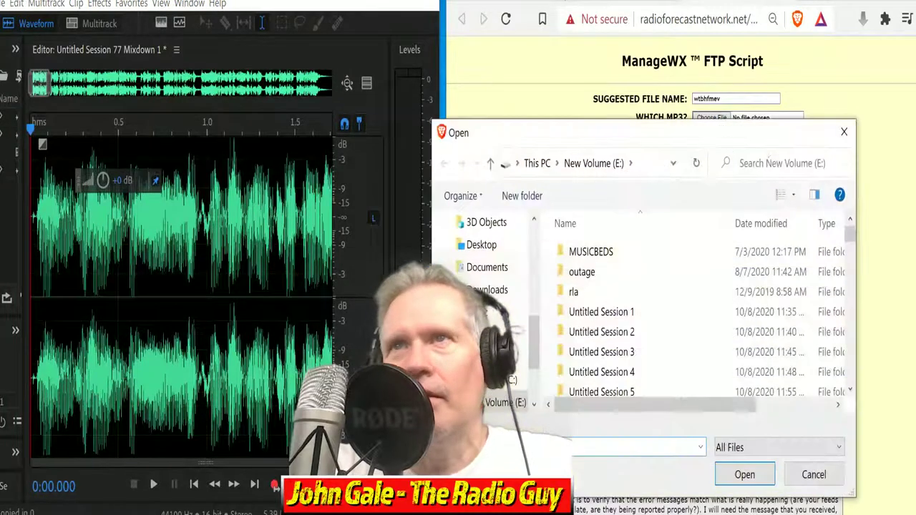
drag(851, 228, 850, 370)
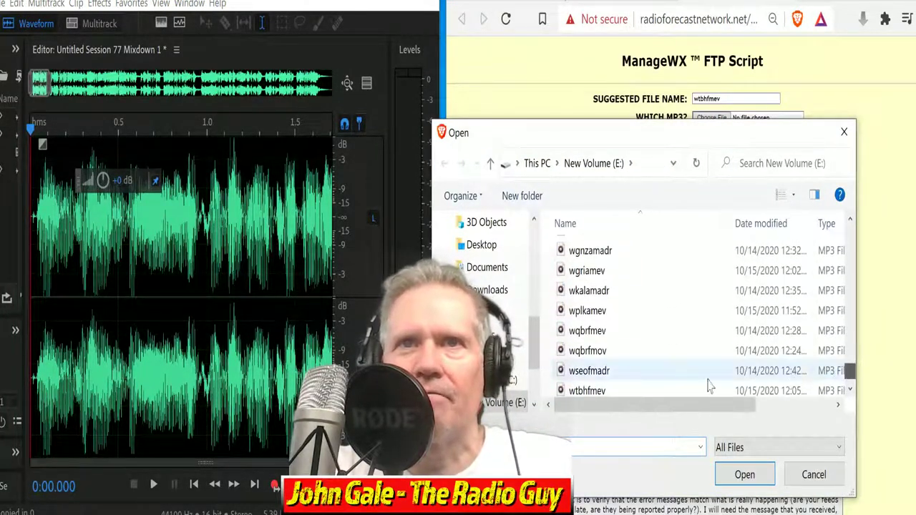
click(623, 387)
click(745, 476)
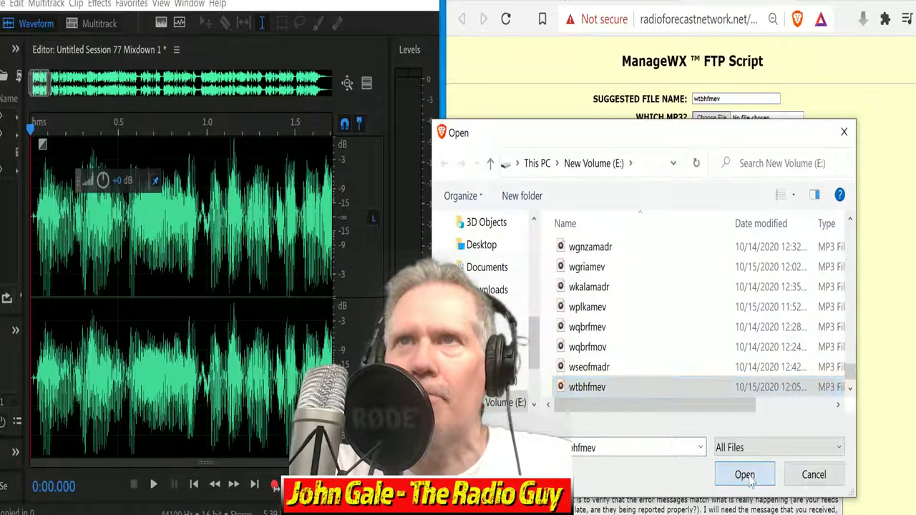
click(696, 139)
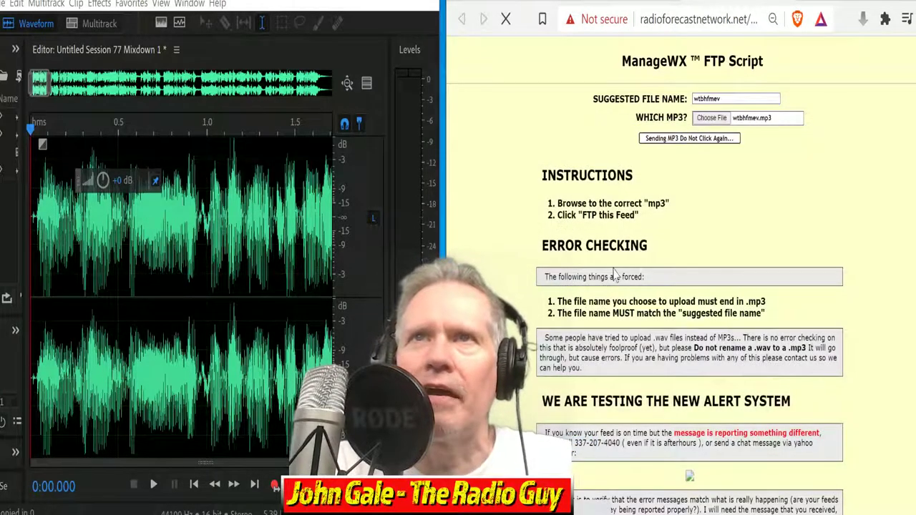
click(693, 286)
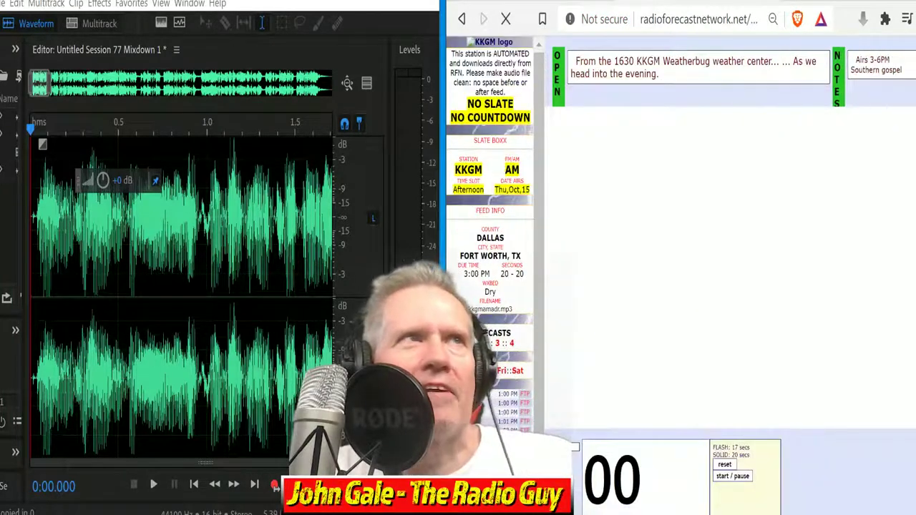
- Close all open audio files and the WTBH session without saving the changes
click(5, 3)
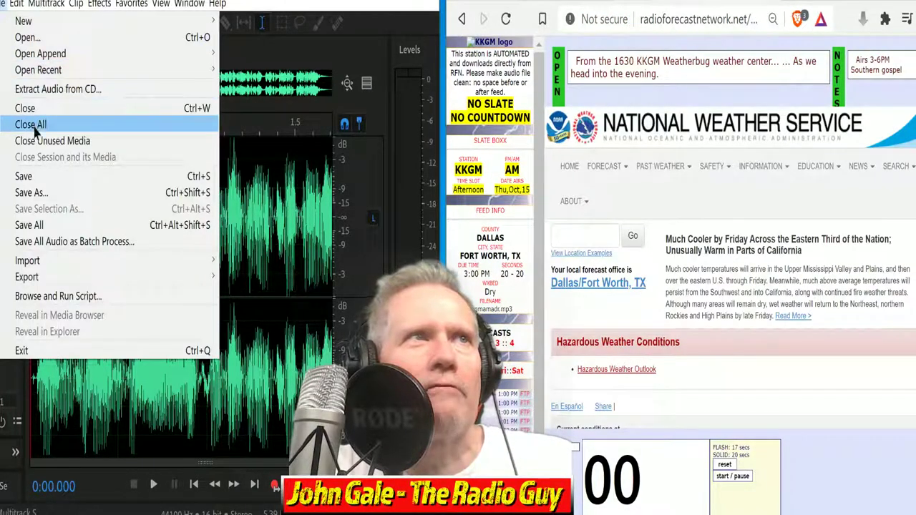
click(36, 122)
click(277, 279)
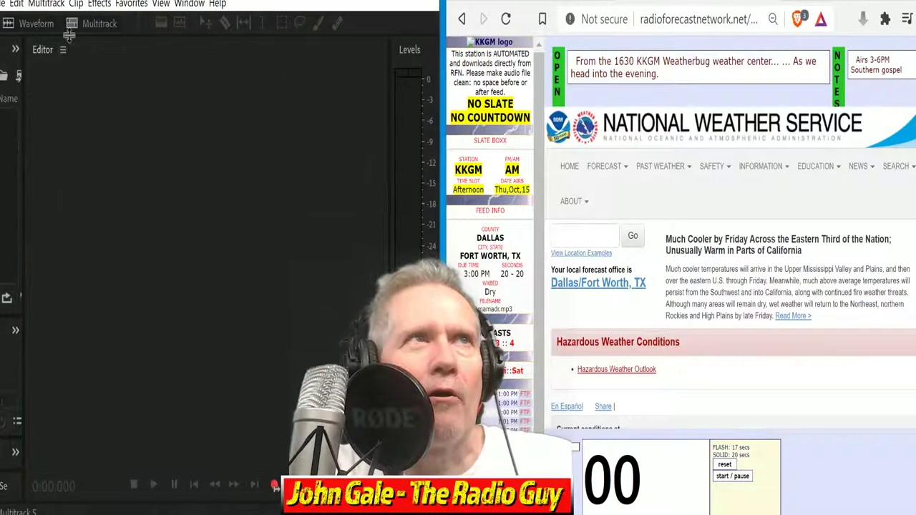
- Create the multitrack session Untitled Session 78 in E: from the DRY NEW template
click(98, 23)
click(284, 232)
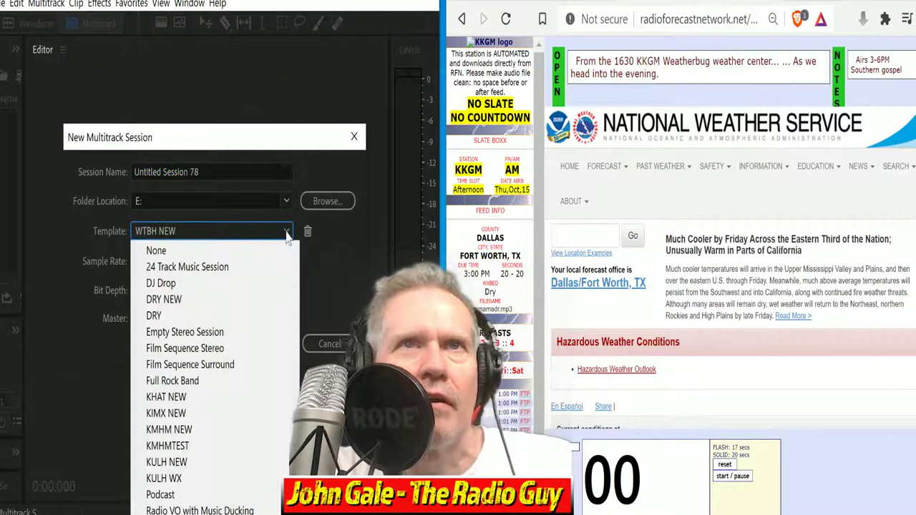
click(212, 299)
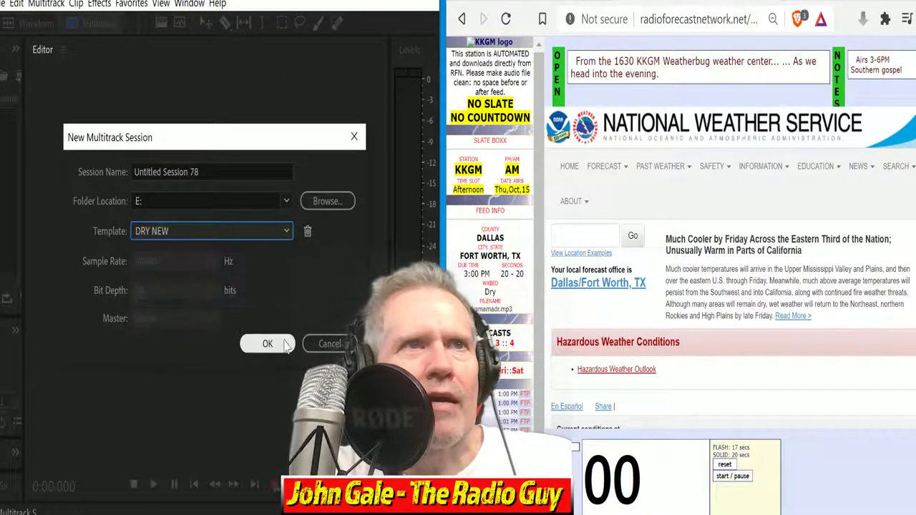
click(267, 342)
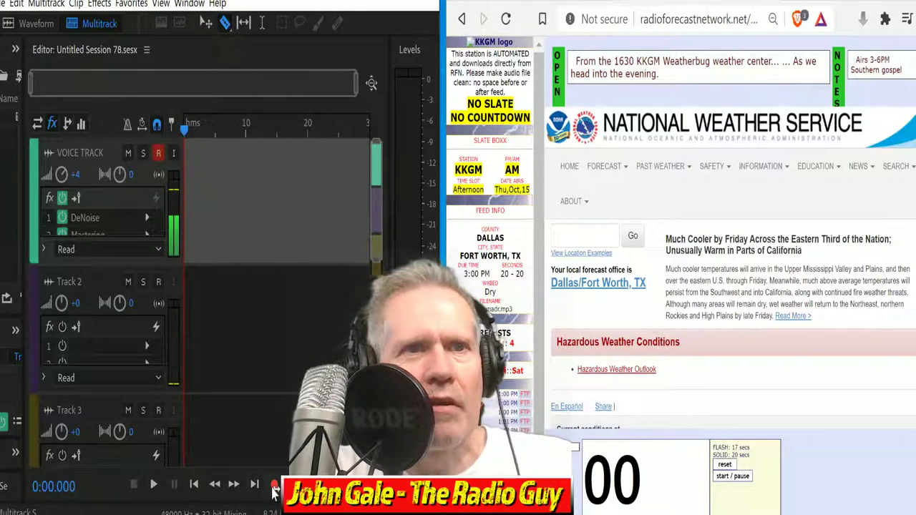
- Record the KKGM Fort Worth forecast with retakes on the VOICE TRACK, reading the Detailed Forecast and timing it with the page's timer
click(274, 488)
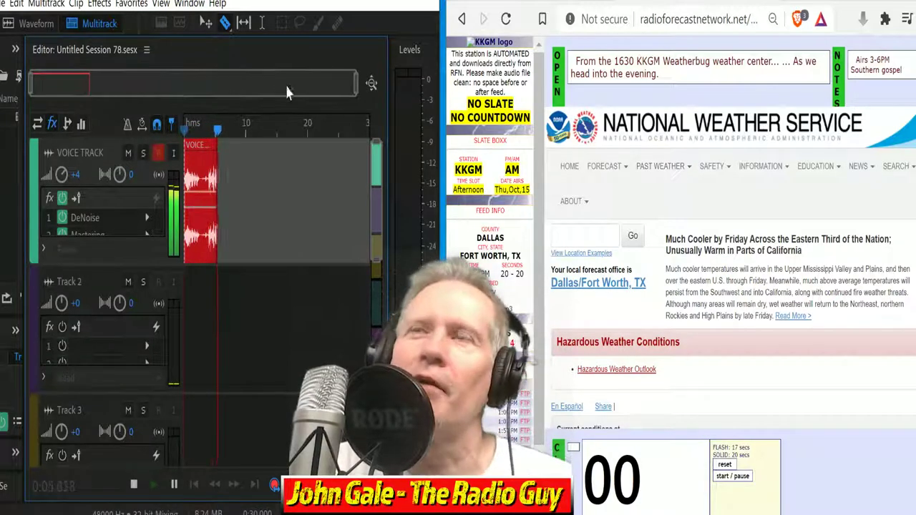
scroll(723, 261, down, 4)
scroll(721, 260, down, 5)
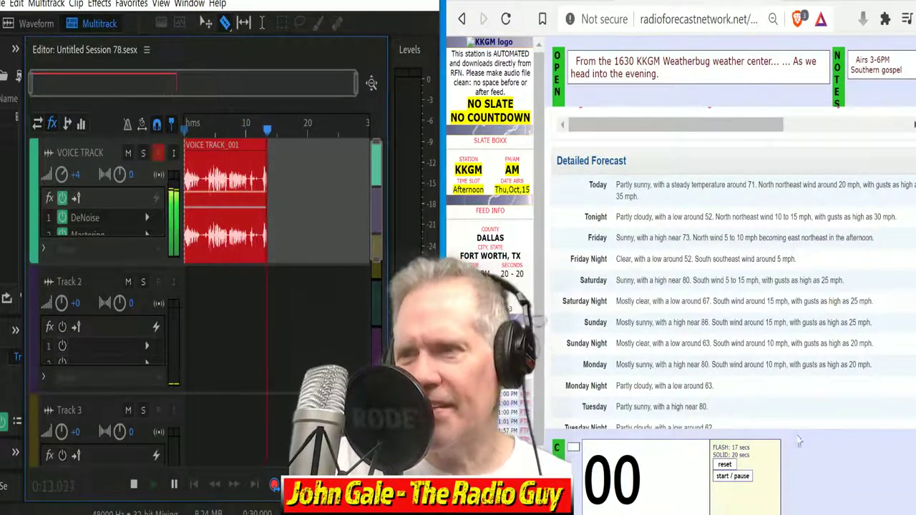
click(745, 484)
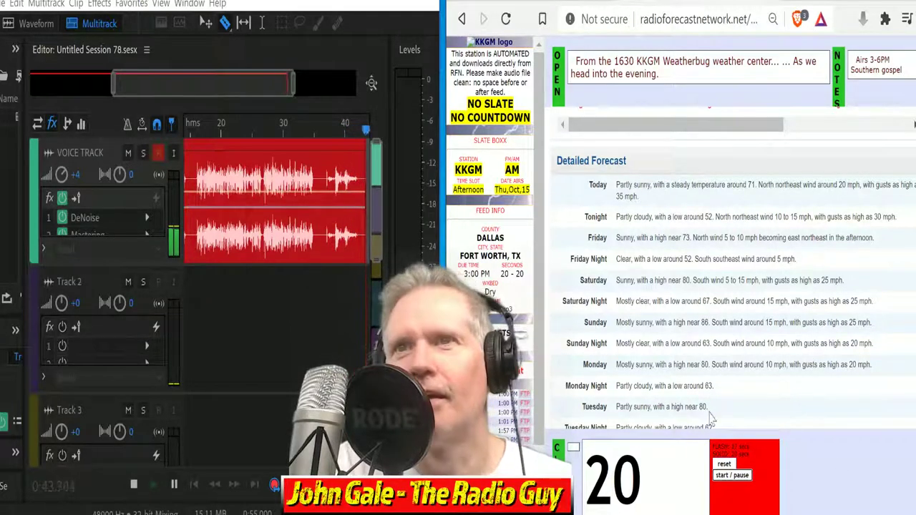
click(729, 480)
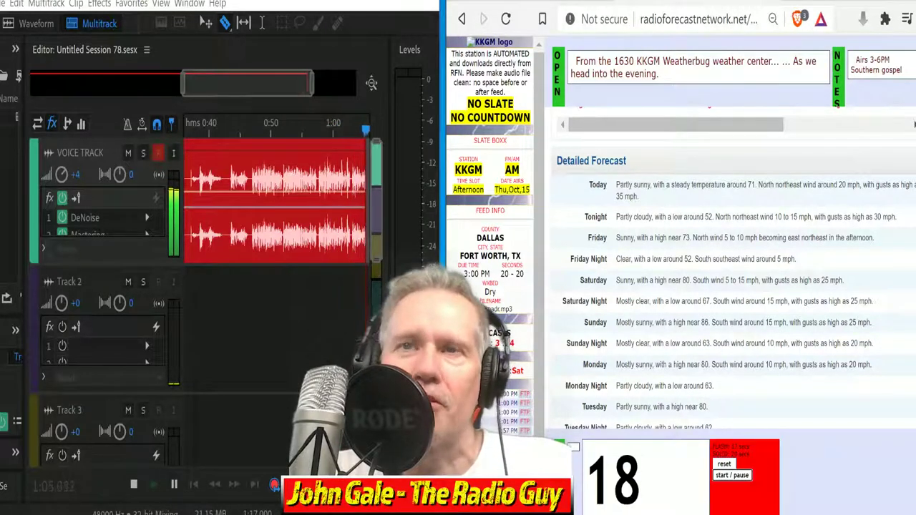
click(132, 485)
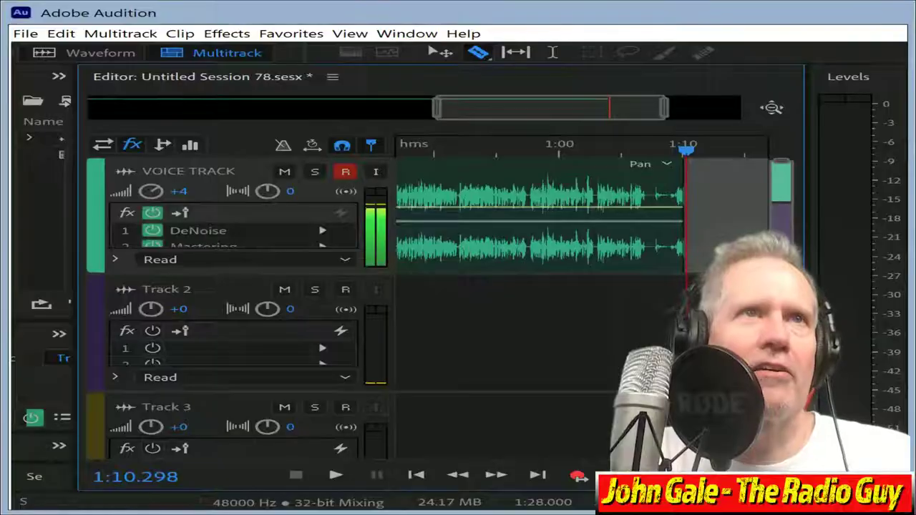
- Cut away the audio before and after the final KKGM take and move the remaining clip to the session start
click(648, 193)
click(668, 183)
key(Delete)
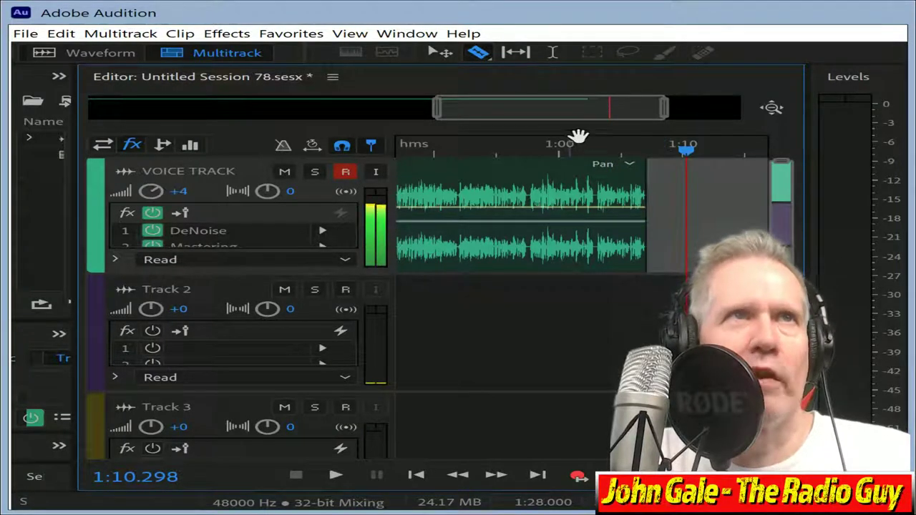
drag(605, 105, 478, 107)
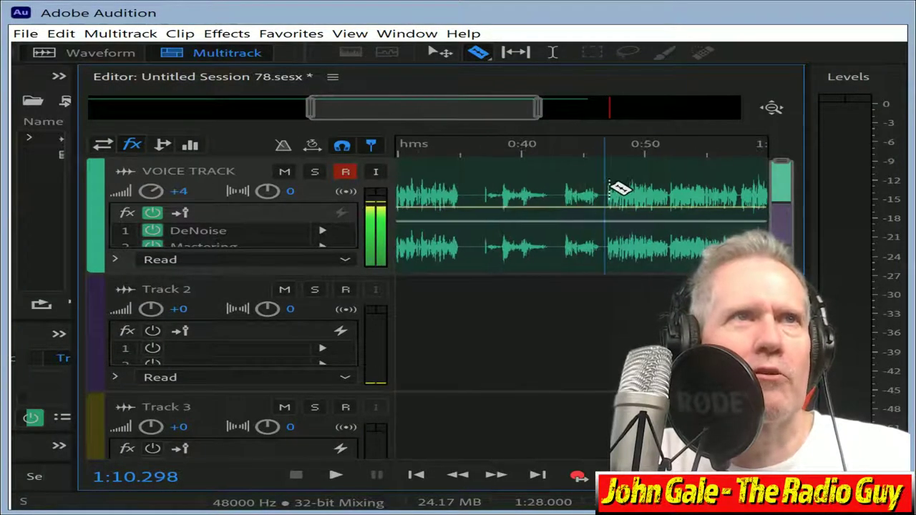
key(Delete)
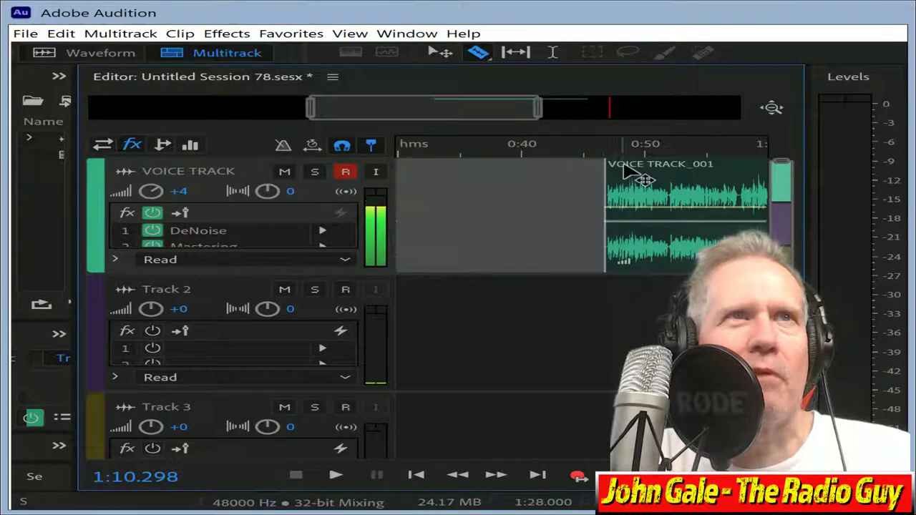
drag(648, 172, 47, 241)
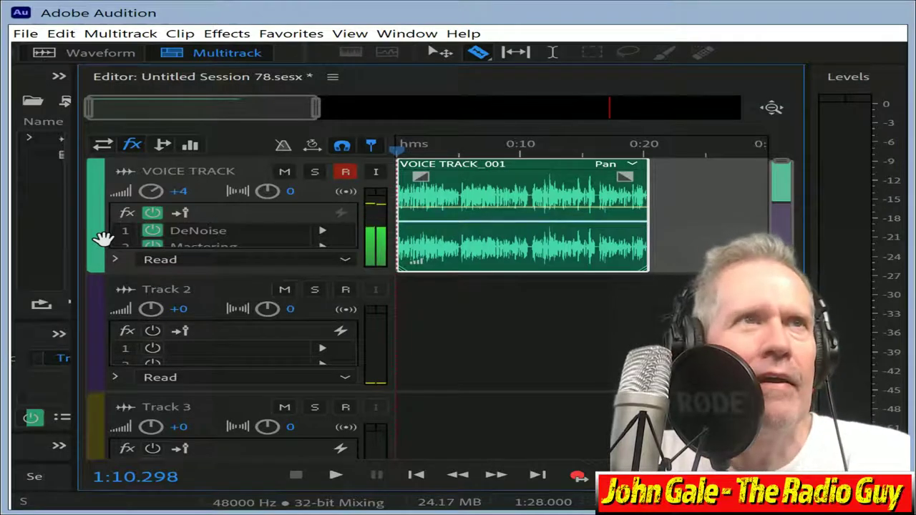
- Mix the KKGM session down to a new file, apply the loudness processing favorite to the whole waveform and play it back
key(shift+alt+m)
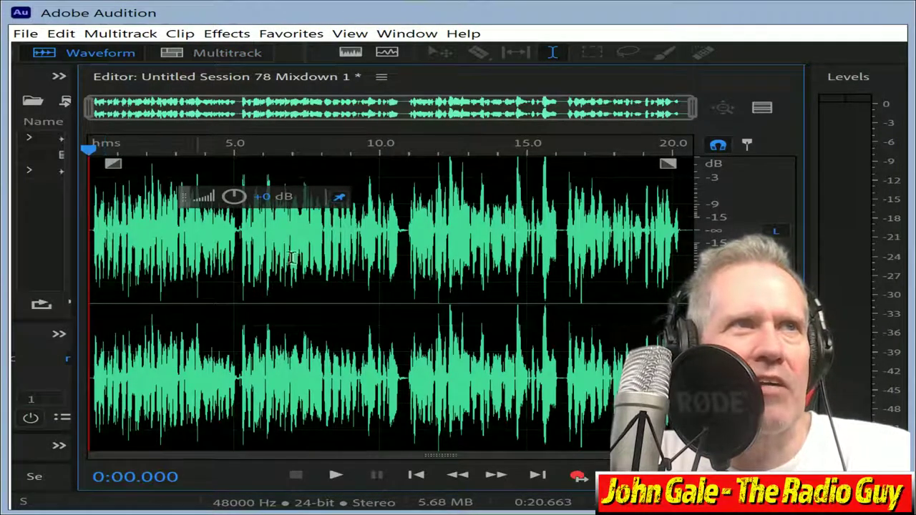
drag(244, 198, 212, 194)
key(ctrl+a)
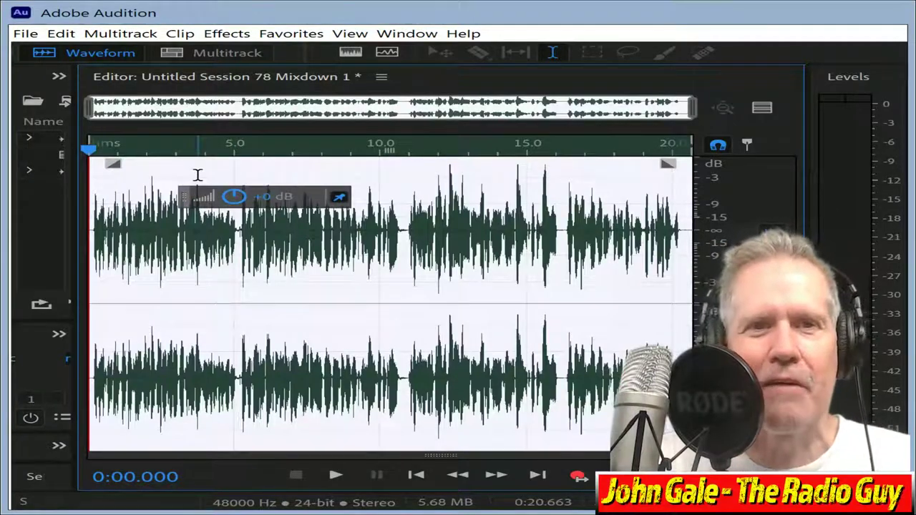
key(ctrl+1)
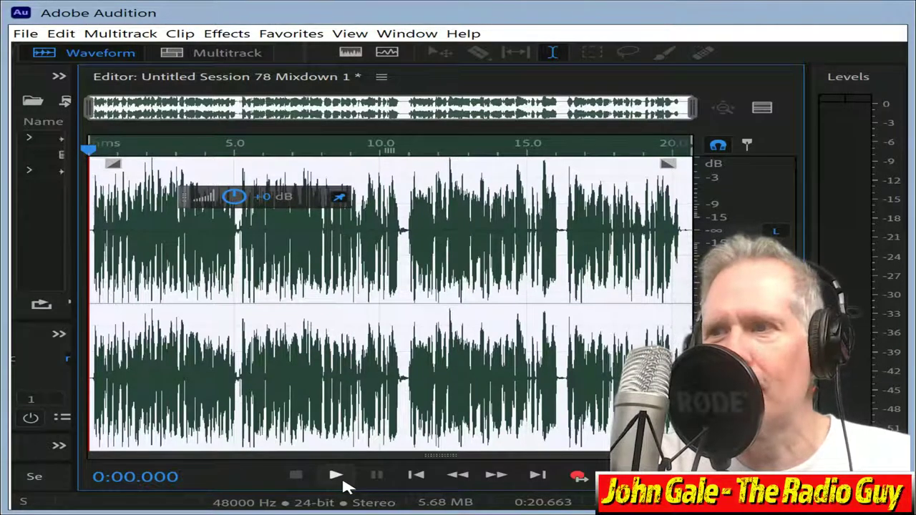
click(338, 477)
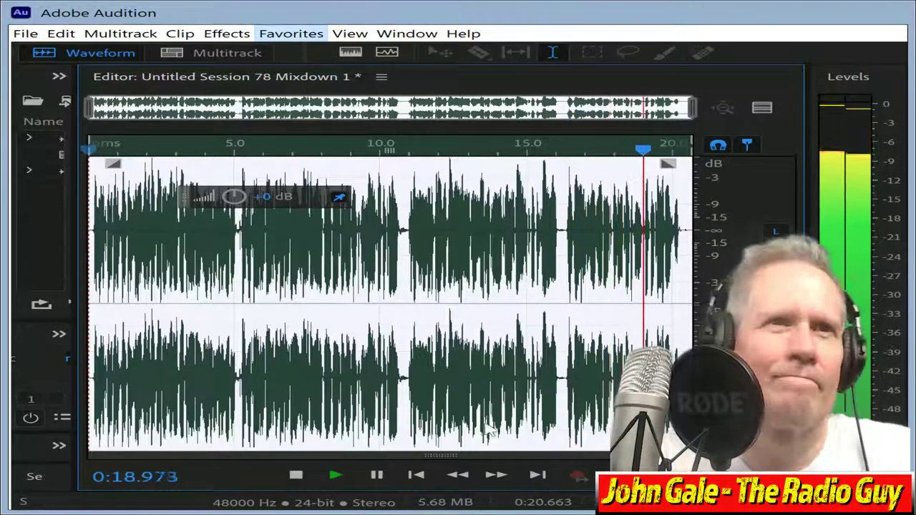
click(296, 475)
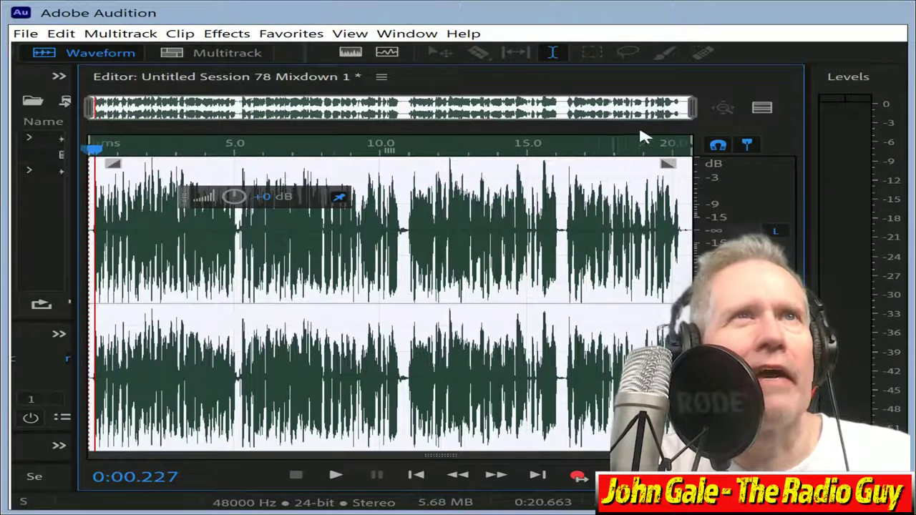
- Trim the silence after the last word and before the first word of the KKGM mixdown
drag(89, 108, 653, 107)
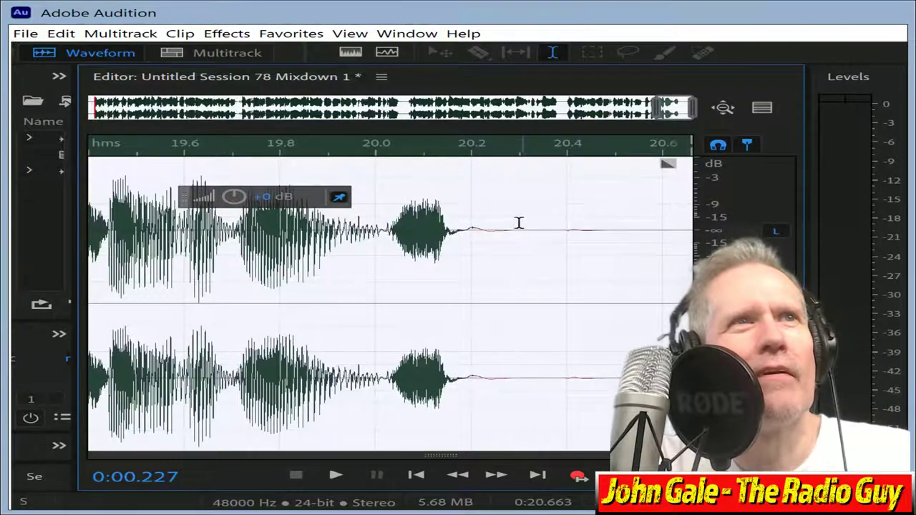
click(521, 224)
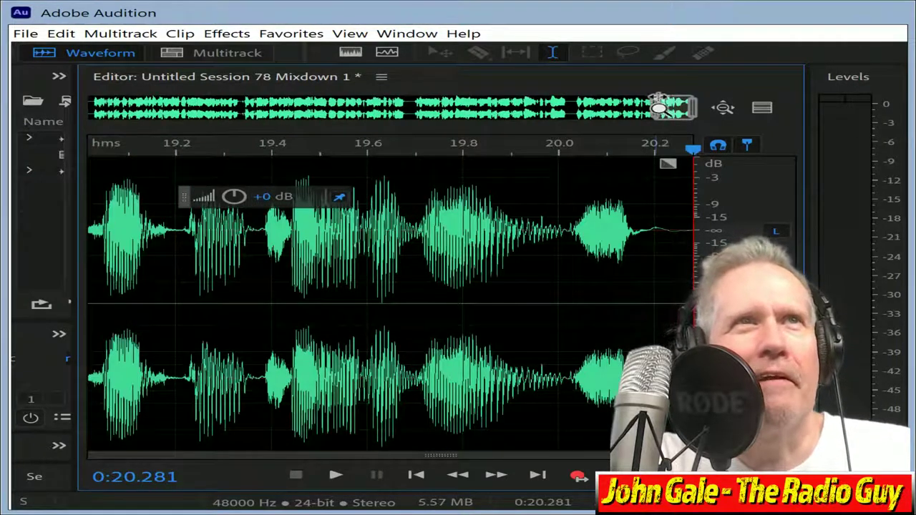
drag(676, 108, 412, 107)
drag(26, 128, 28, 131)
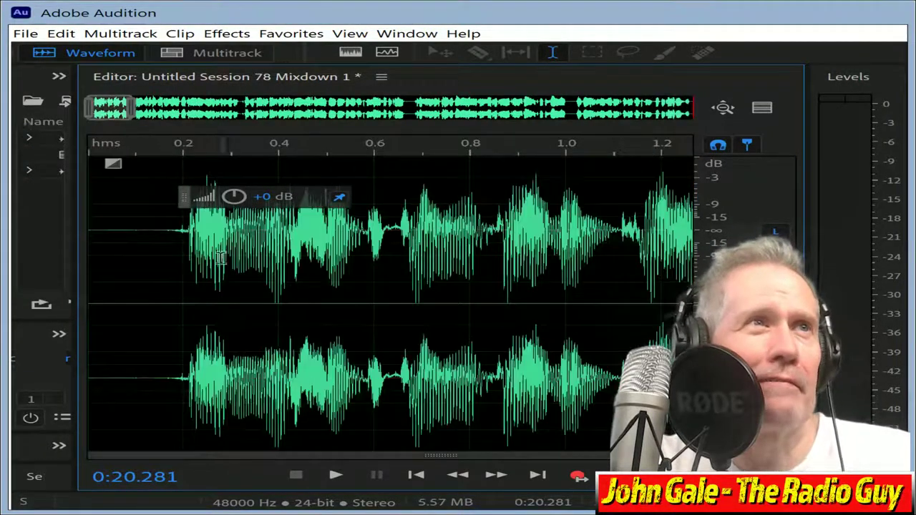
drag(166, 235, 84, 233)
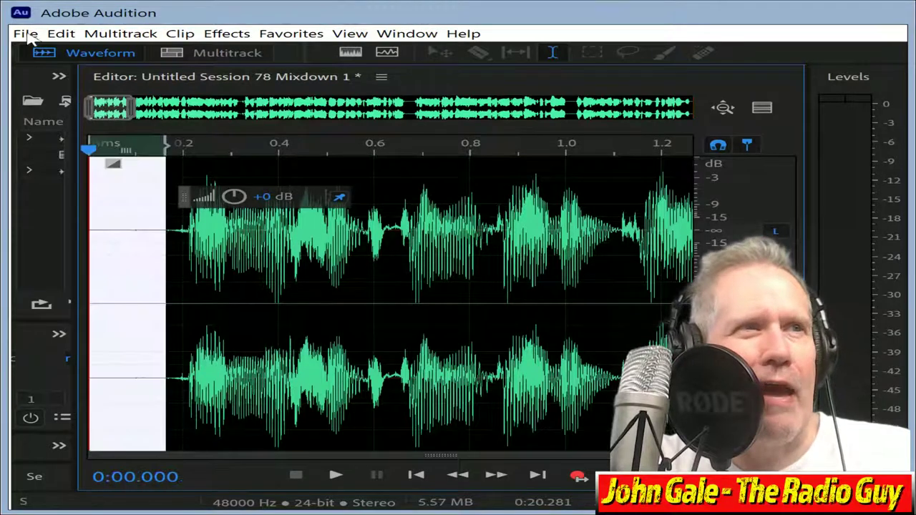
key(Delete)
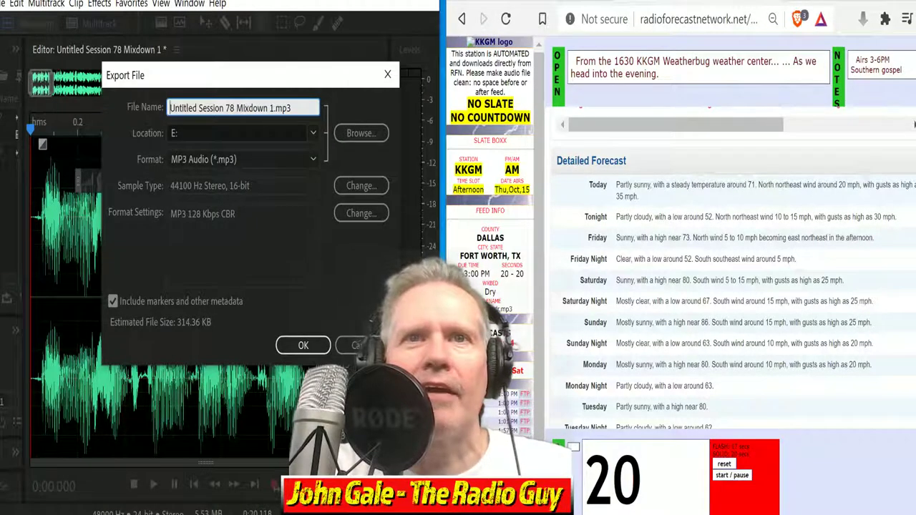
- Export the mixdown to E: as kkgmamadr.mp3, taking the name from the suggested file name on the station's FTP page
click(610, 292)
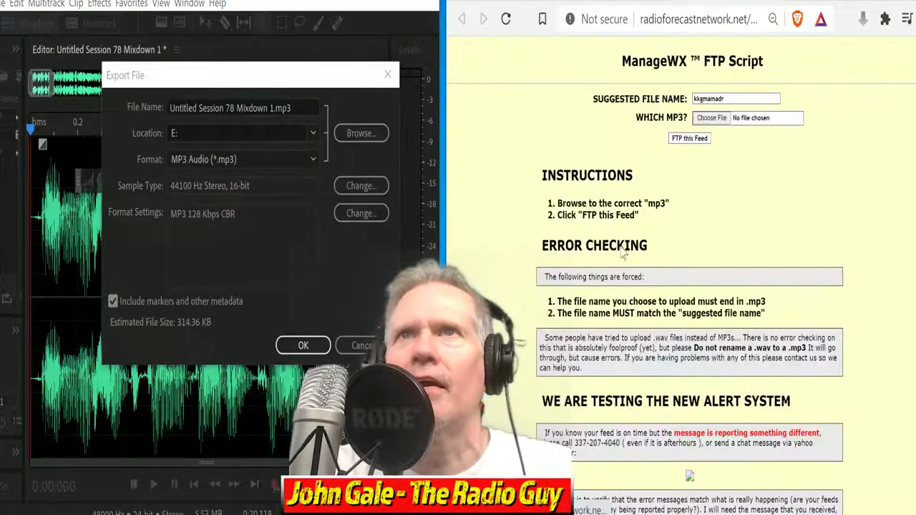
double_click(708, 98)
key(ctrl+c)
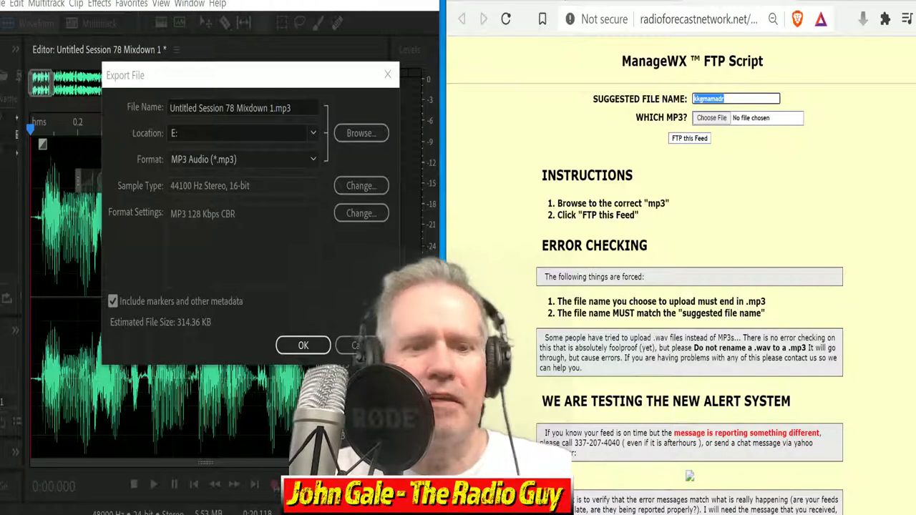
click(272, 108)
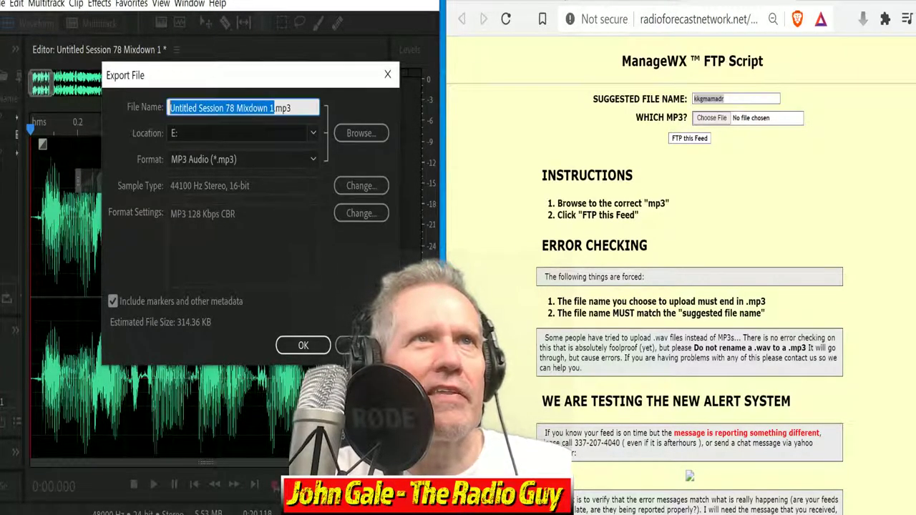
key(ctrl+v)
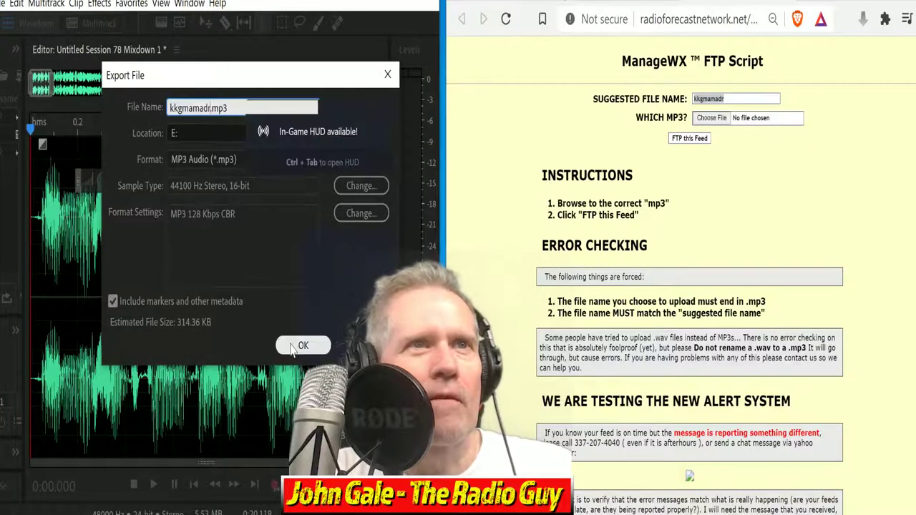
click(304, 345)
click(306, 249)
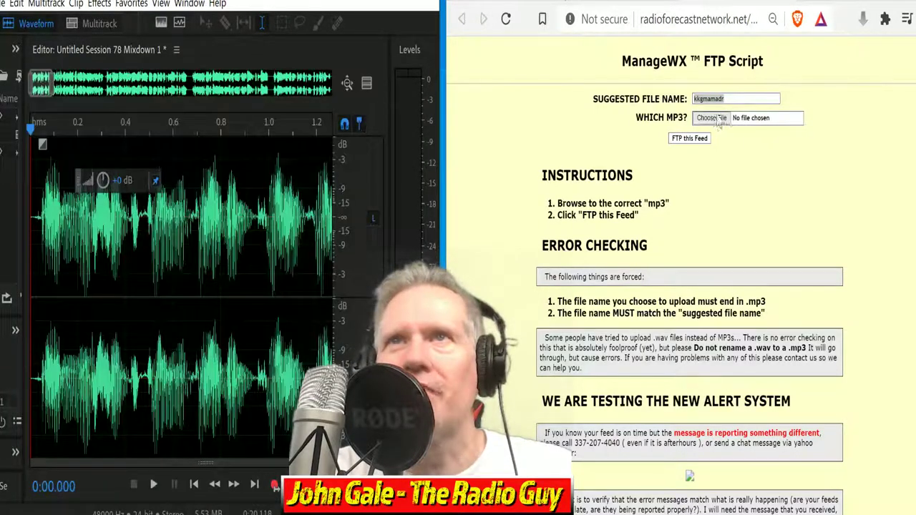
- Upload kkgmamadr.mp3 from E: through the ManageWX FTP page and close the results window
click(714, 119)
drag(851, 242, 842, 351)
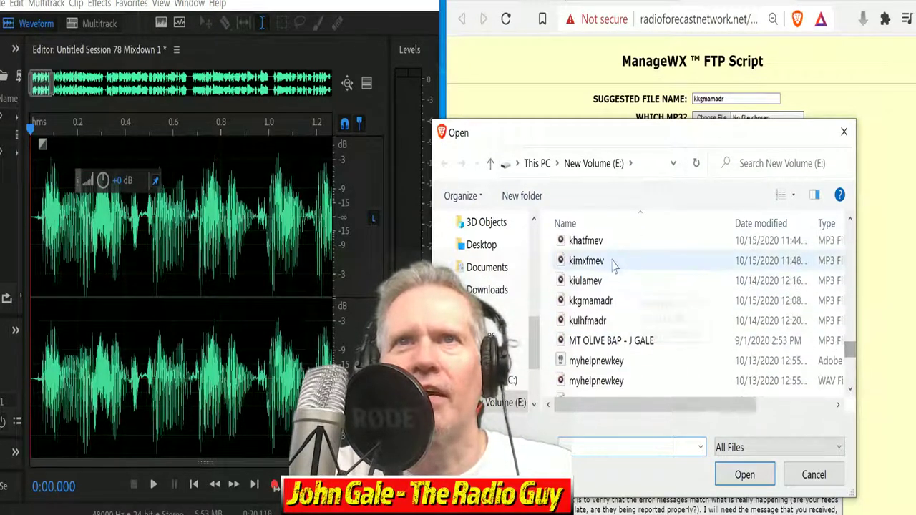
scroll(587, 261, up, 1)
scroll(601, 327, down, 2)
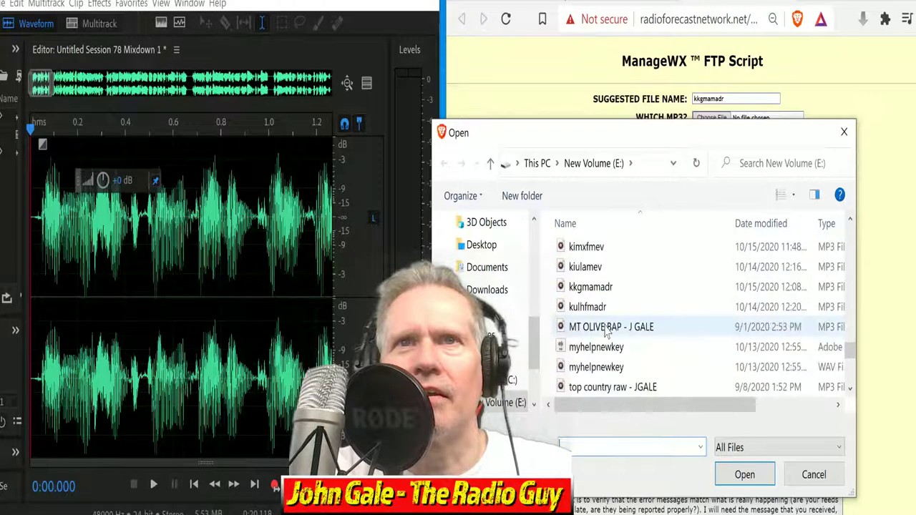
click(592, 289)
click(771, 476)
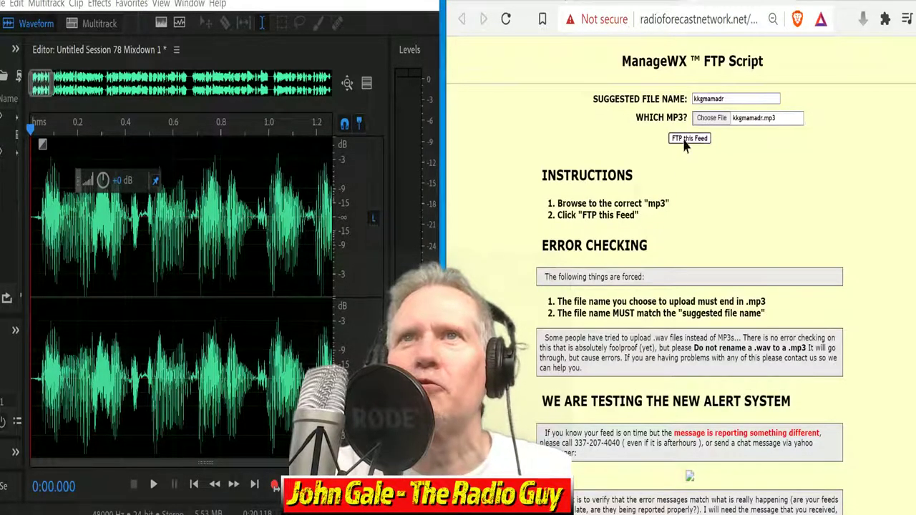
click(685, 141)
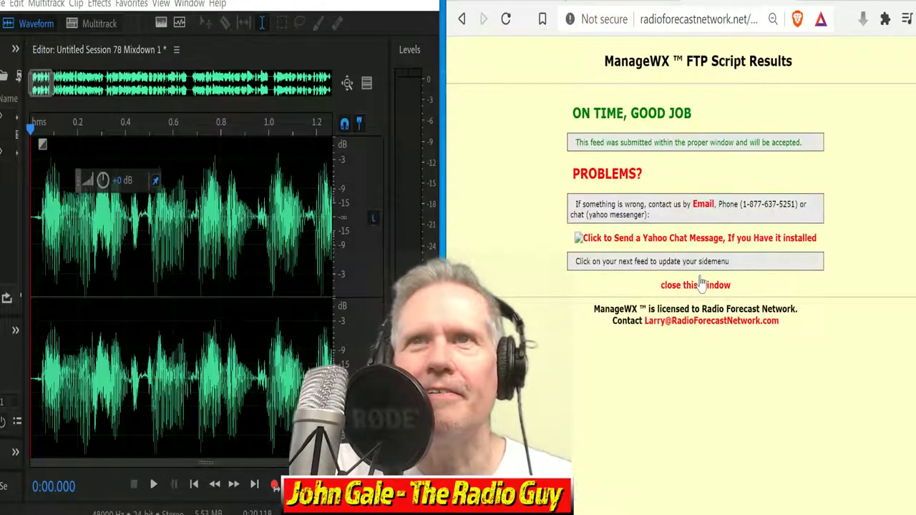
click(695, 288)
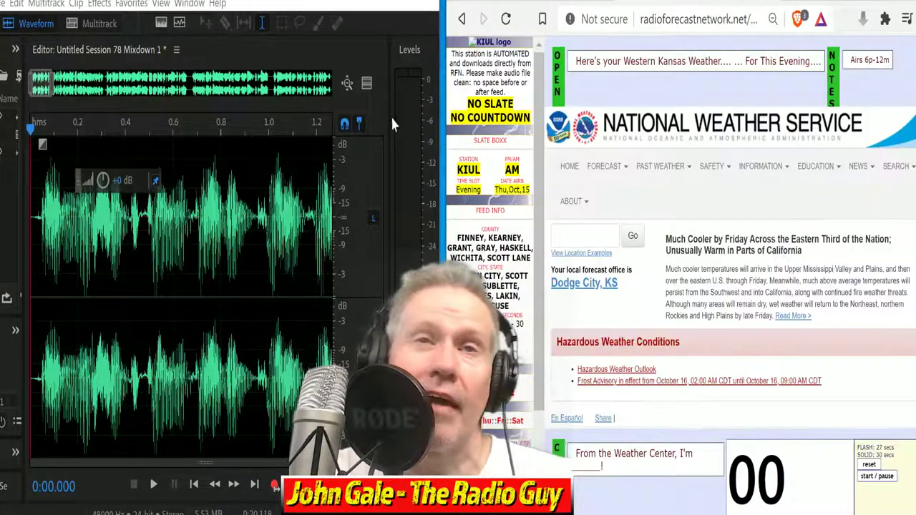
- Close all open audio without saving and create the multitrack session Untitled Session 79 in E: from the DRY NEW template
click(3, 5)
click(28, 106)
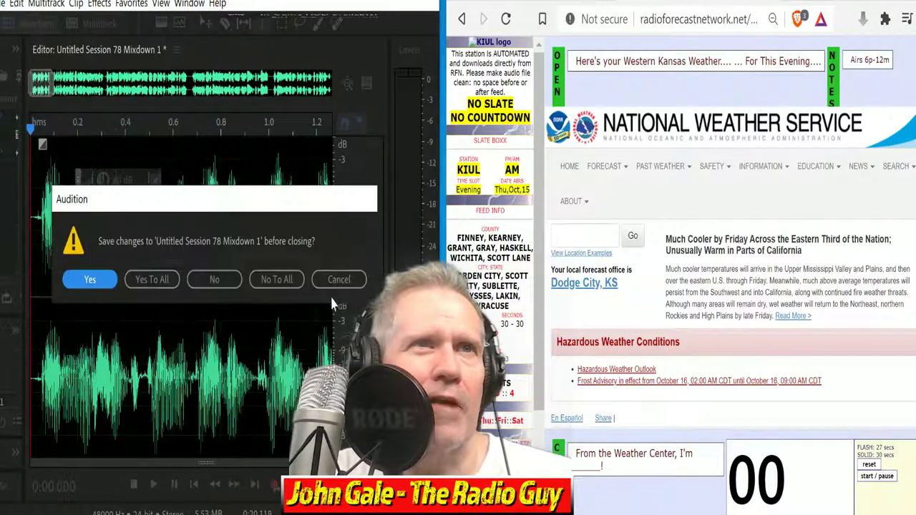
click(278, 280)
click(98, 23)
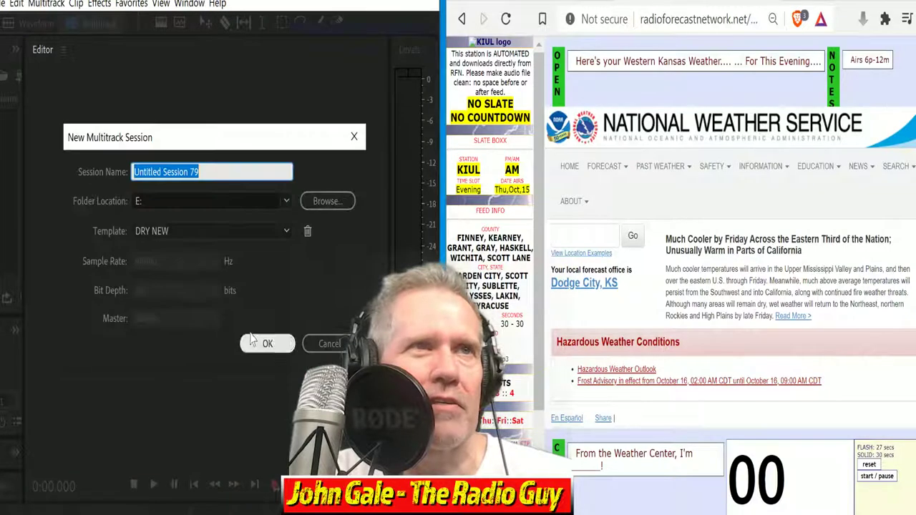
click(266, 344)
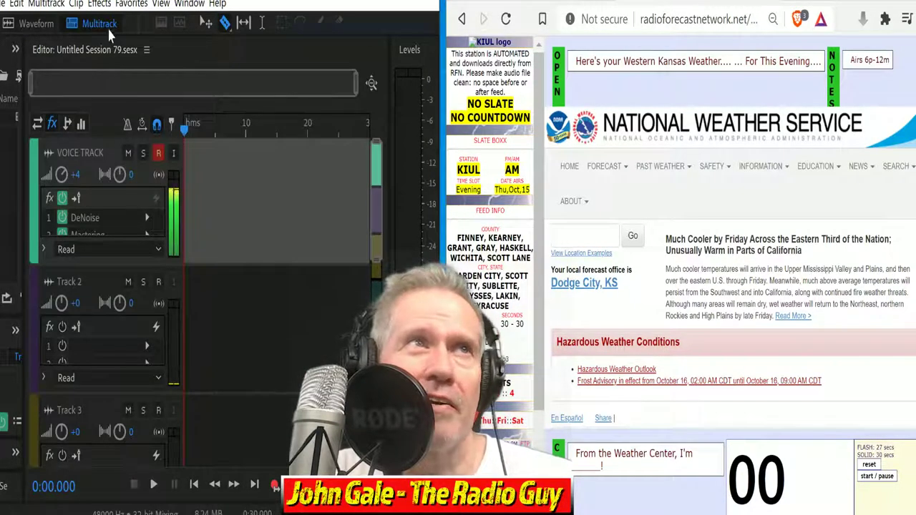
- Record the KIUL Garden City forecast on the VOICE TRACK, reading the Detailed Forecast and timing it with the page's timer
click(275, 487)
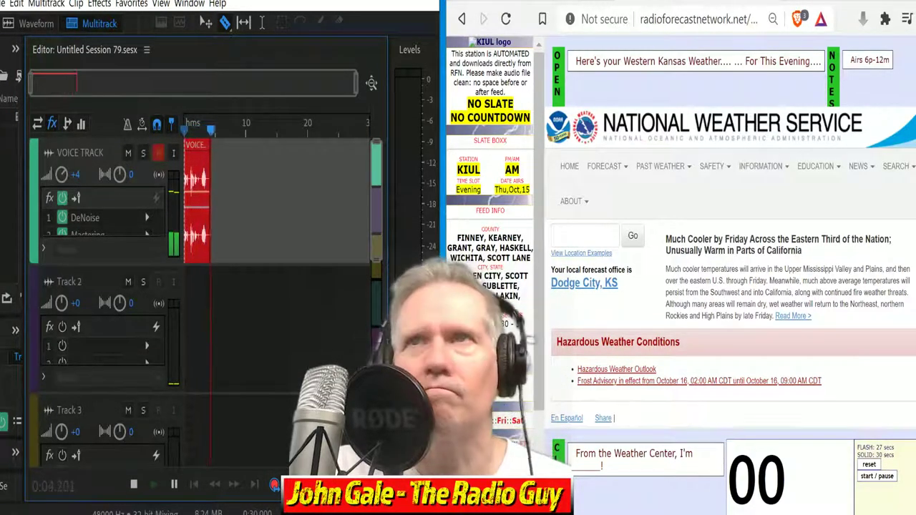
scroll(726, 266, down, 5)
scroll(726, 266, down, 1)
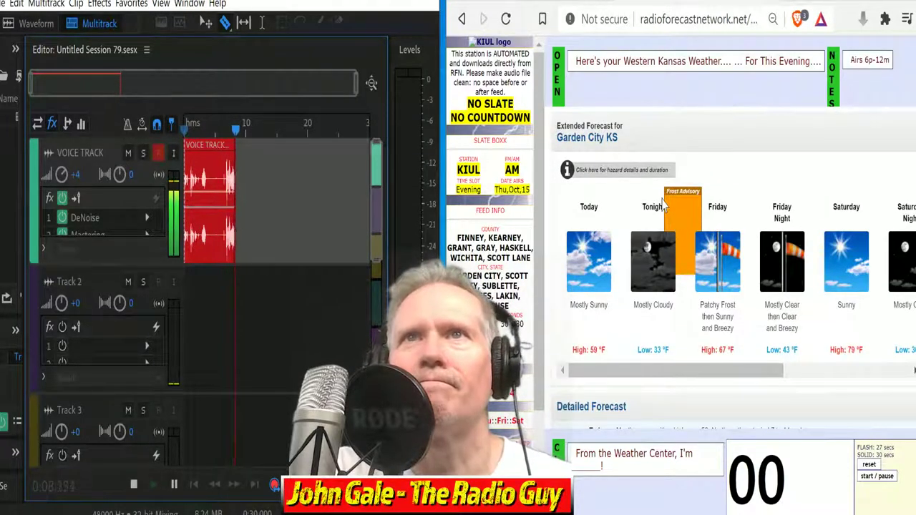
mouse_move(658, 175)
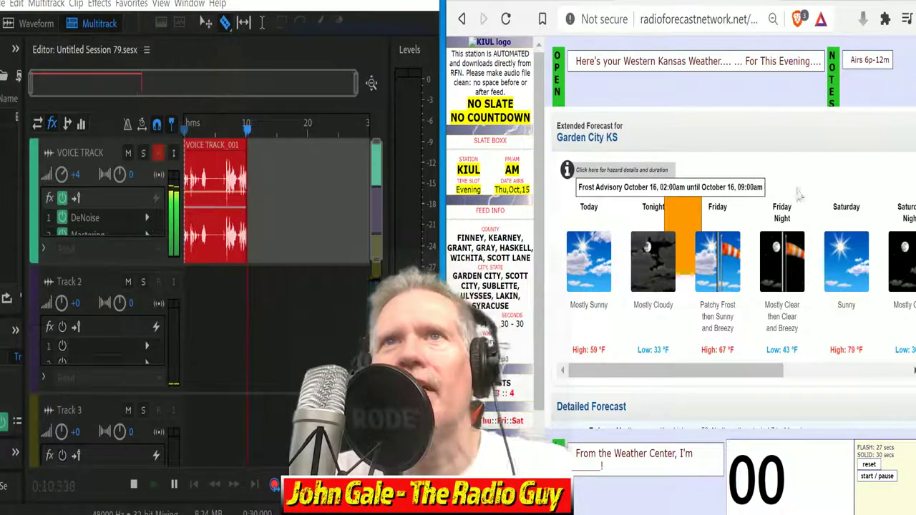
scroll(872, 271, down, 1)
scroll(859, 286, down, 2)
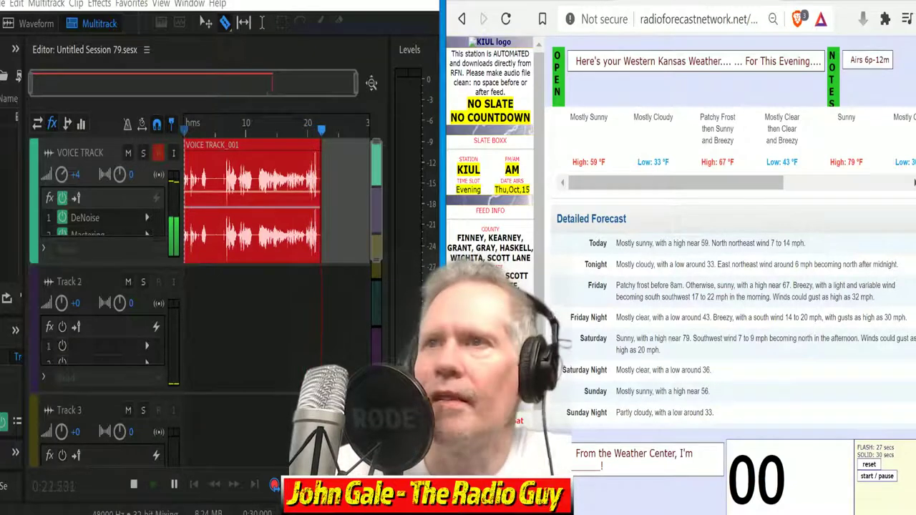
click(887, 478)
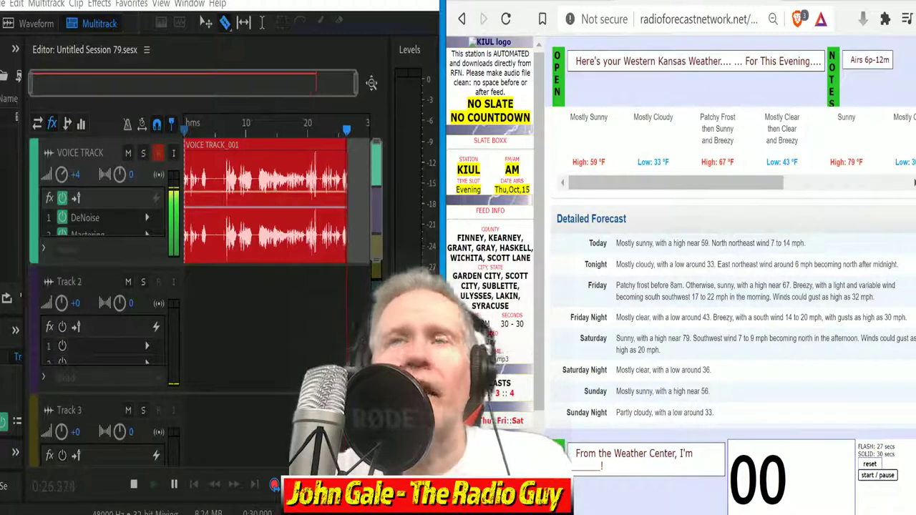
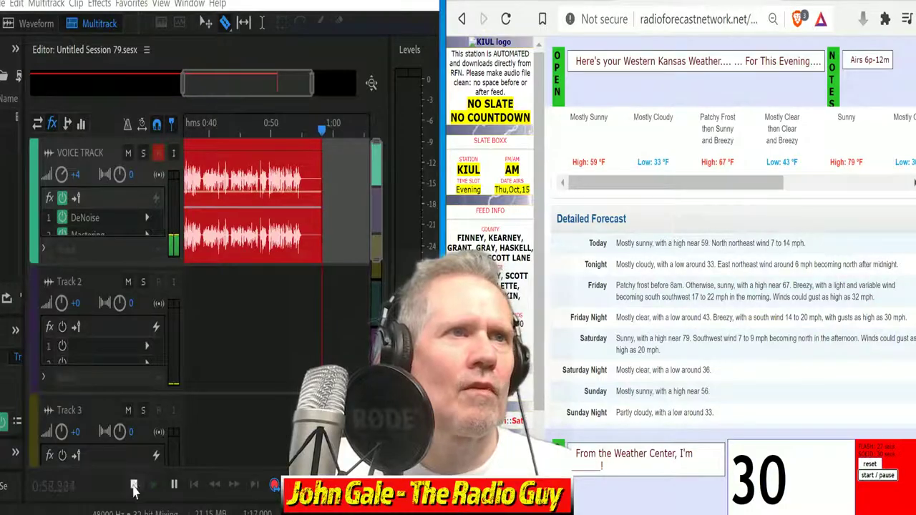
click(134, 483)
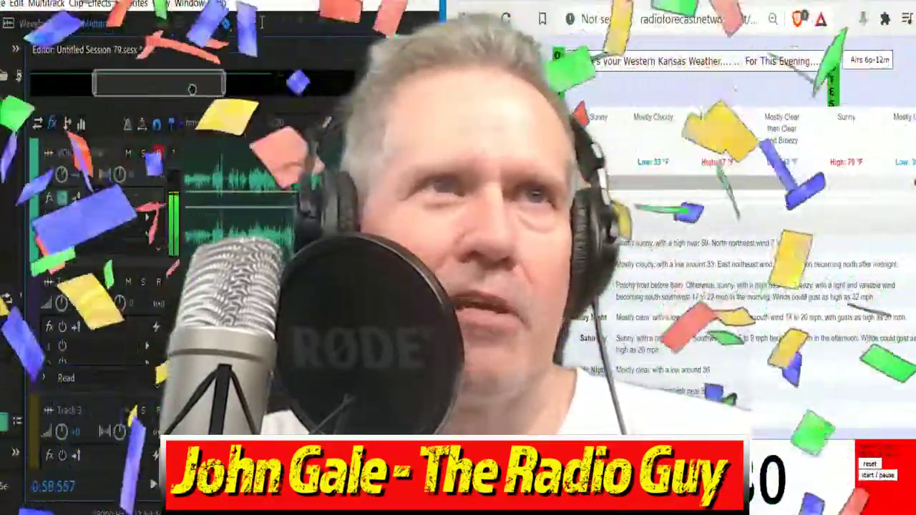
- Find the start of the final KIUL take by playback and cut away the recorded audio before it
click(230, 142)
key(space)
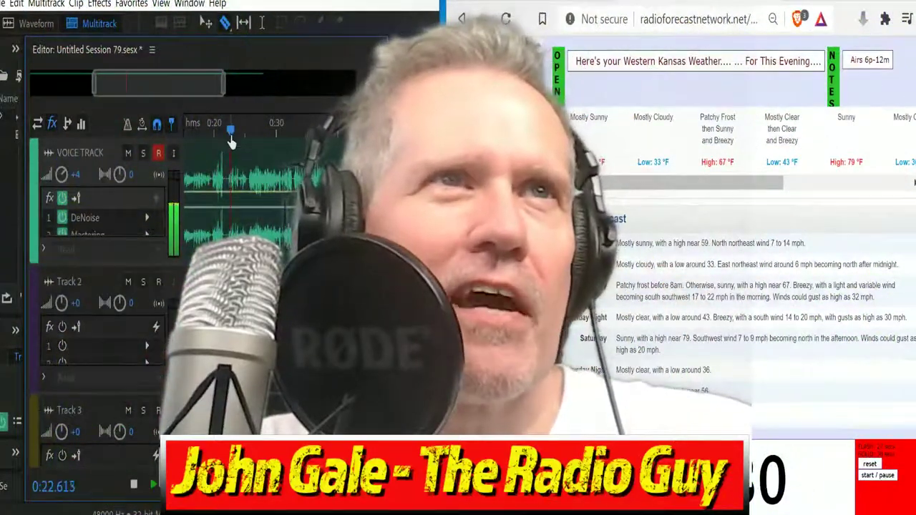
click(134, 486)
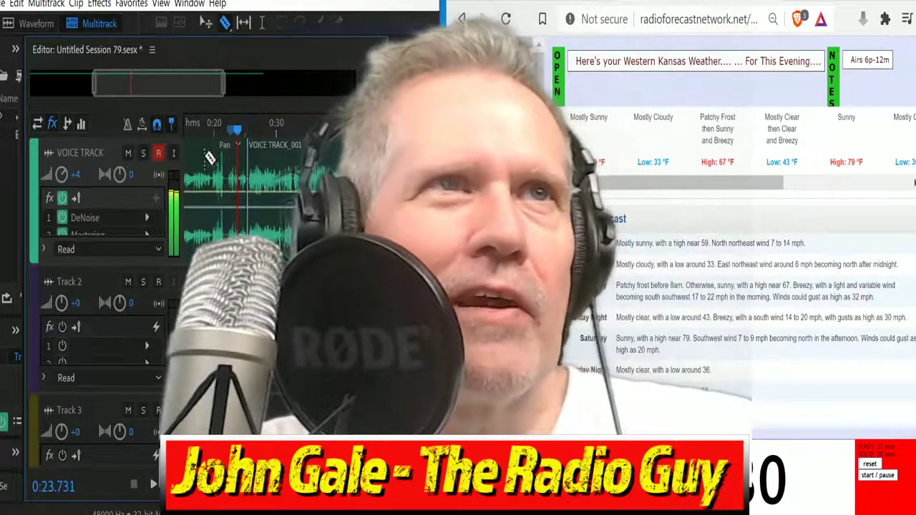
drag(201, 147, 3, 136)
- Apply the loudness processing favorite to the whole KIUL mixdown and trim the silence before its first word
key(ctrl+1)
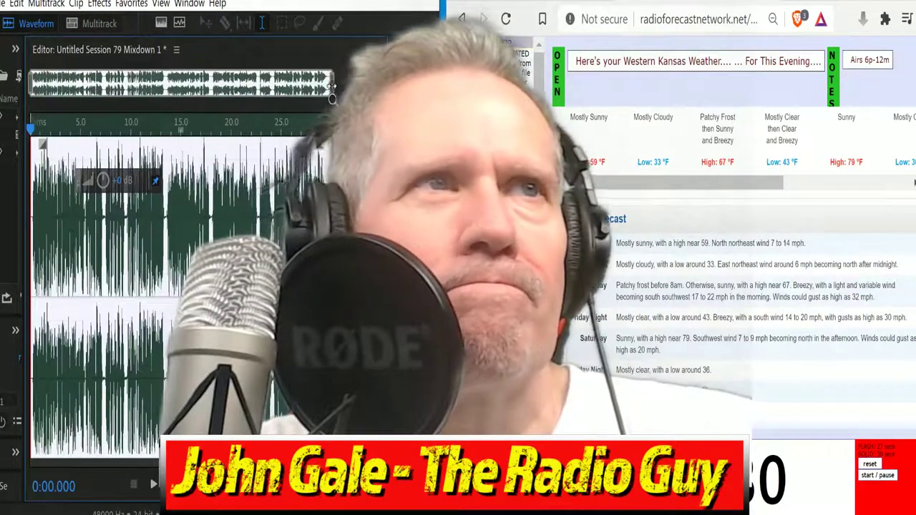
scroll(331, 86, up, 10)
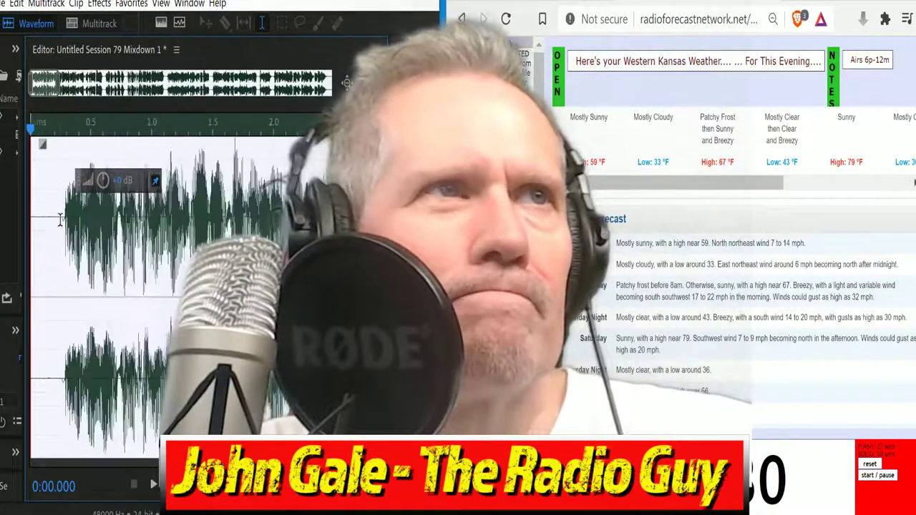
click(61, 220)
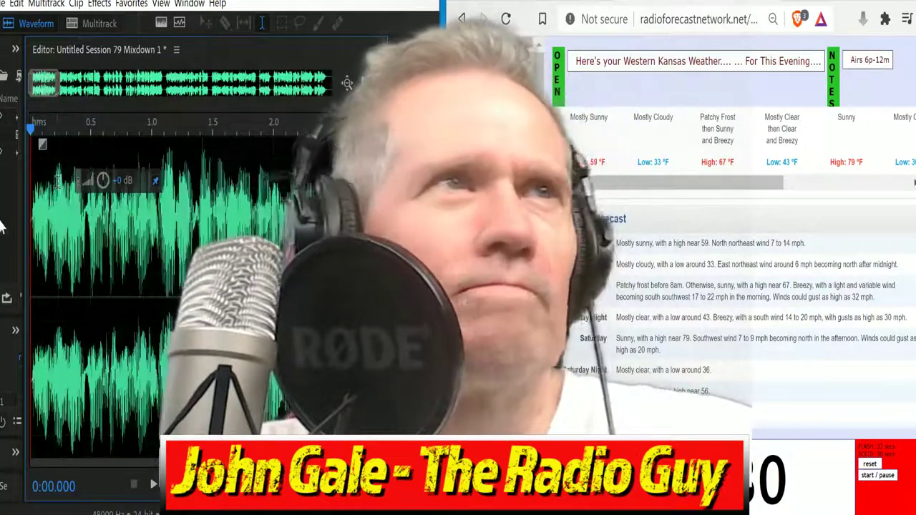
- Stretch the whole KIUL mixdown to a new duration of 0:30.000 with the Stretch and Pitch effect
drag(44, 85, 315, 84)
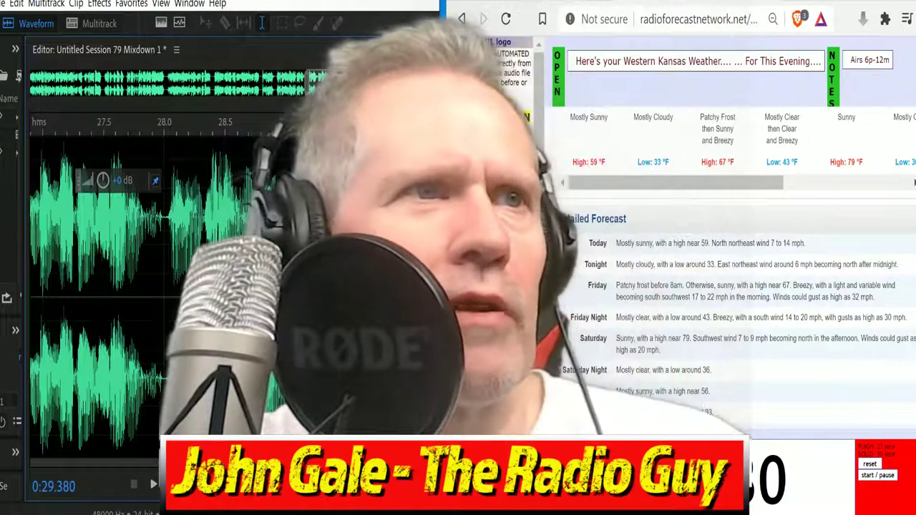
click(99, 5)
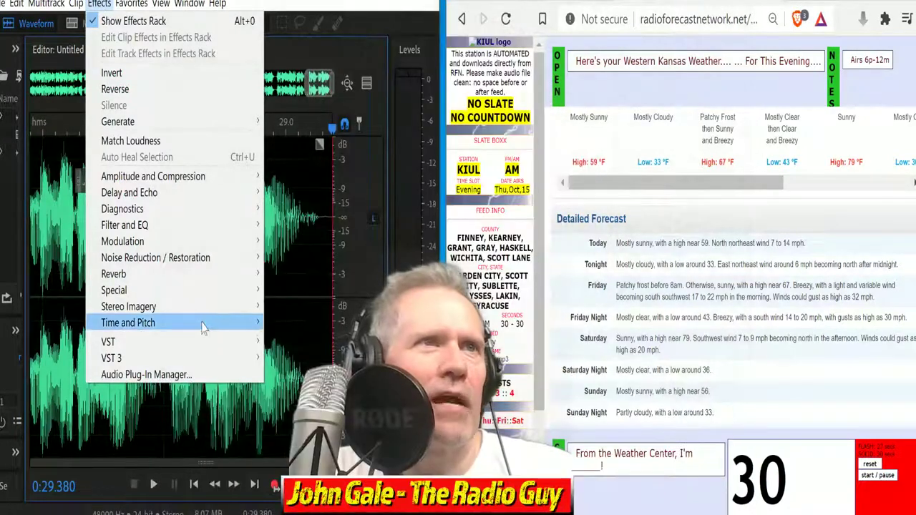
mouse_move(204, 326)
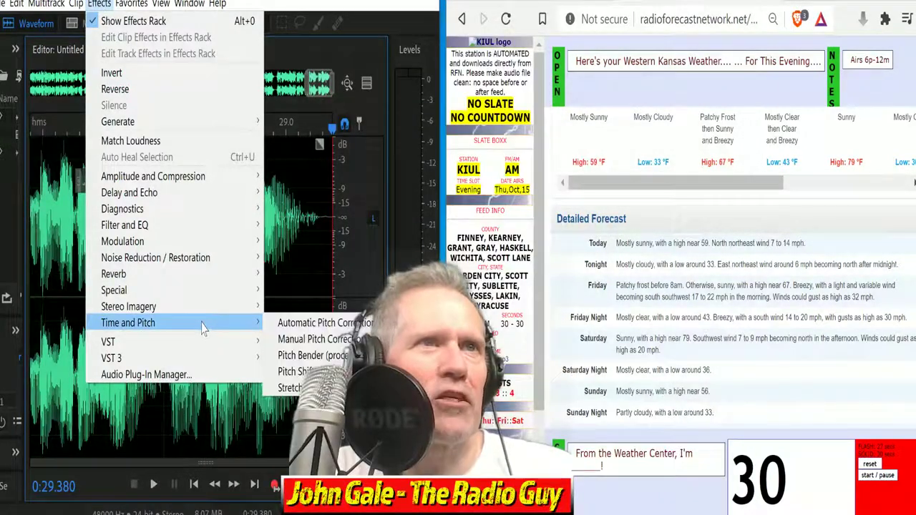
click(292, 387)
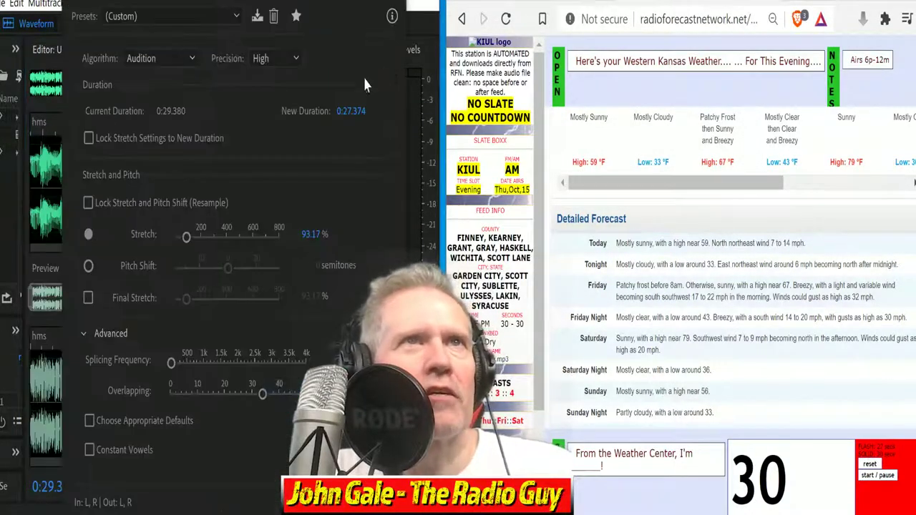
click(351, 112)
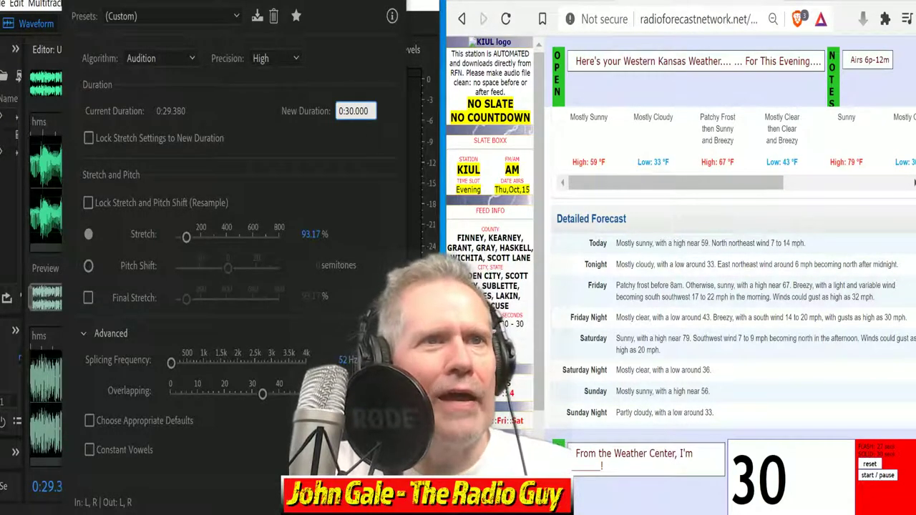
key(Return)
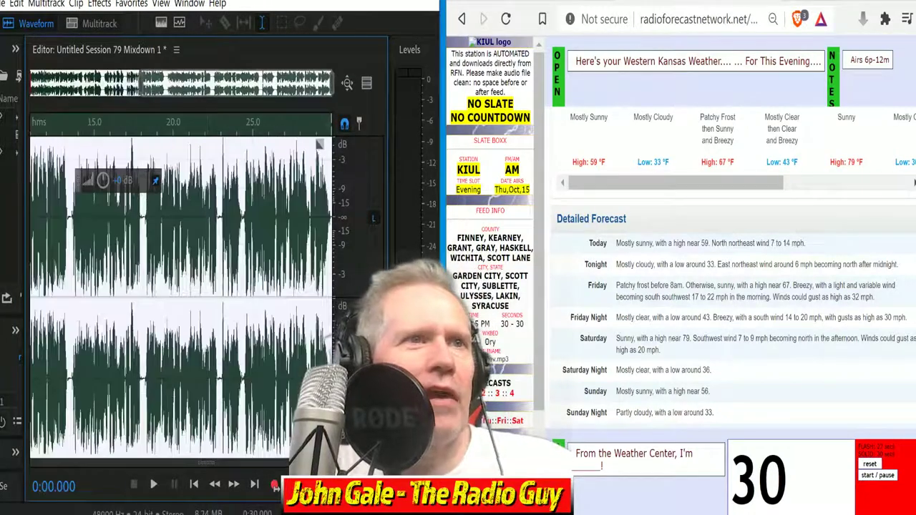
- Play the stretched KIUL mixdown from its start and open the FTP upload page for the KIUL feed
click(192, 486)
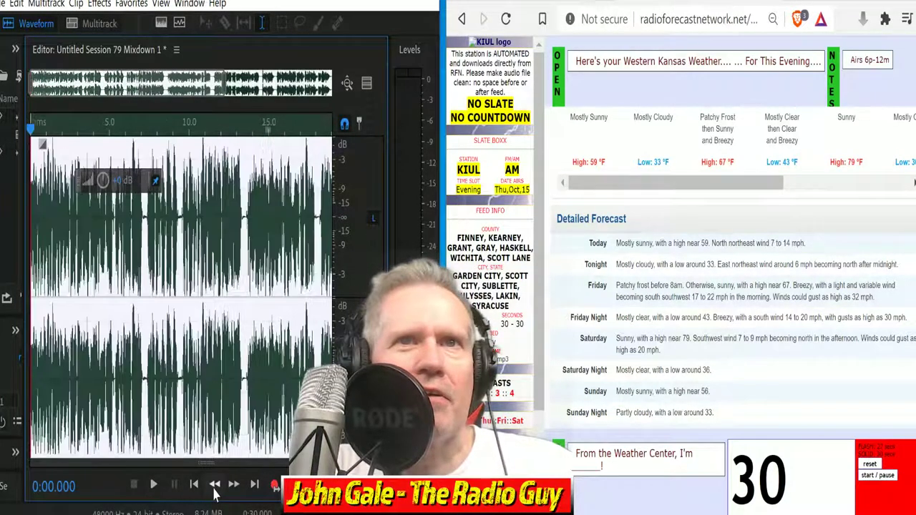
click(154, 486)
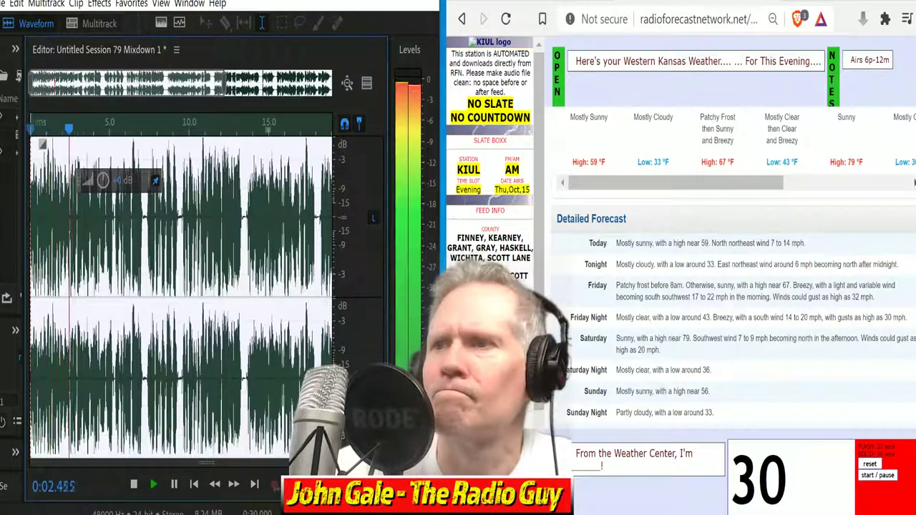
scroll(491, 179, down, 3)
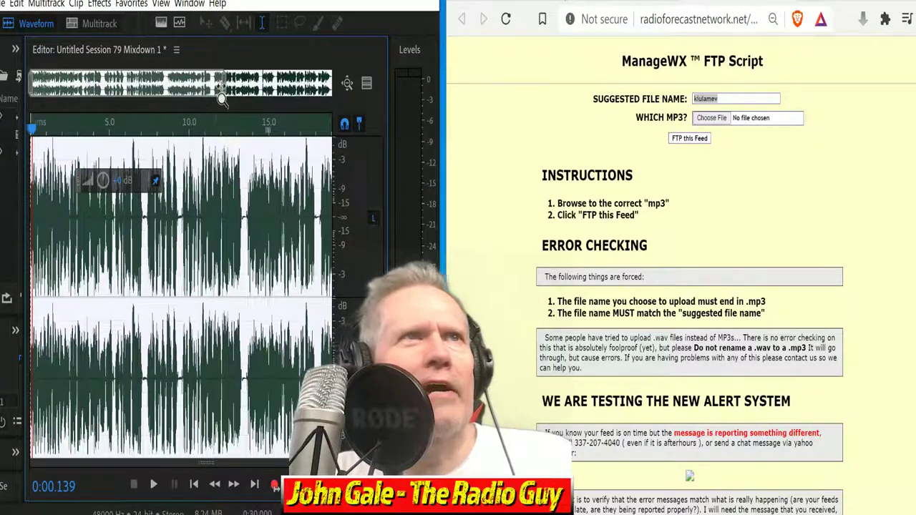
- Export the KIUL mixdown to E: as the MP3 file kiulamev.mp3, overwriting the existing file
drag(226, 103, 350, 106)
key(ctrl+shift+e)
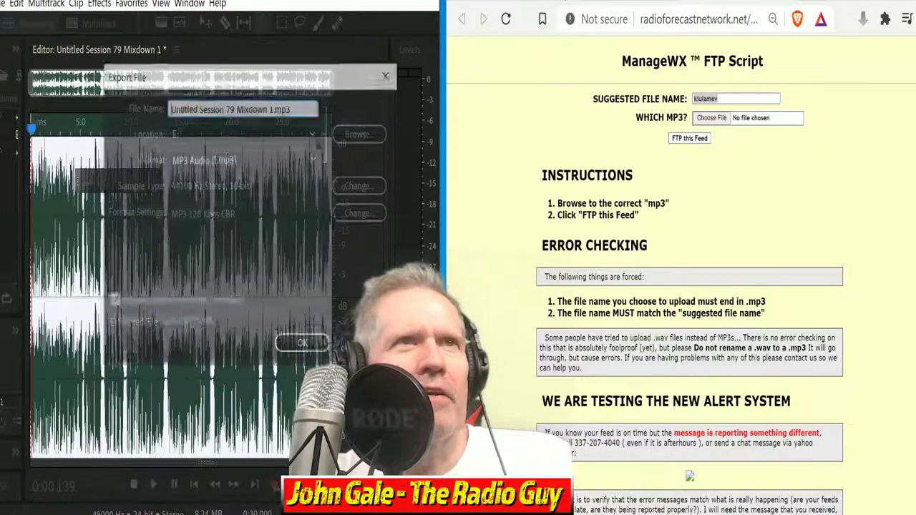
click(273, 107)
key(shift+Home)
text(kiulamev)
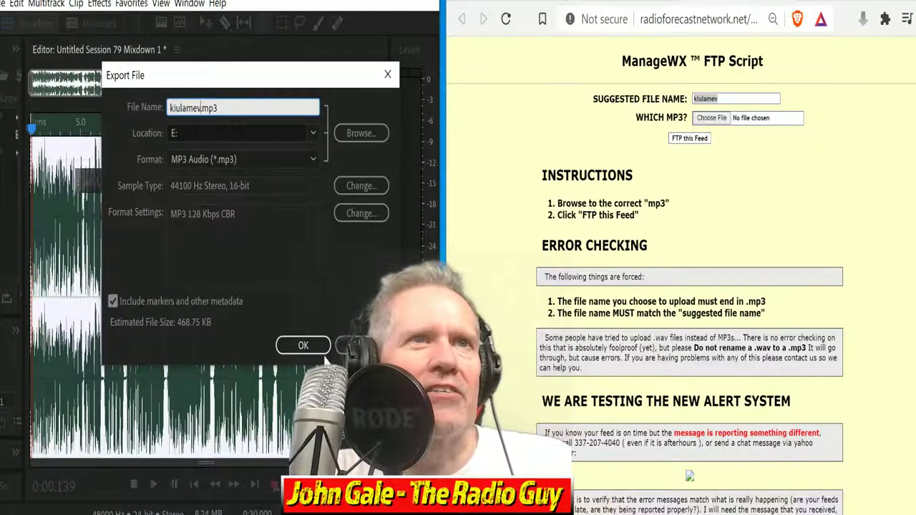
click(306, 346)
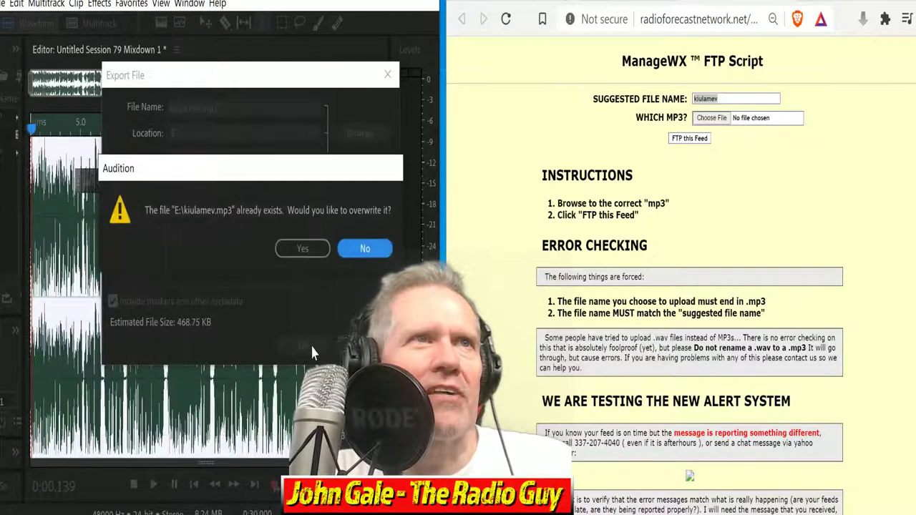
click(303, 248)
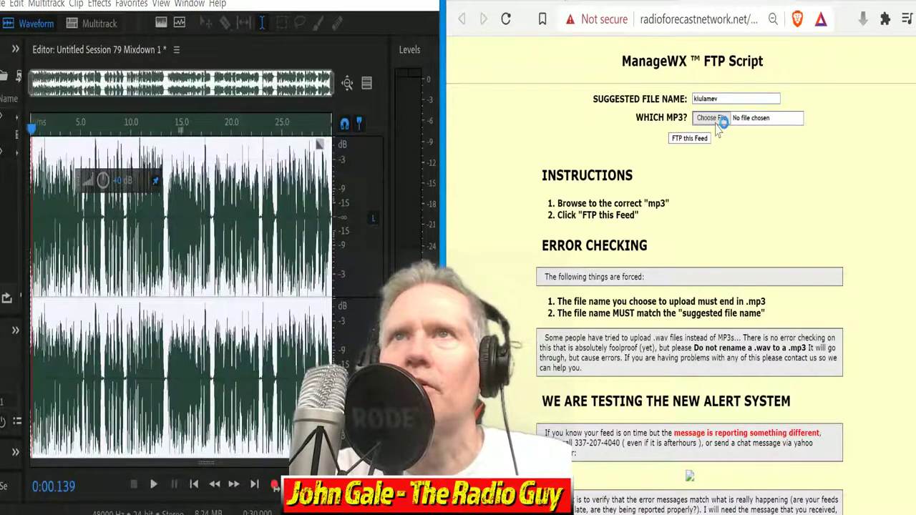
- Choose kiulamev.mp3 from New Volume (E:) and upload it by FTP as the KIUL feed
click(712, 118)
drag(850, 243, 859, 358)
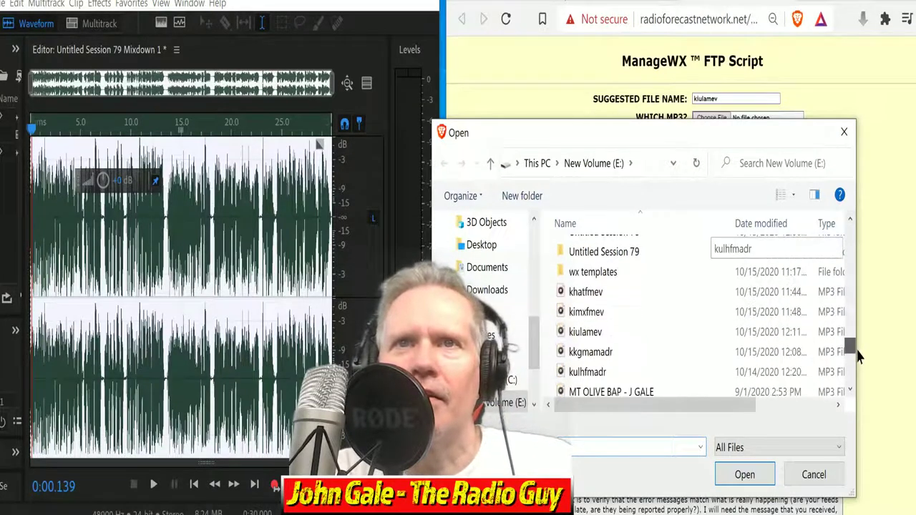
click(596, 336)
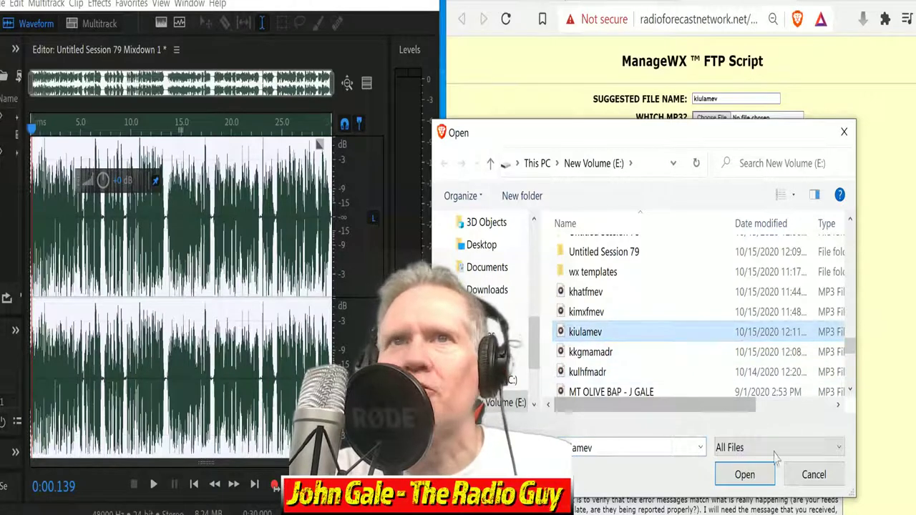
click(745, 475)
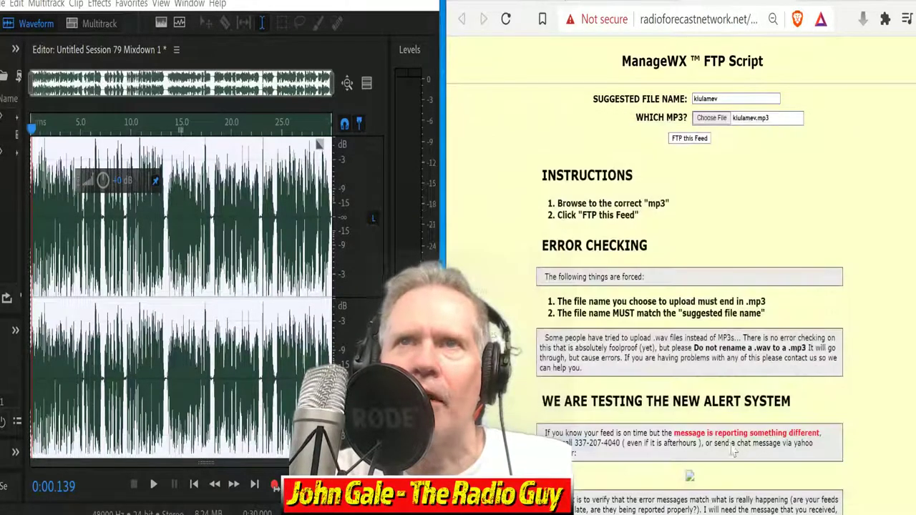
click(696, 140)
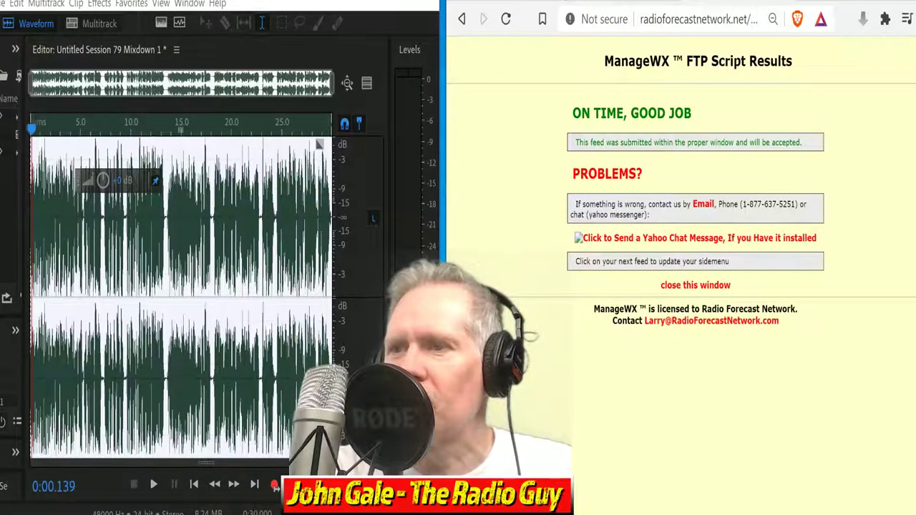
- Switch to the Facebook window to check the live video, and return to the KIUL feed page
key(alt+Tab)
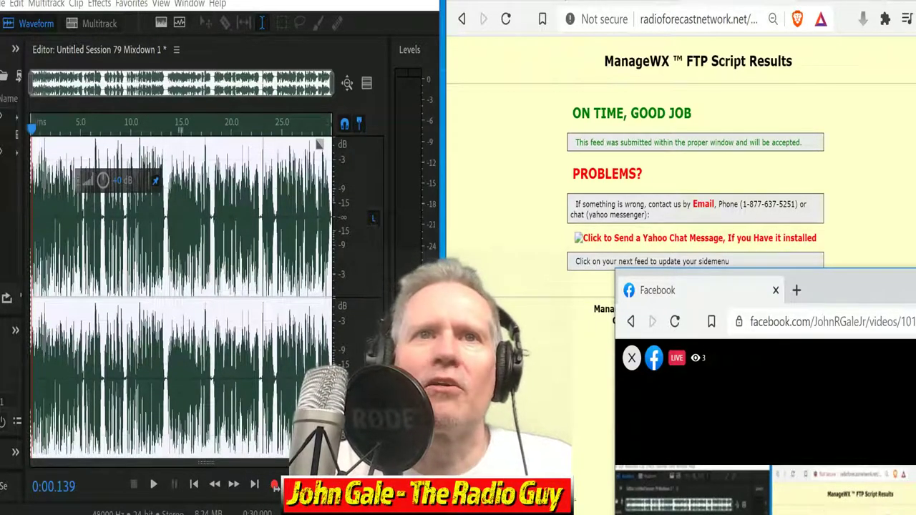
click(666, 399)
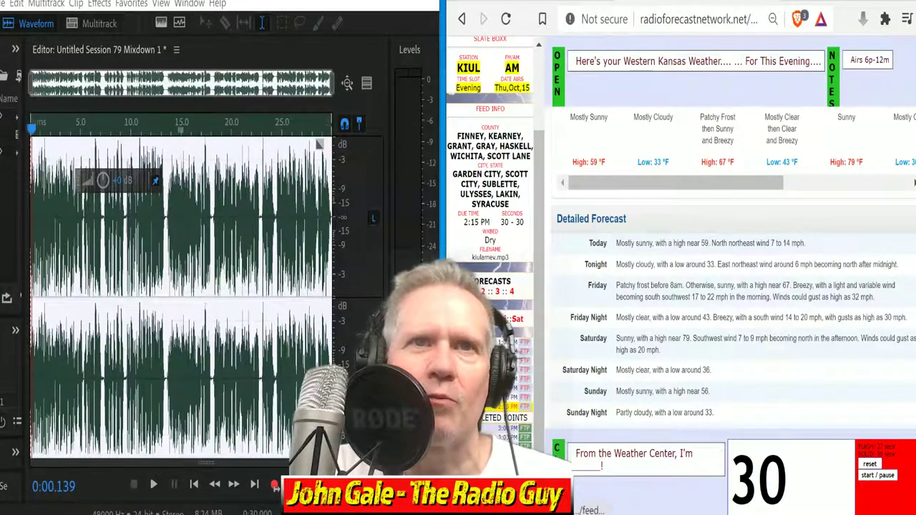
- Close all open audio and load the KULH Afternoon feed page
click(7, 4)
click(25, 108)
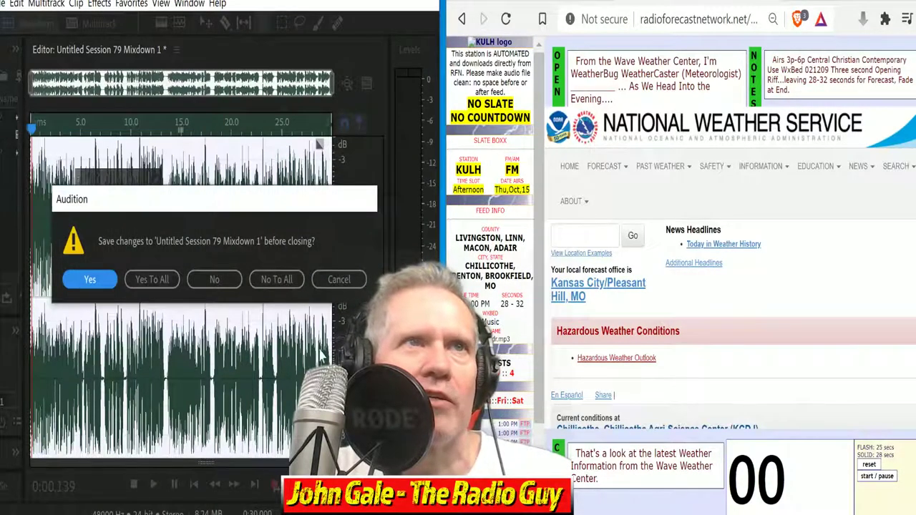
- Close the open audio without saving any changes and create a multitrack session from the KULH NEW template
click(275, 279)
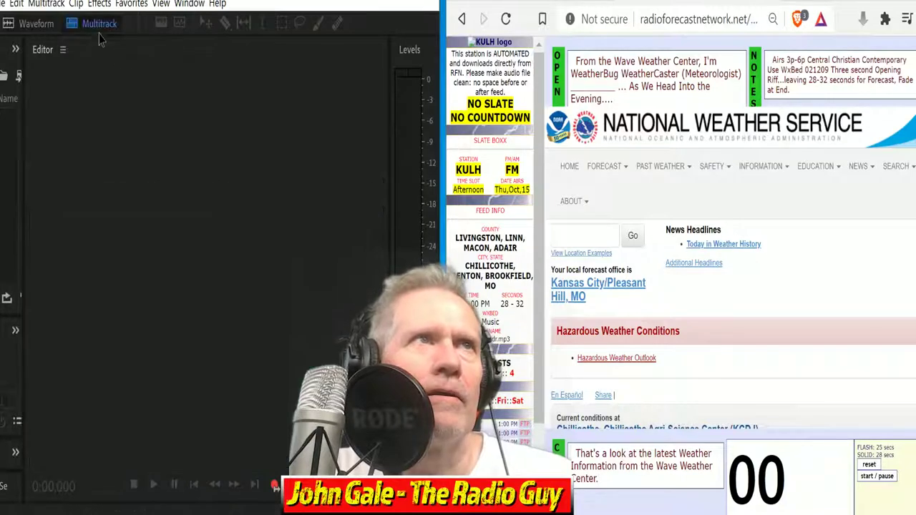
click(100, 28)
click(287, 234)
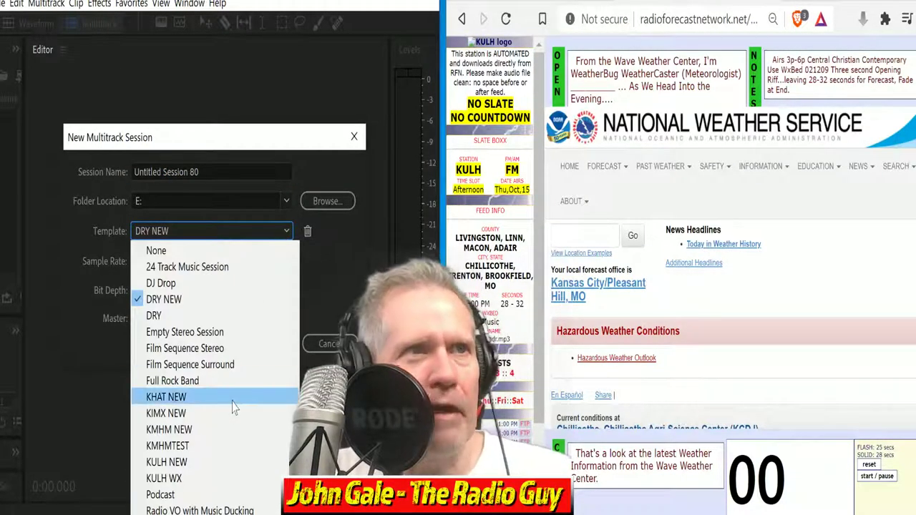
click(199, 465)
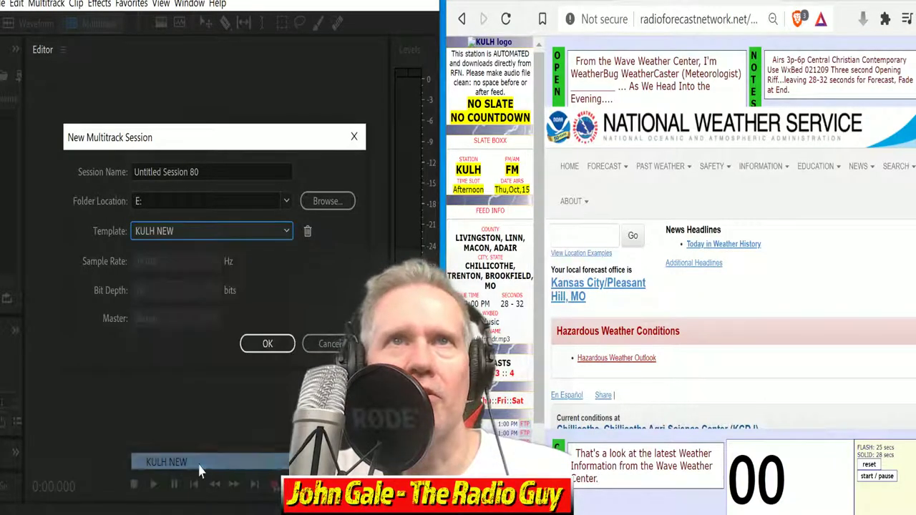
click(264, 346)
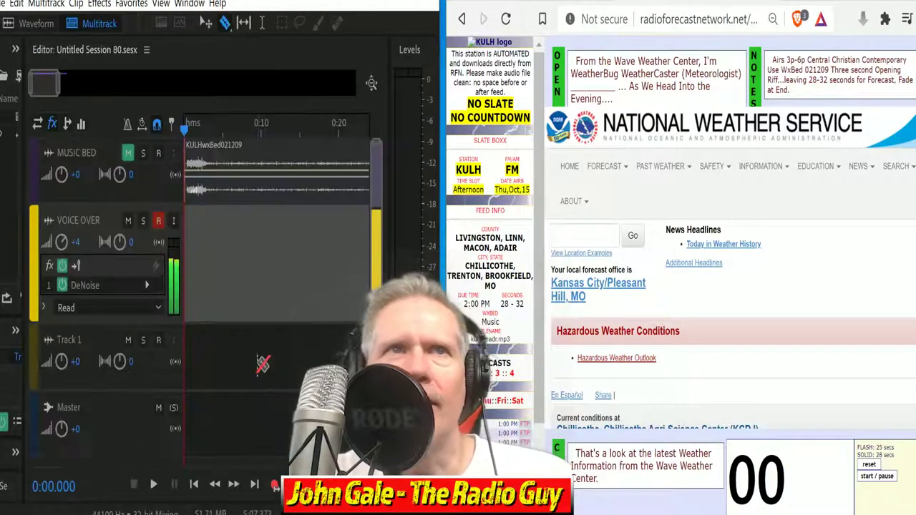
- Record the weather forecast on the VOICE OVER track while reading the web page's detailed forecast and timing the take with its stopwatch
click(275, 486)
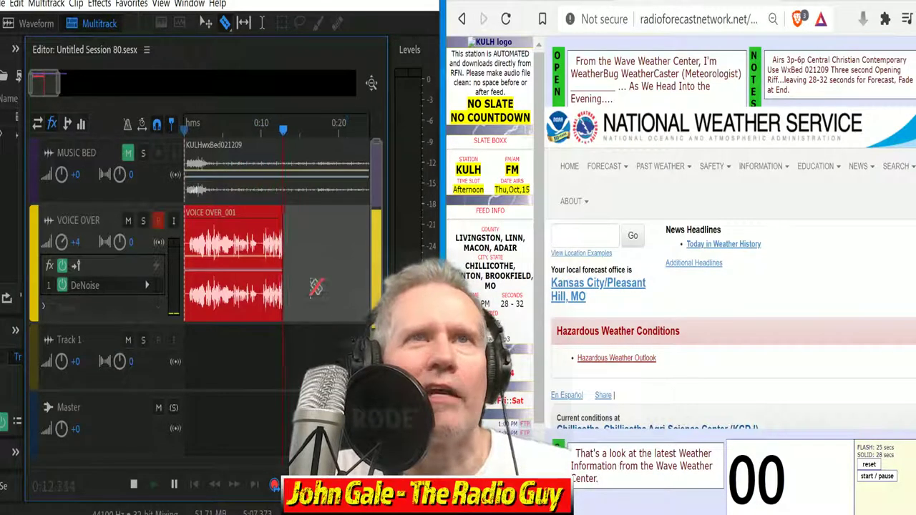
scroll(673, 244, down, 5)
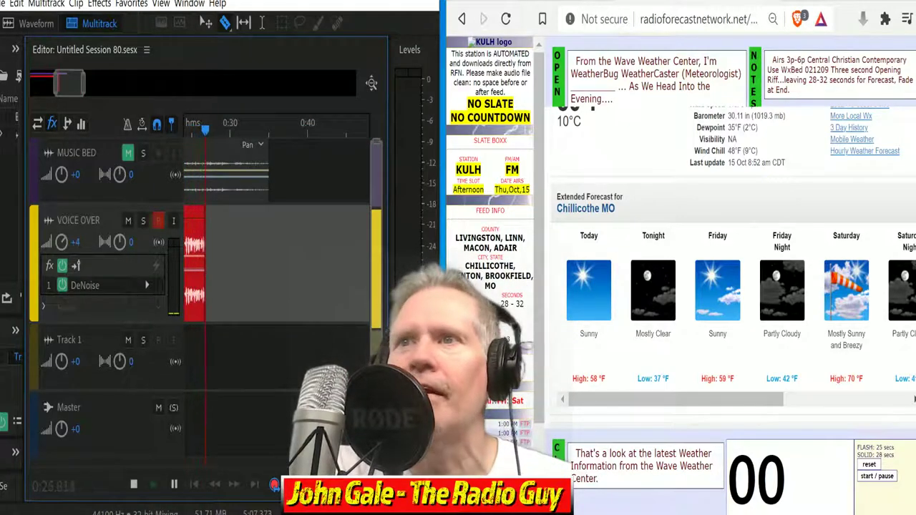
scroll(645, 327, down, 1)
scroll(645, 327, down, 4)
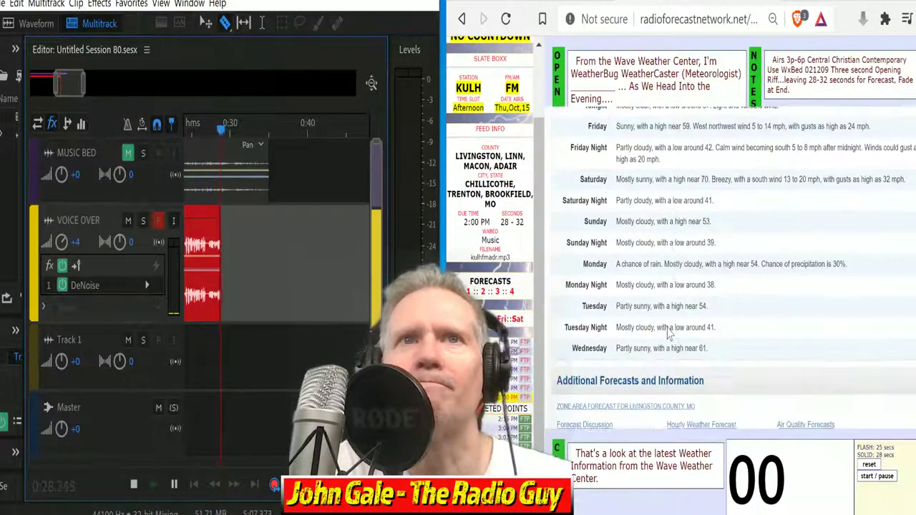
scroll(667, 333, up, 1)
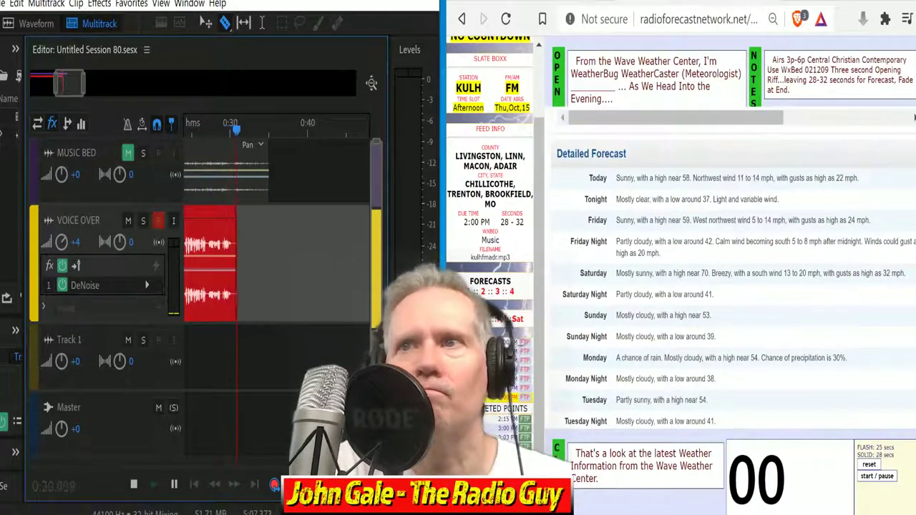
click(872, 477)
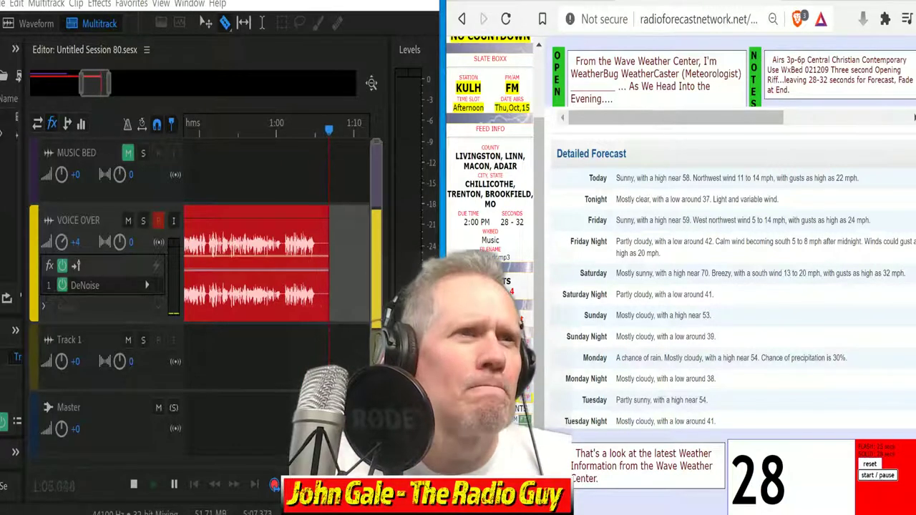
click(133, 484)
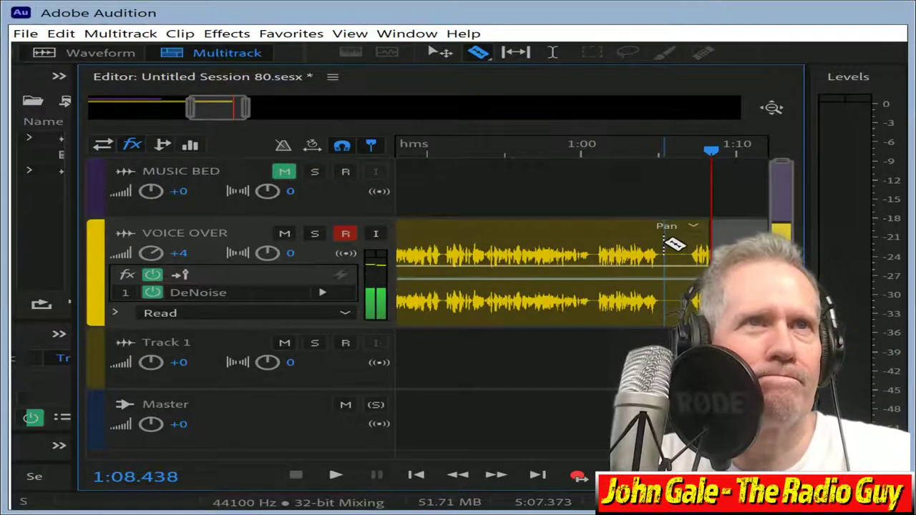
- Check the end of the voice-over recording and split off its unwanted tail at about 1:05
click(678, 152)
key(space)
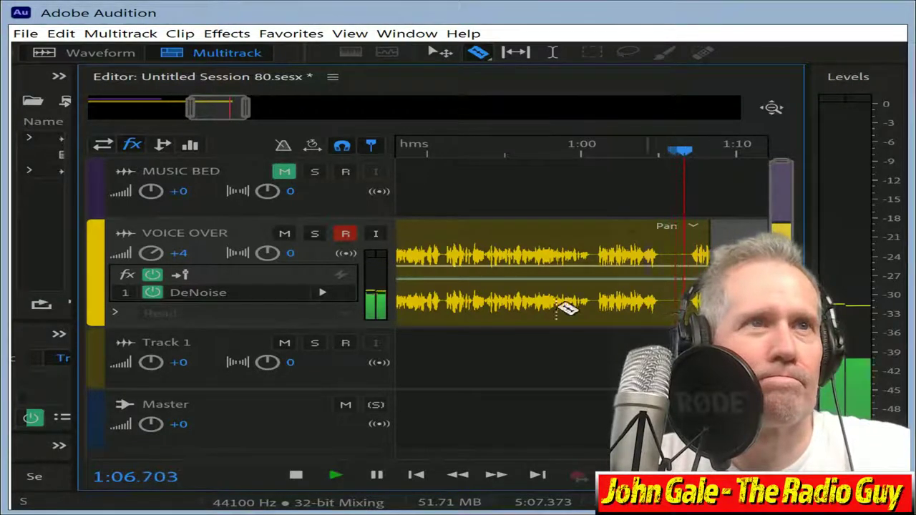
click(295, 476)
click(665, 256)
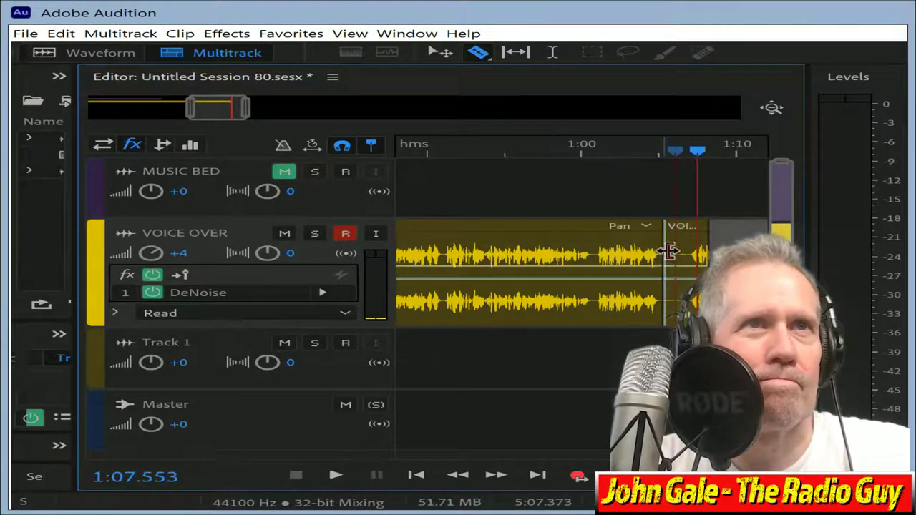
- Split the voice-over where the good take begins, at about 0:34, and delete the earlier part
scroll(541, 276, left, 5)
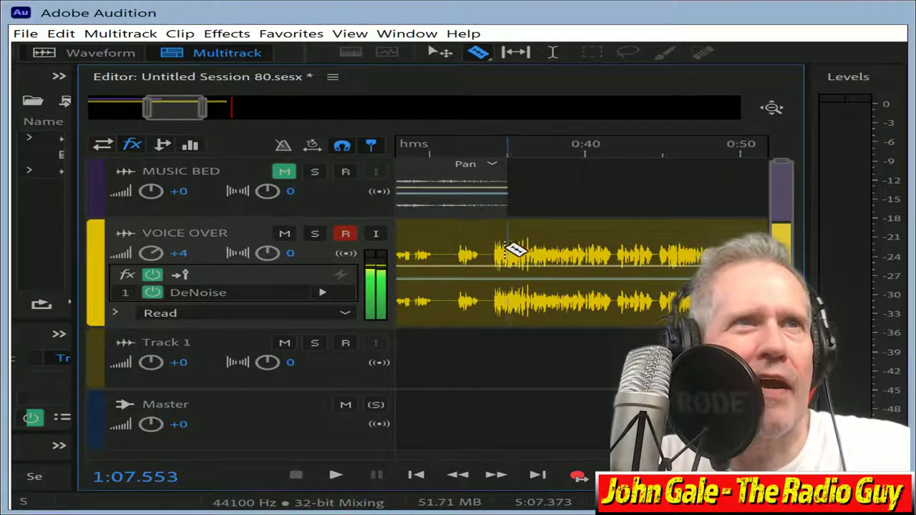
click(501, 245)
click(461, 236)
key(Delete)
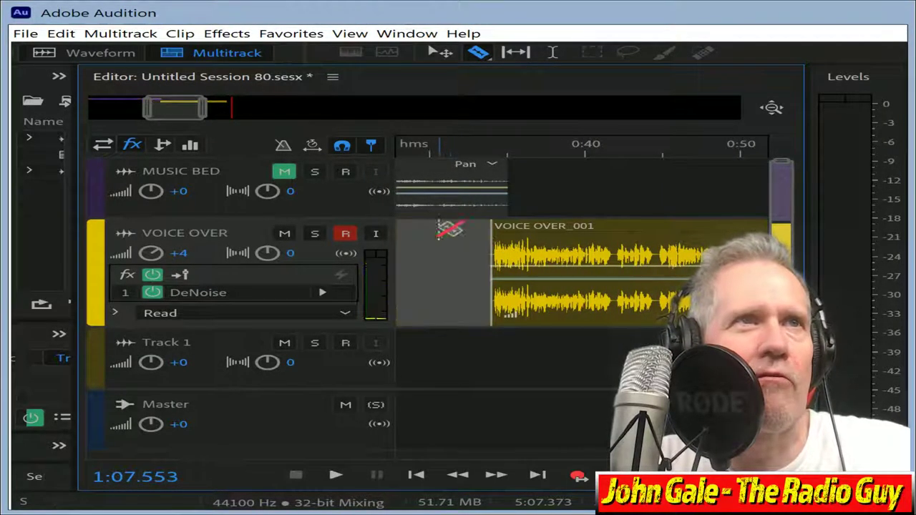
- Move the remaining voice-over clip to start about 2.5 seconds into the session, after the music bed's opening riff
click(559, 233)
drag(569, 242, 40, 270)
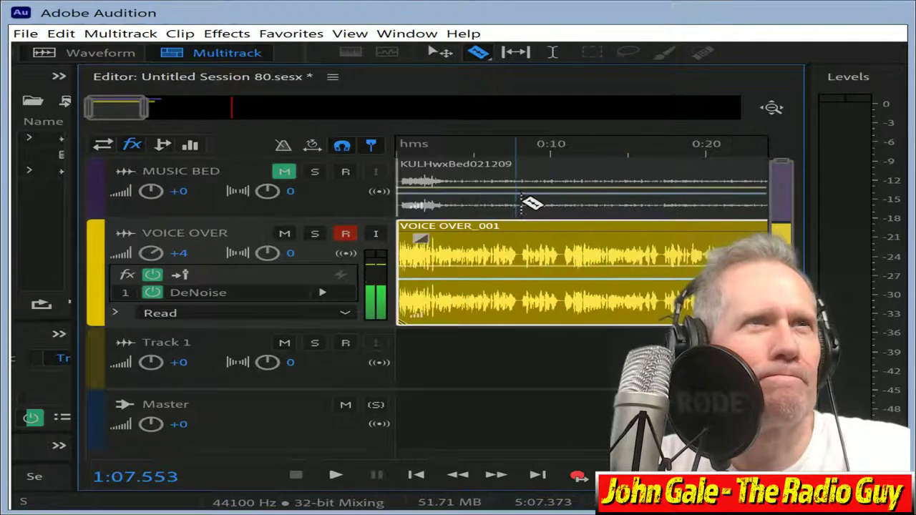
drag(499, 227, 540, 235)
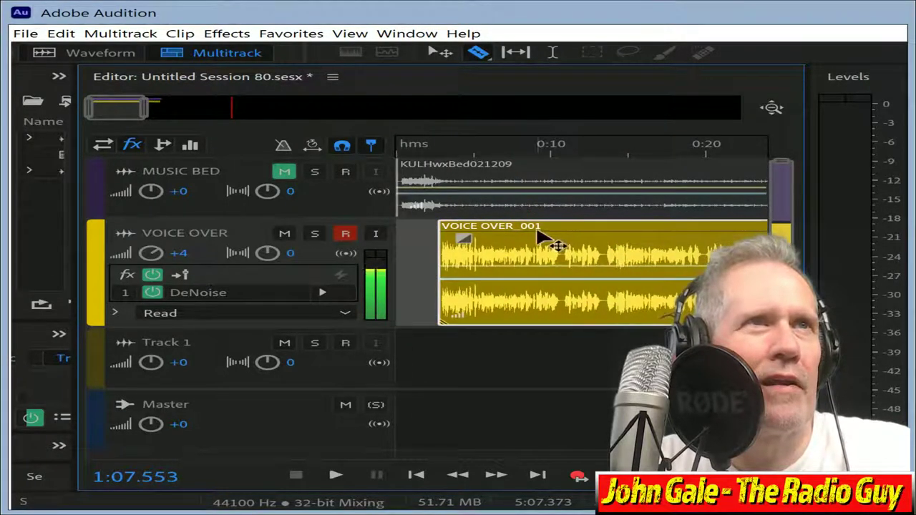
drag(650, 231, 640, 227)
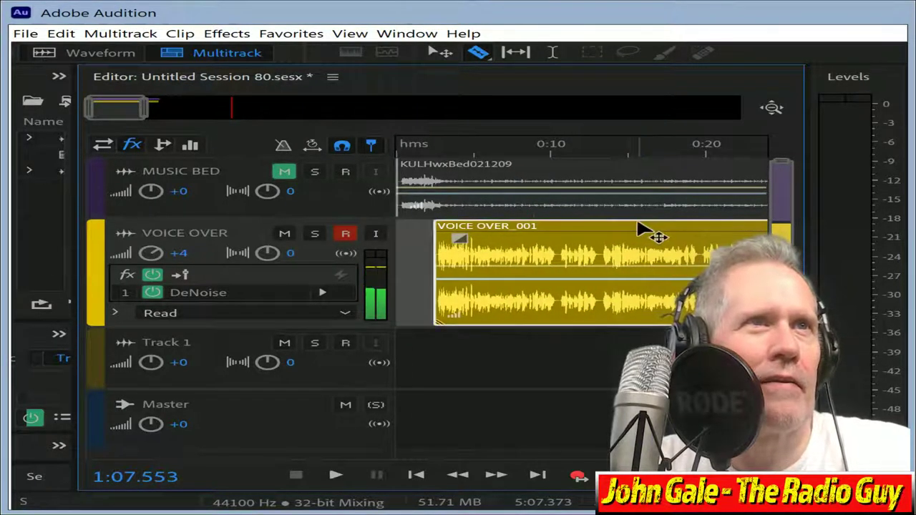
- Play the end of the voice-over clip, replaying it from about 0:26 to review the closing lines
drag(133, 107, 157, 113)
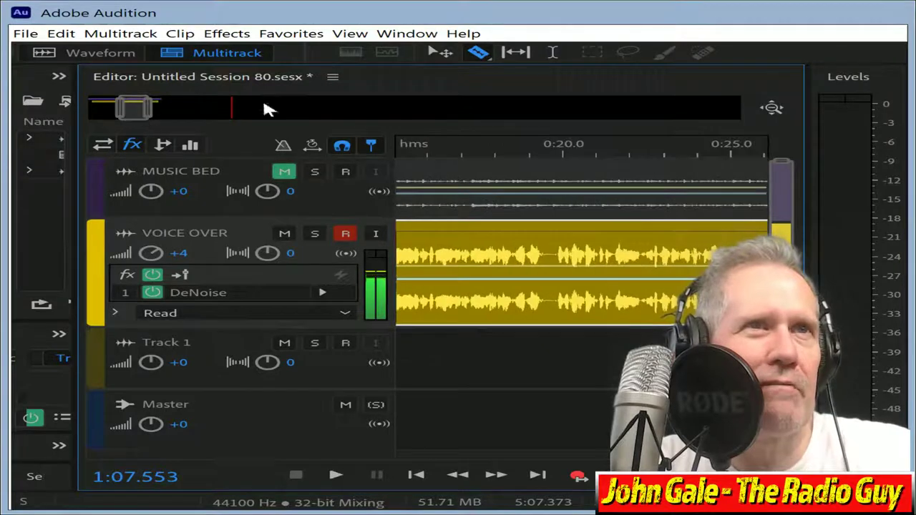
click(655, 149)
key(space)
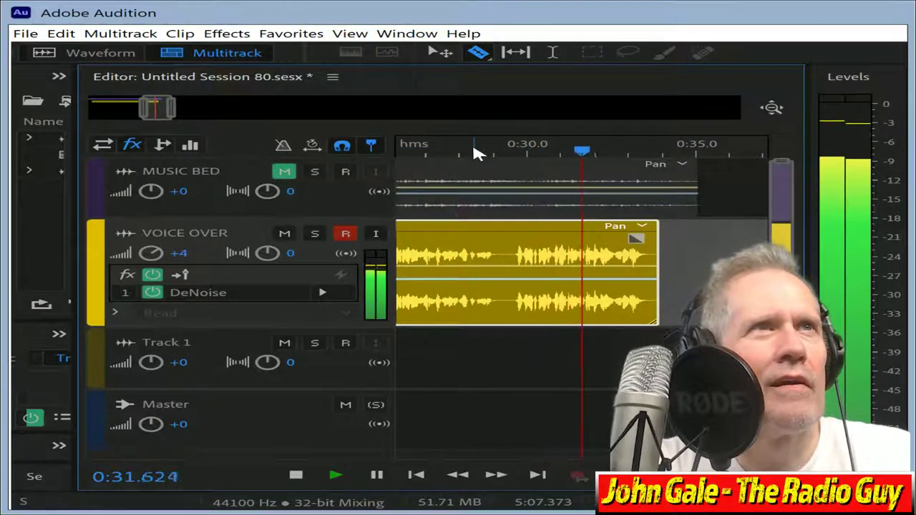
click(503, 151)
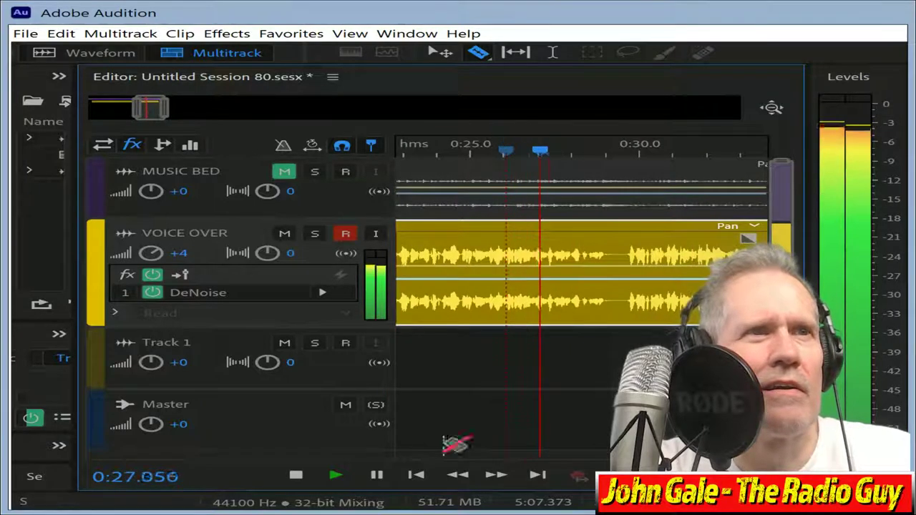
click(296, 475)
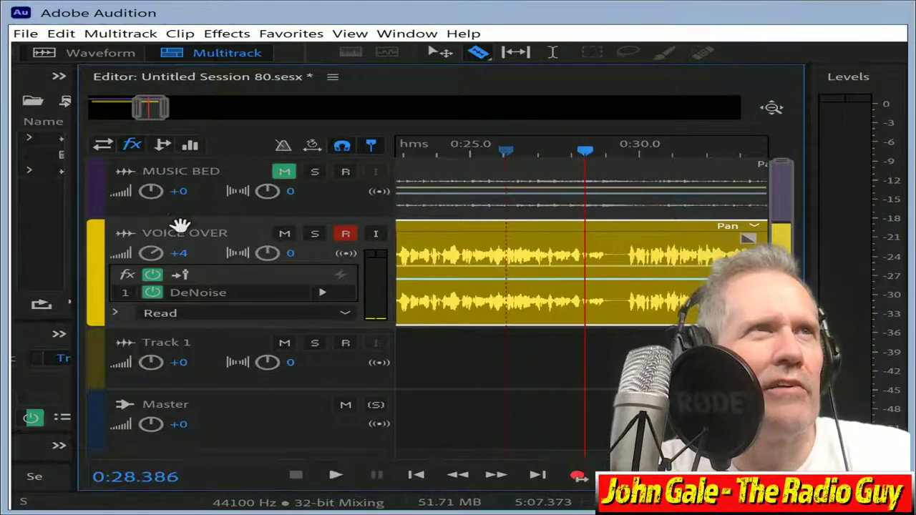
- Enlarge the timeline area and replay the voice-over between about 0:26.7 and 0:29 to locate a cut point
mouse_move(164, 109)
mouse_down()
mouse_move(138, 111)
mouse_move(148, 104)
mouse_move(136, 116)
mouse_move(147, 109)
mouse_up()
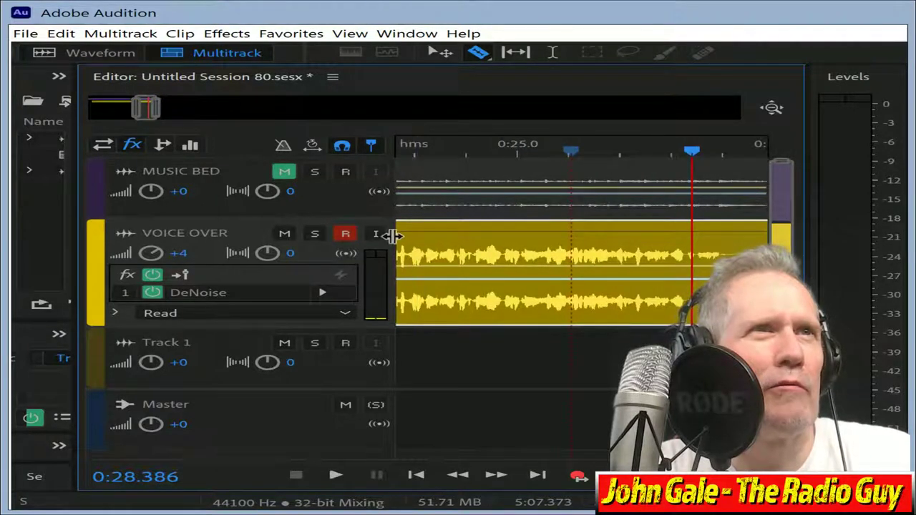
drag(395, 237, 49, 220)
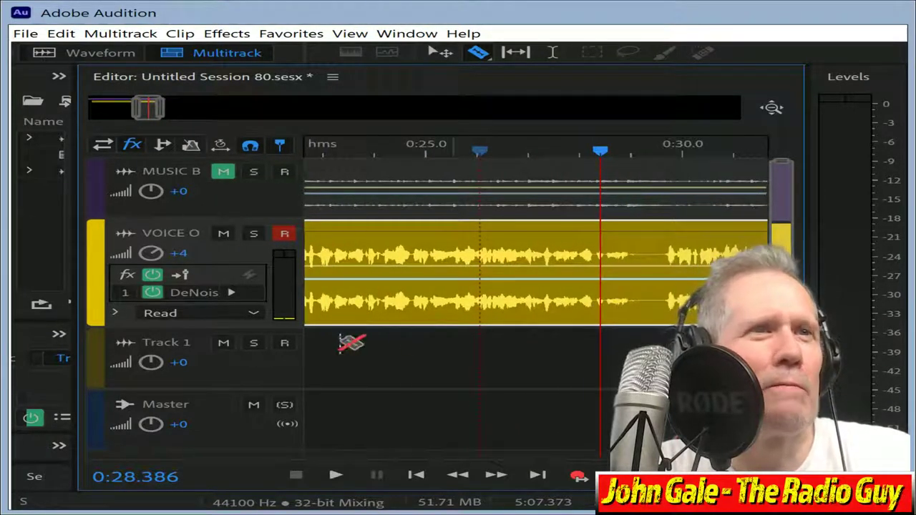
click(335, 477)
click(335, 477)
click(295, 477)
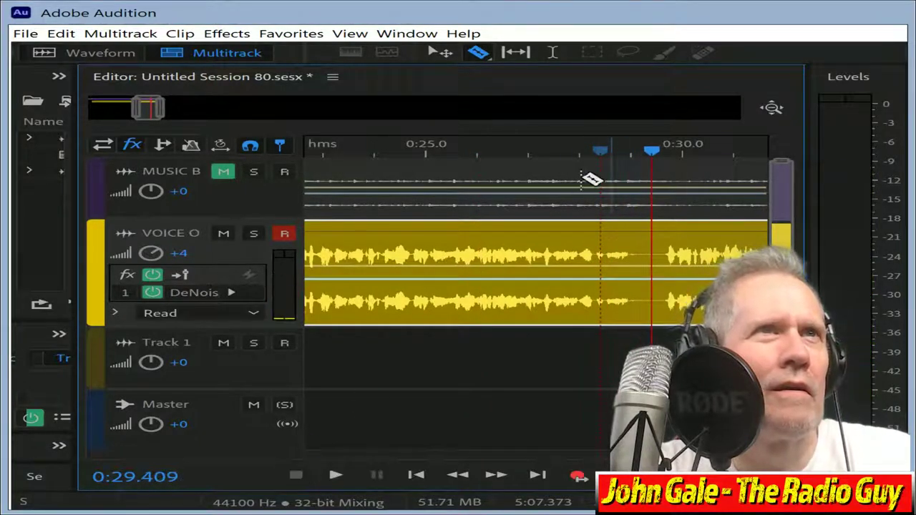
click(517, 154)
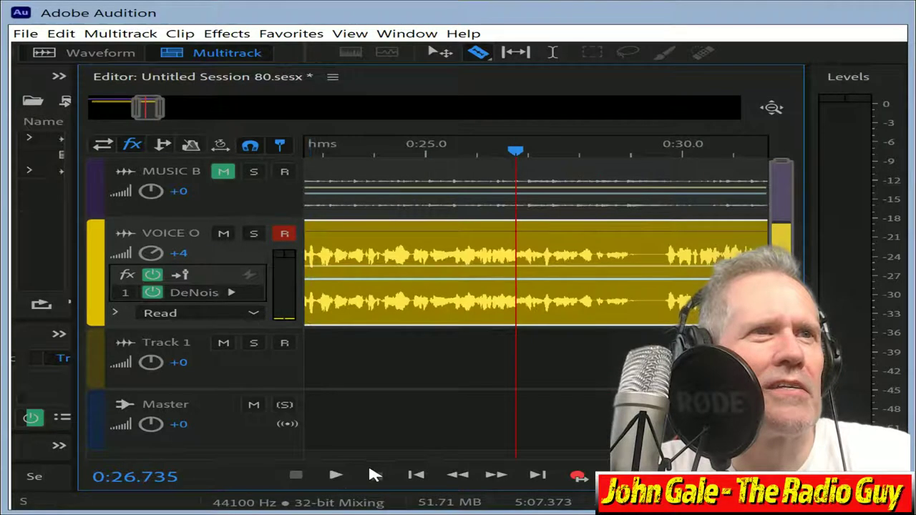
click(335, 477)
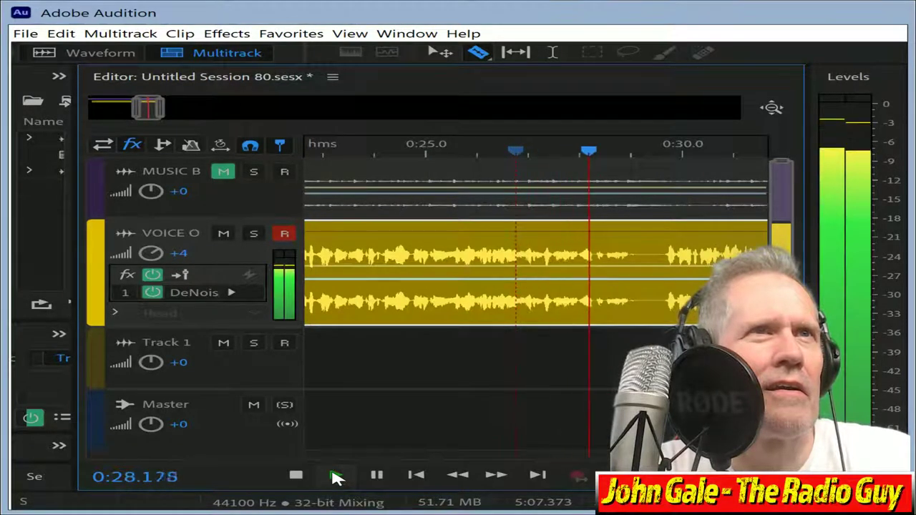
click(335, 477)
click(296, 477)
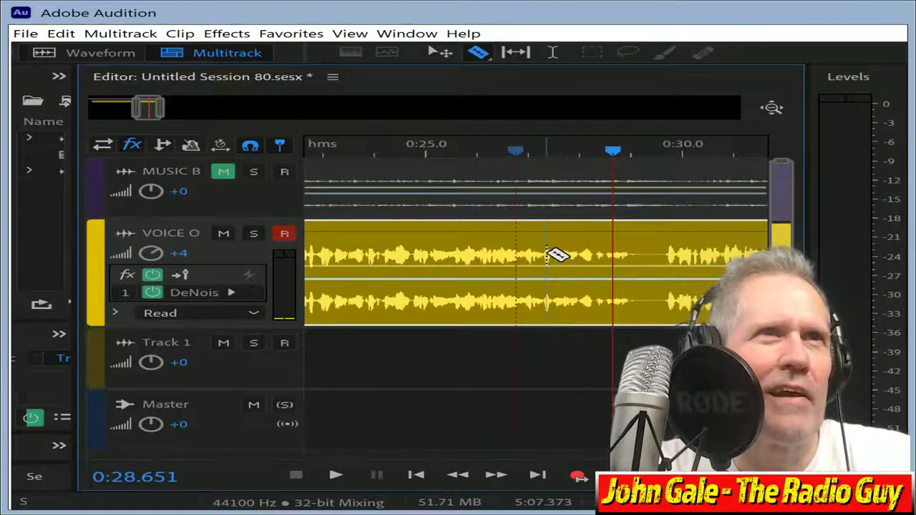
- Place the playhead at 0:27.283, in the gap between words, and split the voice-over clip there
drag(165, 111, 150, 109)
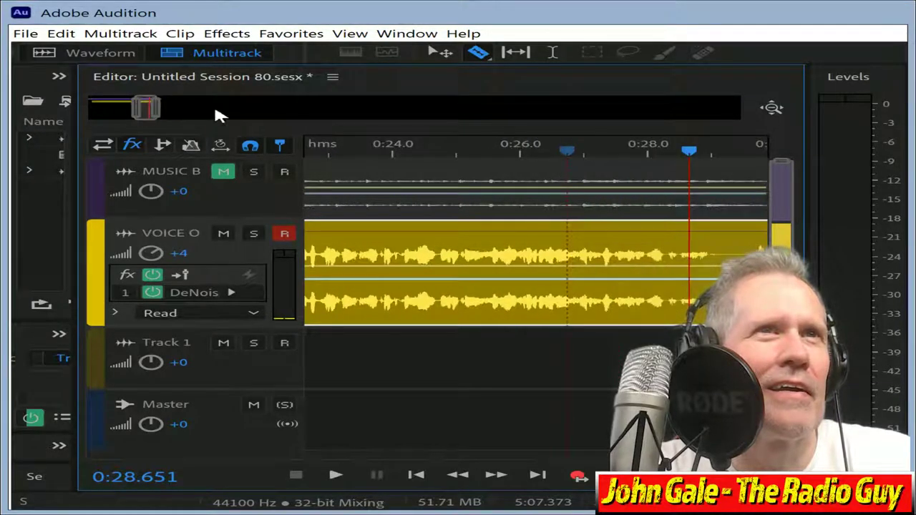
click(603, 152)
mouse_move(148, 108)
mouse_down()
mouse_move(133, 113)
mouse_move(142, 111)
mouse_up()
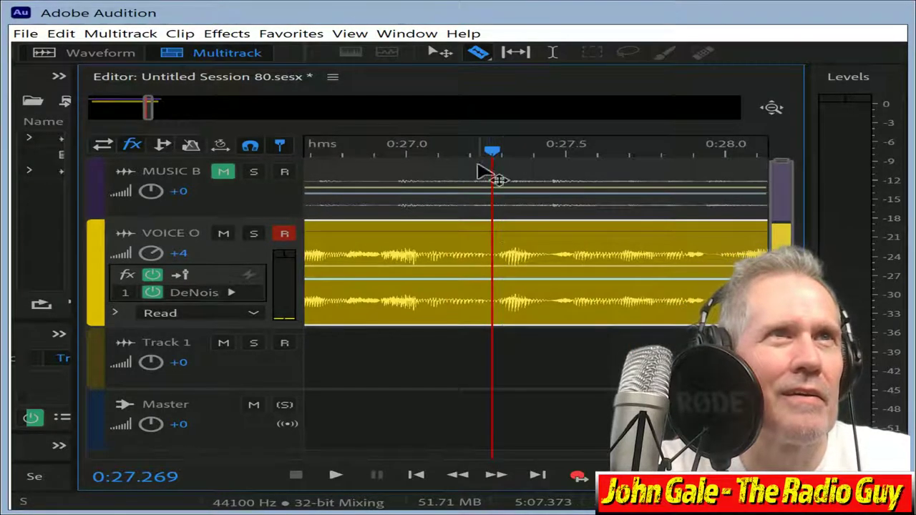
drag(494, 153, 499, 157)
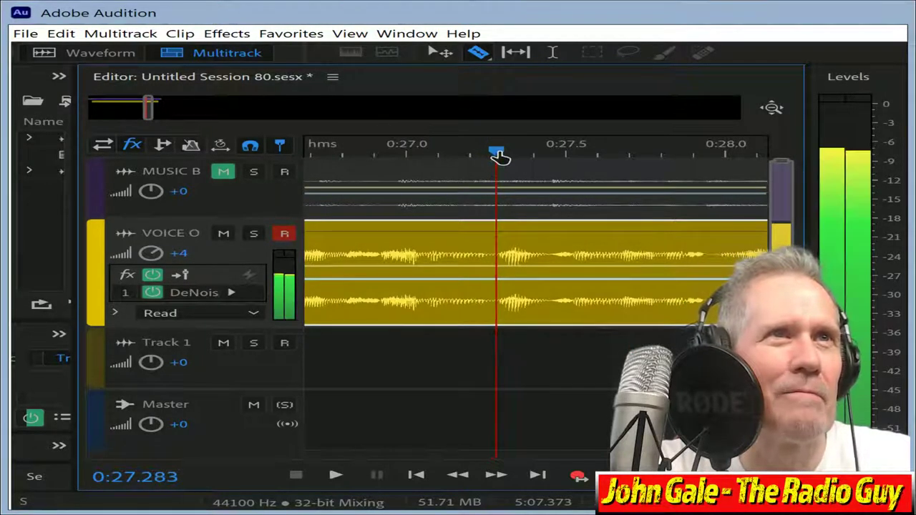
click(500, 248)
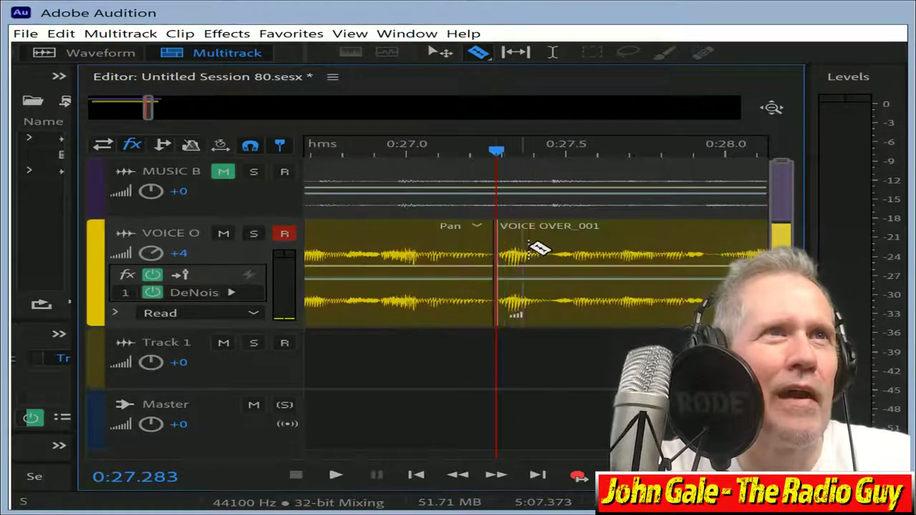
- Split the voice-over at 0:29.686, just before the closing line, and delete the segment between the two cuts
drag(154, 111, 184, 111)
click(394, 152)
key(space)
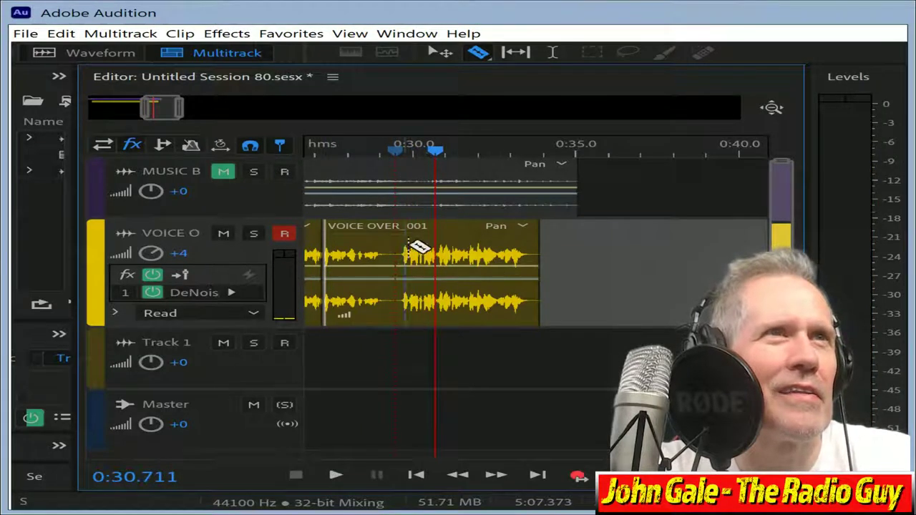
drag(174, 105, 149, 108)
drag(420, 154, 451, 174)
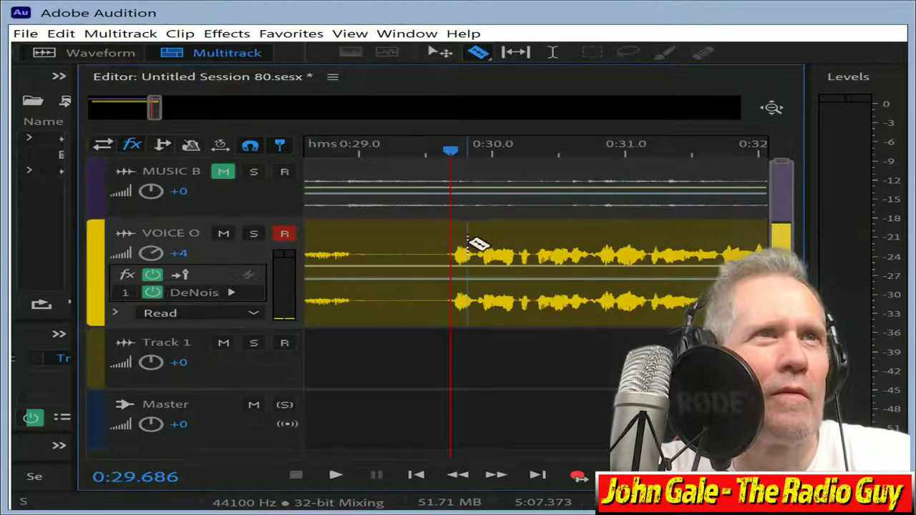
click(451, 262)
click(383, 232)
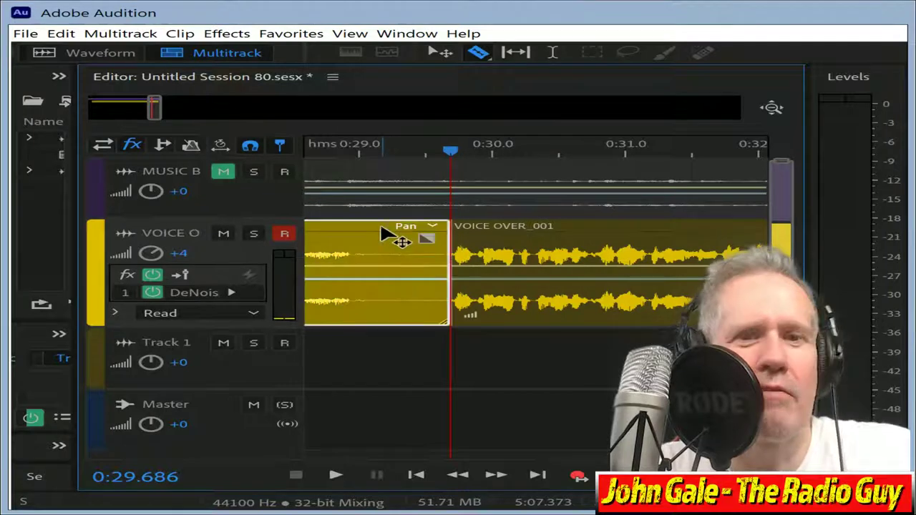
key(Delete)
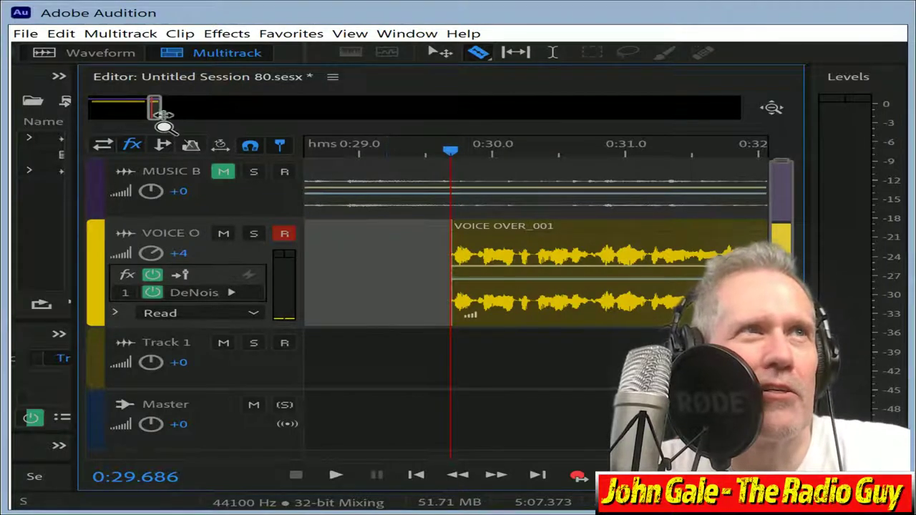
- Move the closing voice-over clip back against the preceding segment to close the gap, and play across the join
scroll(162, 116, down, 4)
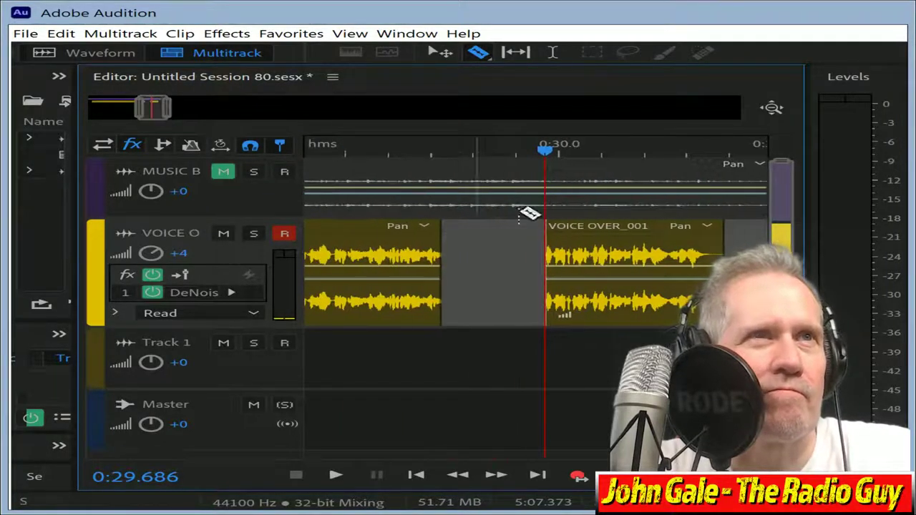
drag(612, 233, 509, 233)
click(401, 152)
key(space)
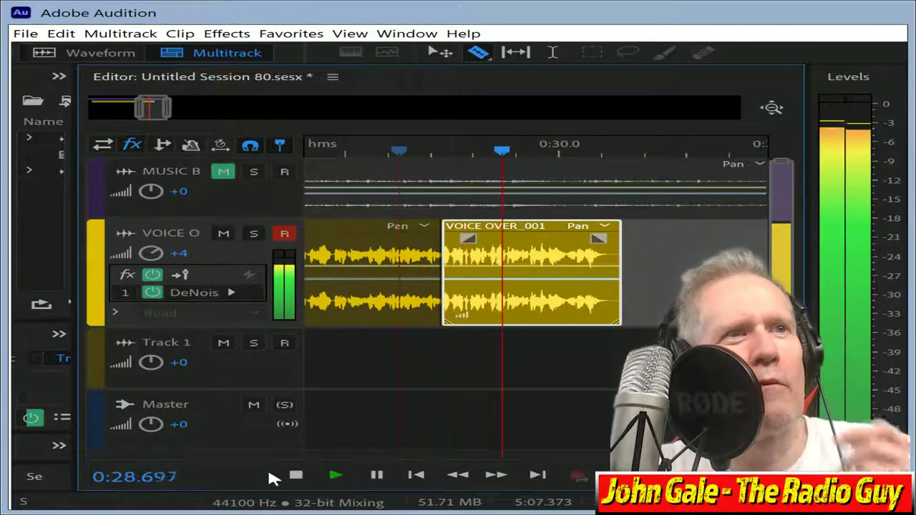
click(313, 472)
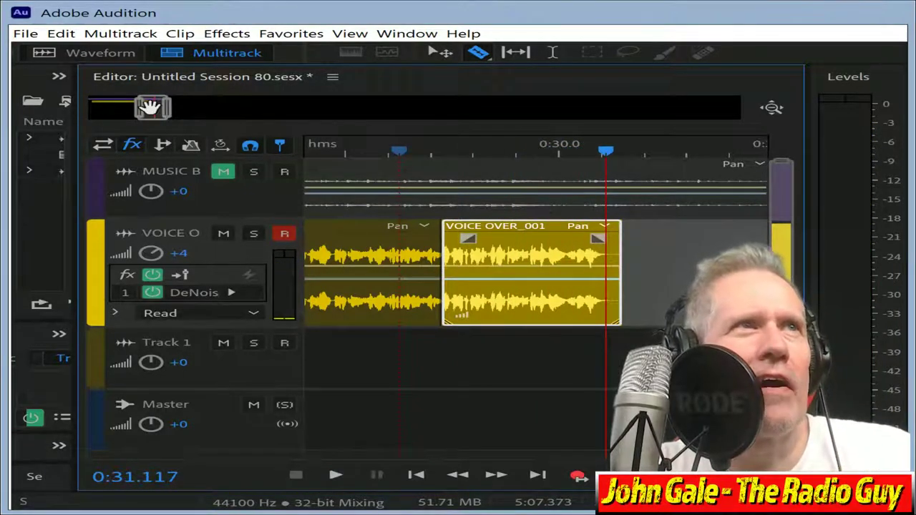
- Unmute the music bed track and mix the whole session down to a new stereo file
drag(150, 108, 68, 103)
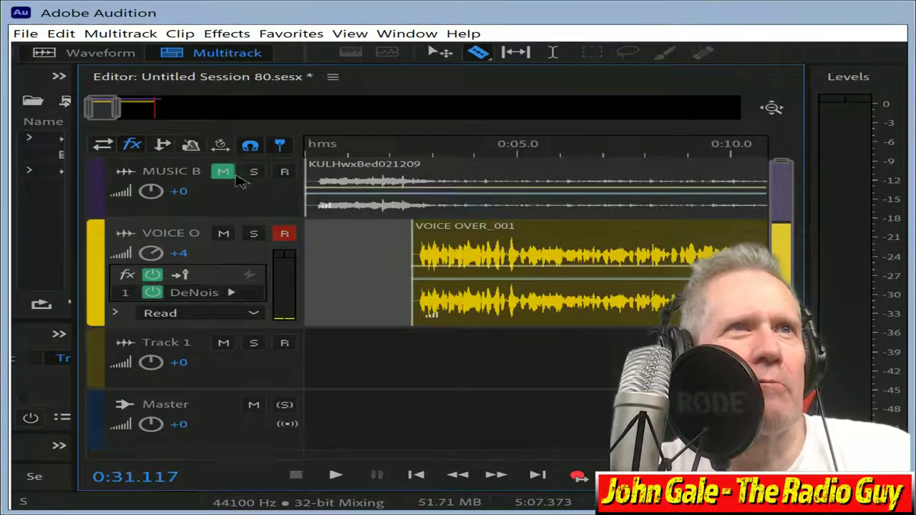
click(234, 176)
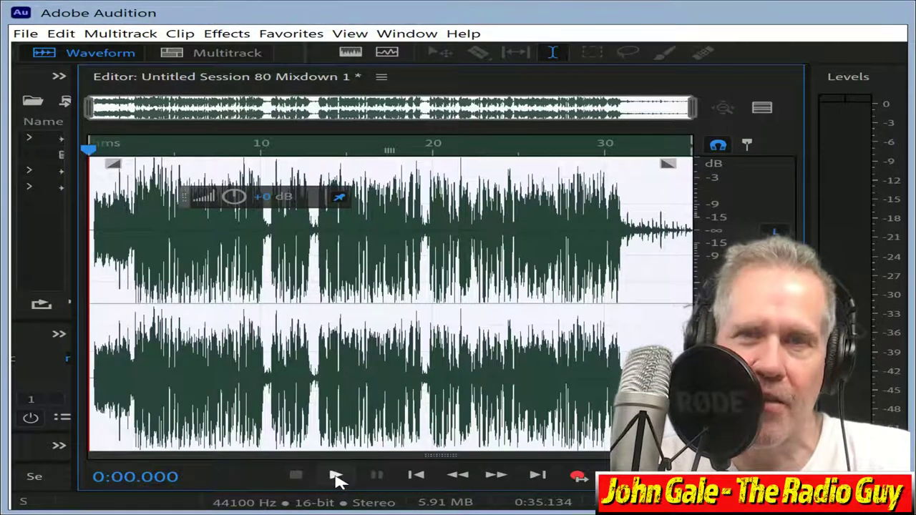
- Play the mixdown from the beginning and replay it from about 0:26 to check the edited ending
click(335, 477)
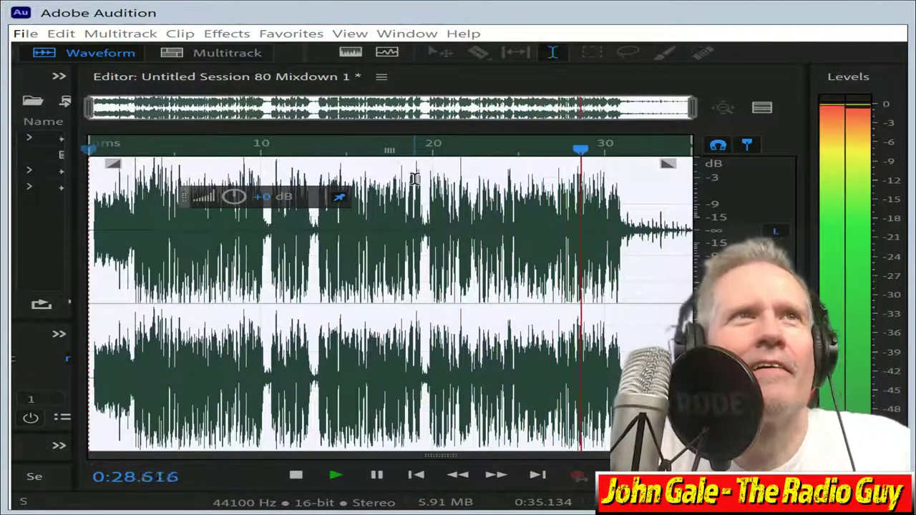
click(534, 153)
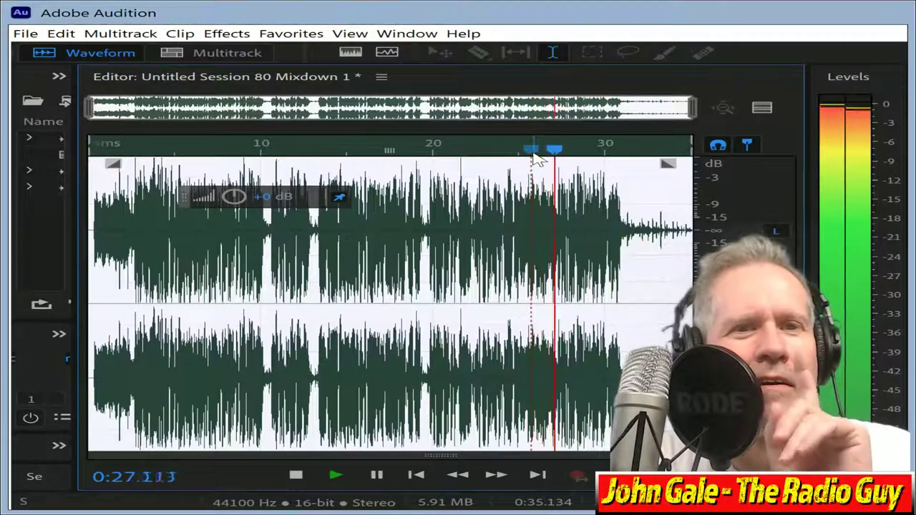
click(296, 477)
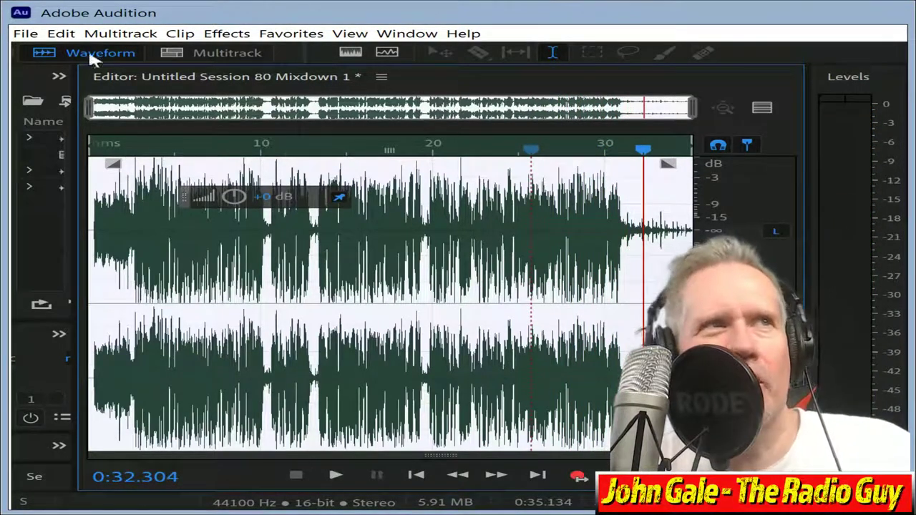
- Delete the mixdown's music tail from 0:32.304 to the end
drag(98, 109, 437, 154)
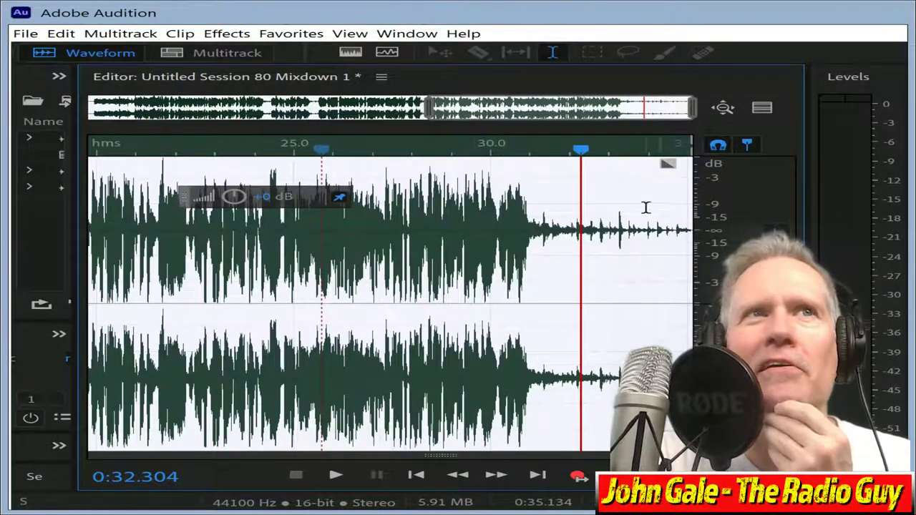
drag(585, 233, 698, 231)
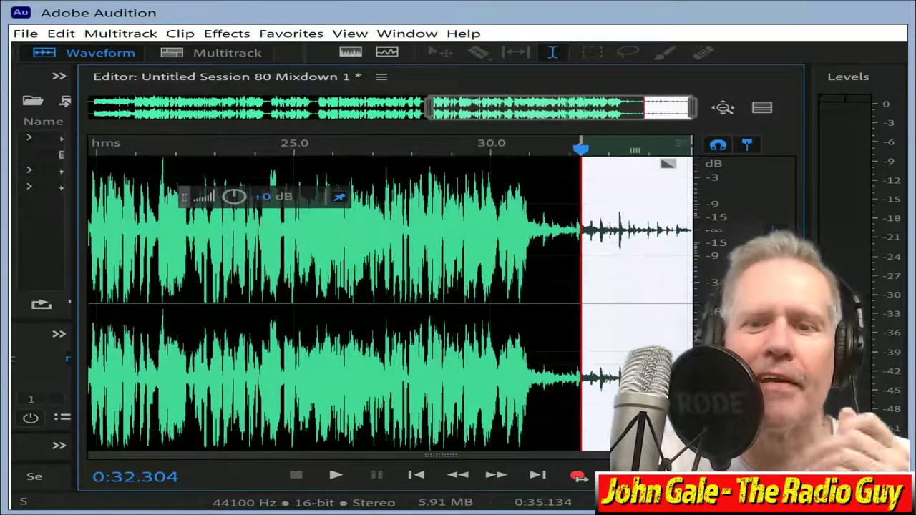
key(Delete)
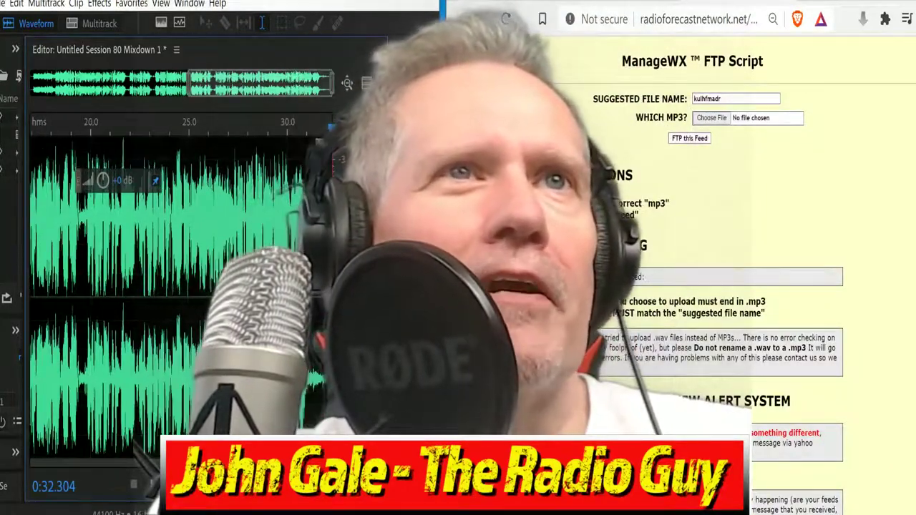
- Apply the Fade Out favorite to the mixdown from 0:30.965 to the end, and clear the selection
click(306, 208)
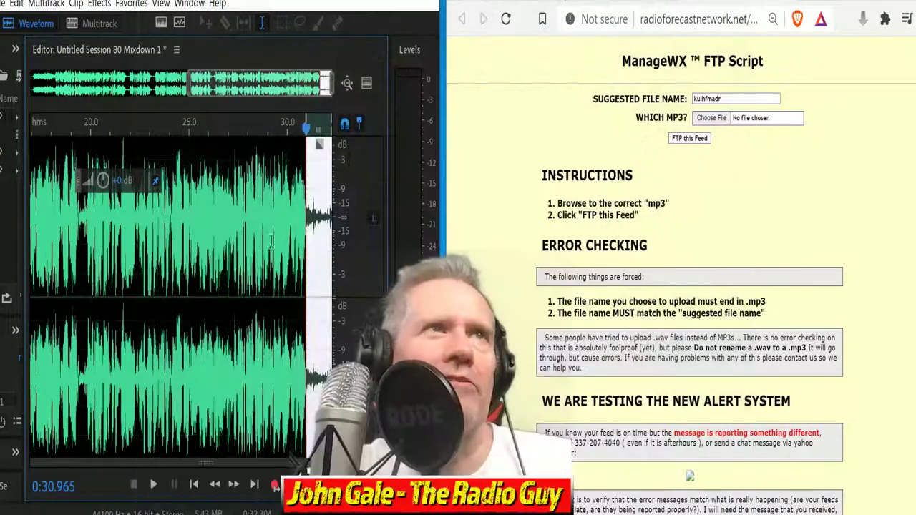
click(132, 5)
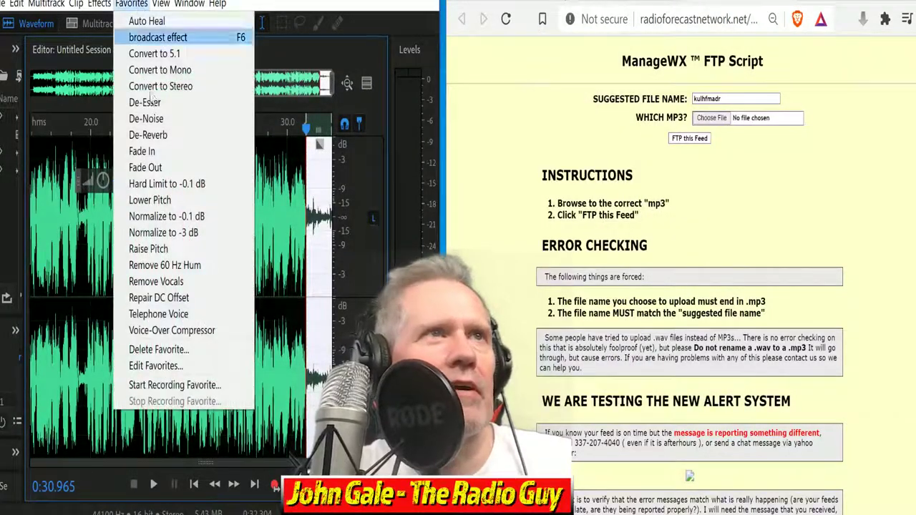
click(146, 167)
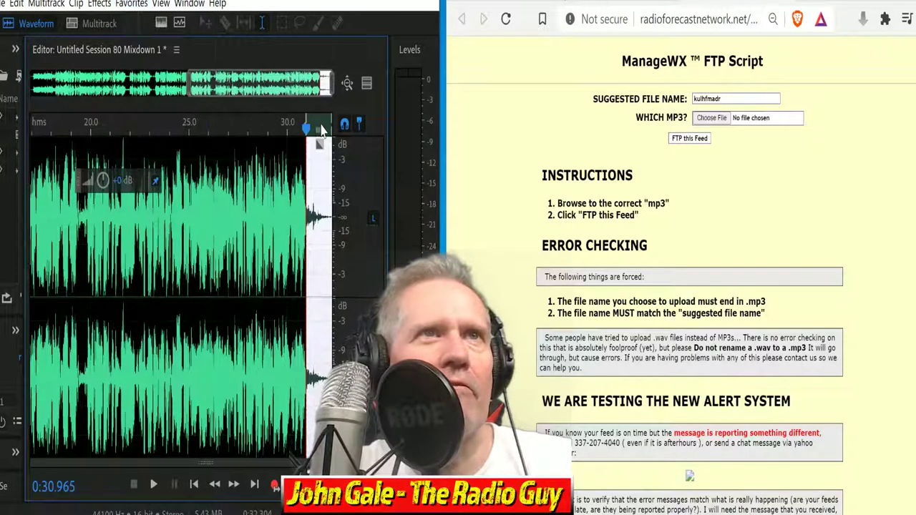
right_click(322, 129)
click(366, 187)
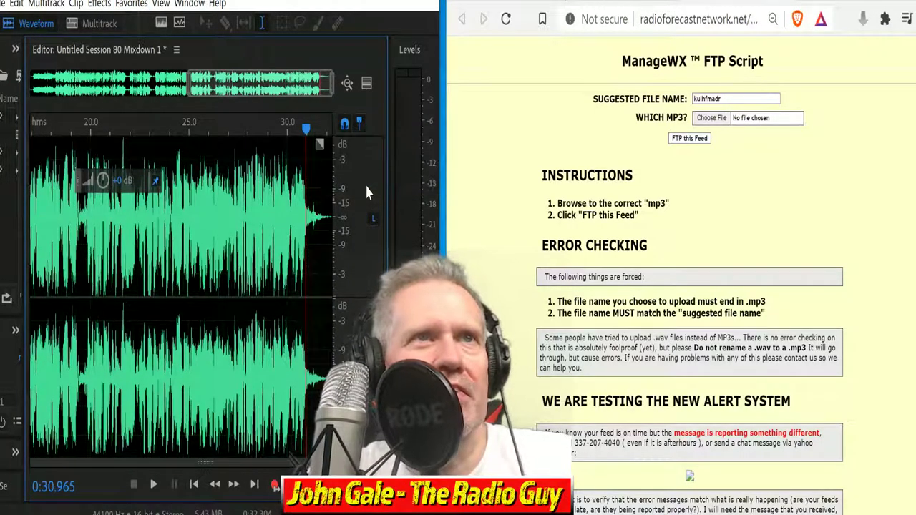
- Play the opening of the mixdown and delete the roughly 0.3 seconds of silence before the music starts
key(space)
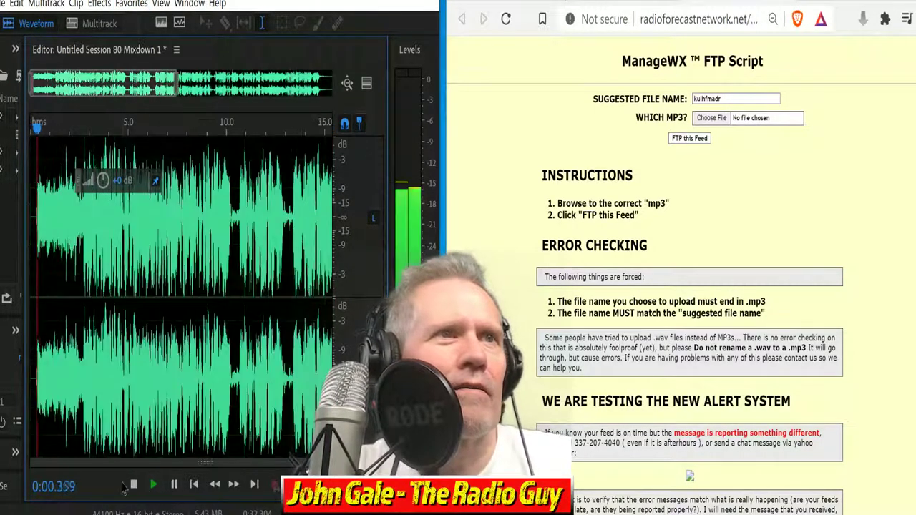
key(space)
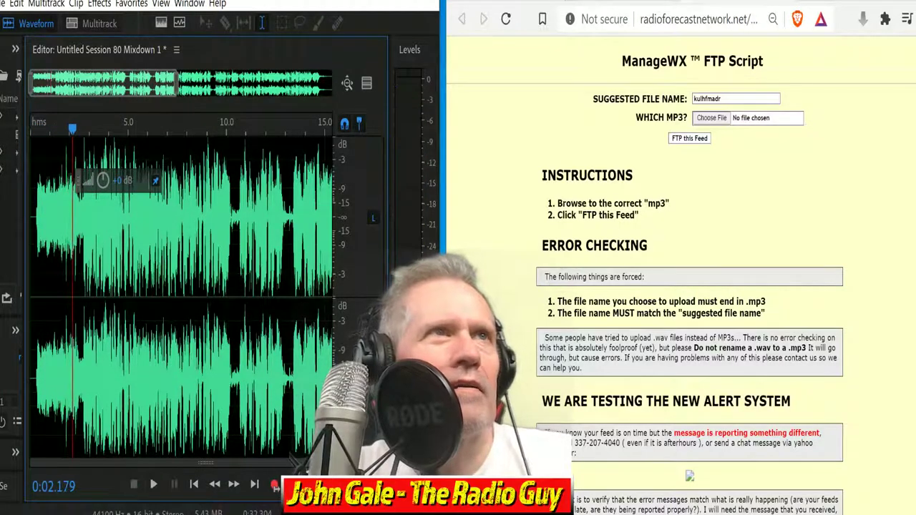
drag(177, 84, 58, 109)
drag(58, 212, 30, 212)
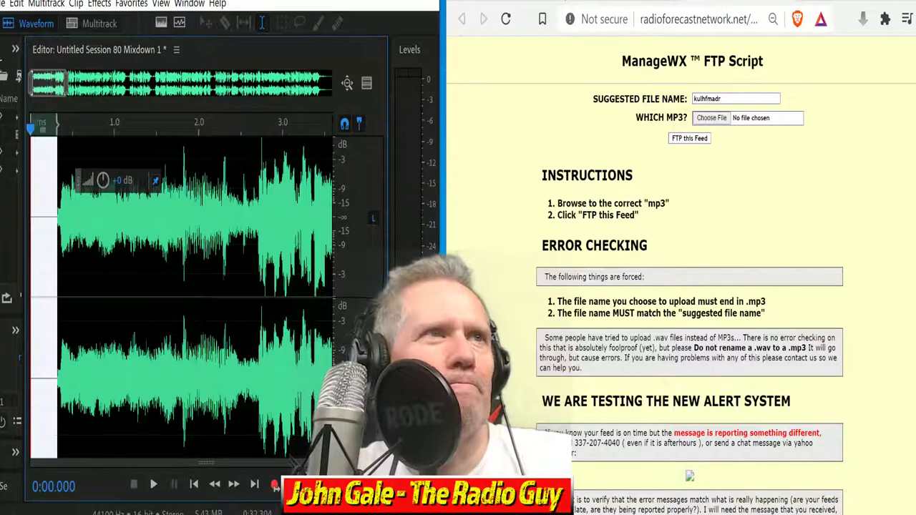
key(Delete)
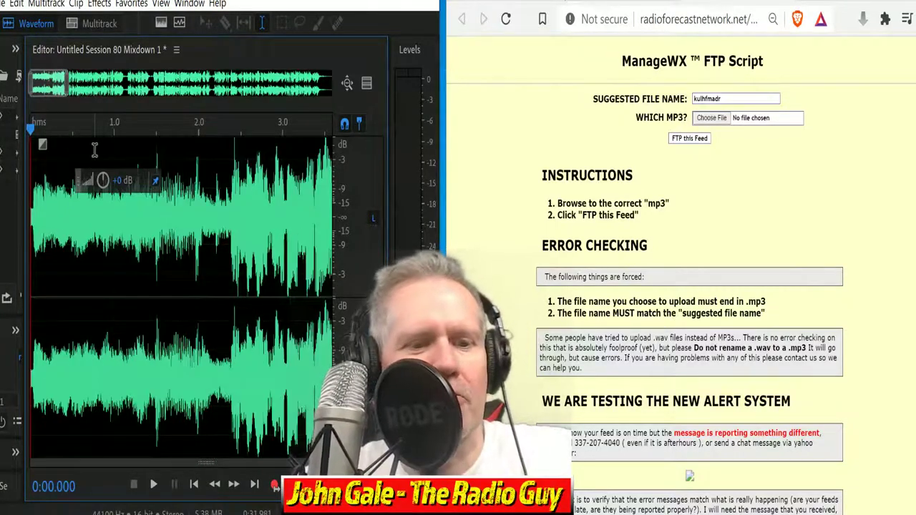
- Export the mixdown to E: in MP3 format as kulhfmadr.mp3, overwriting the existing file
key(ctrl+shift+e)
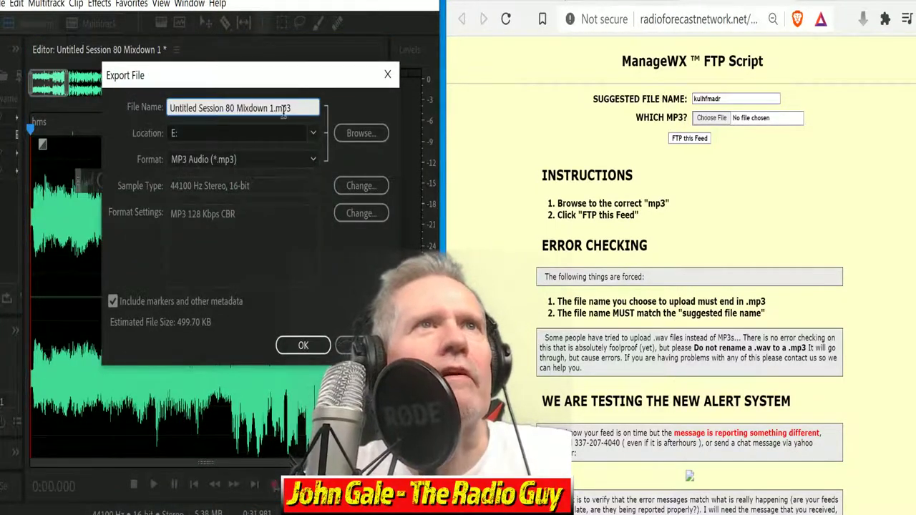
drag(275, 109, 169, 108)
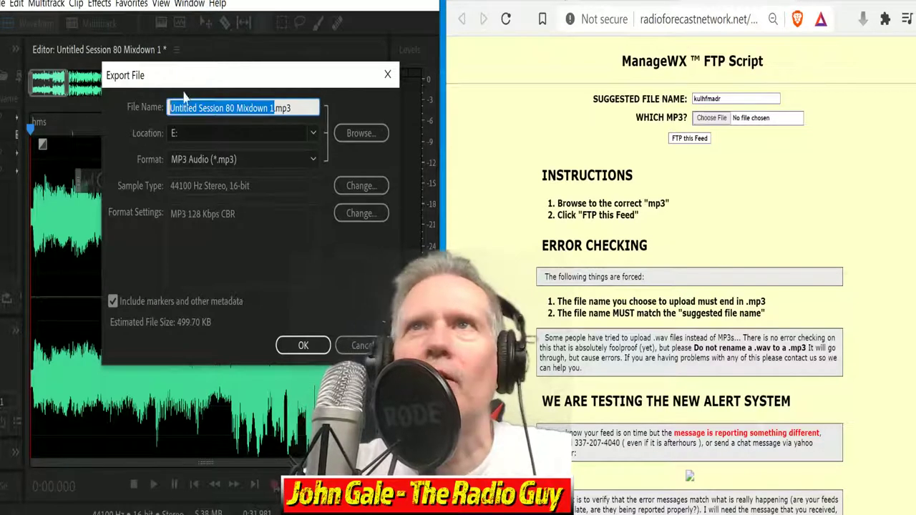
text(kulhfmadr)
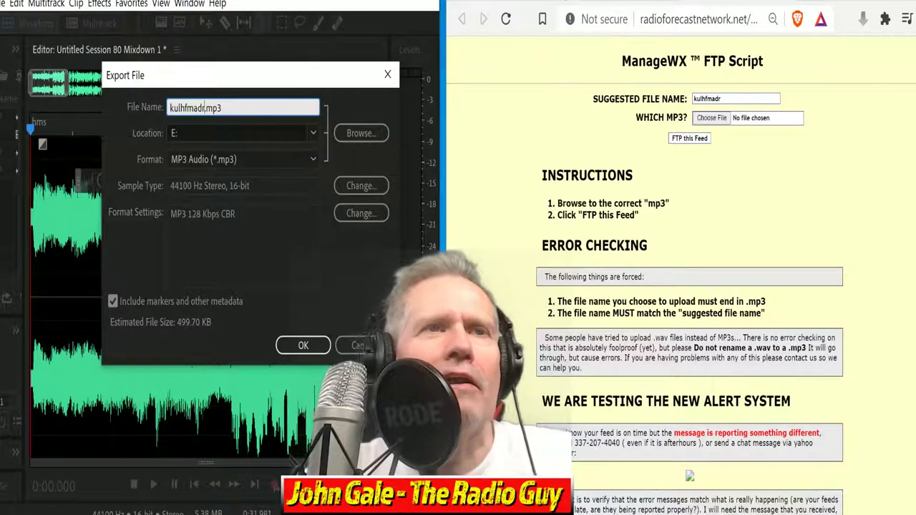
click(315, 343)
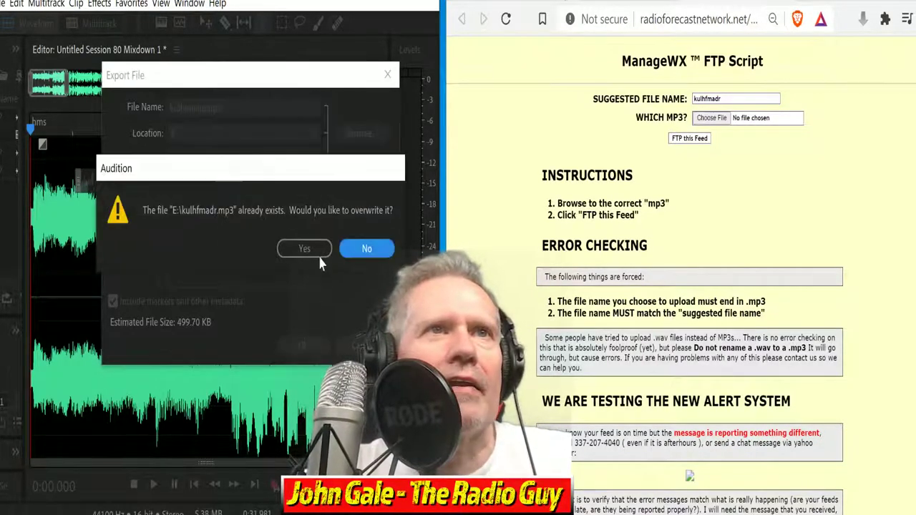
click(304, 249)
- Choose kulhfmadr.mp3 from the E: drive as the upload file on the ManageWX FTP Script page
click(711, 119)
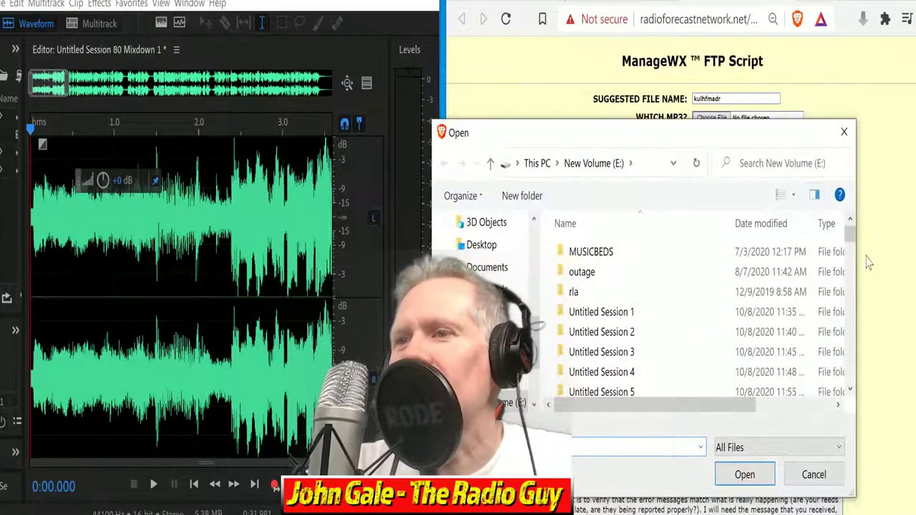
drag(734, 136, 768, 118)
drag(890, 222, 895, 235)
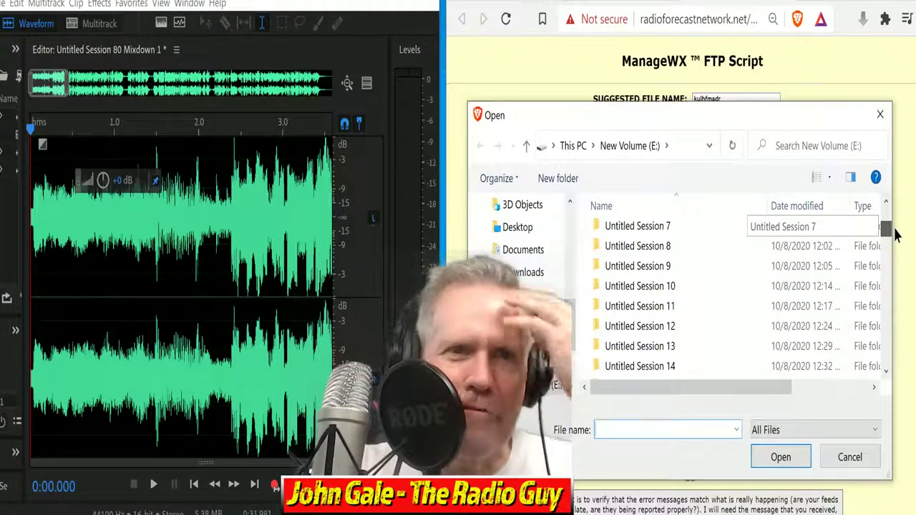
drag(895, 235, 896, 285)
drag(759, 129, 722, 156)
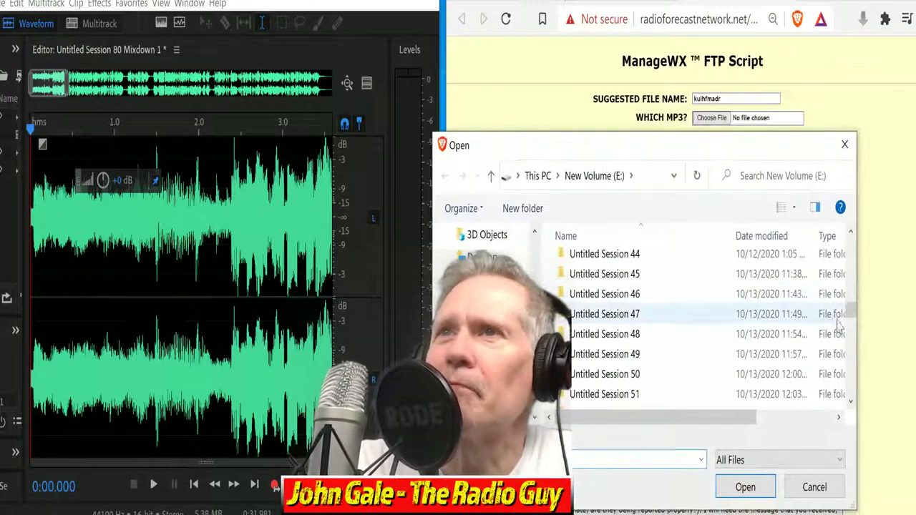
drag(852, 311, 871, 357)
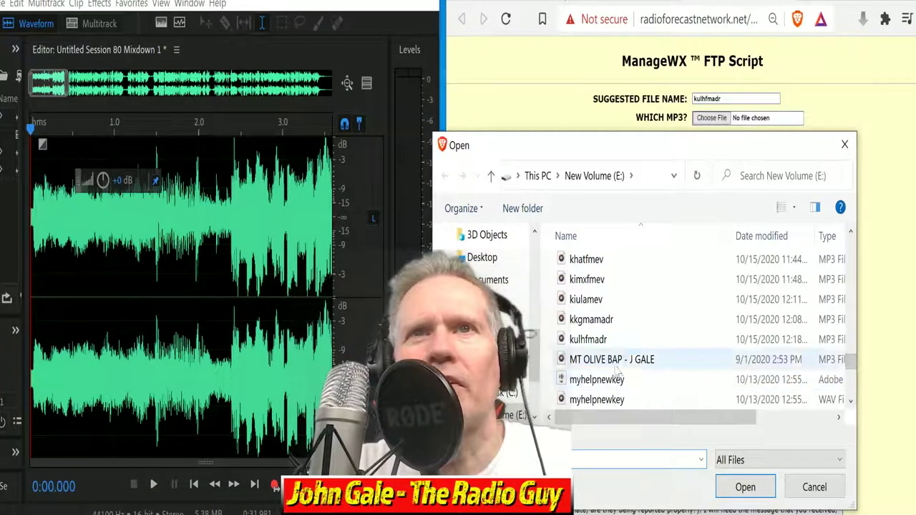
click(607, 342)
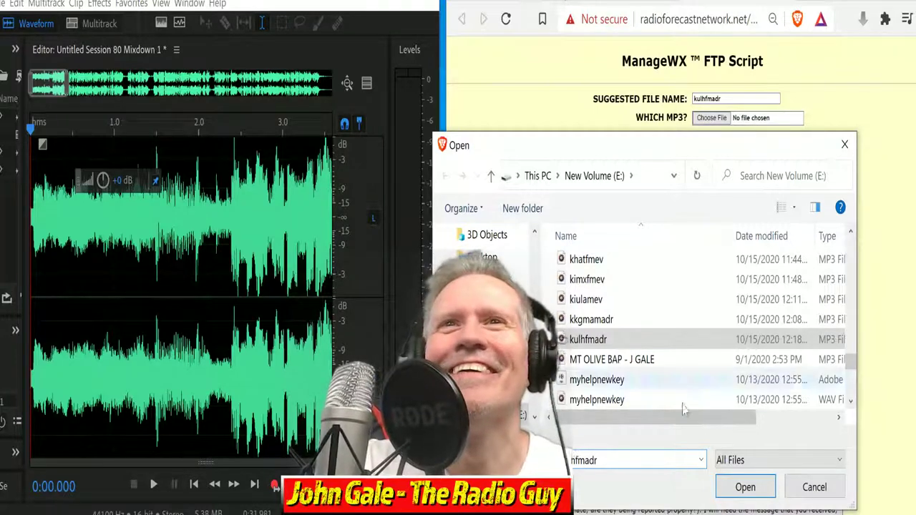
click(750, 492)
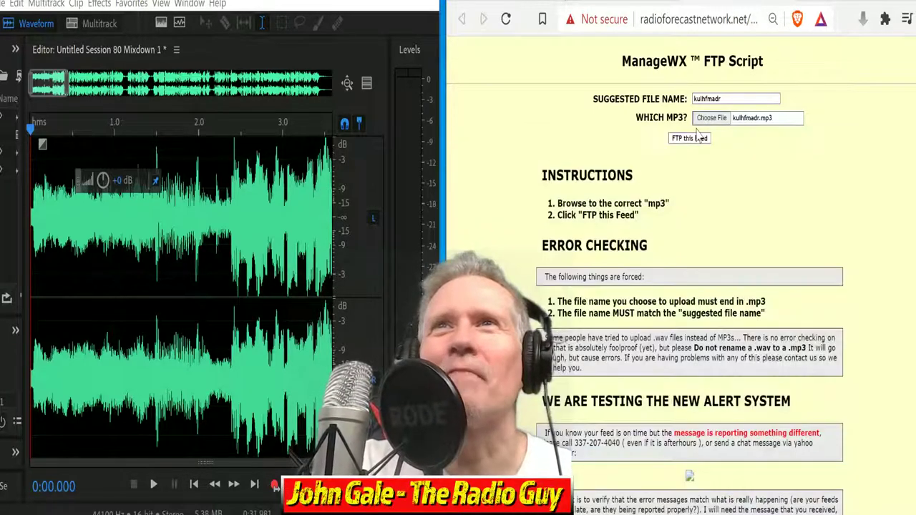
- Send the KULH feed by FTP and close the results window
click(695, 141)
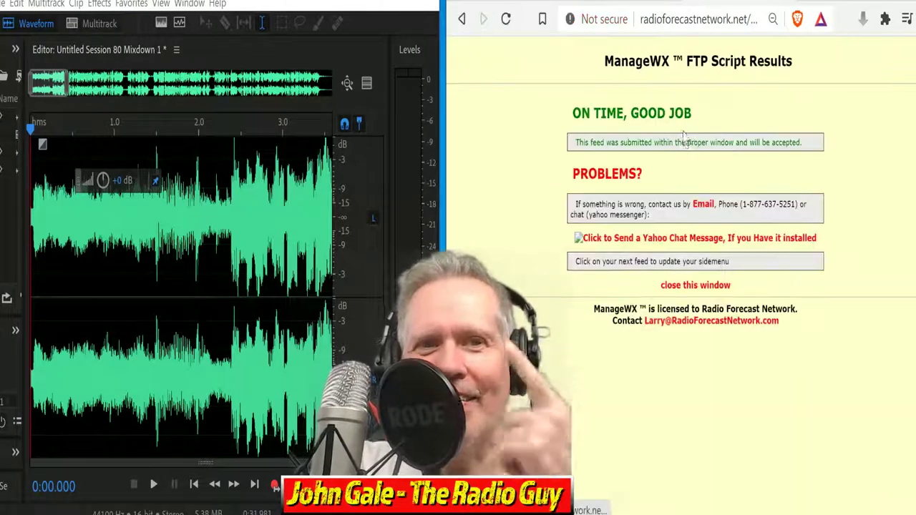
click(685, 287)
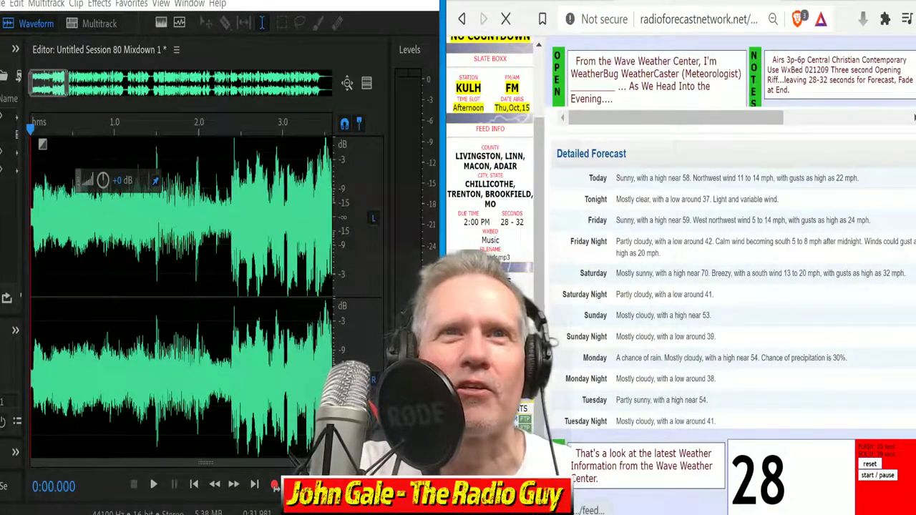
- Close all open files and the session in Audition without saving them
click(5, 5)
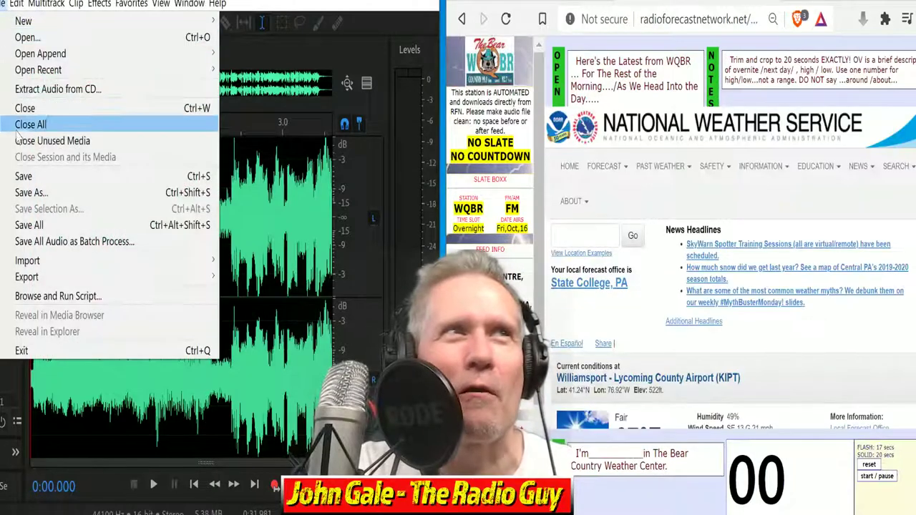
click(21, 127)
click(275, 279)
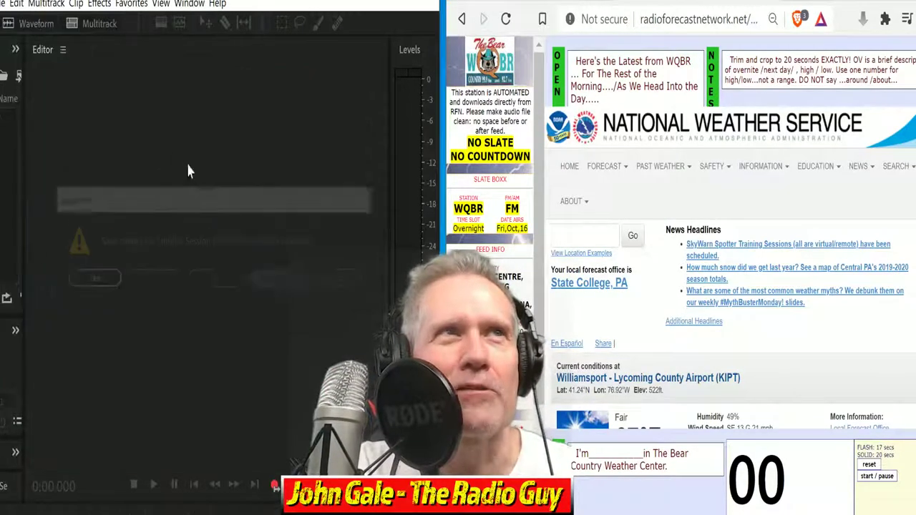
- Create a multitrack session from the DRY NEW template, with E: as its folder location
click(98, 23)
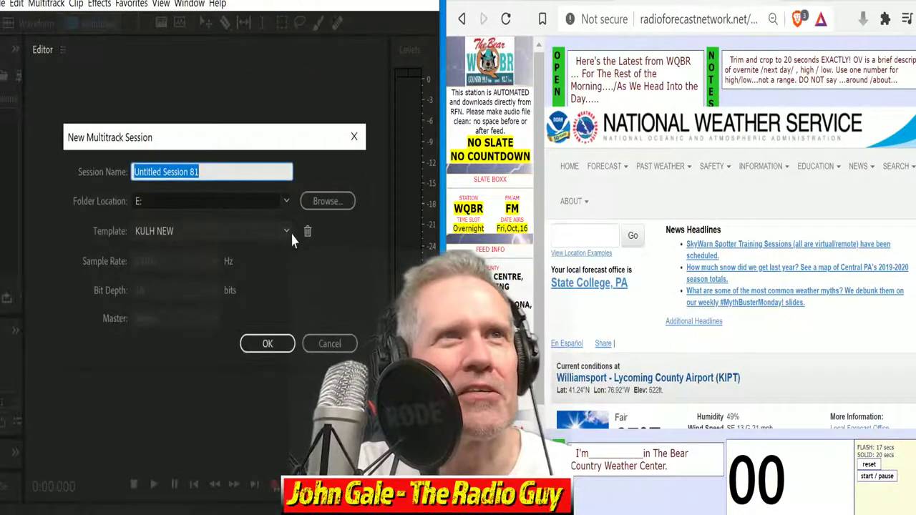
click(286, 231)
click(186, 299)
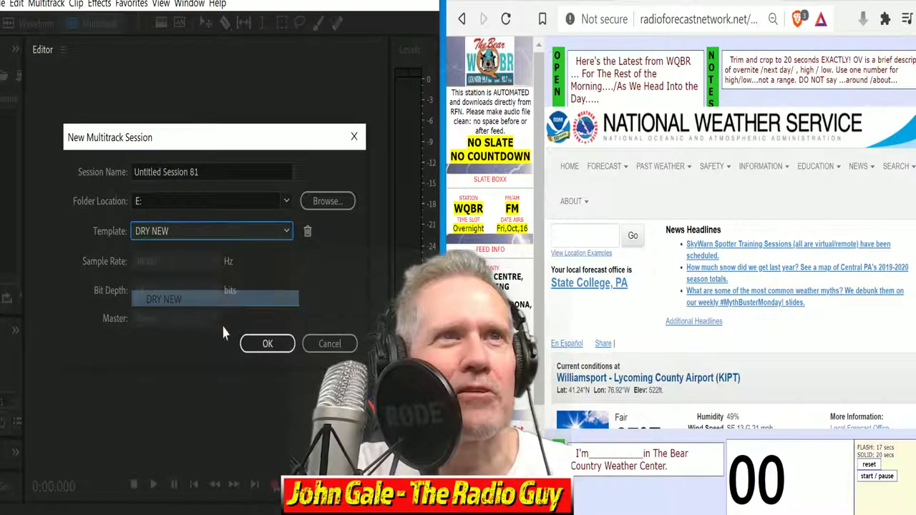
click(267, 344)
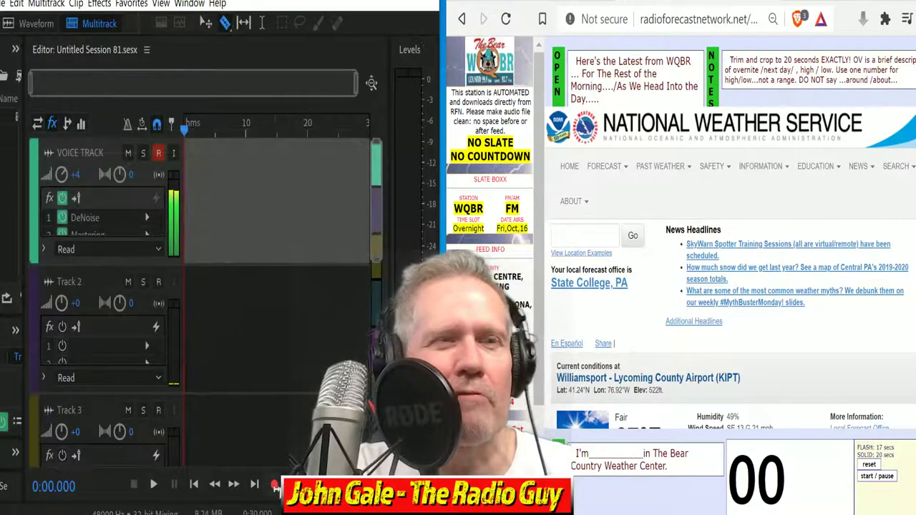
- Record the WQBR forecast on the VOICE TRACK while reading the detailed Avis PA forecast and timing the take with the page's stopwatch
key(shift+space)
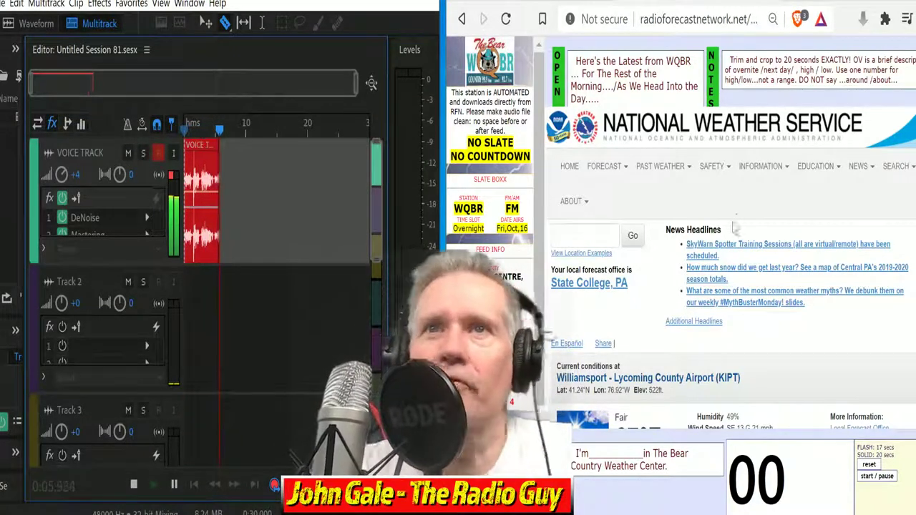
scroll(809, 146, down, 5)
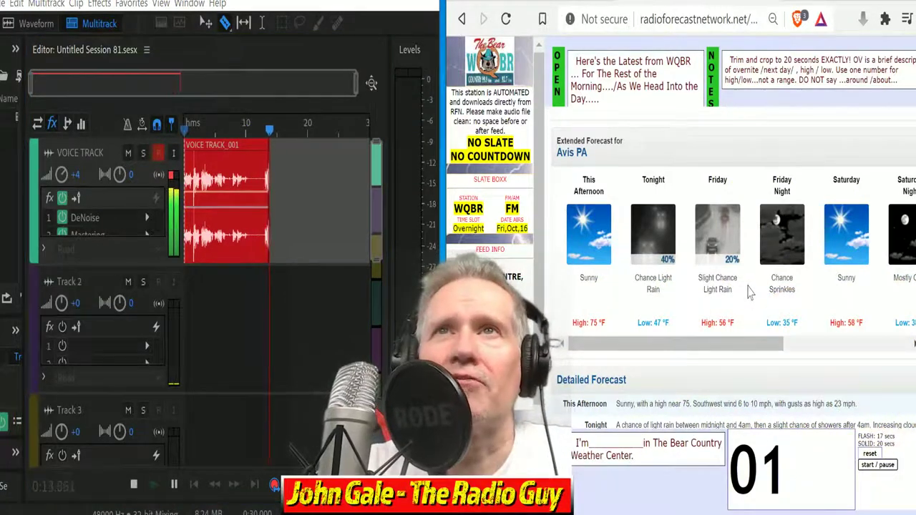
scroll(749, 287, down, 4)
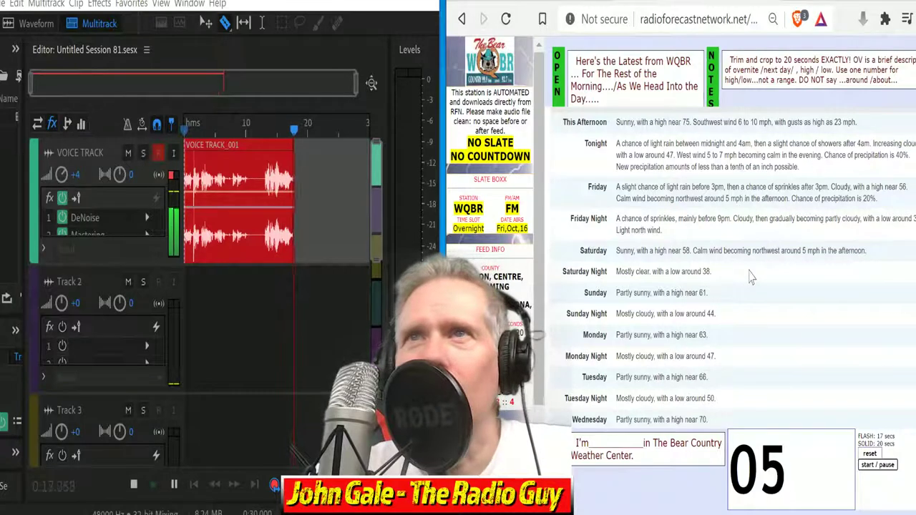
scroll(752, 269, up, 2)
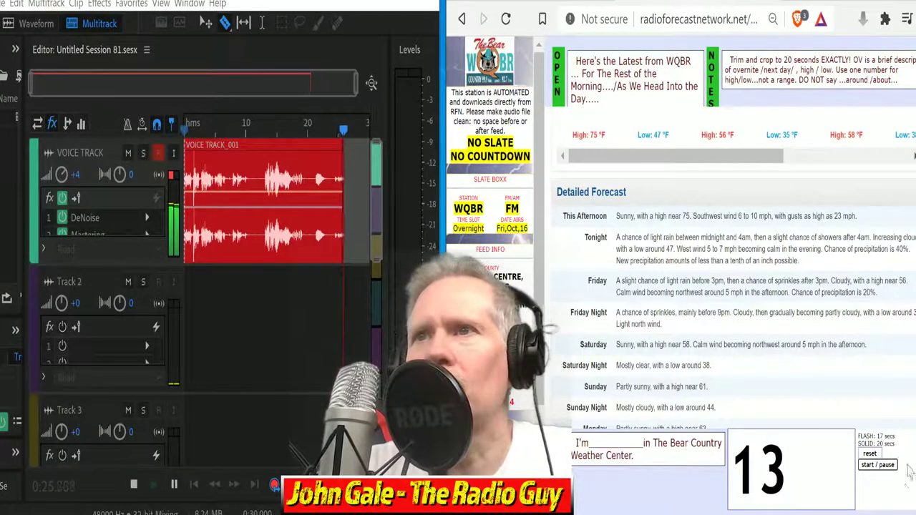
click(886, 466)
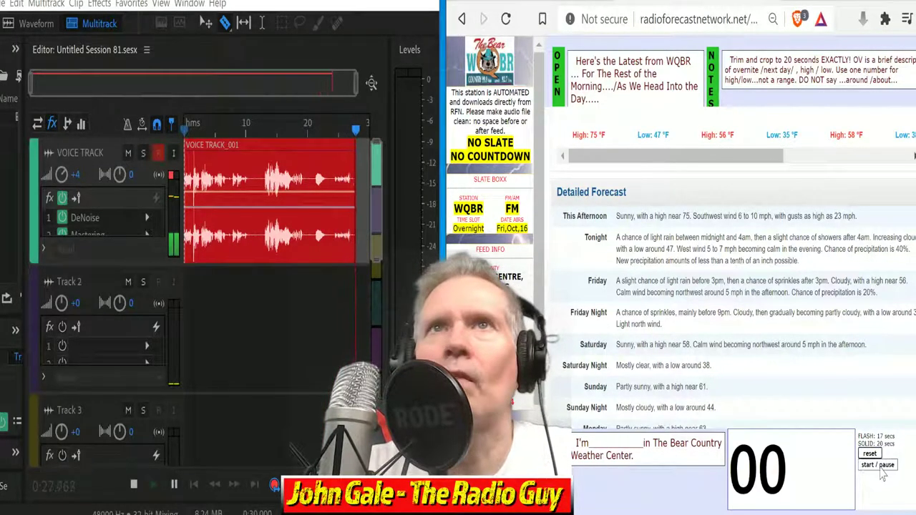
click(882, 467)
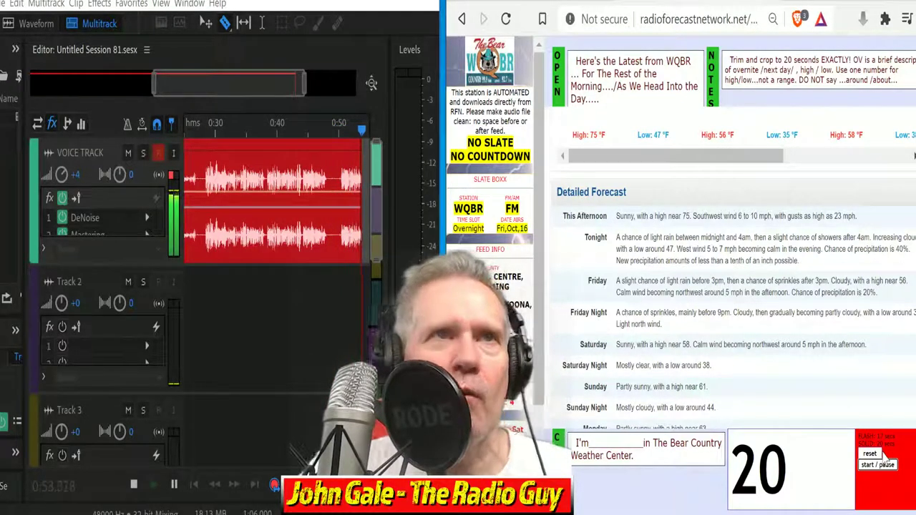
click(133, 485)
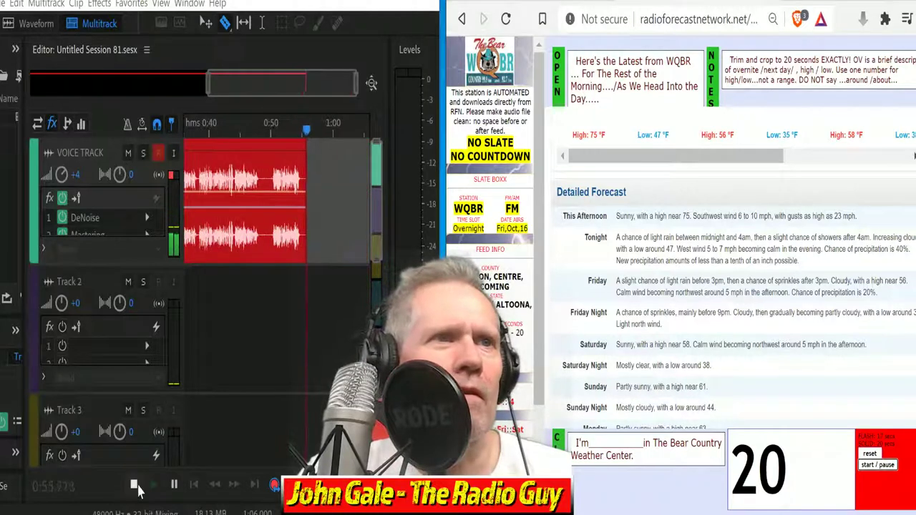
click(134, 486)
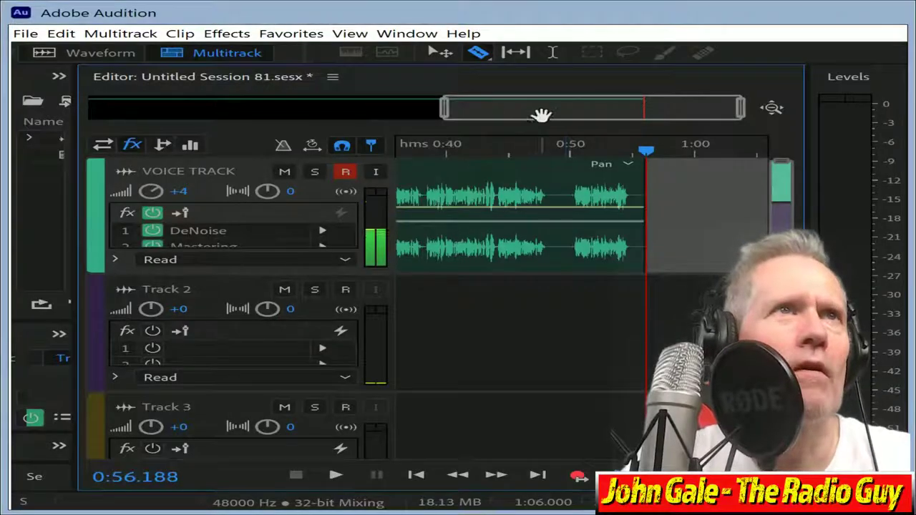
- Split the voice clip just before the final take at about 28 s, delete the earlier portion and move the take to the session start
drag(257, 92, 190, 101)
drag(409, 123, 379, 123)
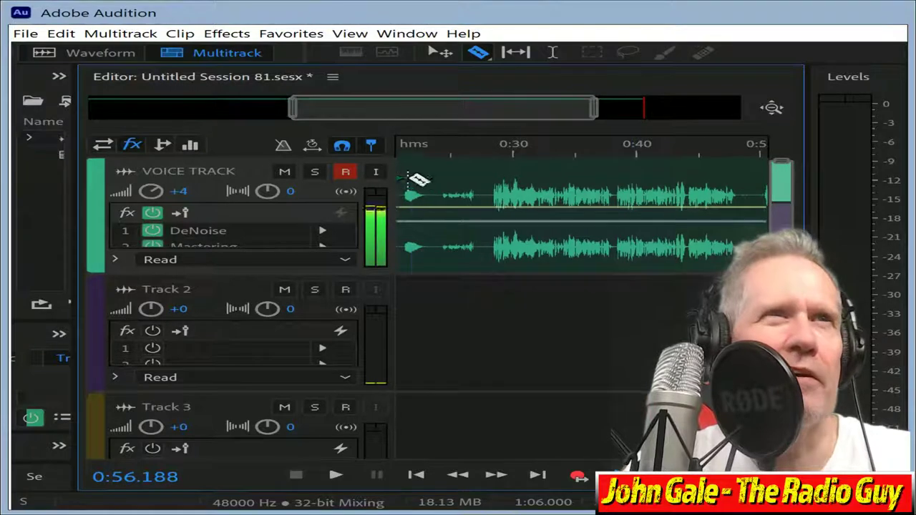
click(493, 189)
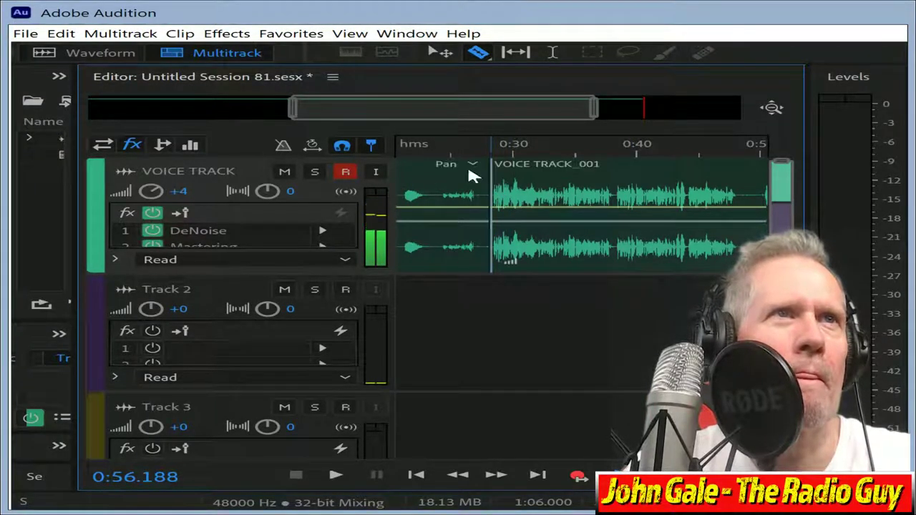
click(447, 170)
key(Delete)
drag(549, 180, 26, 179)
- Mix the session down to a new stereo file and play its passages from about 13.5 s and 22 s
key(alt+shift+m)
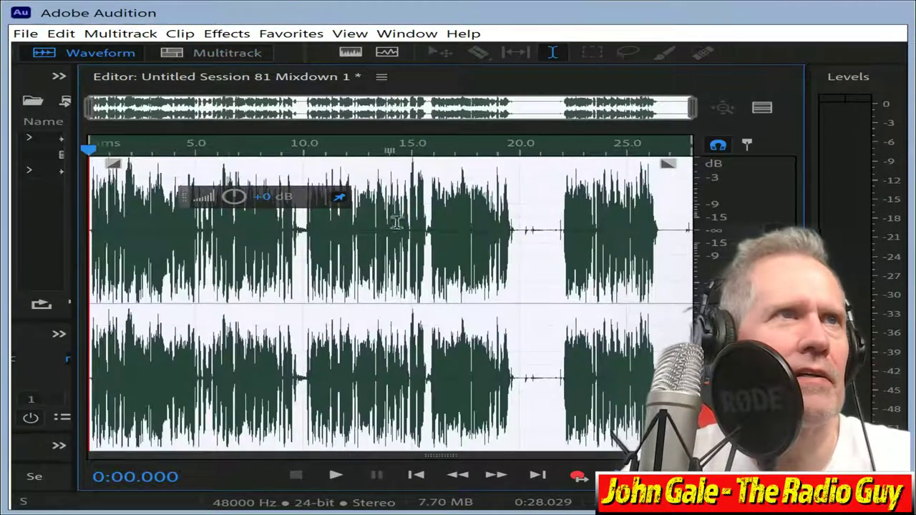
click(382, 152)
key(space)
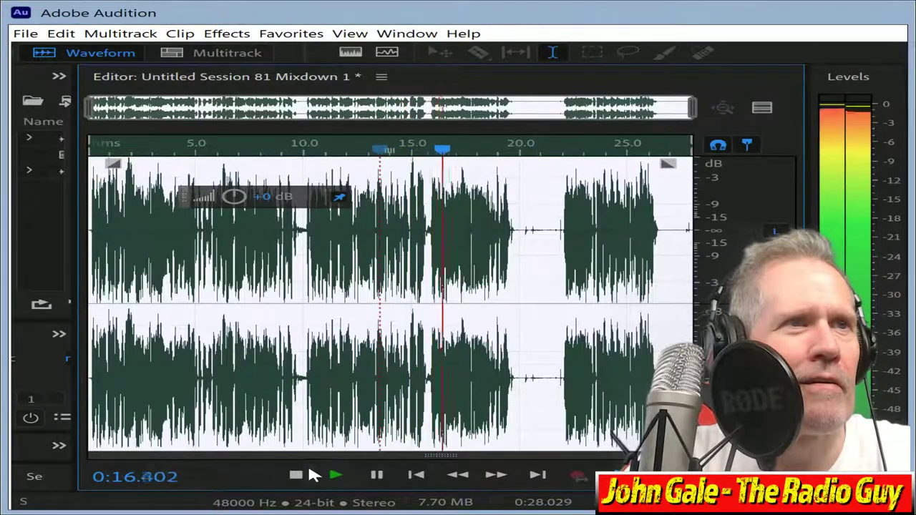
click(557, 151)
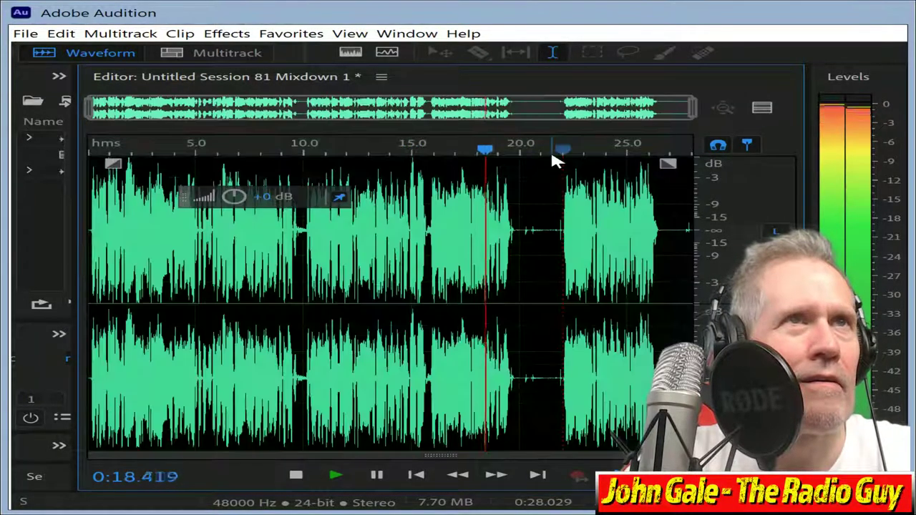
click(296, 476)
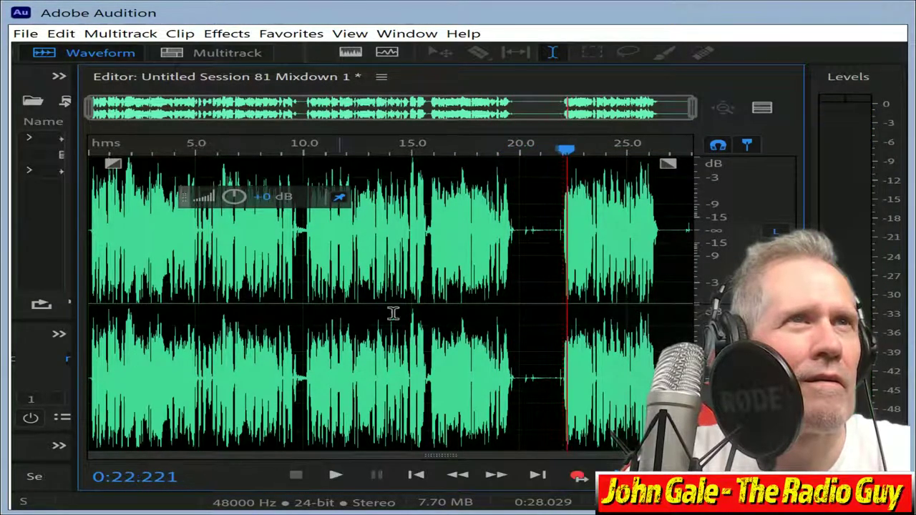
- Try to cut the closing passage and silence from 15.858 s up to the speech starting at about 22 s
scroll(444, 279, up, 2)
scroll(445, 280, up, 2)
scroll(414, 254, up, 2)
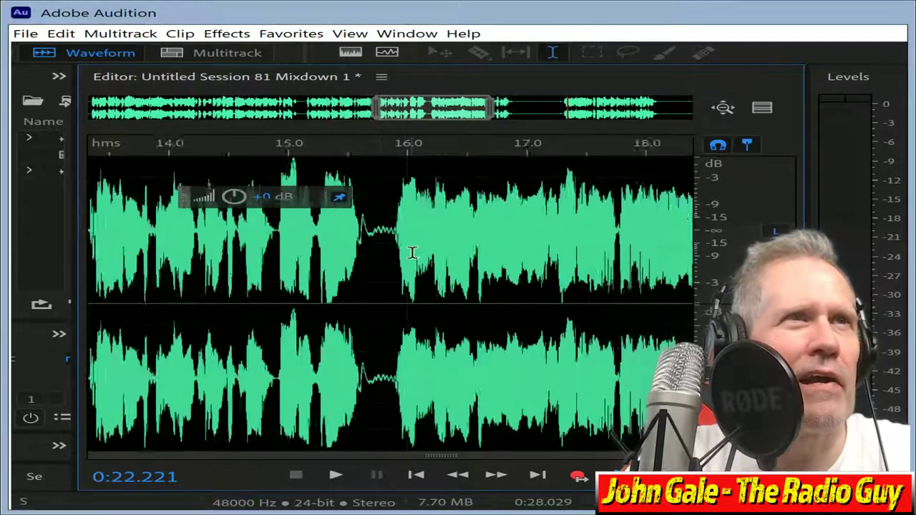
drag(385, 236, 412, 239)
click(392, 237)
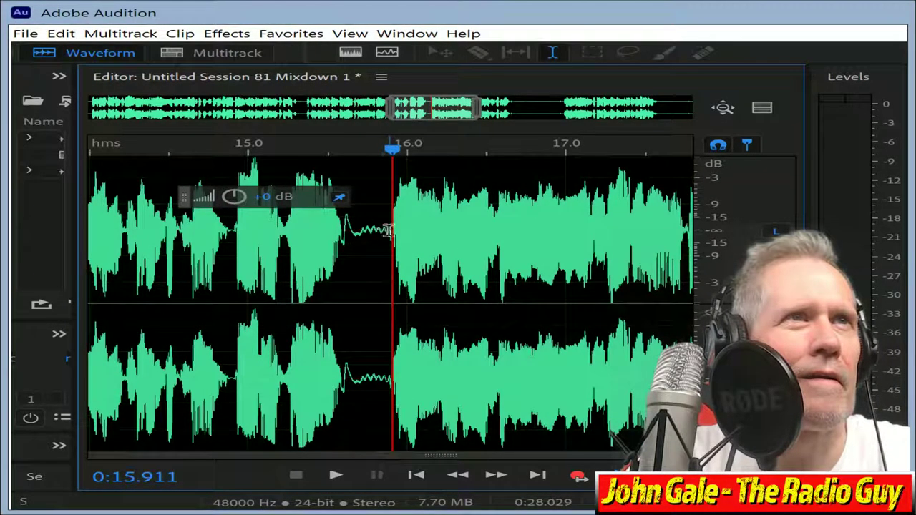
drag(385, 230, 431, 269)
drag(426, 233, 426, 233)
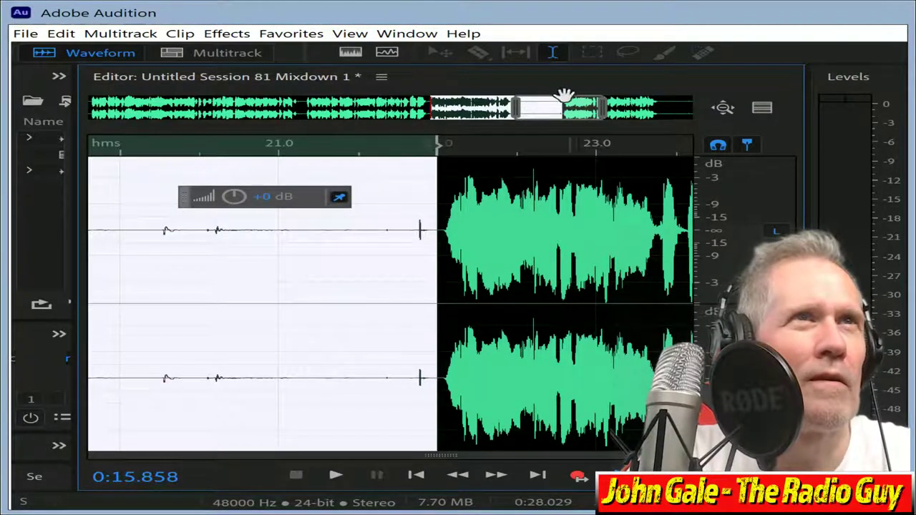
drag(513, 118, 537, 128)
mouse_move(335, 151)
mouse_down()
mouse_move(351, 153)
mouse_move(336, 154)
mouse_move(351, 154)
mouse_move(337, 156)
mouse_move(348, 162)
mouse_up()
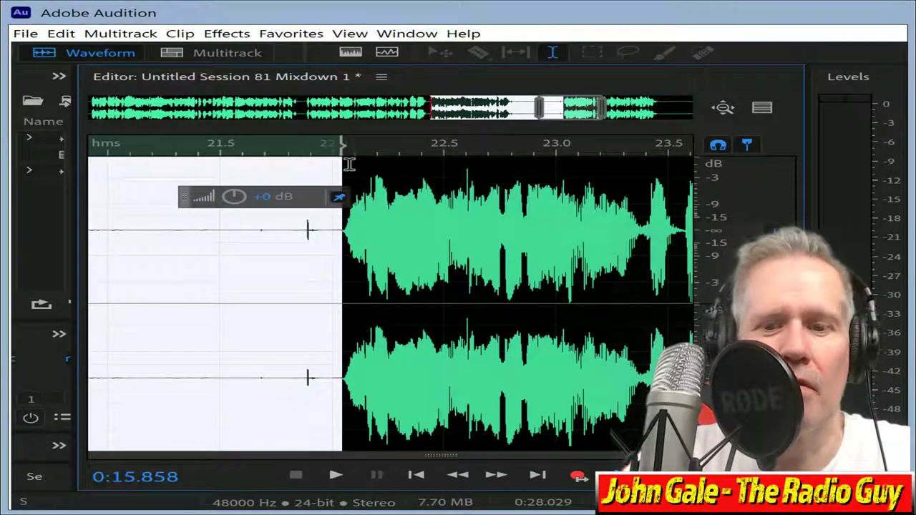
key(Delete)
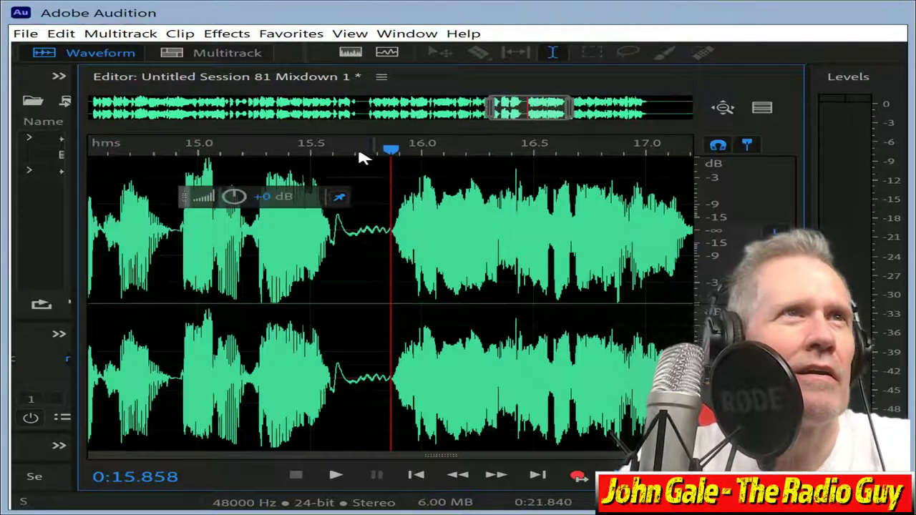
- Play the audio around the cut and through the closing line, and undo the last deletion
click(282, 149)
key(space)
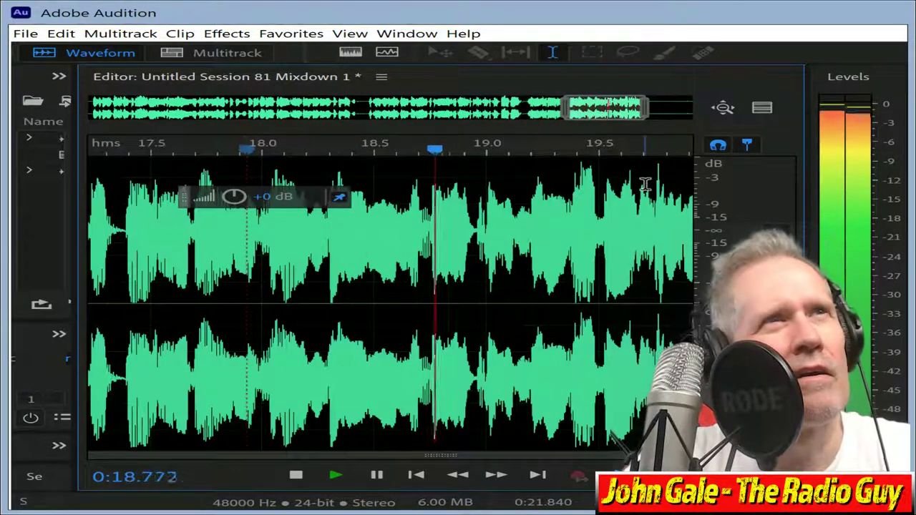
scroll(496, 164, down, 4)
click(428, 152)
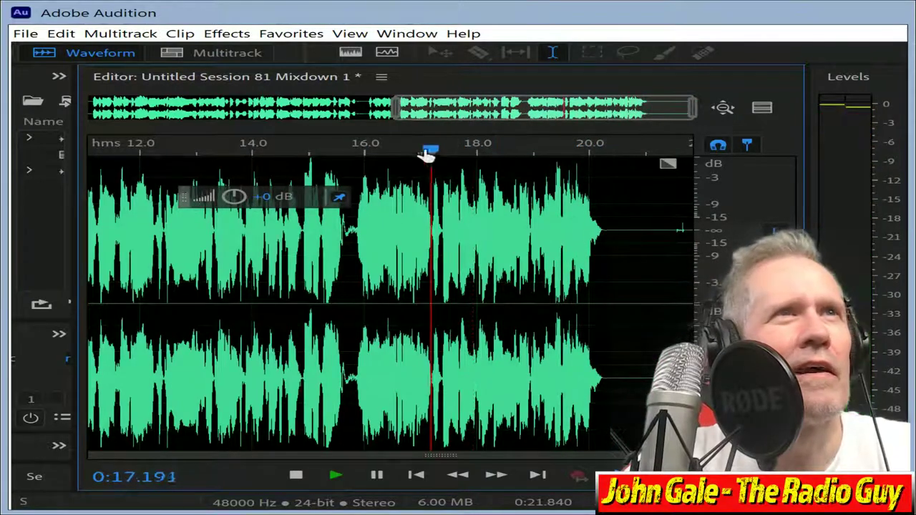
click(418, 150)
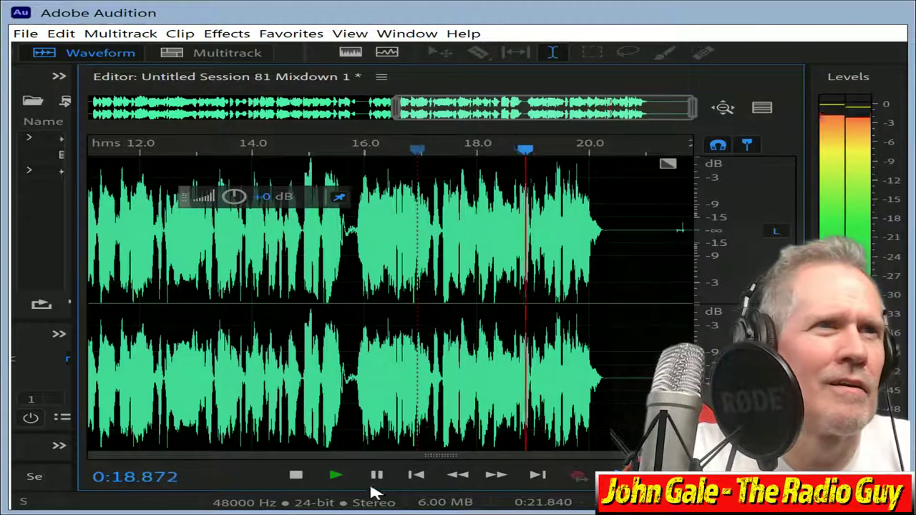
click(296, 476)
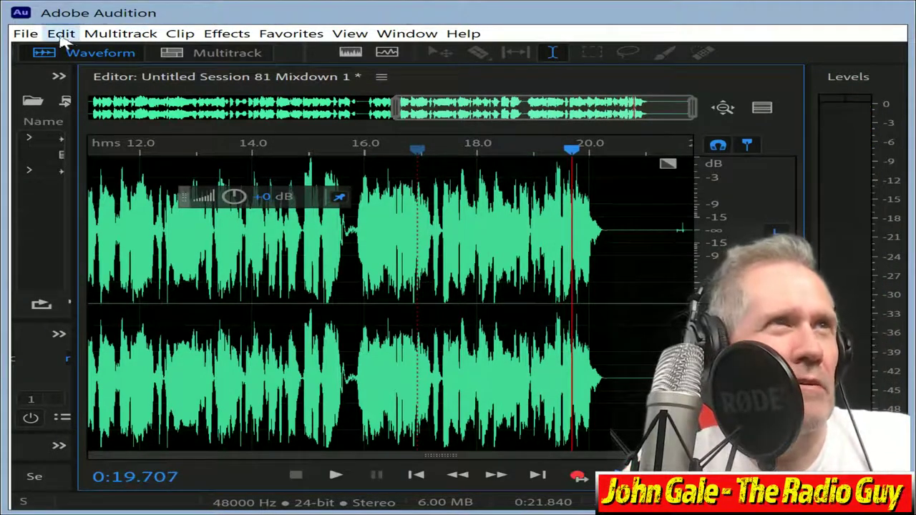
key(ctrl+z)
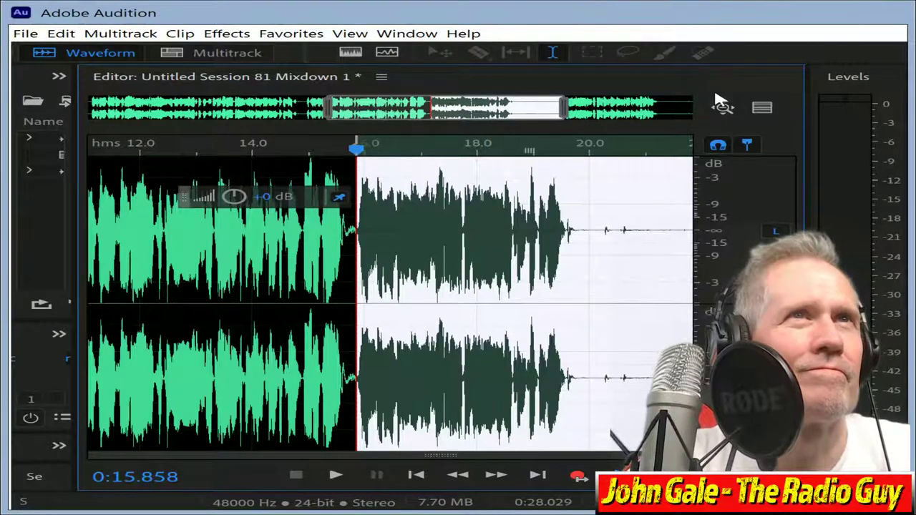
- Adjust the selection to run from 15.904 s to just before the speech at about 22 s, and delete it
drag(564, 107, 486, 143)
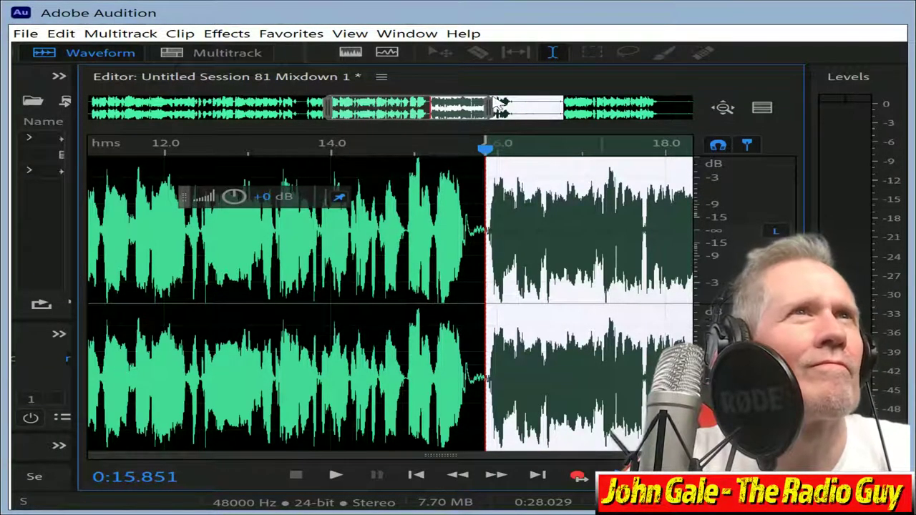
drag(334, 113, 432, 129)
drag(505, 111, 455, 111)
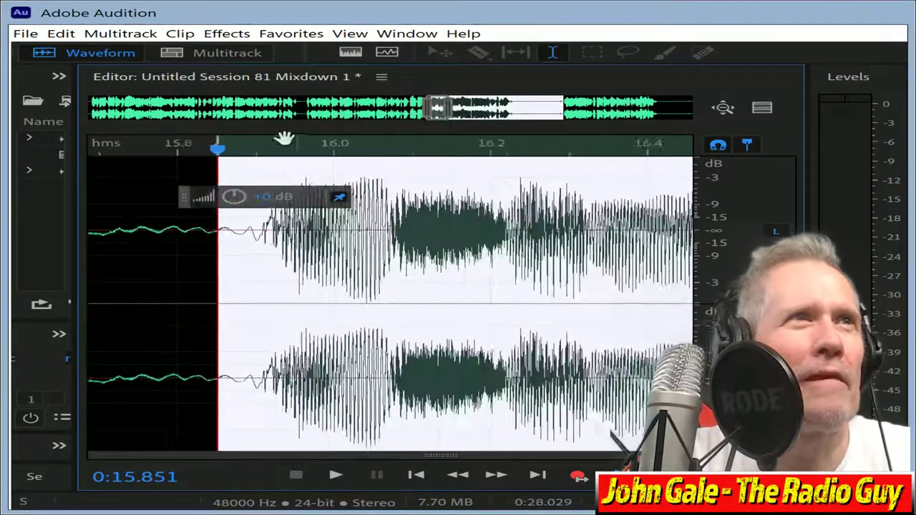
drag(218, 149, 259, 148)
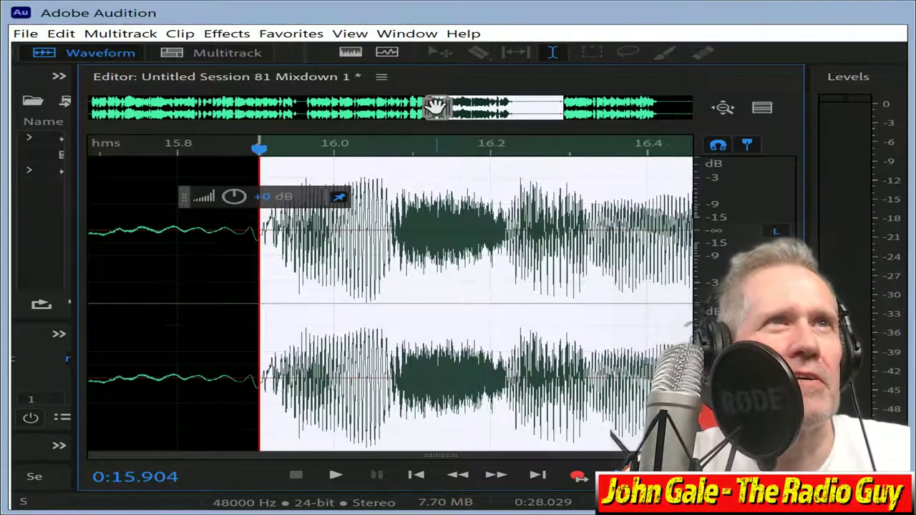
drag(444, 122, 594, 148)
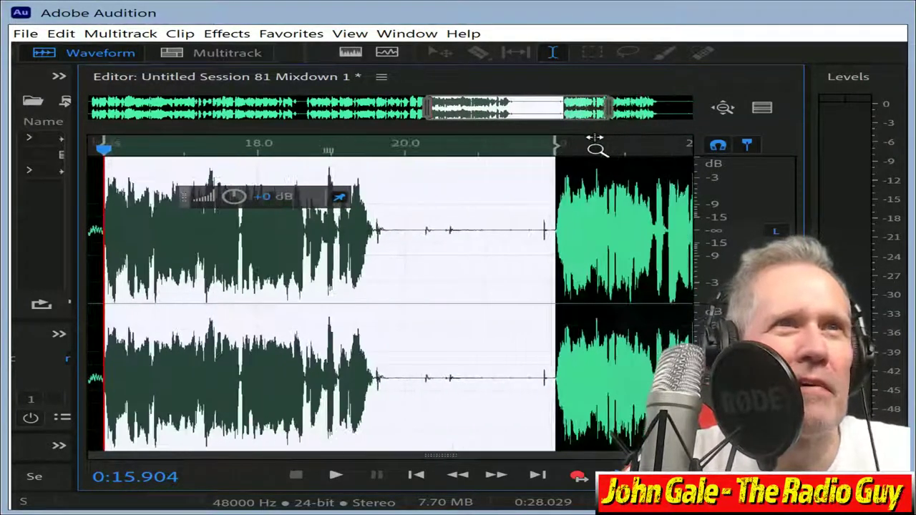
drag(430, 115, 535, 129)
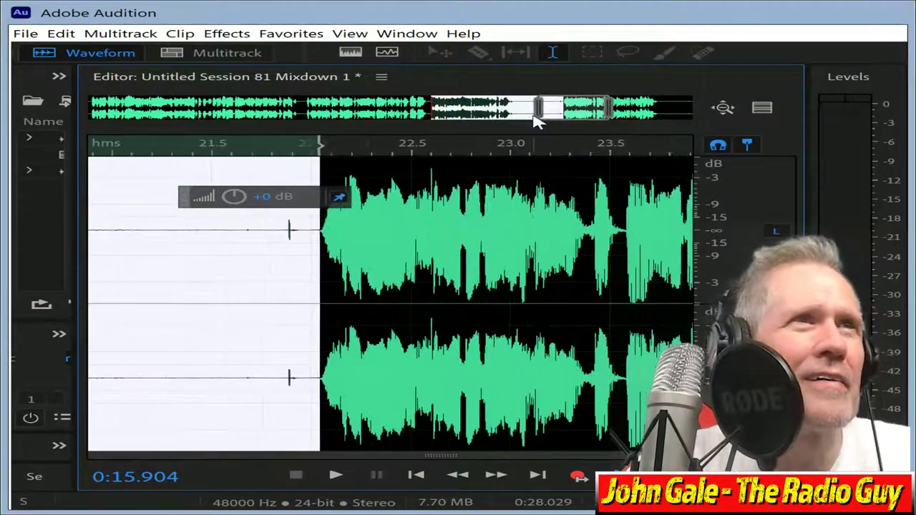
drag(320, 143, 312, 143)
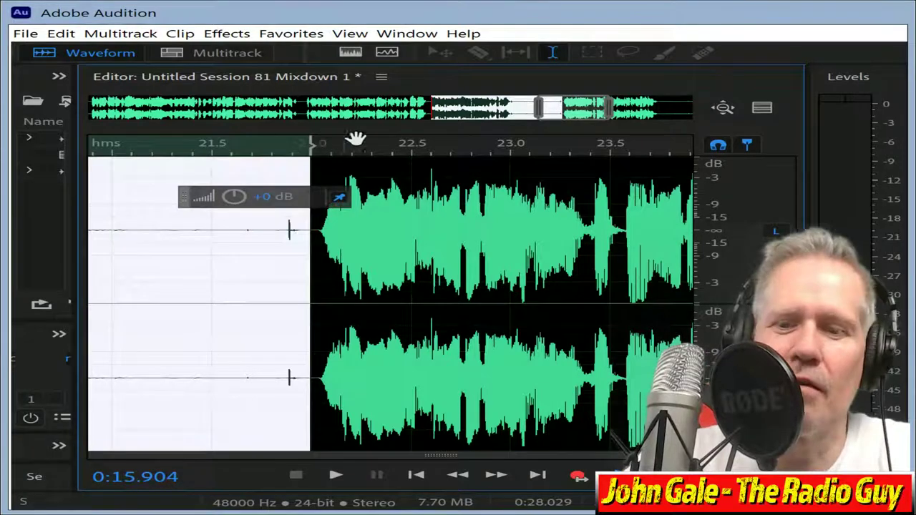
key(Delete)
- Play the audio across the edit from 15.271 s, pausing shortly after the closing line starts
click(267, 161)
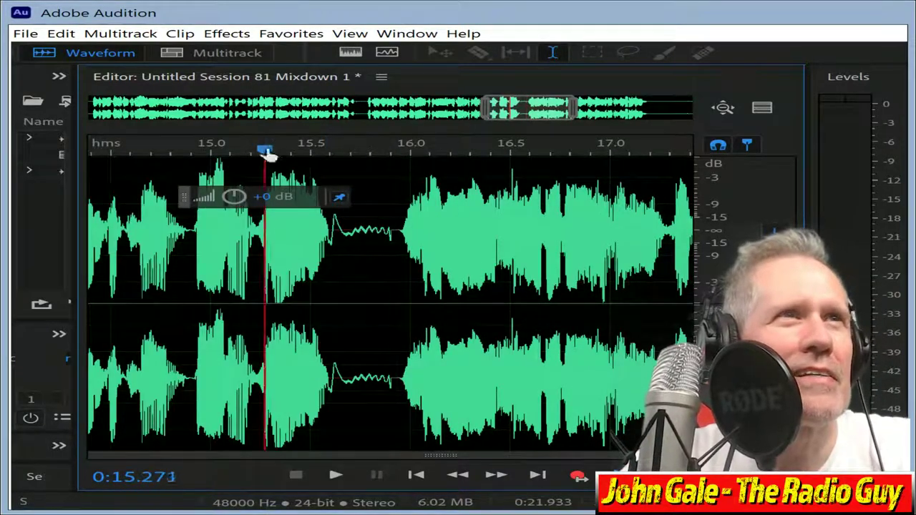
key(space)
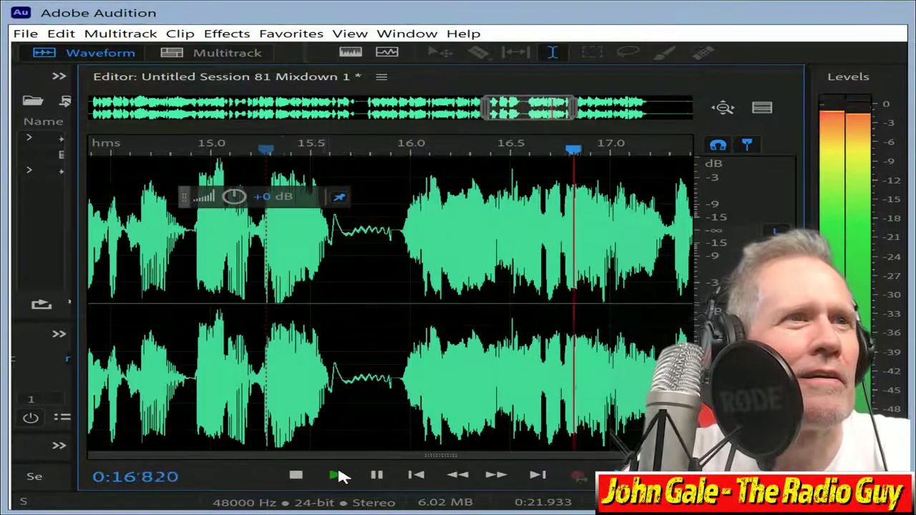
click(377, 475)
- Select the leftover gap from 15.896 s to just before the closing line's speech and delete it
drag(605, 109, 503, 113)
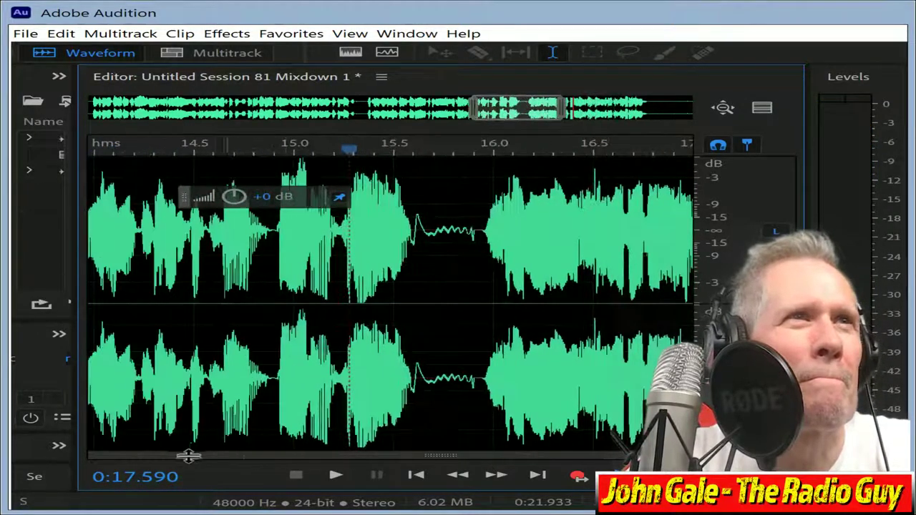
scroll(669, 202, up, 5)
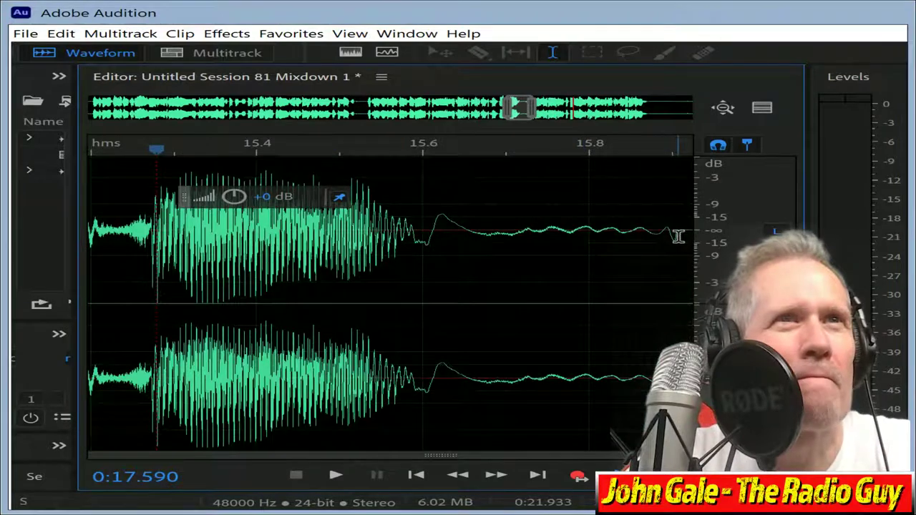
drag(672, 235, 628, 242)
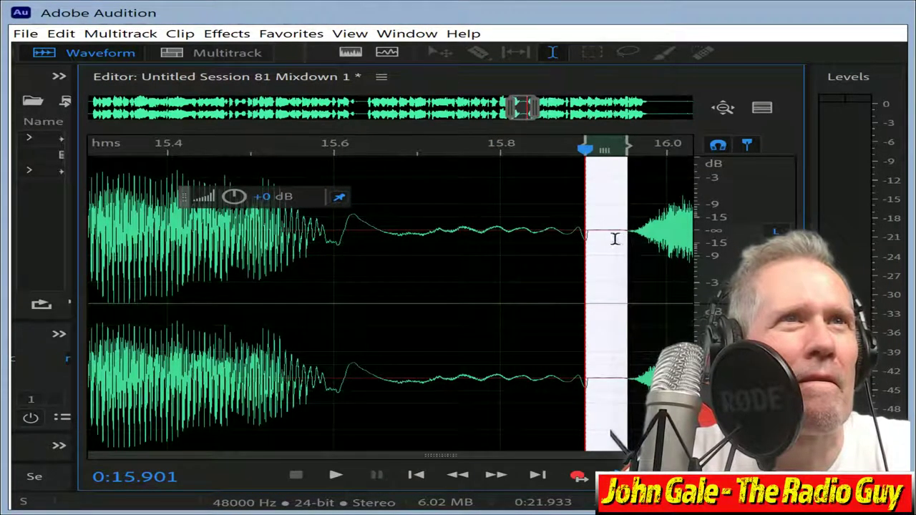
drag(577, 230, 623, 244)
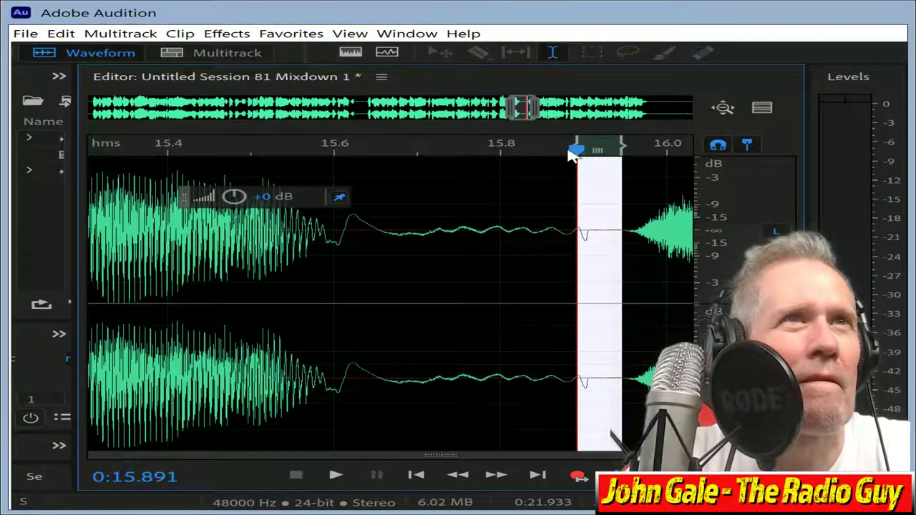
drag(573, 142, 577, 147)
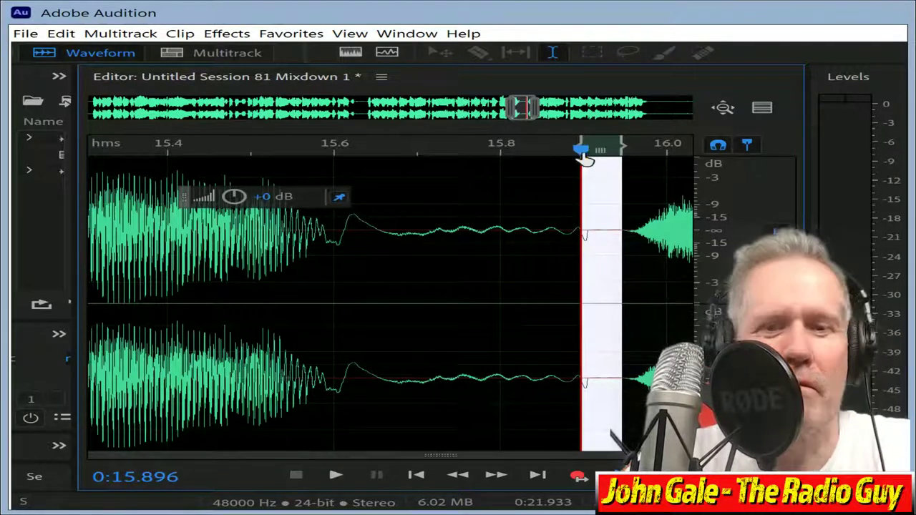
key(Delete)
- Play the edited passage from shortly before the join through the end of the closing line
click(437, 231)
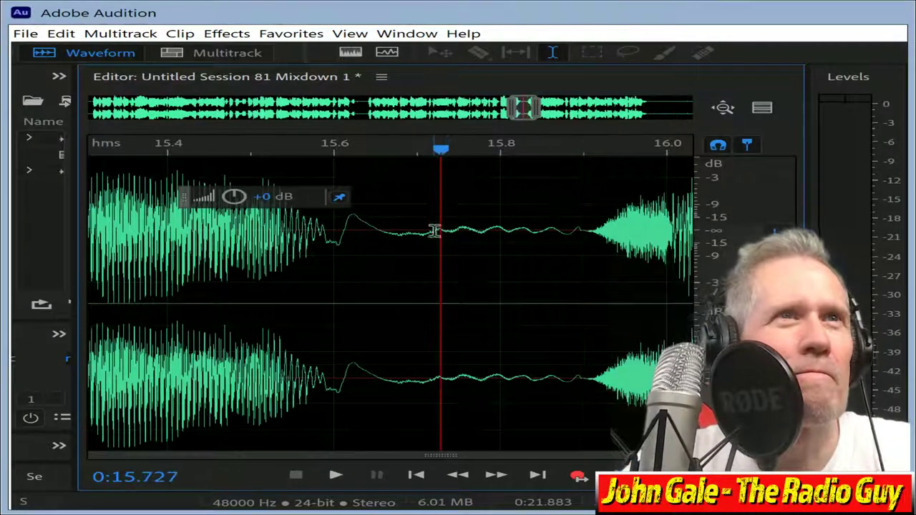
click(224, 146)
key(space)
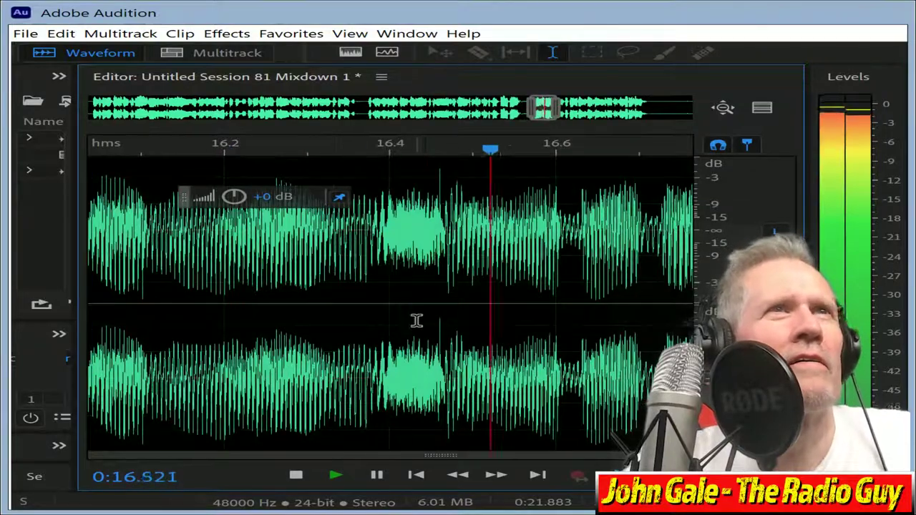
scroll(434, 300, down, 5)
scroll(434, 299, down, 5)
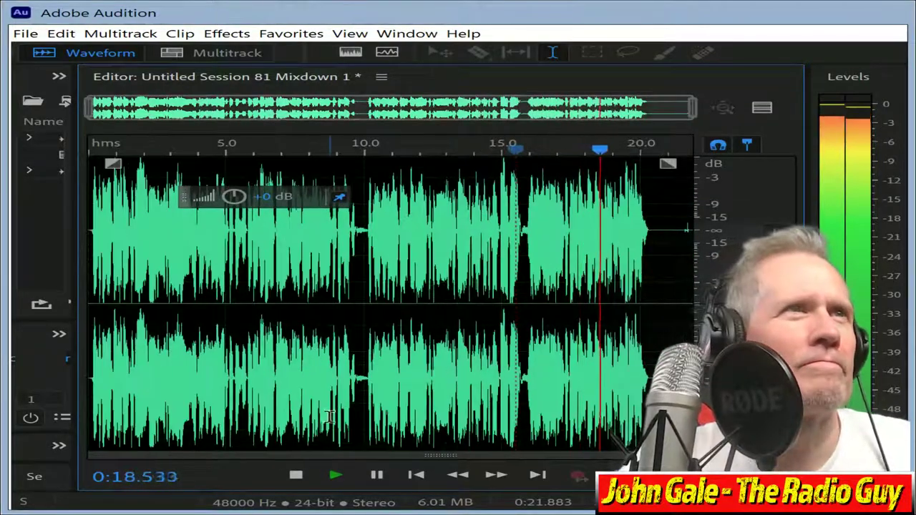
click(295, 476)
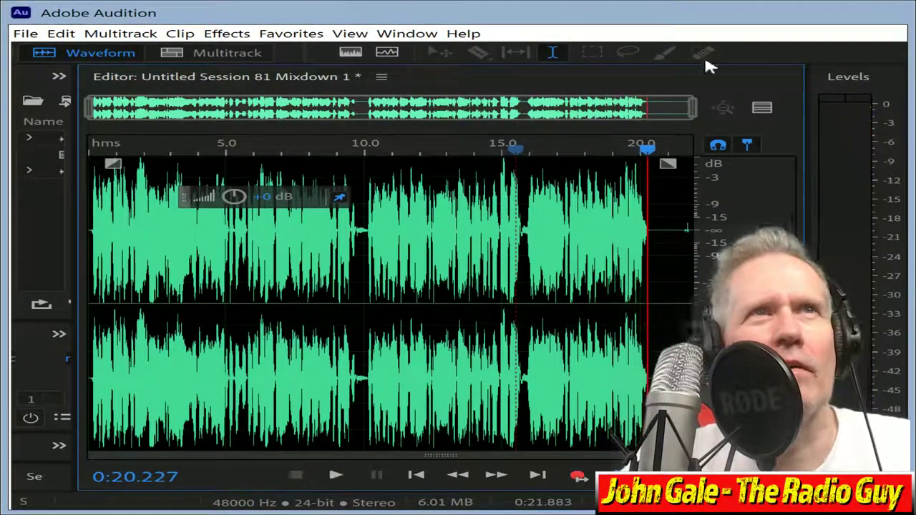
- Delete the silence after the closing line, from 20.361 s to the end of the file
scroll(489, 150, up, 4)
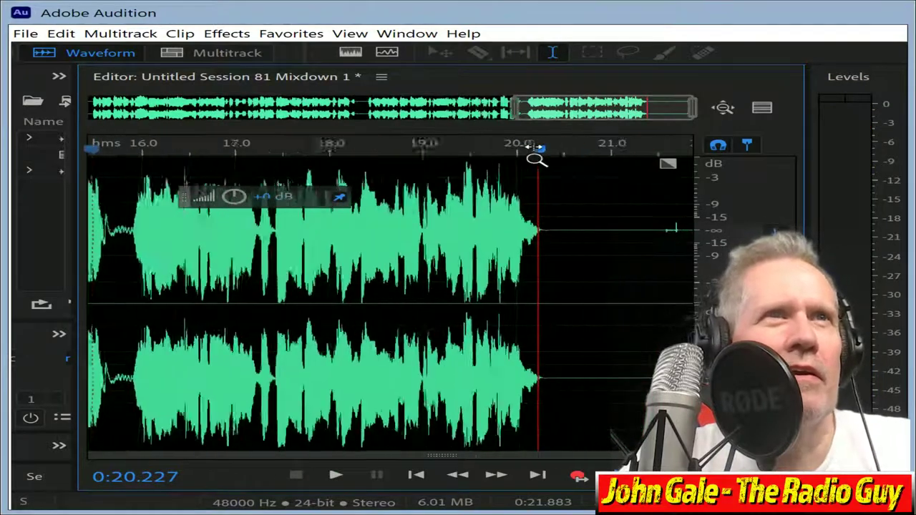
click(540, 230)
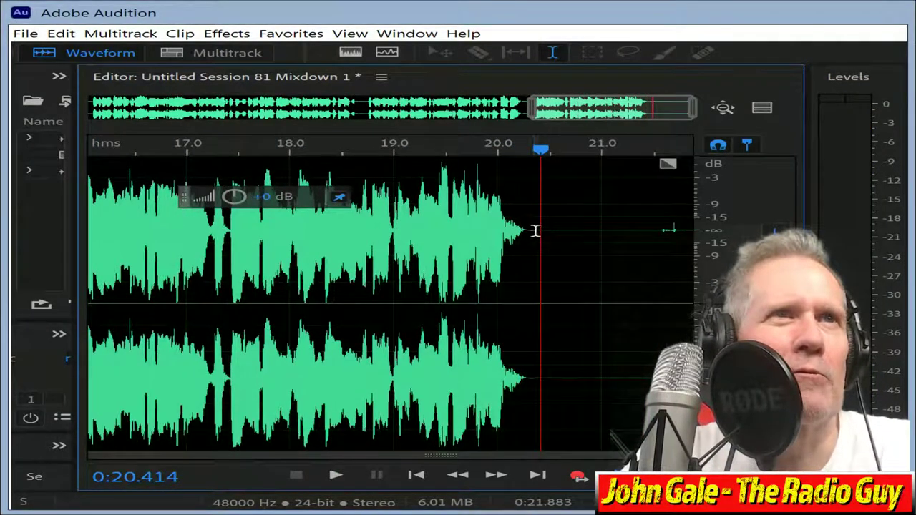
drag(535, 230, 716, 237)
key(Delete)
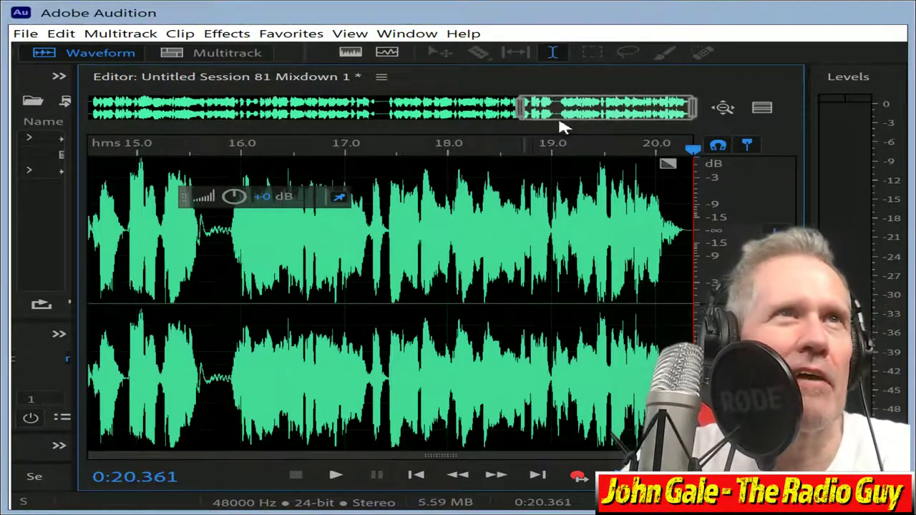
- Delete the silence at the start of the file, from 0 to about 0.17 s, just before the speech
drag(544, 114, 107, 116)
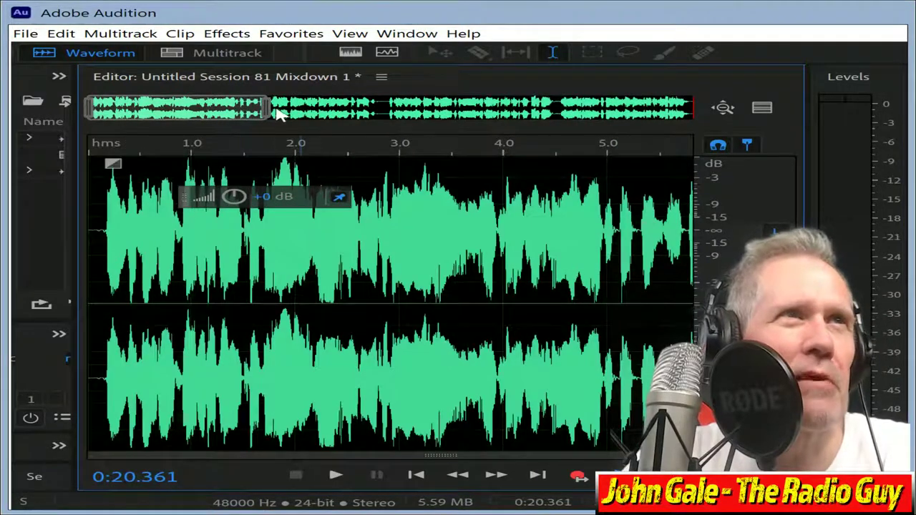
drag(267, 113, 132, 113)
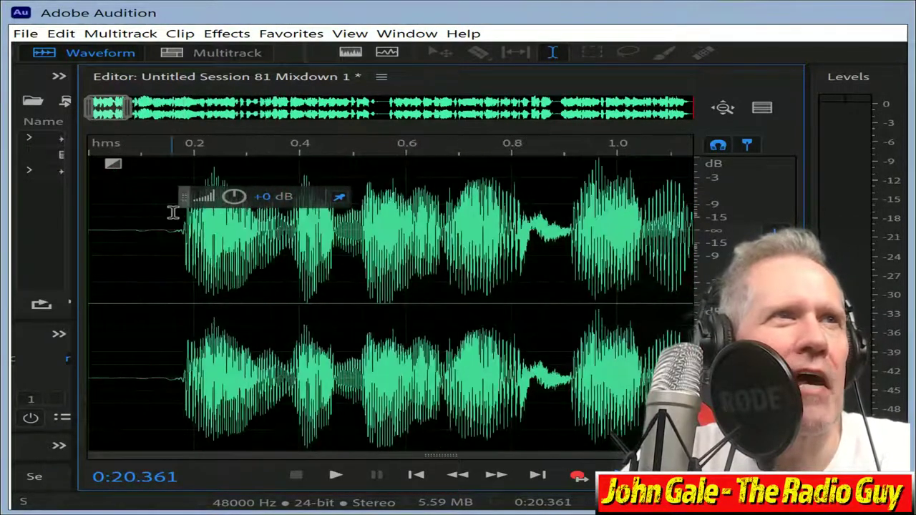
drag(180, 227, 88, 227)
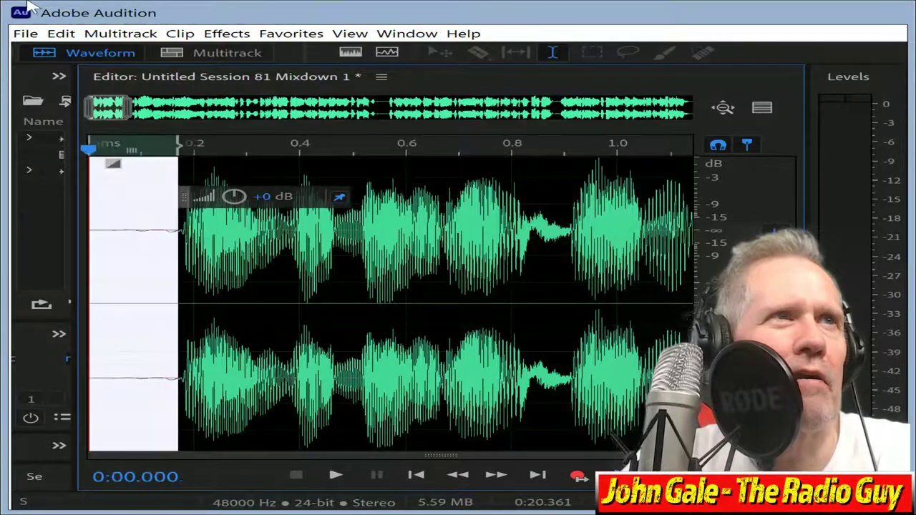
key(Delete)
- Shorten the mid-forecast pause by deleting about 0.2 s of it, starting at 9.689 s
drag(111, 114, 850, 157)
drag(675, 108, 377, 111)
drag(413, 232, 509, 266)
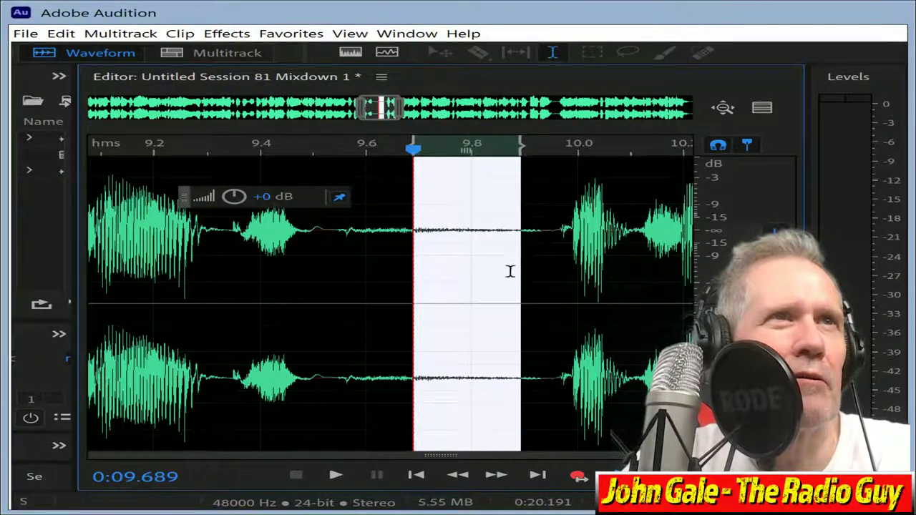
key(Delete)
drag(382, 108, 674, 107)
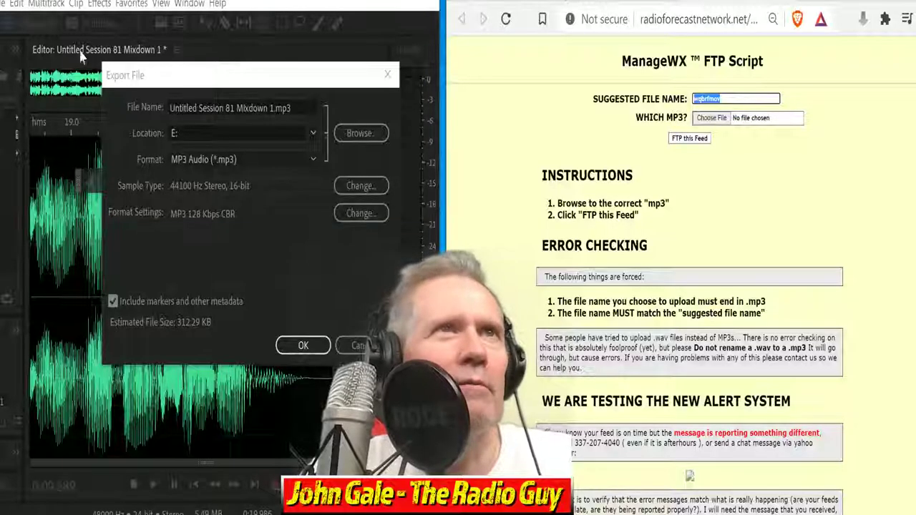
- Export the mixdown as the MP3 file wqbrfmov.mp3 on drive E: with the 128 Kbps CBR settings
click(273, 108)
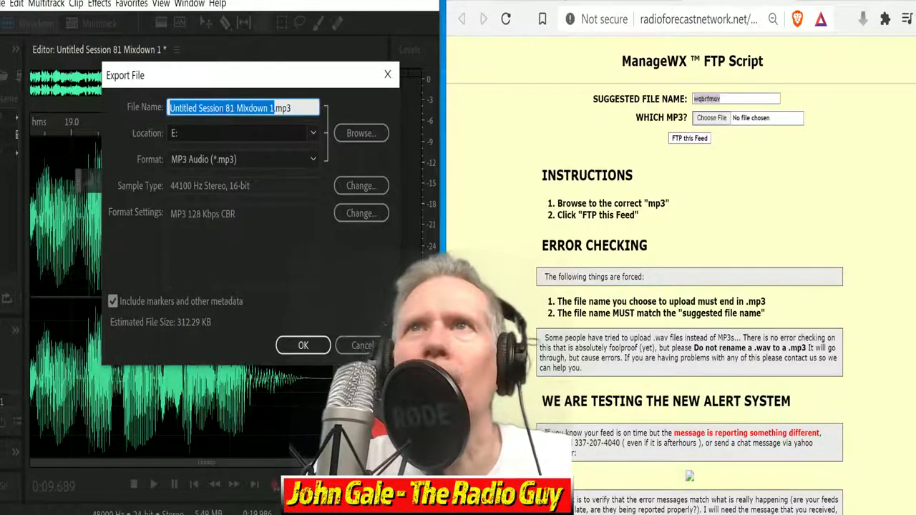
text(wqbrfmov)
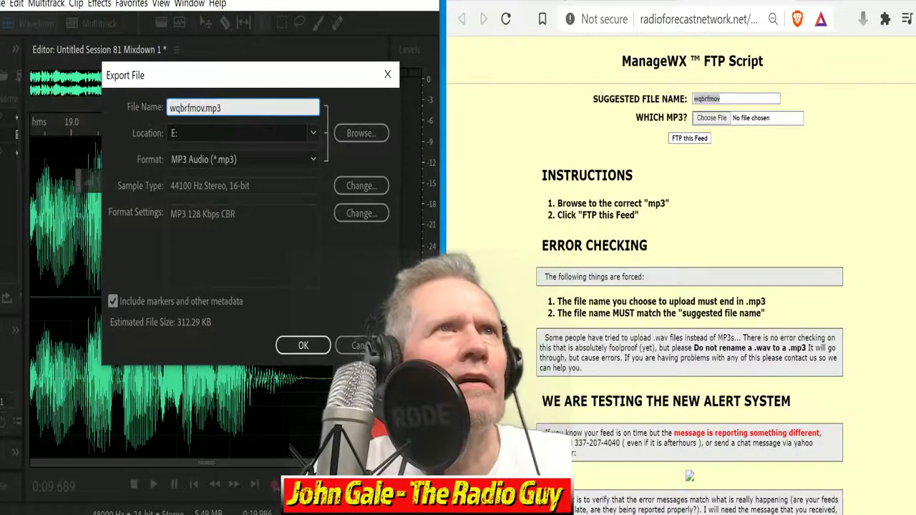
click(303, 345)
click(304, 251)
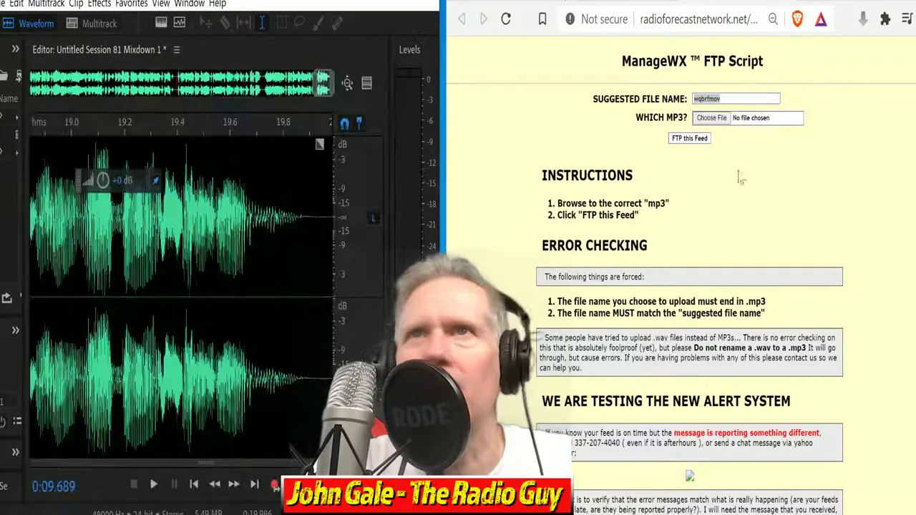
- Attach wqbrfmov.mp3 from drive E: to the WQBR upload form, submit the feed by FTP and close the results page
click(713, 118)
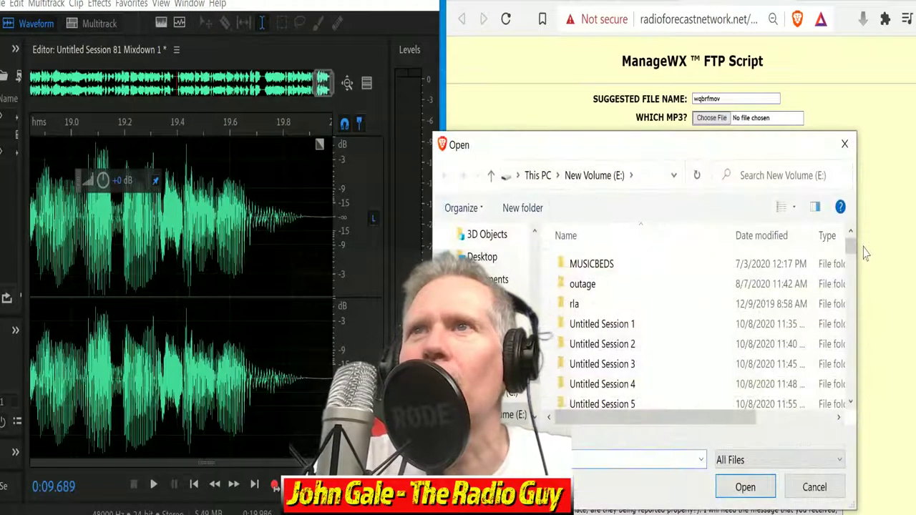
drag(857, 258, 818, 389)
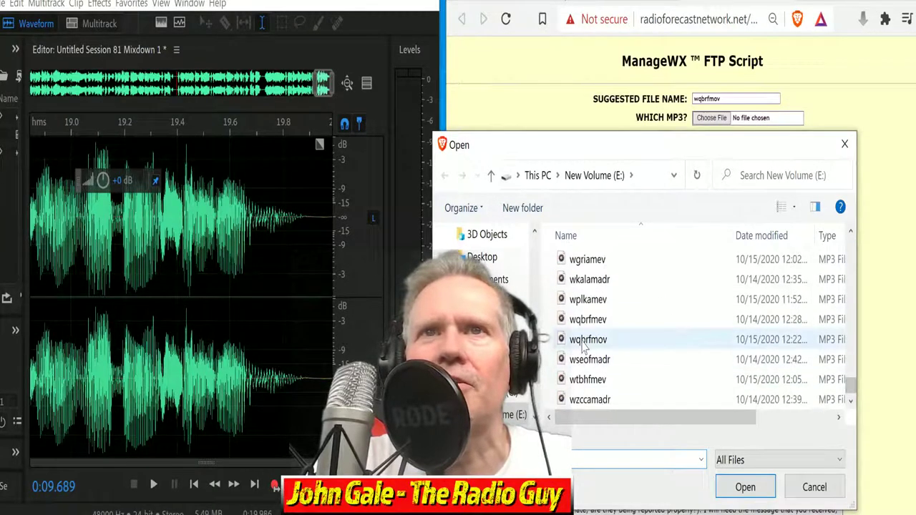
click(680, 339)
click(745, 488)
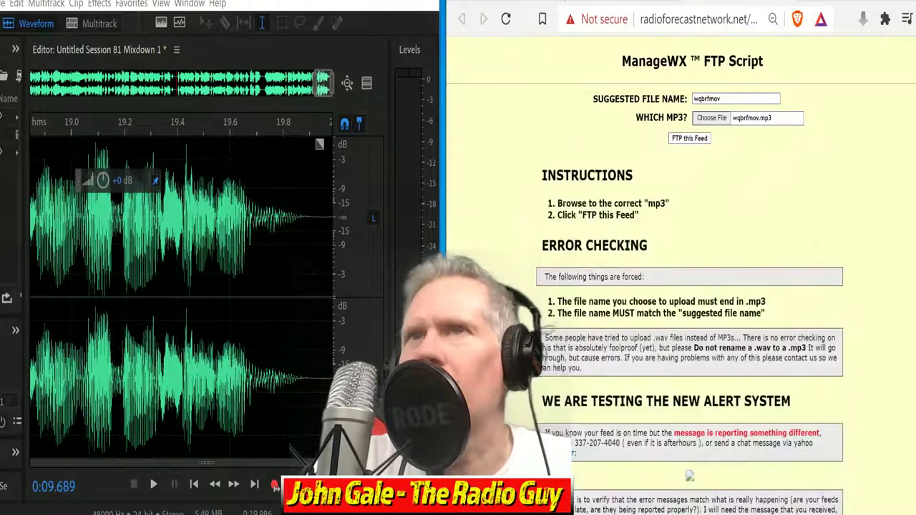
click(693, 139)
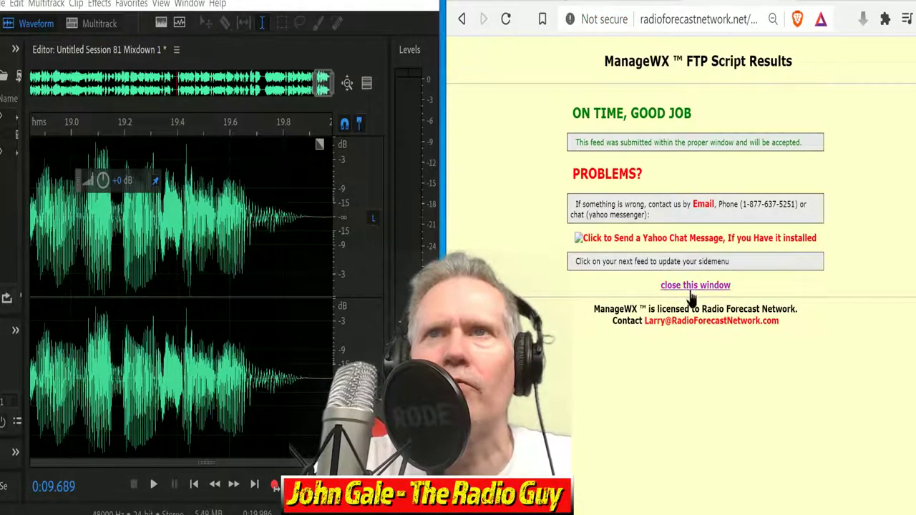
click(689, 286)
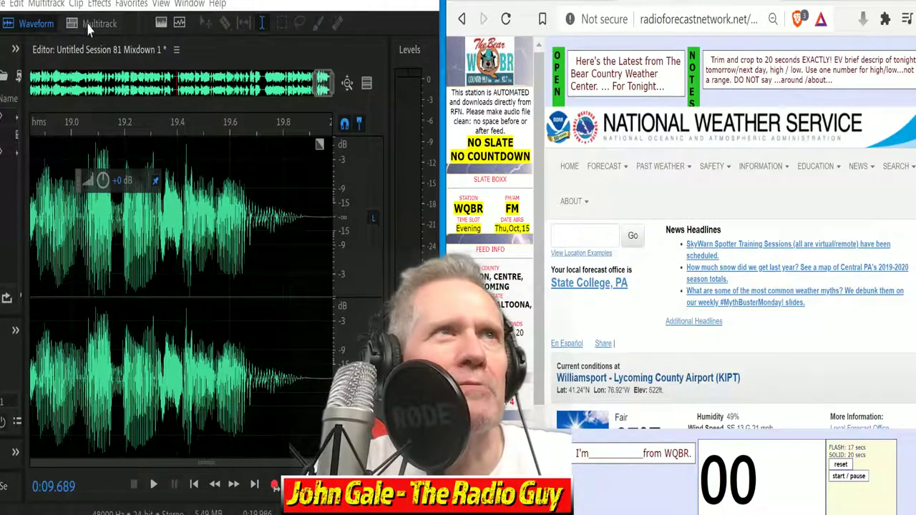
- Return to the multitrack session and move the playhead to its start
click(99, 23)
drag(271, 171, 287, 159)
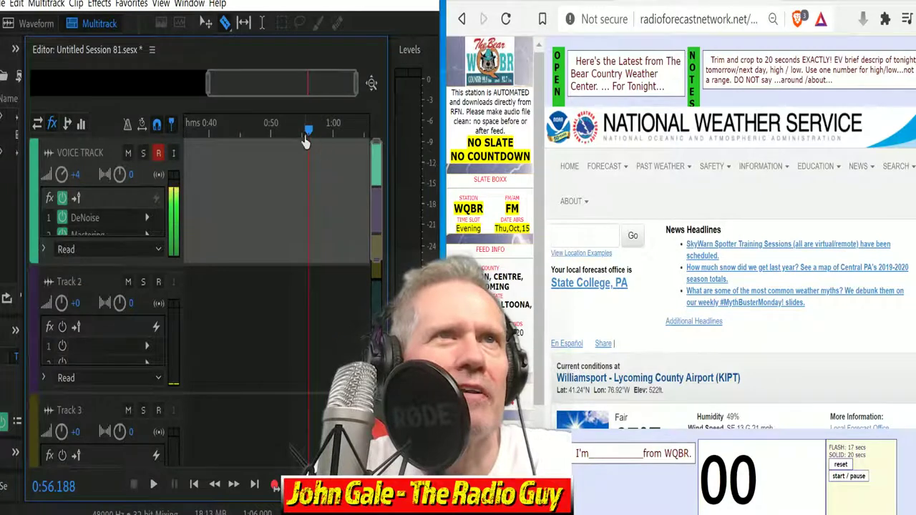
key(Home)
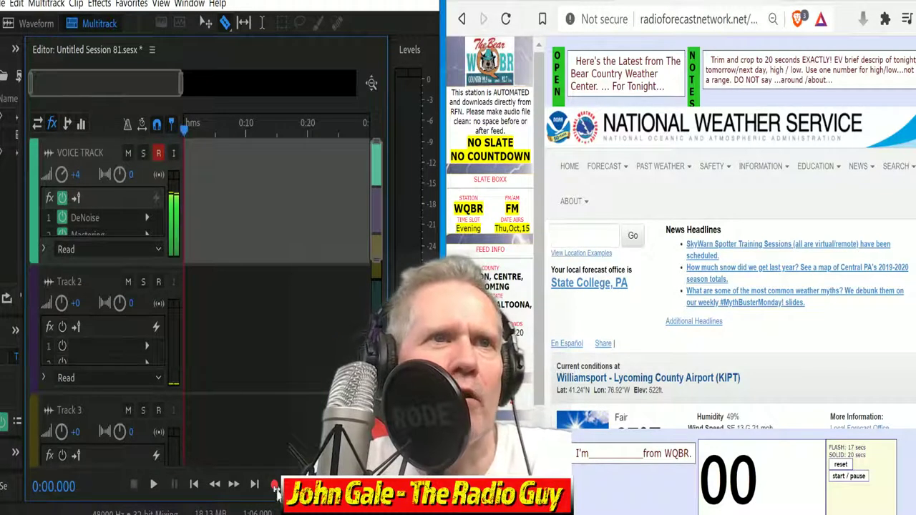
- Rehearse the WQBR evening forecast from the detailed Avis PA forecast against the 20-second timer, resetting it between read-throughs
scroll(802, 327, down, 5)
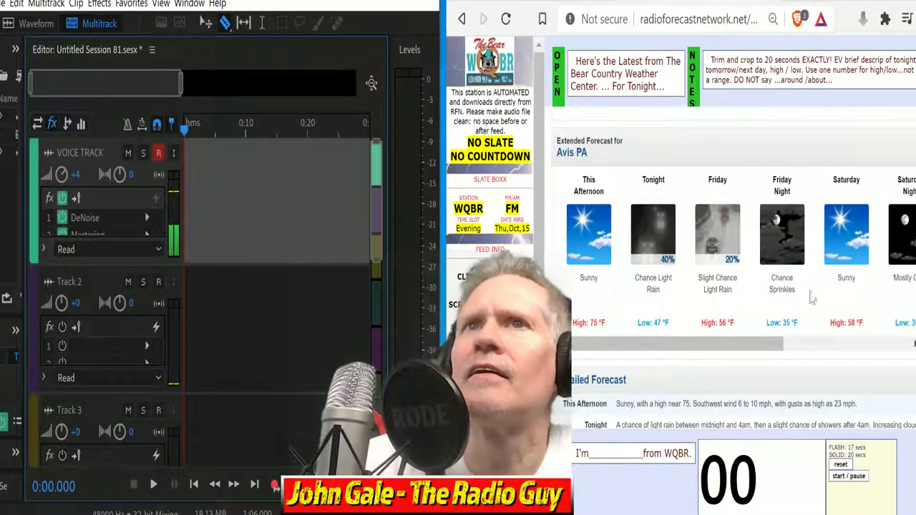
scroll(804, 288, down, 4)
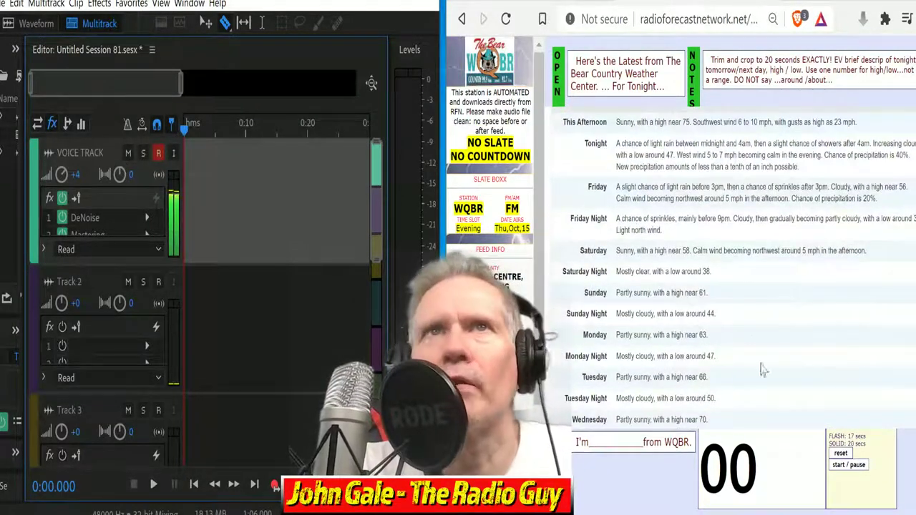
click(850, 469)
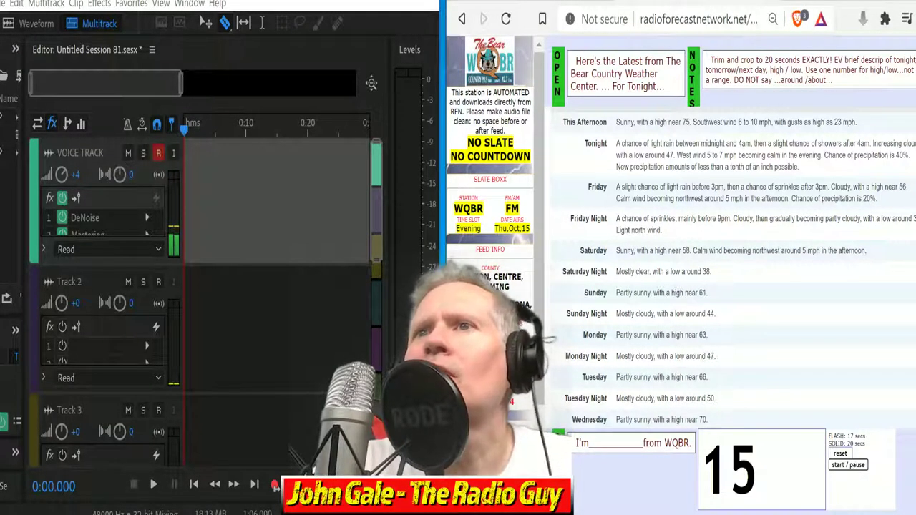
click(847, 456)
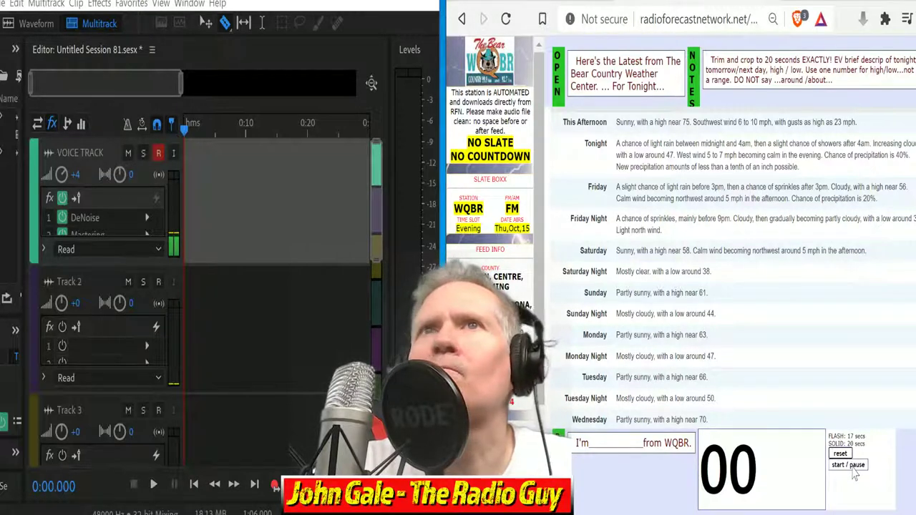
click(851, 465)
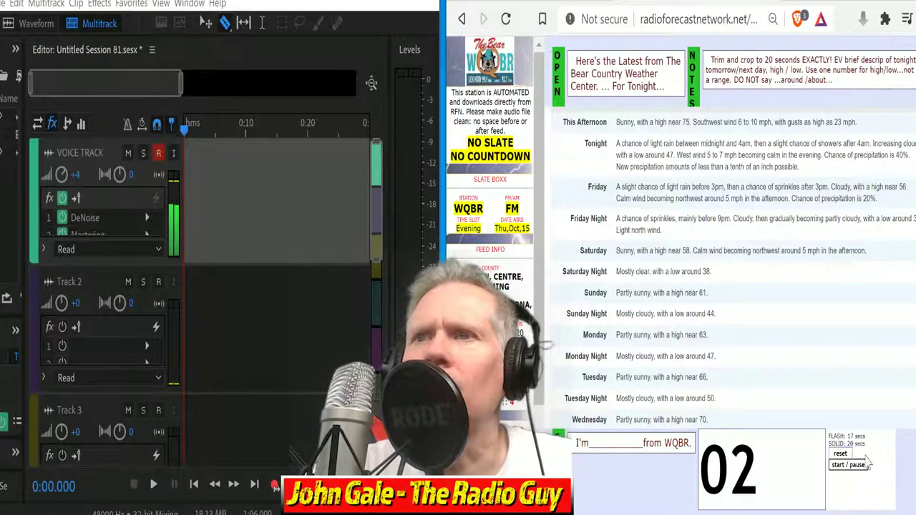
click(849, 454)
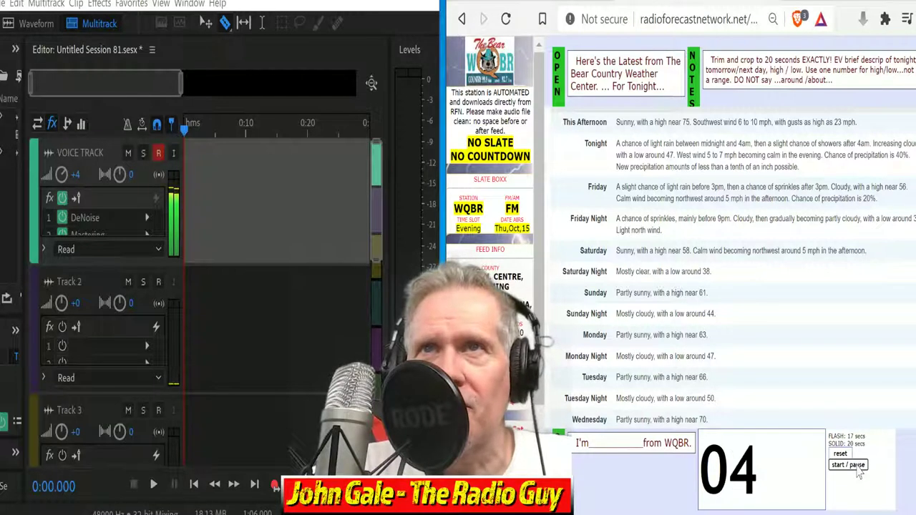
click(837, 456)
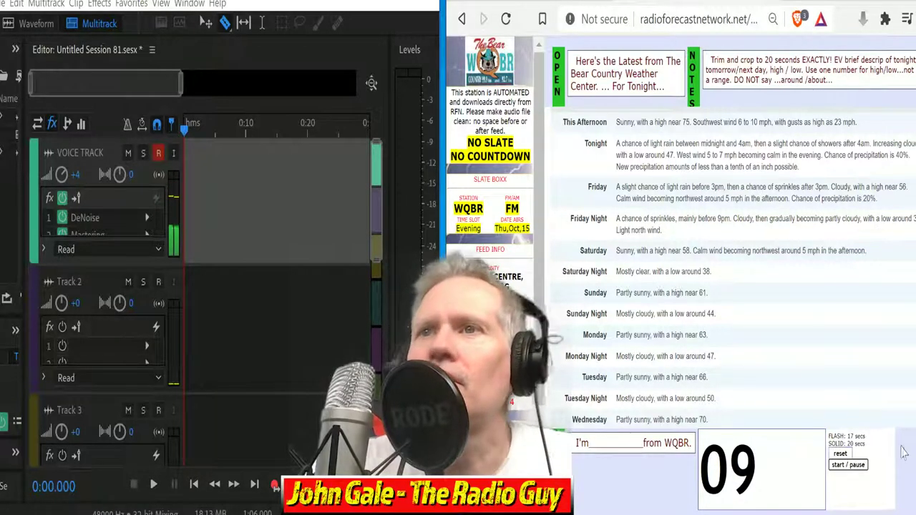
click(840, 454)
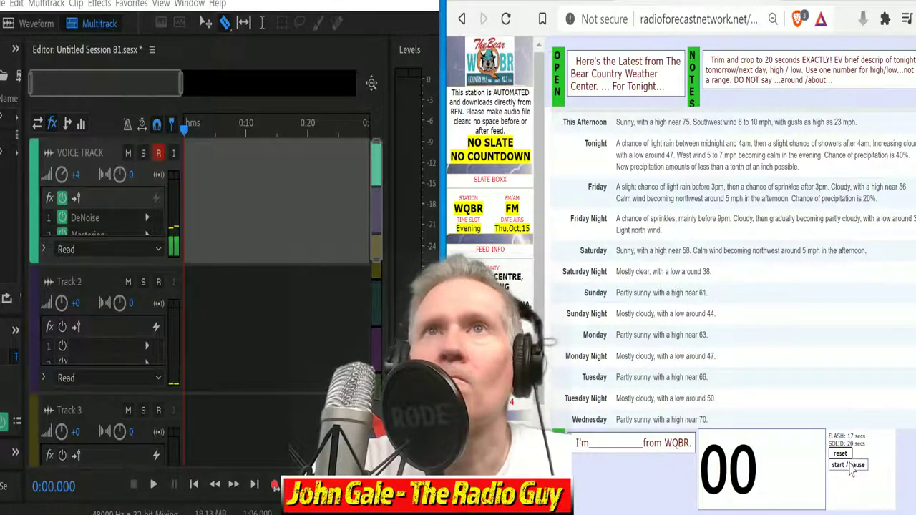
click(852, 467)
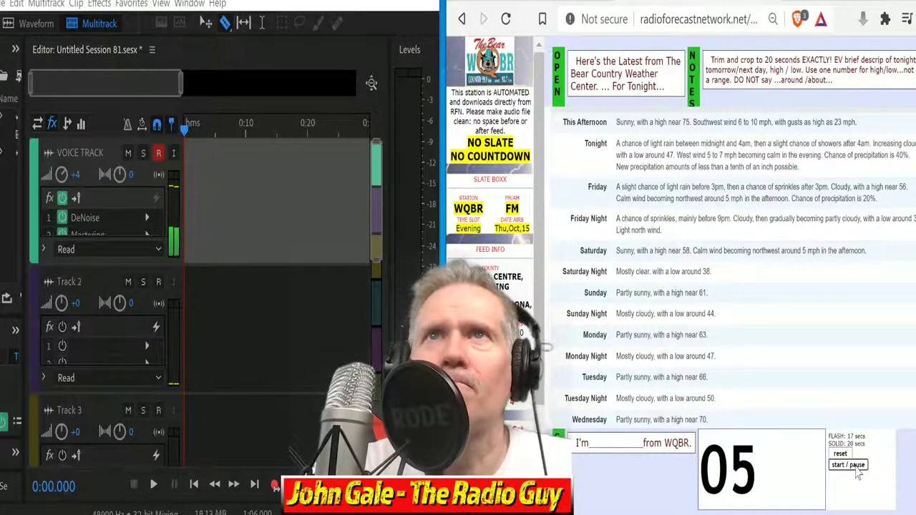
click(840, 455)
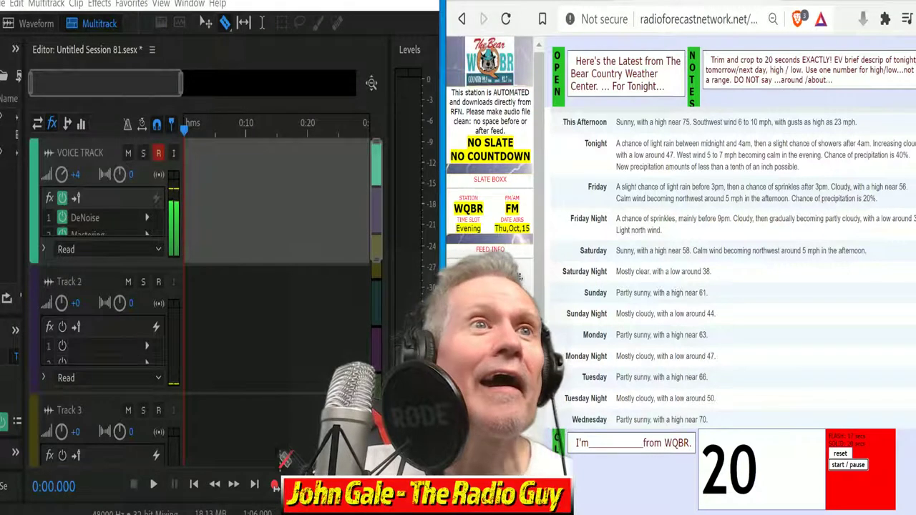
- Record the WQBR evening forecast on VOICE TRACK while timing it, and slide the clip earlier to drop the false starts before the final read
click(276, 491)
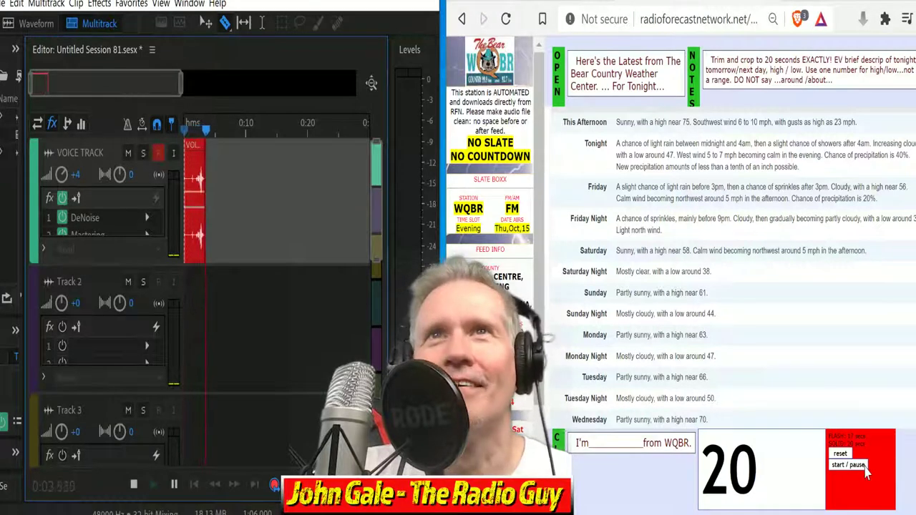
click(866, 467)
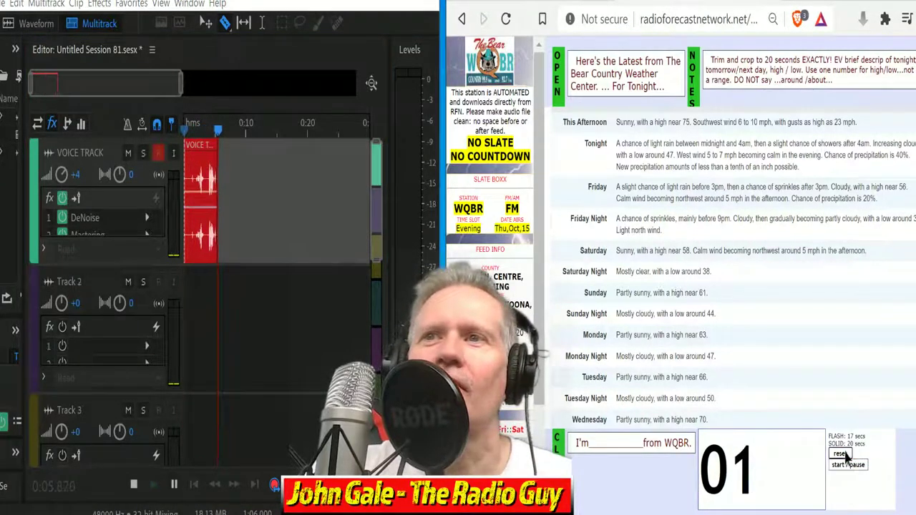
click(841, 454)
click(854, 466)
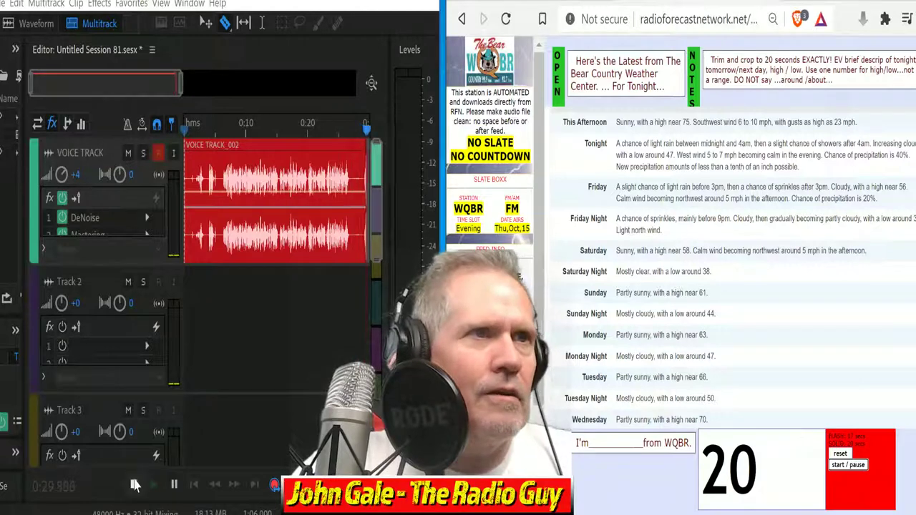
click(134, 484)
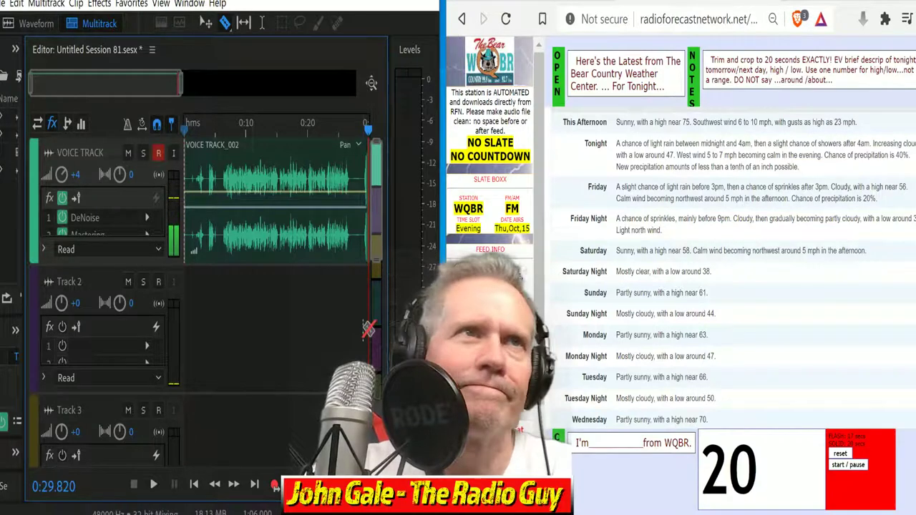
drag(227, 183, 4, 127)
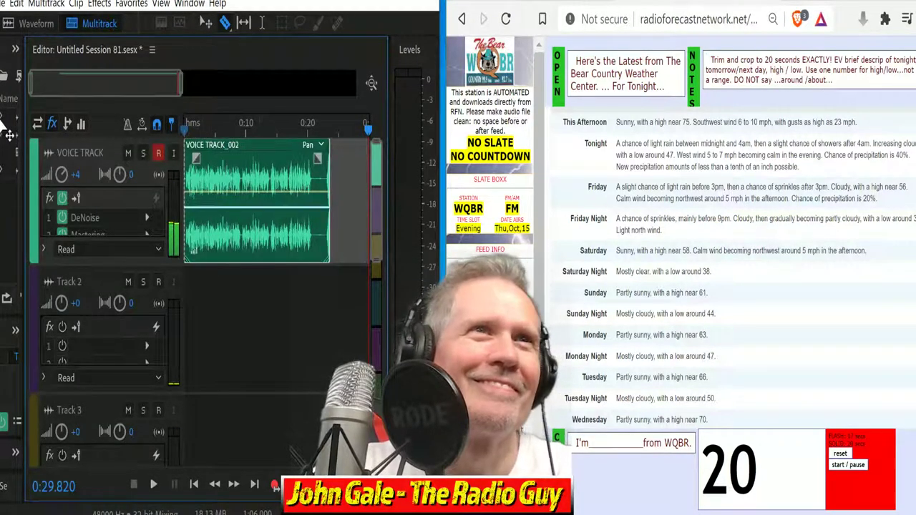
- Mix the session down to a new file and delete everything after the speech, from about 20.86 s onward
key(ctrl+shift+m)
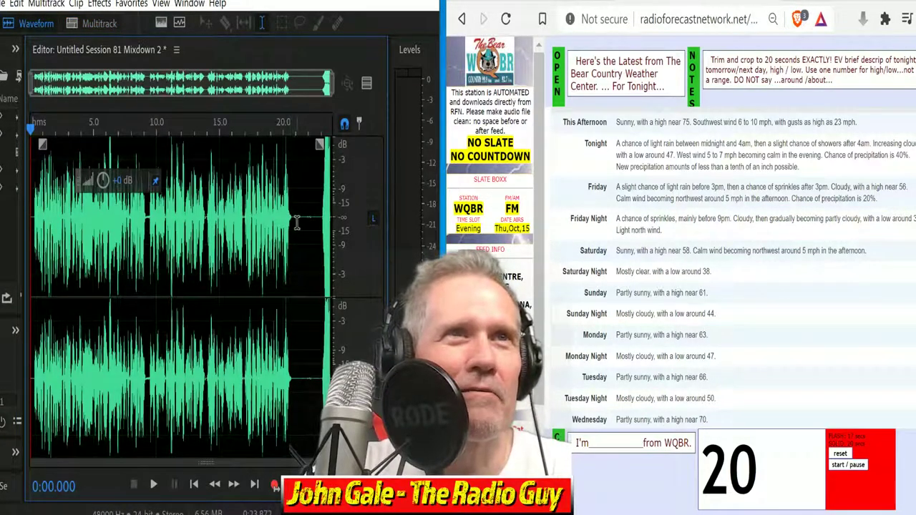
drag(294, 220, 330, 219)
key(Delete)
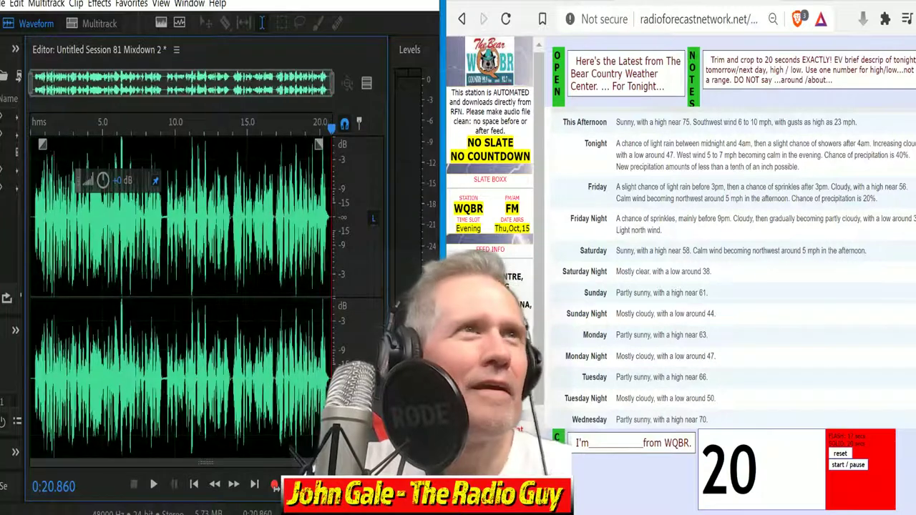
- Audition the start of the selected mixdown and undo the Multiband Compressor applied to it
key(ctrl+a)
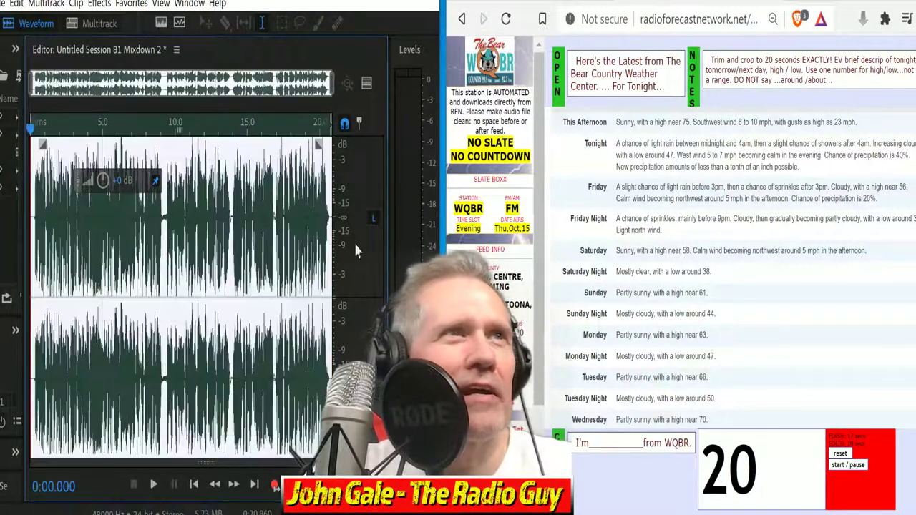
click(152, 490)
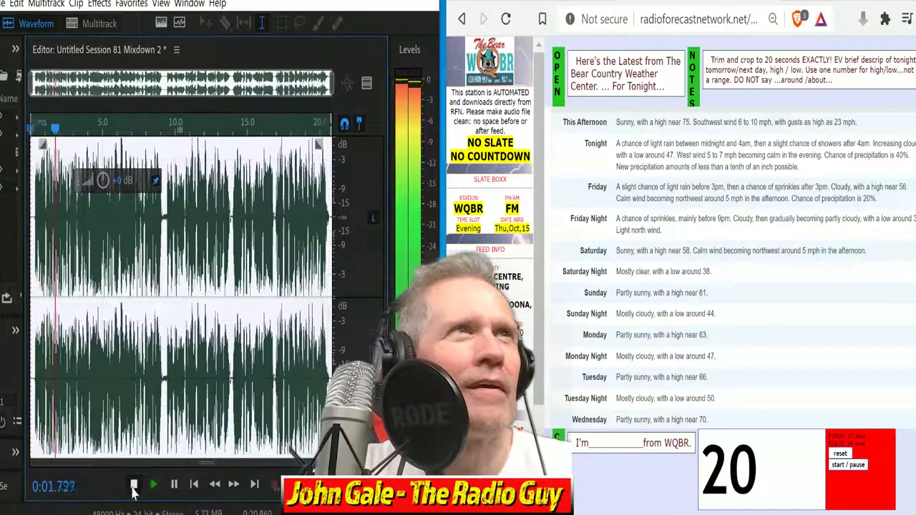
click(133, 486)
click(16, 3)
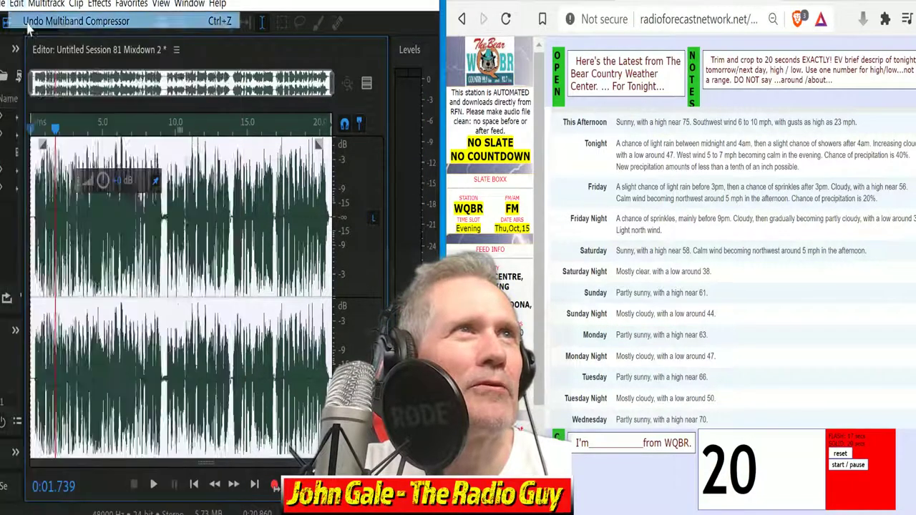
click(28, 21)
click(16, 5)
click(75, 37)
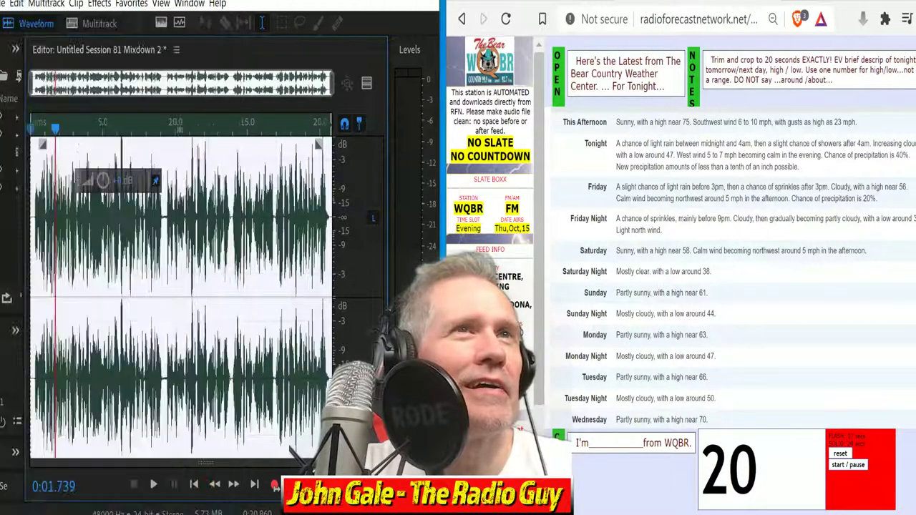
- Trim about 0.35 s of silence from the start of the mixdown so it begins right at the speech
click(343, 125)
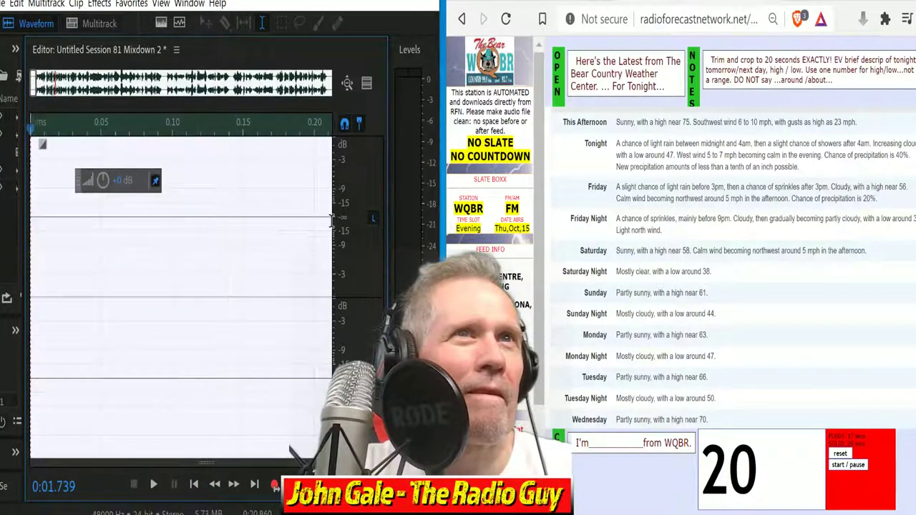
key(ctrl+a)
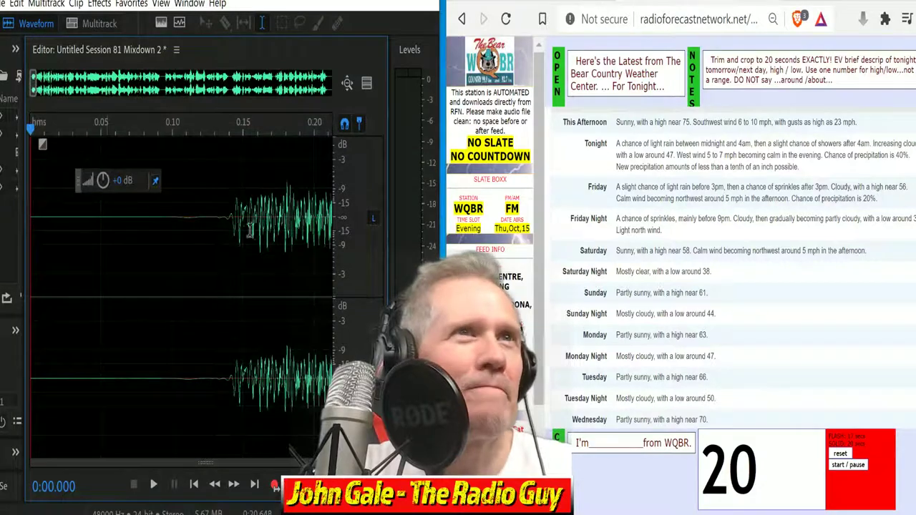
shift+click(224, 215)
key(Delete)
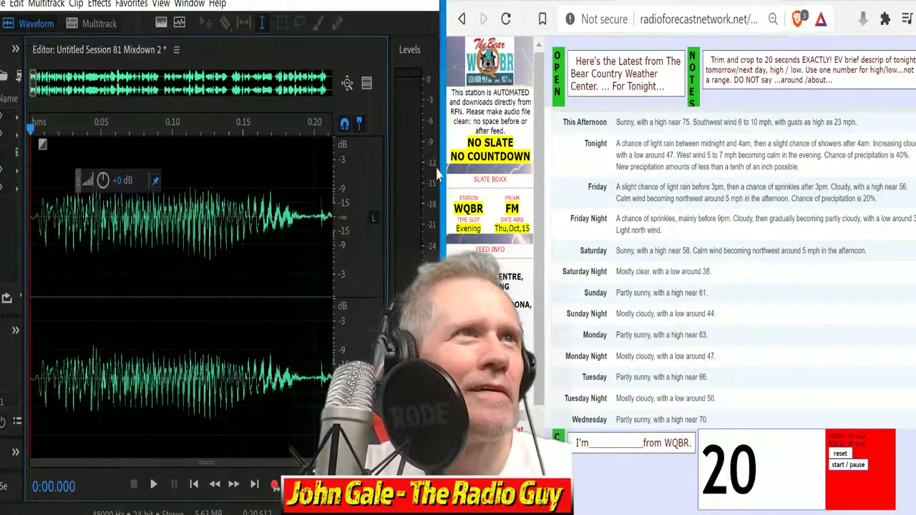
- Audition the opening of the trimmed mixdown, and play the whole file from its start
key(space)
scroll(164, 287, down, 8)
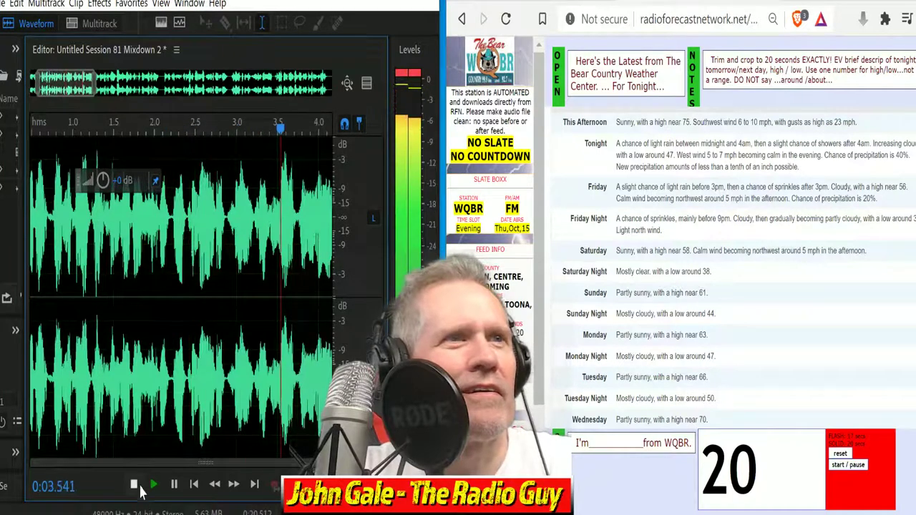
key(space)
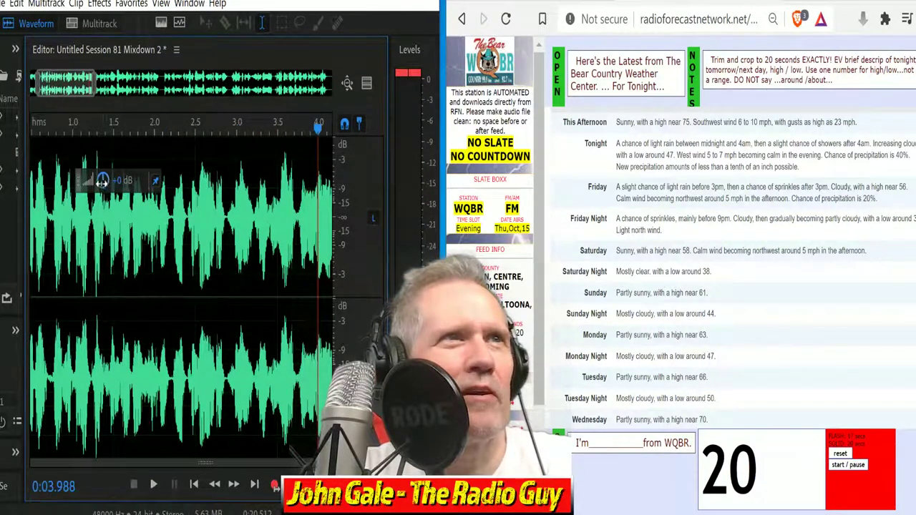
key(ctrl+a)
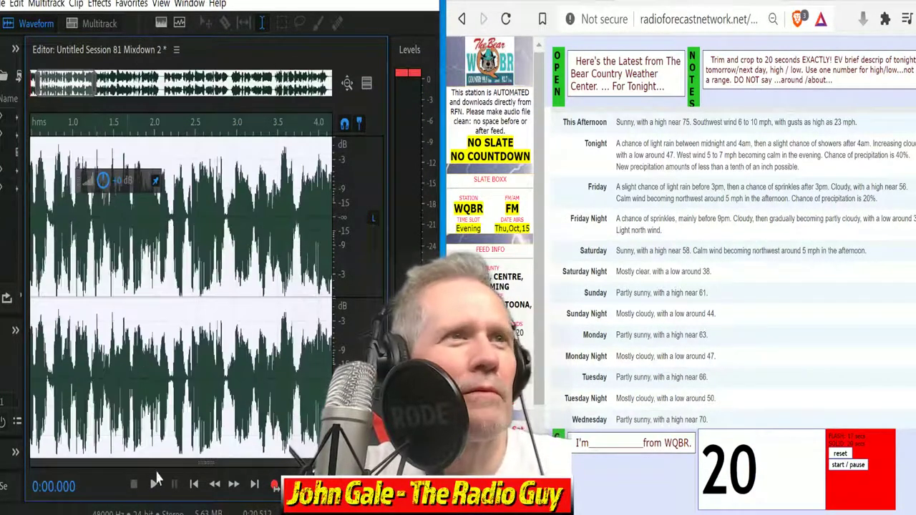
click(156, 484)
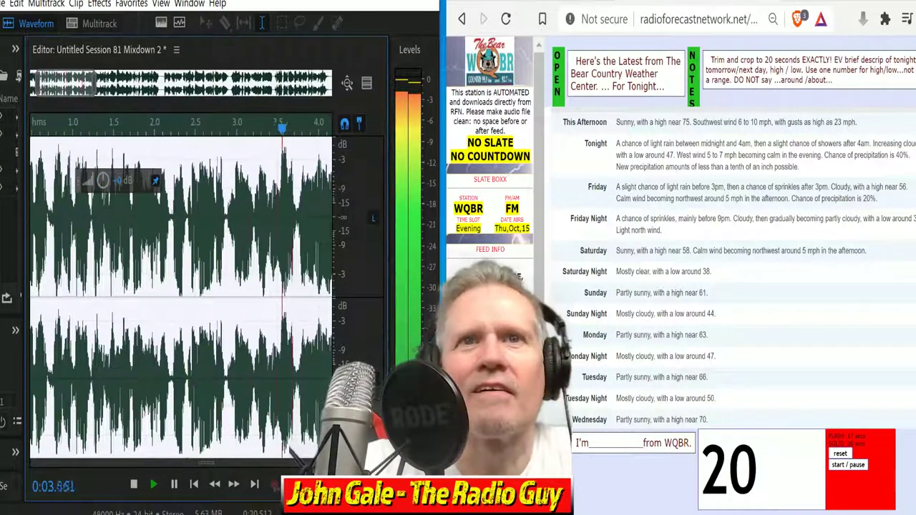
- Open the WQBR evening feed's upload form, select the suggested file name wqbrfmev and return to the audio editor
click(735, 64)
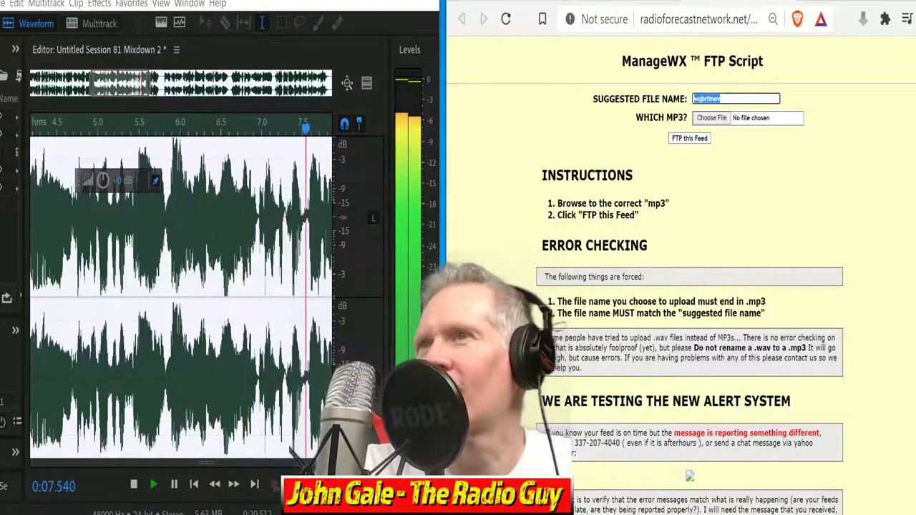
key(alt+Tab)
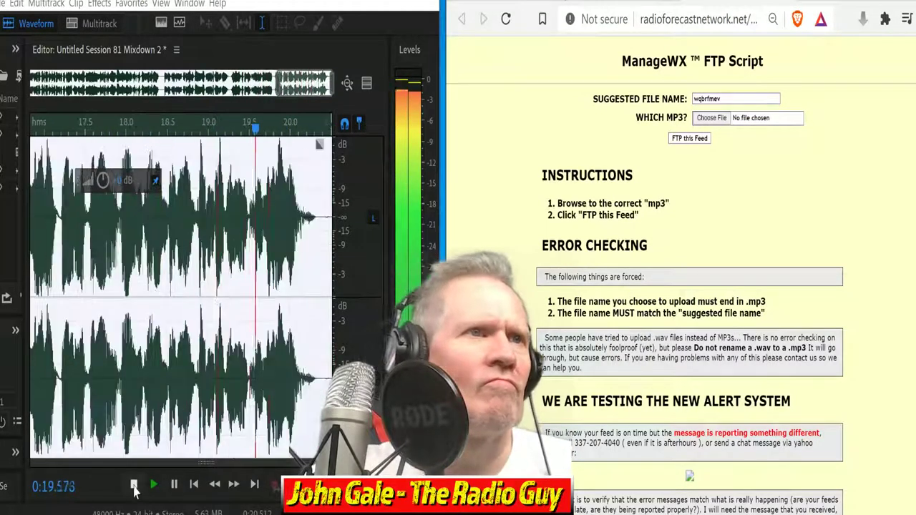
- Delete about 0.17 s of silence at the mixdown's end and about 0.18 s of the pause starting at 8.859 s
click(322, 251)
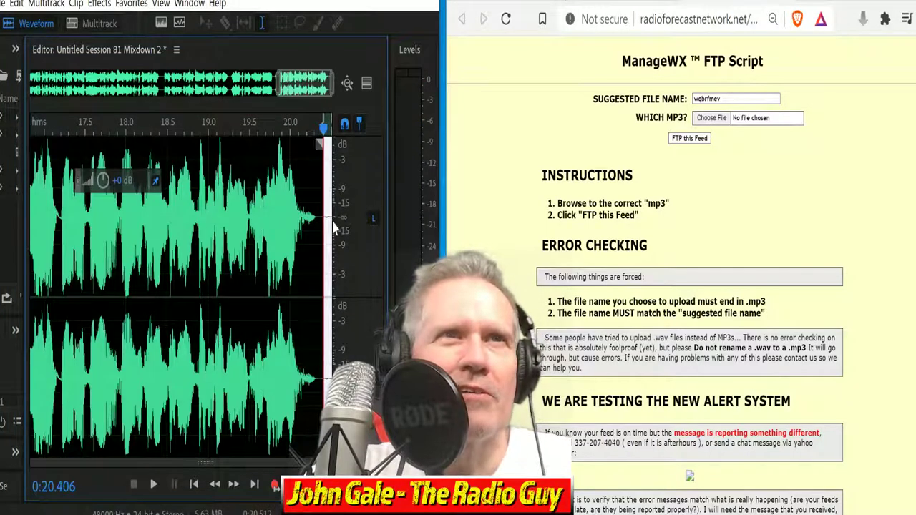
scroll(323, 217, left, 1)
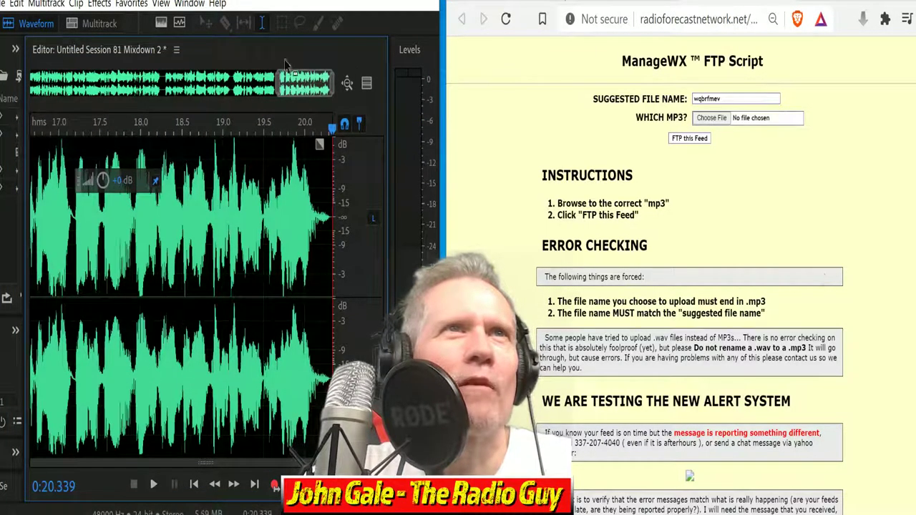
drag(303, 82, 166, 85)
scroll(241, 238, up, 2)
drag(212, 223, 249, 242)
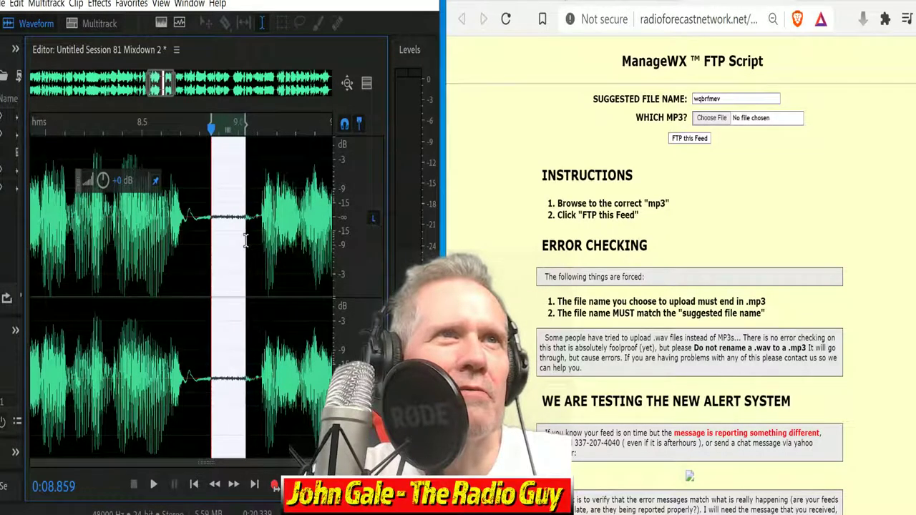
key(Delete)
- Delete about 0.07 s of the pause starting at 13.379 s in the mixdown
drag(164, 86, 227, 110)
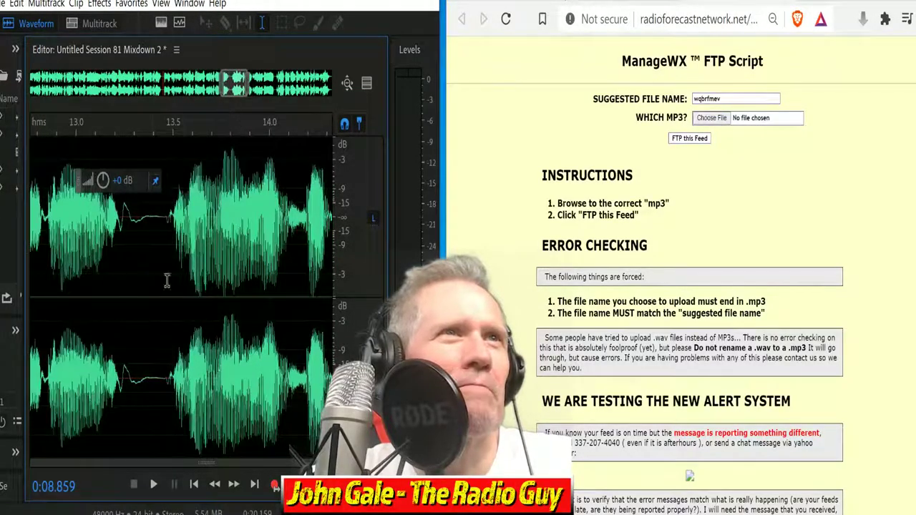
drag(150, 207, 164, 226)
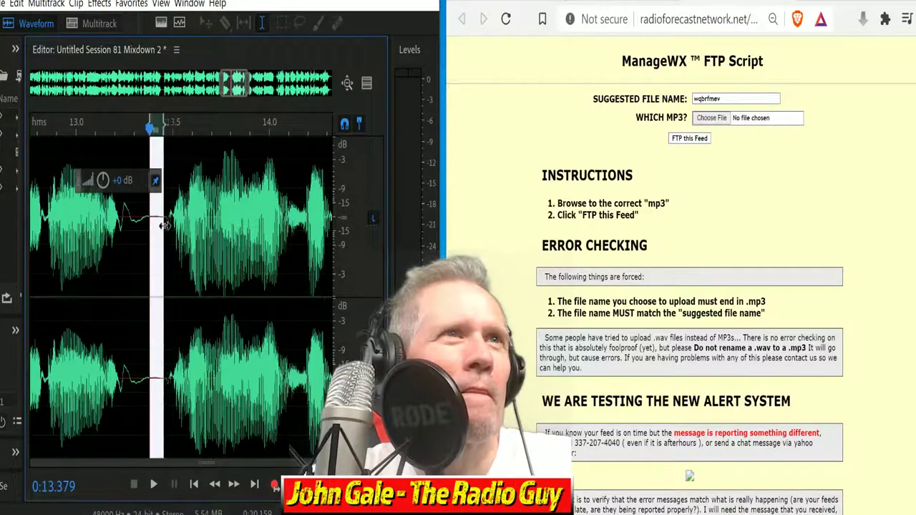
key(Delete)
drag(217, 85, 320, 84)
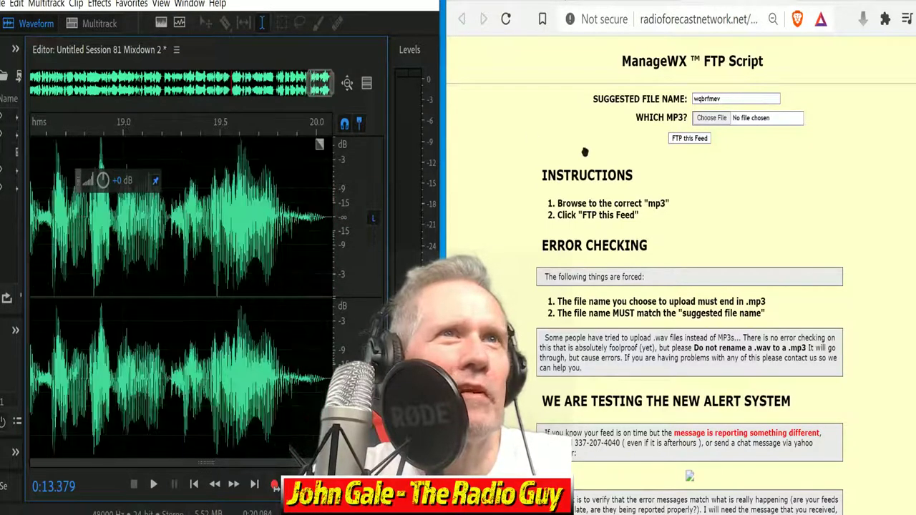
- Export the evening mixdown as MP3 file wqbrfmev.mp3 to drive E:, overwriting the existing file
key(ctrl+shift+e)
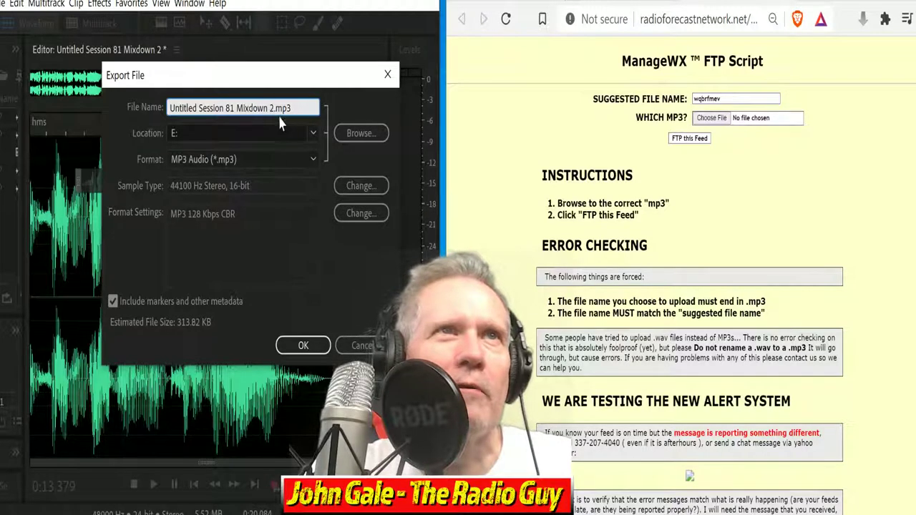
key(shift+Home)
text(wqbrfmev)
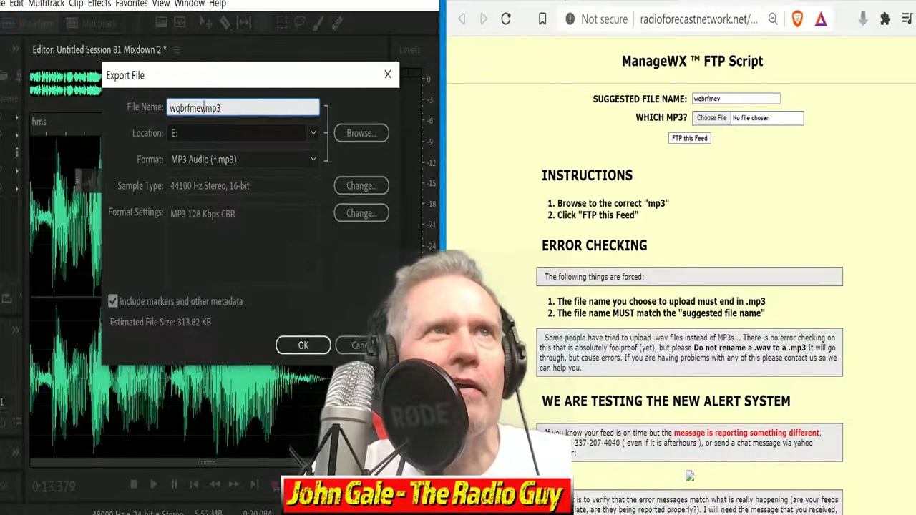
click(318, 345)
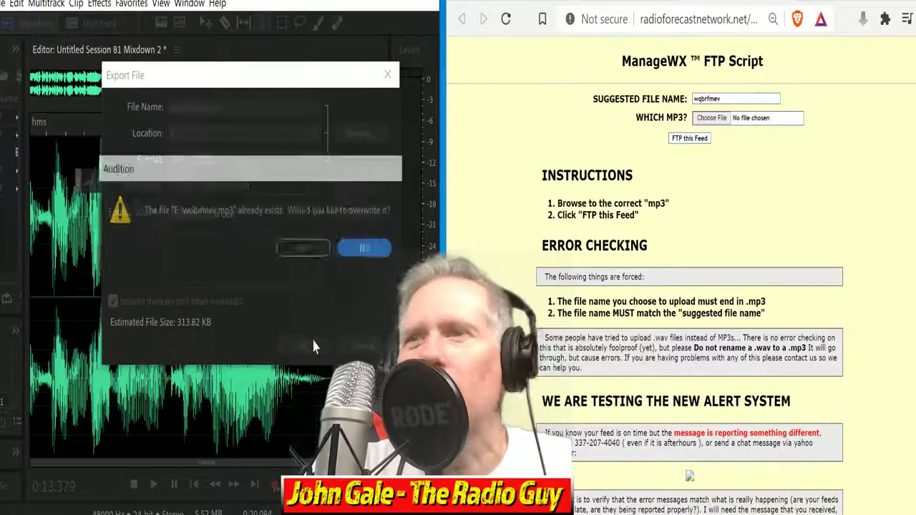
click(304, 249)
- Attach wqbrfmev.mp3 from drive E: to the upload form, submit the evening feed and close the results window
click(712, 118)
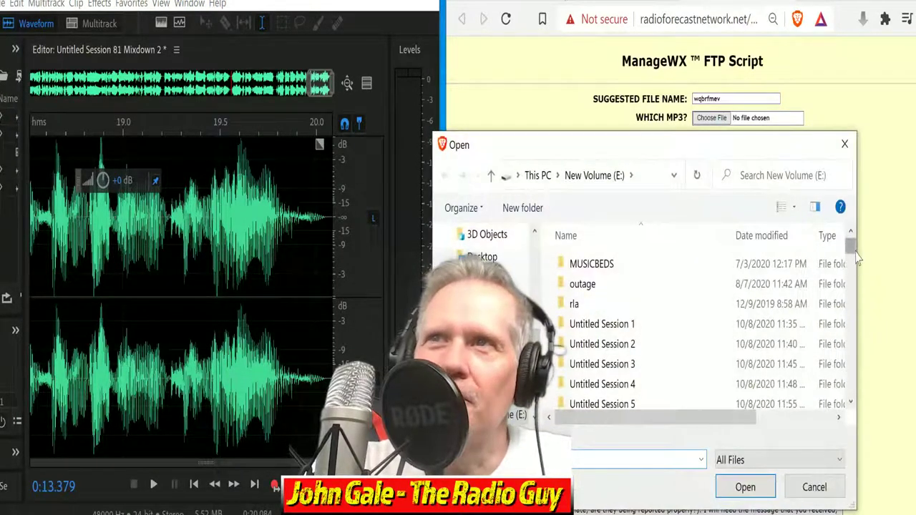
drag(854, 254, 594, 340)
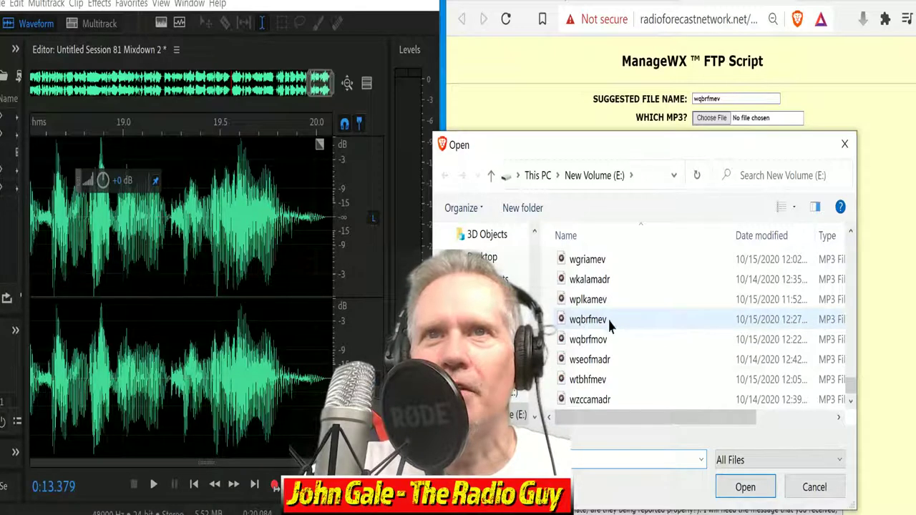
click(609, 323)
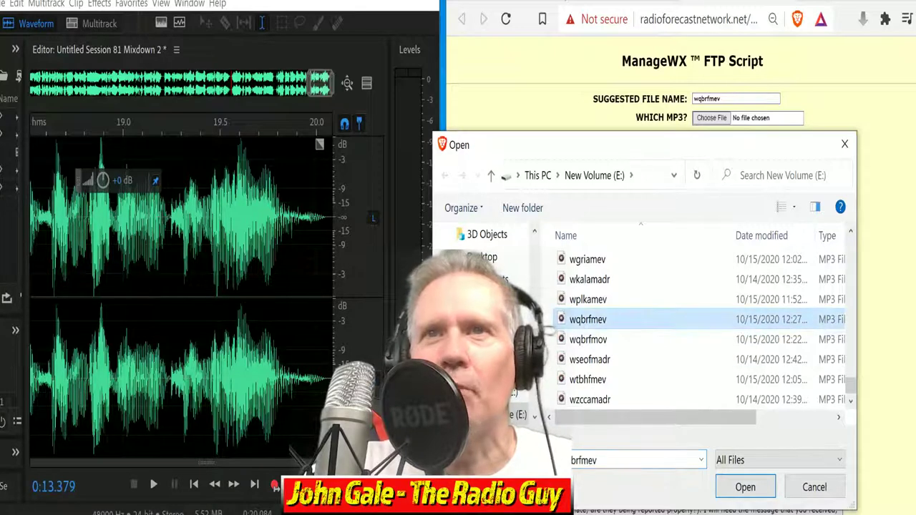
click(745, 488)
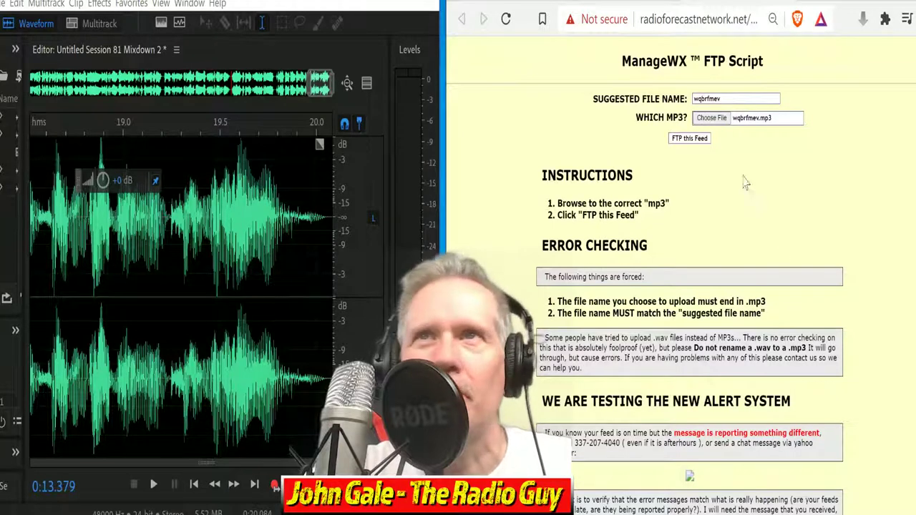
click(711, 118)
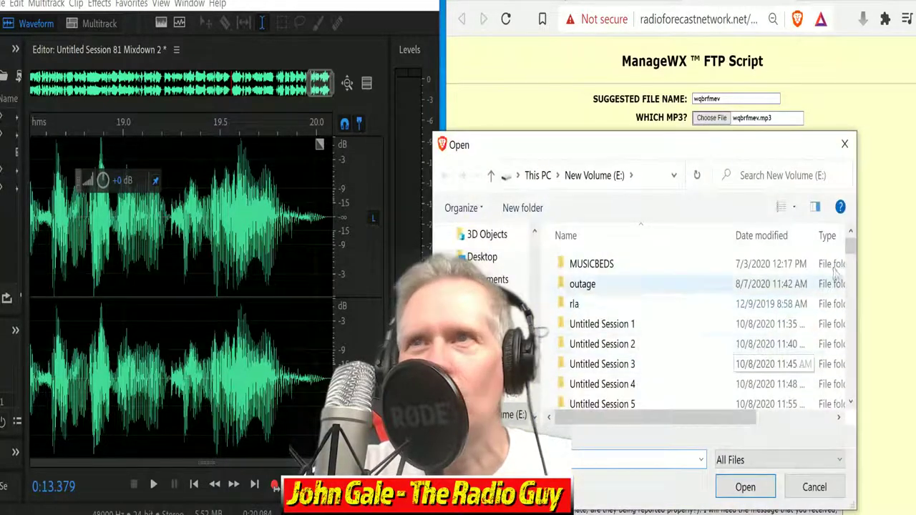
drag(850, 255, 848, 402)
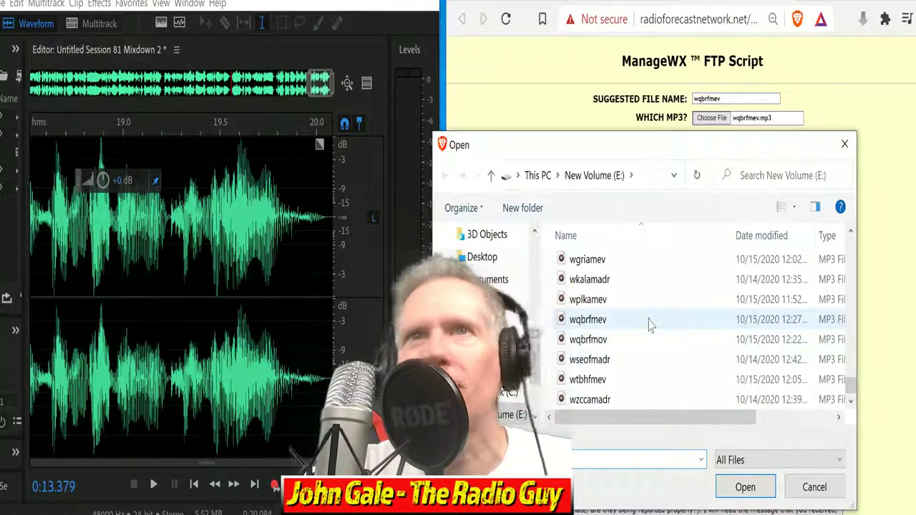
click(627, 322)
click(745, 493)
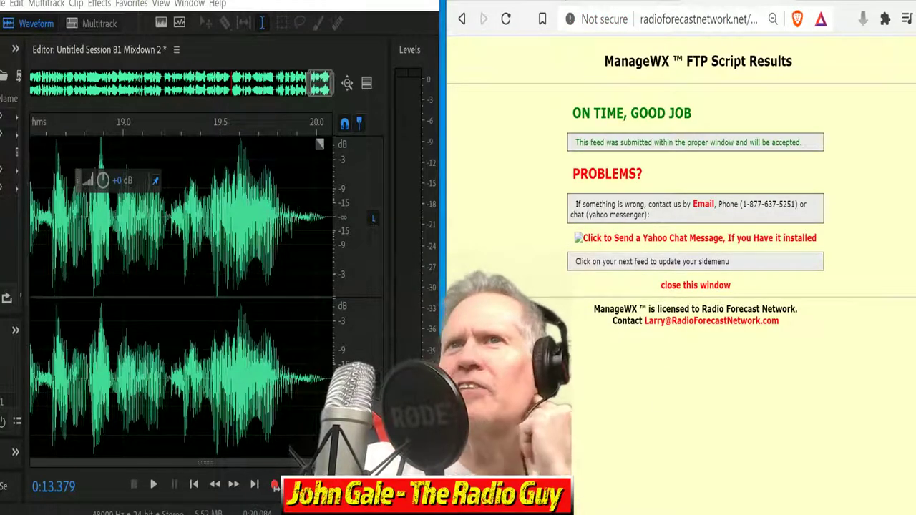
click(693, 287)
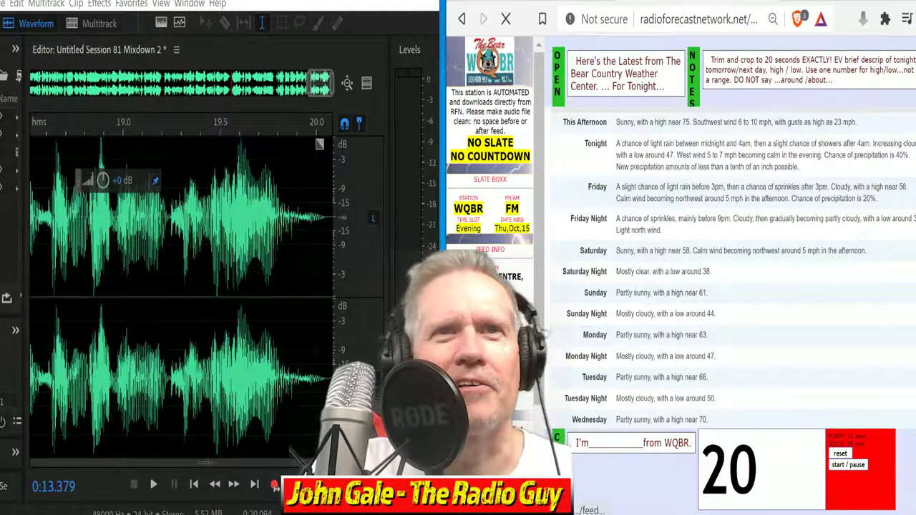
- Close all open audio files and sessions without saving any changes
click(3, 8)
click(21, 123)
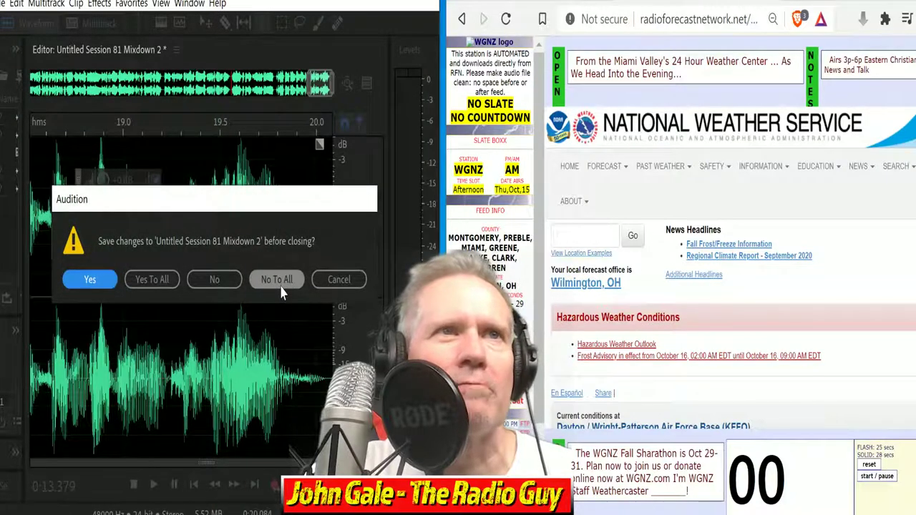
click(279, 284)
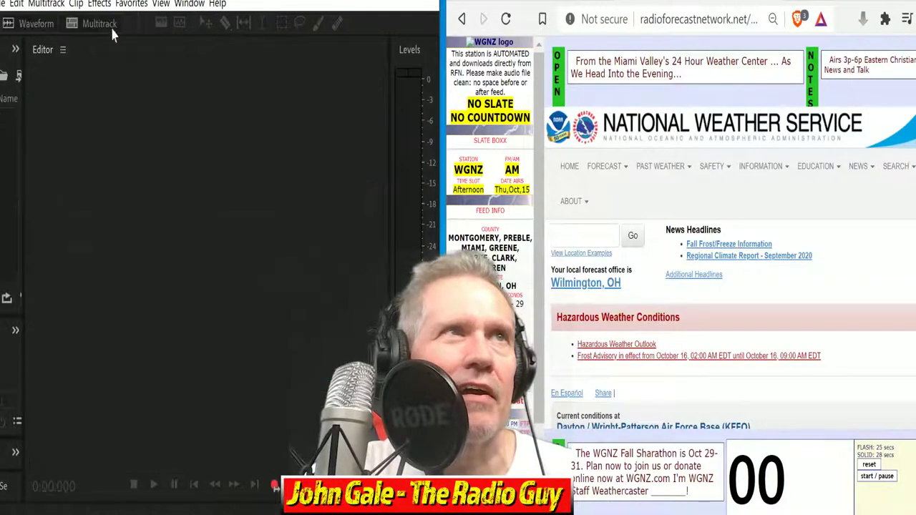
- Create the multitrack session Untitled Session 82 on drive E: from the template containing the WGNZ weather music bed
click(72, 25)
click(287, 231)
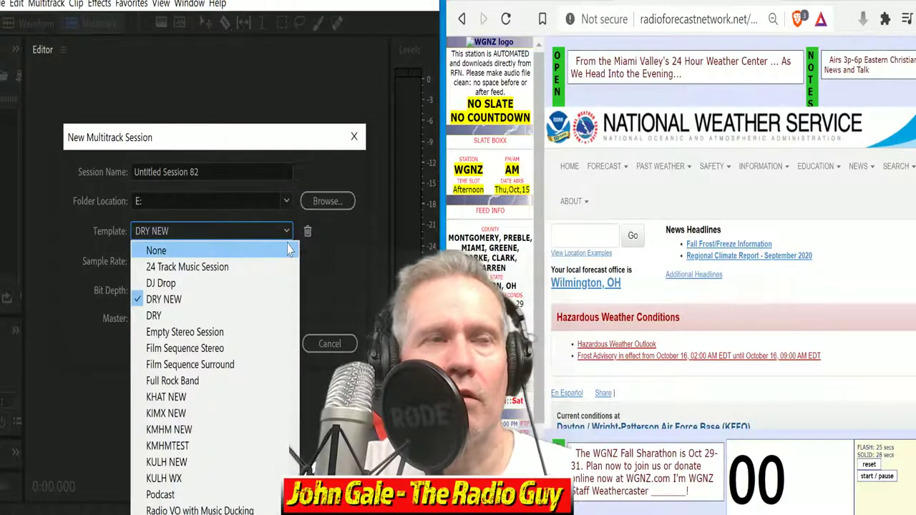
scroll(246, 435, down, 3)
click(251, 430)
click(276, 356)
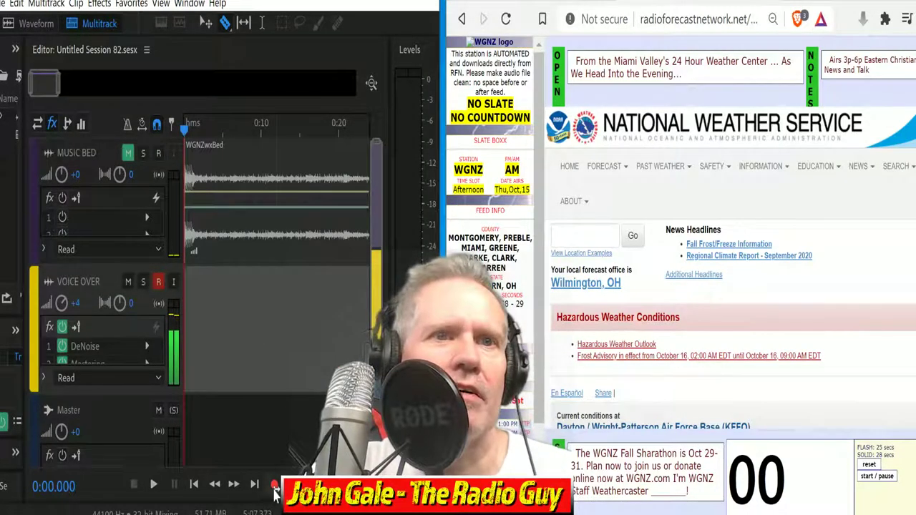
- Record the WGNZ voice-over from the detailed Fairborn forecast, timing the read with the feed page's timer
click(274, 487)
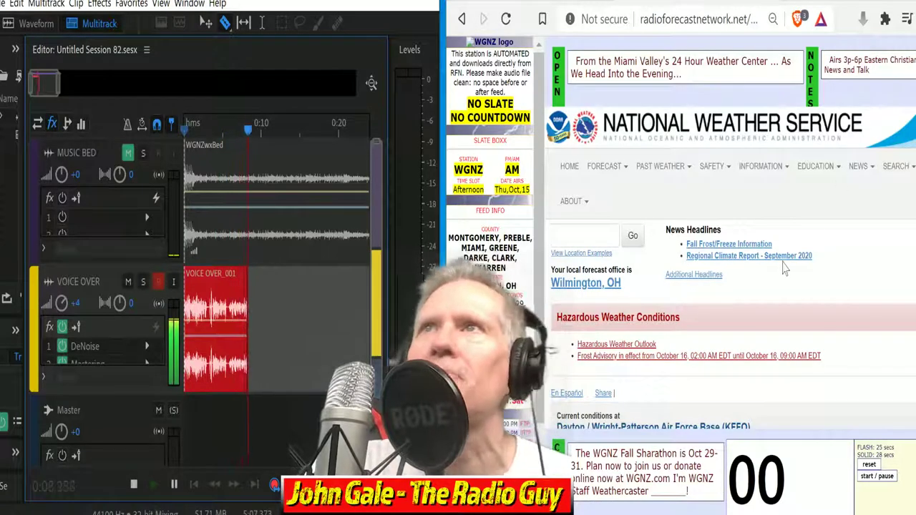
scroll(784, 265, down, 1)
scroll(784, 264, down, 1)
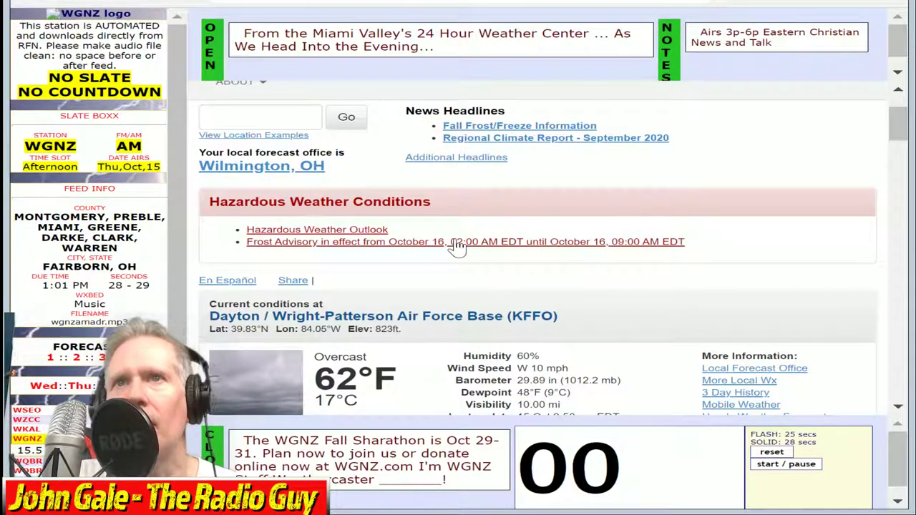
scroll(457, 246, down, 5)
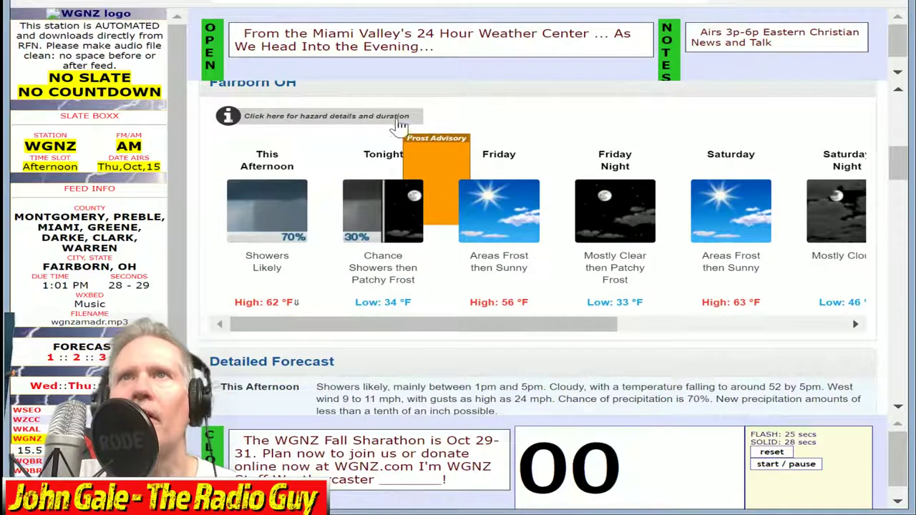
mouse_move(400, 125)
scroll(773, 139, down, 3)
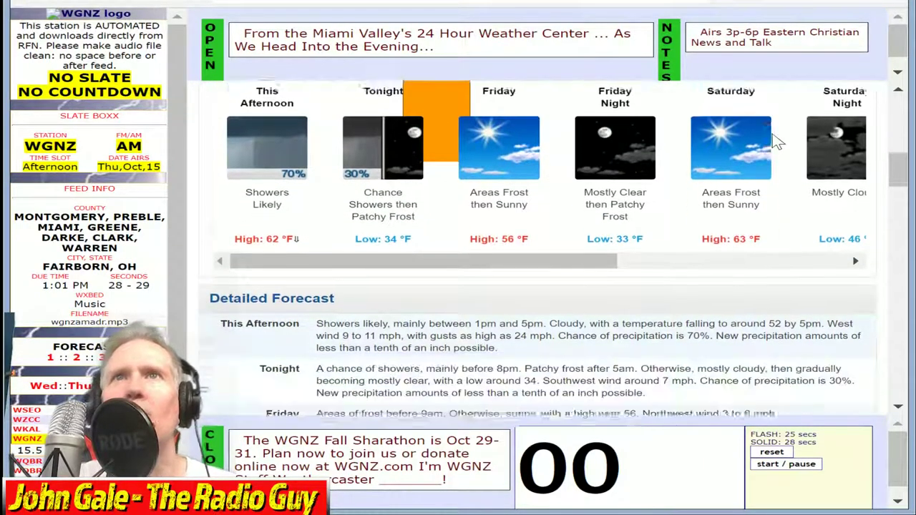
click(801, 464)
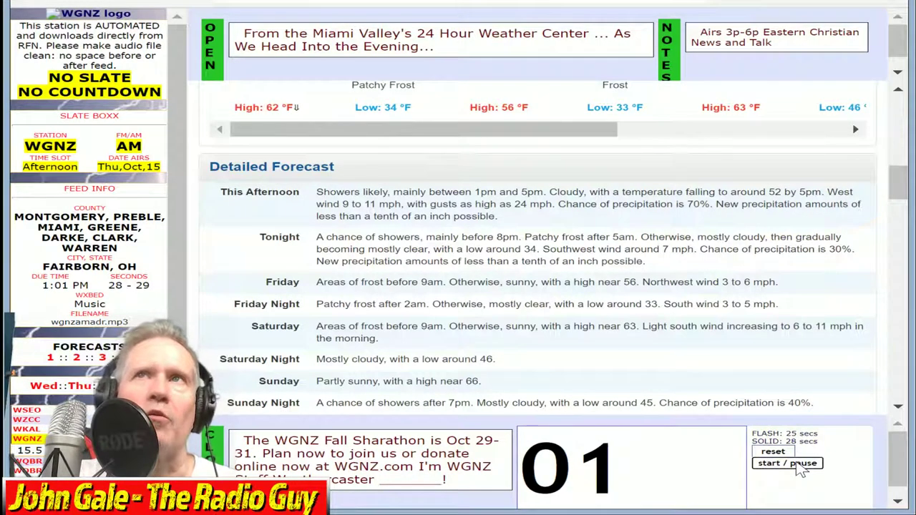
scroll(537, 250, up, 3)
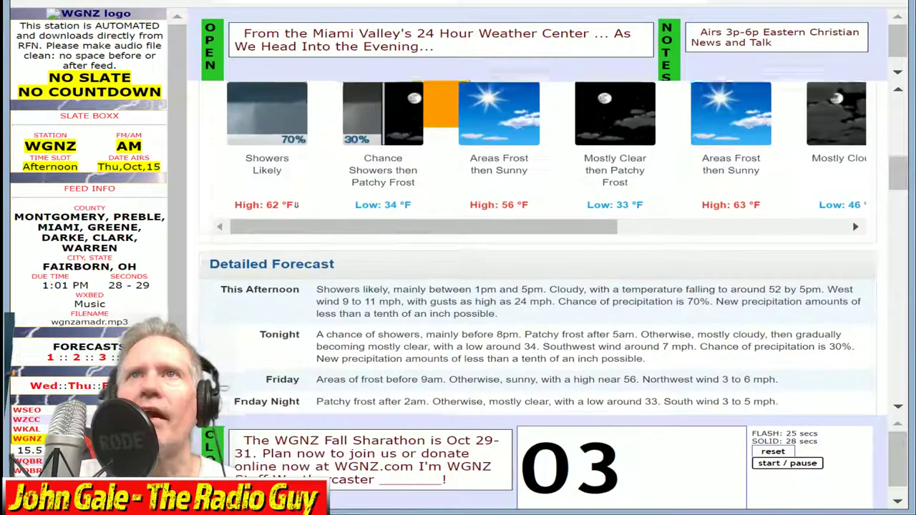
scroll(537, 251, down, 3)
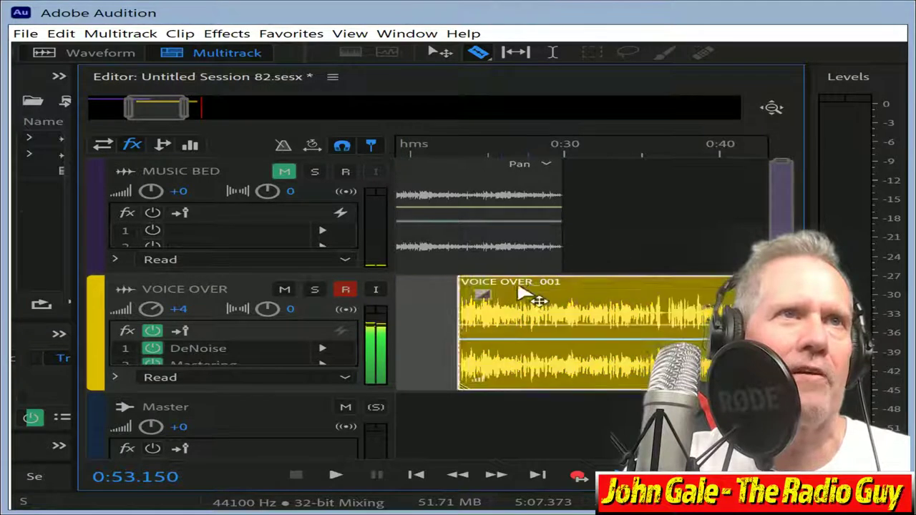
- Move the voice-over clip to start at 1.075 s over the music bed, and unmute the MUSIC BED track
click(413, 150)
key(space)
key(space)
drag(455, 296, 473, 294)
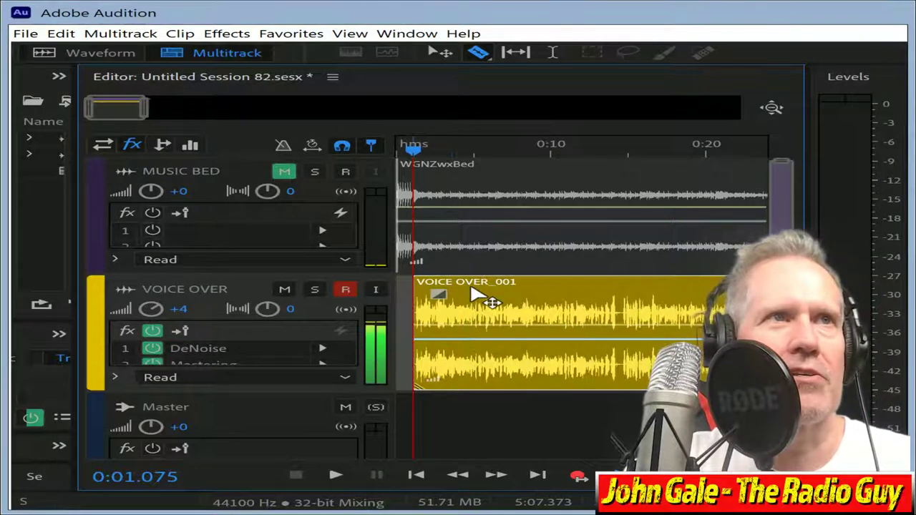
click(285, 174)
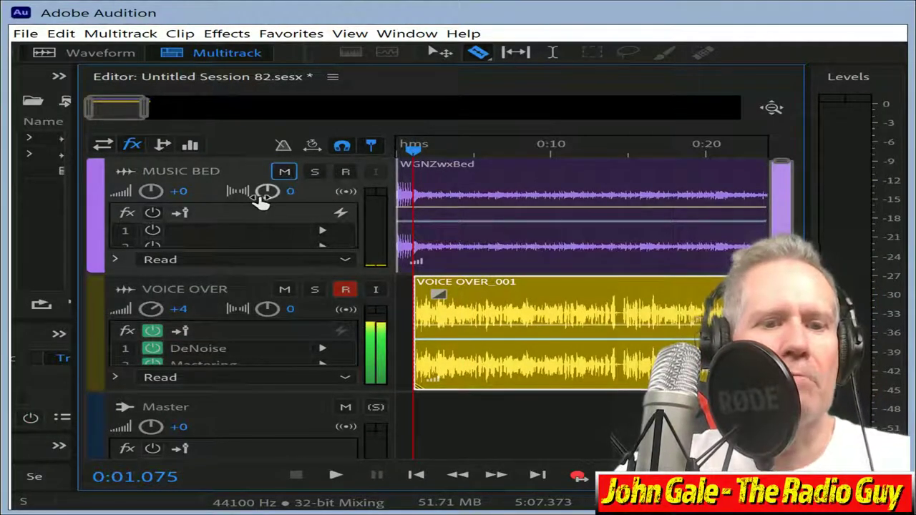
- Mix the WGNZ session down to a new file, then select and audition the entire mixdown
key(alt+shift+m)
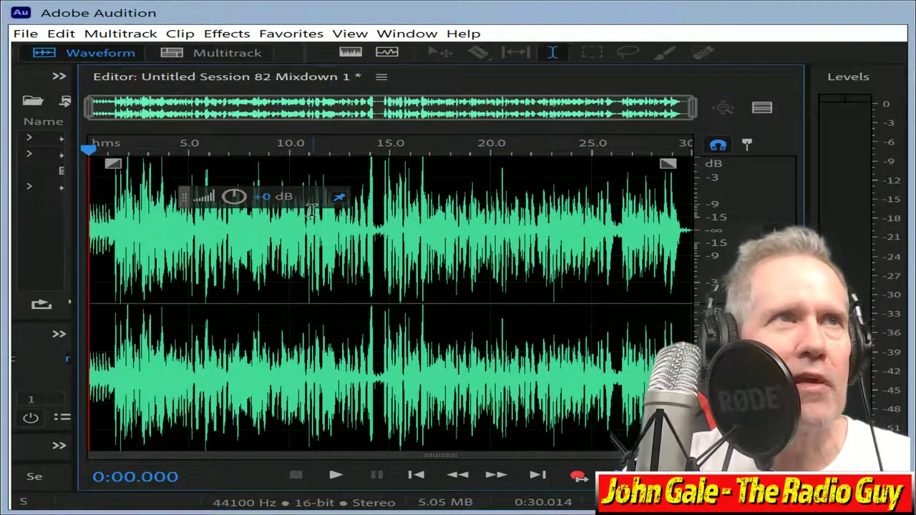
key(ctrl+a)
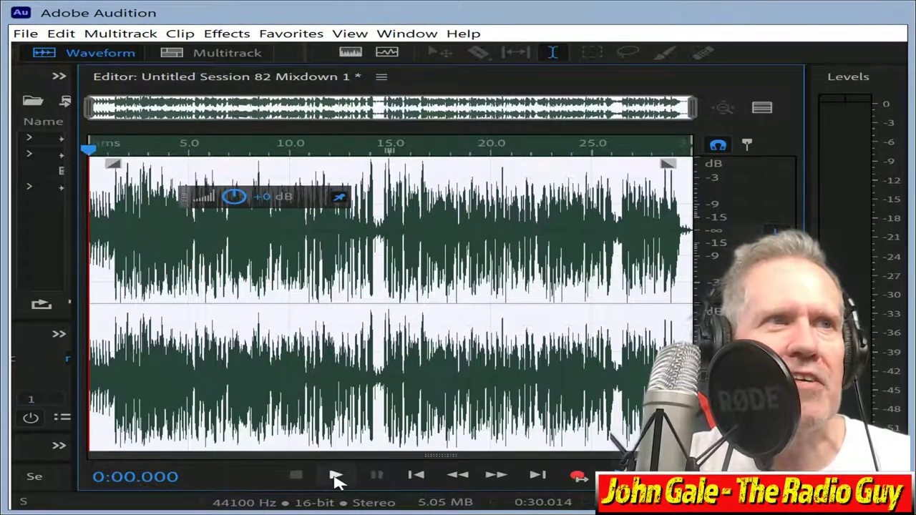
click(337, 479)
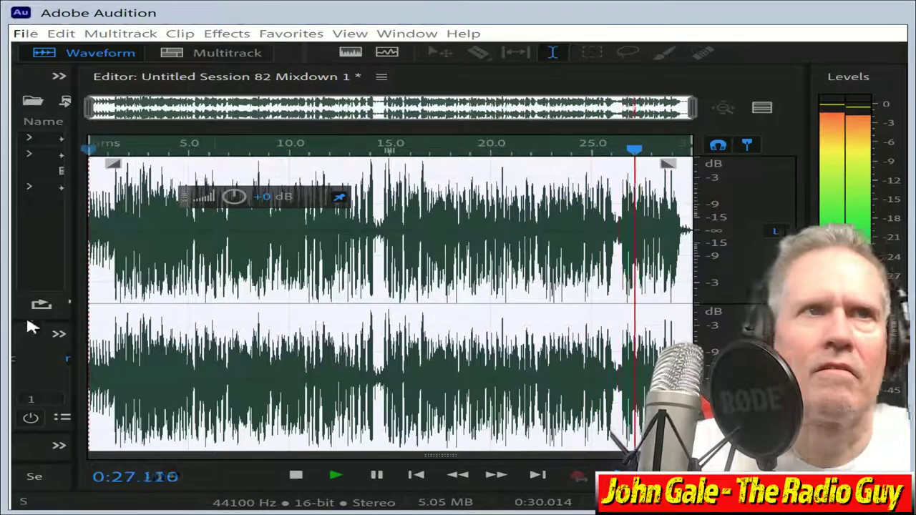
click(297, 476)
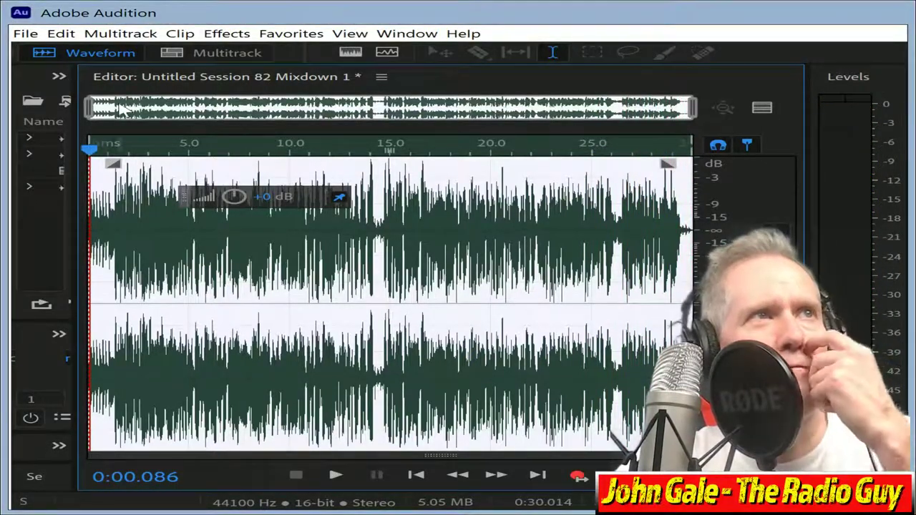
- Export the WGNZ mixdown as MP3 file wgnzamadr.mp3 to drive E:, overwriting the existing file
scroll(659, 179, up, 5)
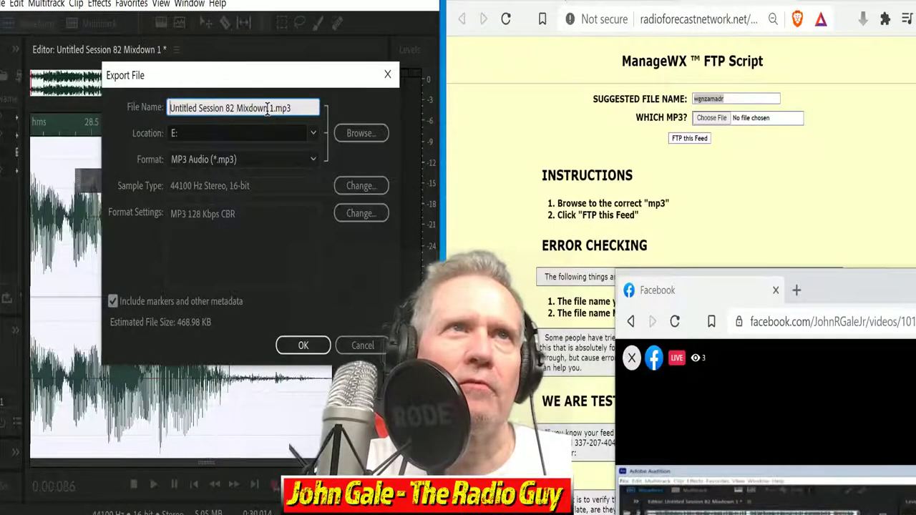
drag(275, 109, 170, 108)
text(wgnzamadr)
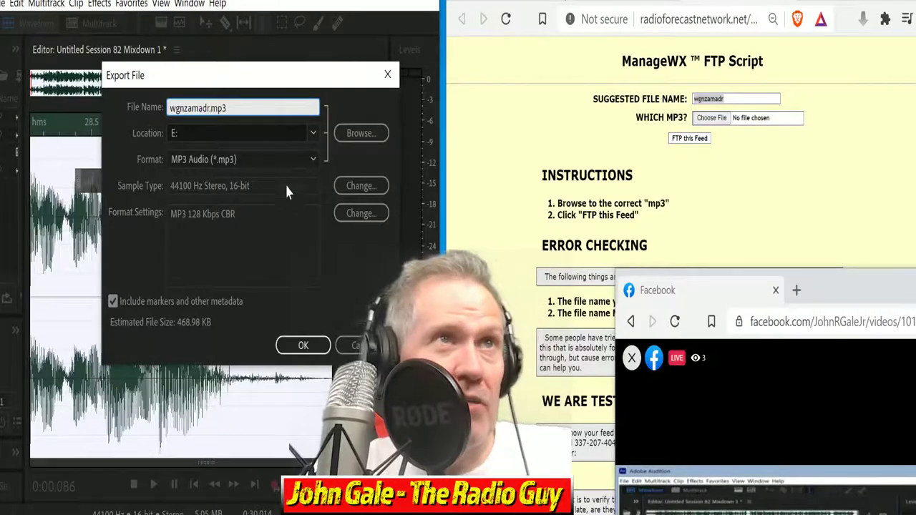
click(303, 346)
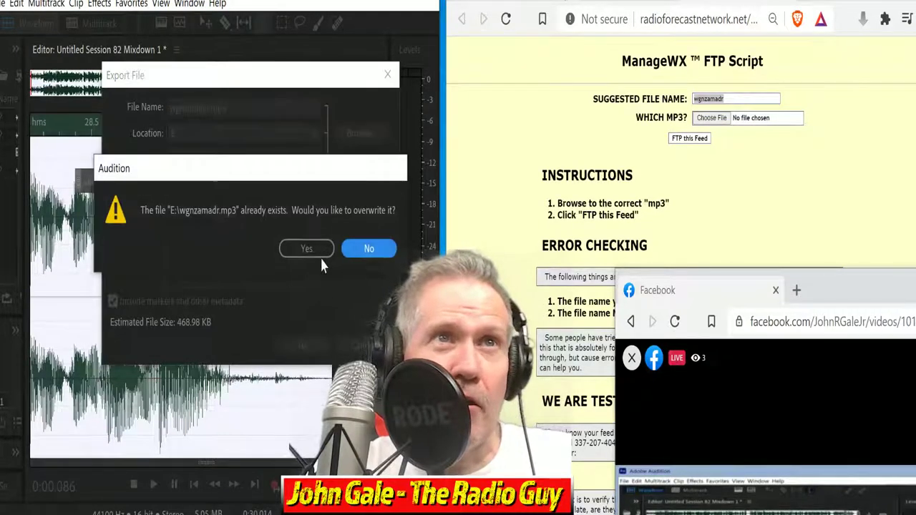
click(304, 249)
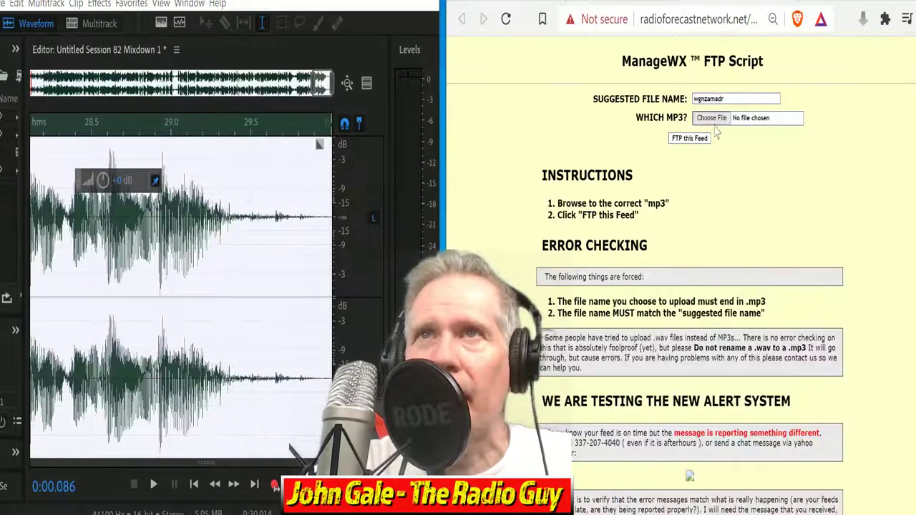
- Upload wgnzamadr.mp3 from drive E: through the FTP script page, and close the results page
click(712, 117)
drag(852, 247, 841, 398)
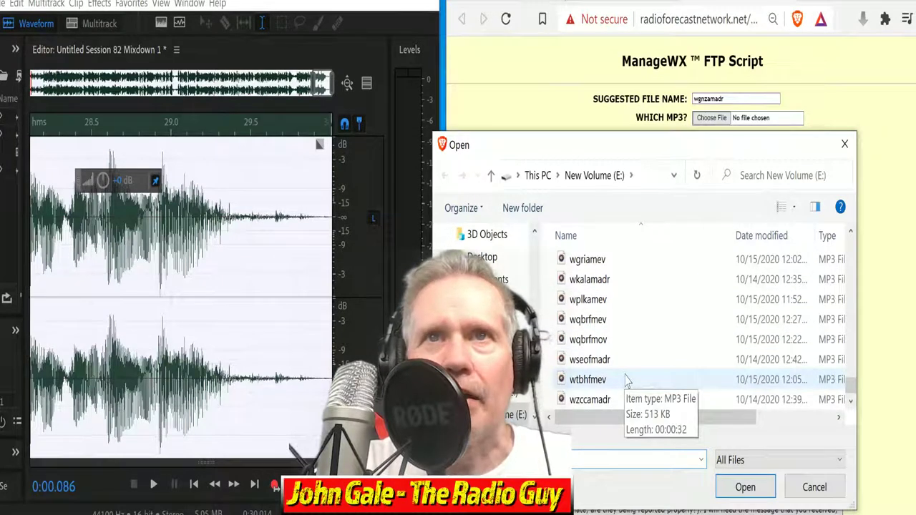
scroll(625, 378, up, 1)
click(618, 299)
click(745, 486)
click(690, 139)
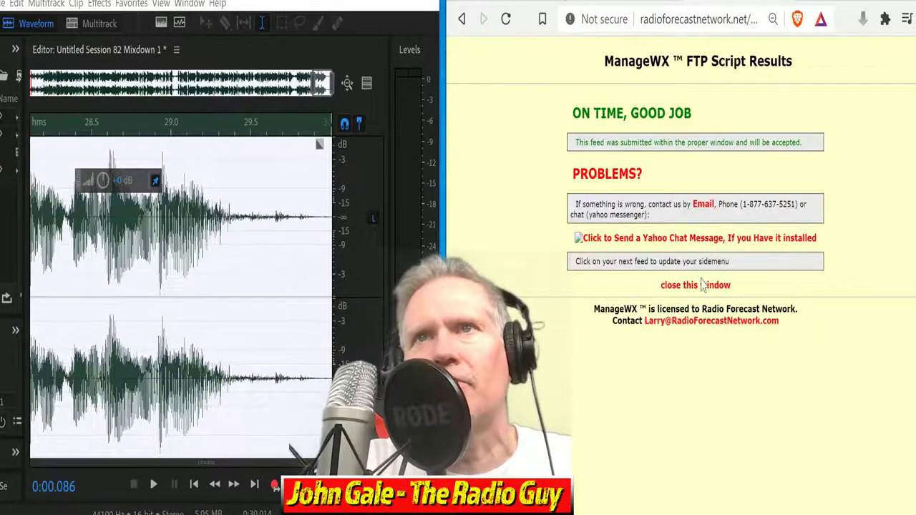
click(698, 286)
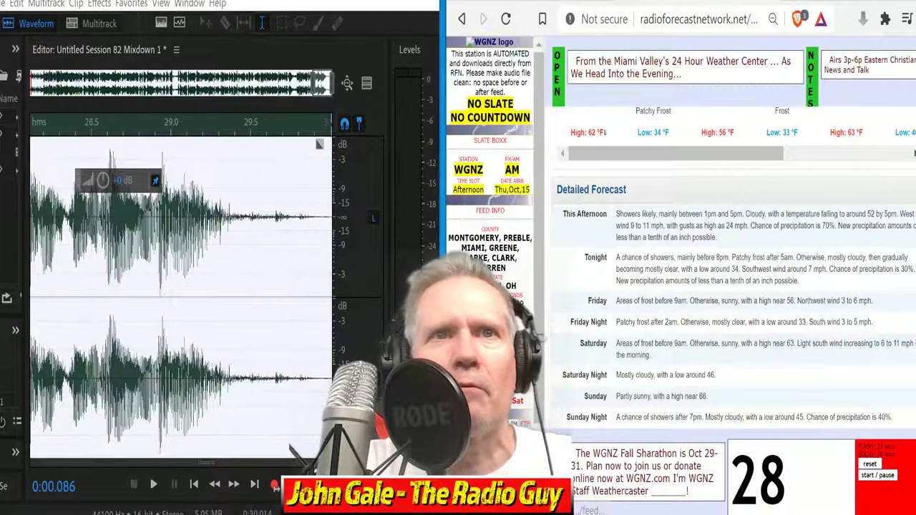
- Close all open files in Audition without saving any changes
click(3, 3)
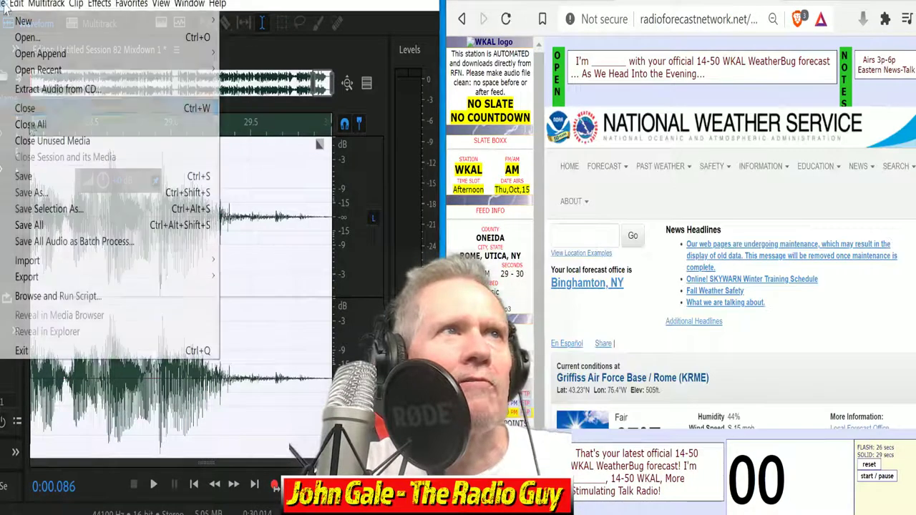
click(90, 128)
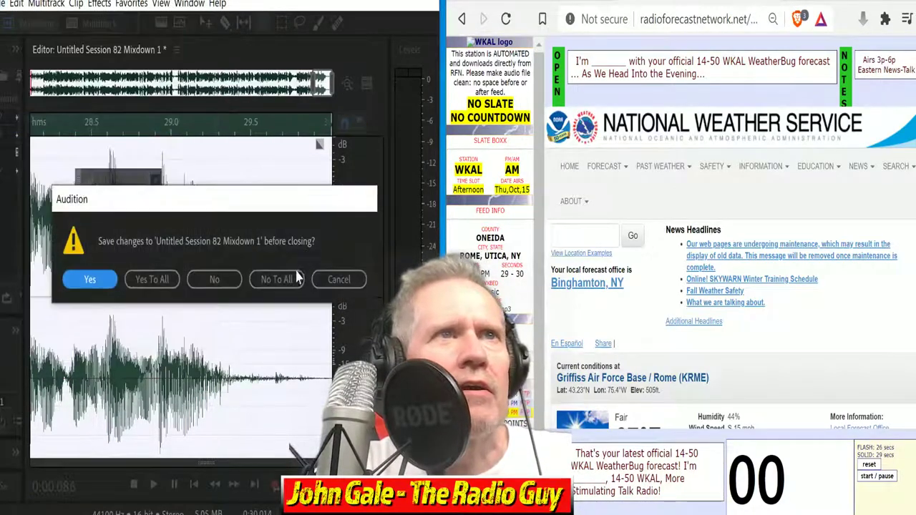
click(299, 278)
- Create a new multitrack session named Untitled Session 83 on drive E: from the WKAL NEW template
click(96, 27)
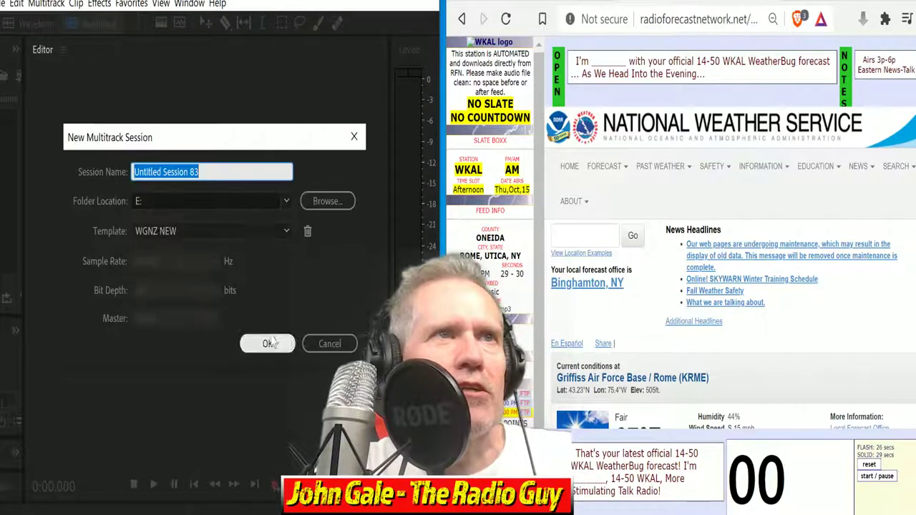
click(284, 231)
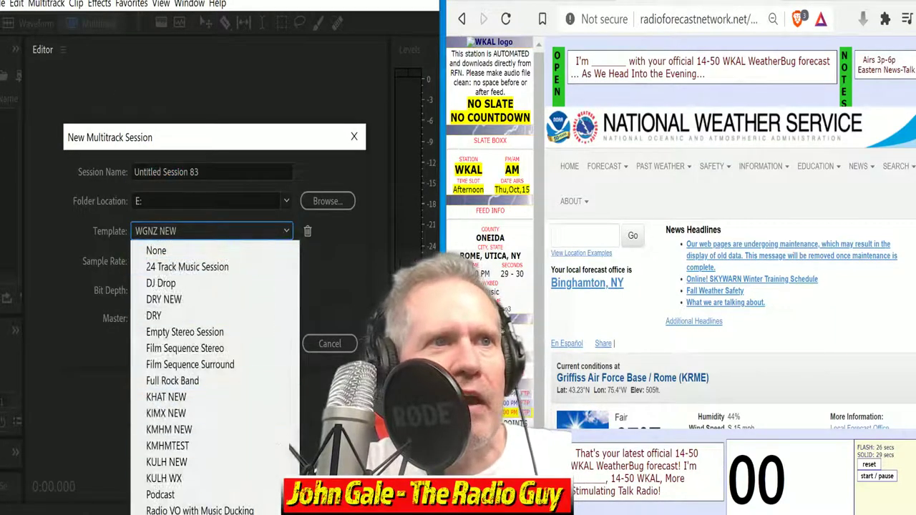
key(Escape)
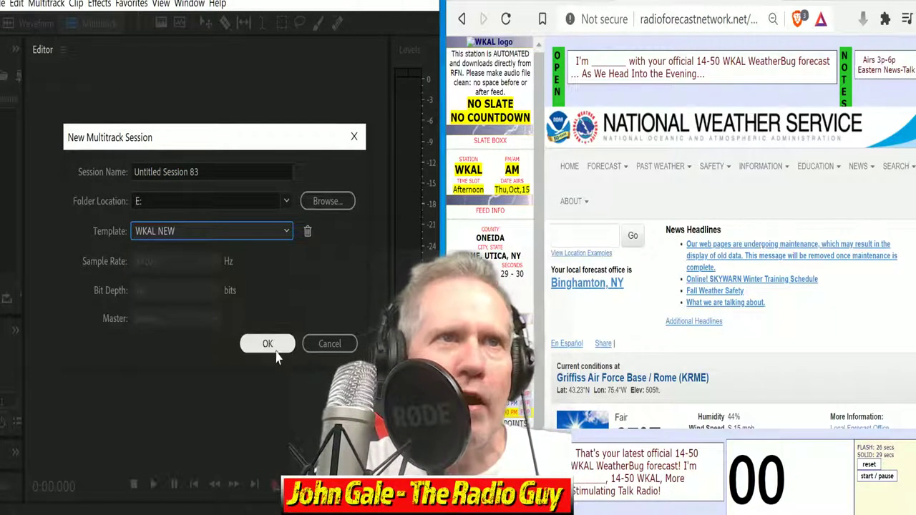
click(266, 344)
- Record the WKAL voice-over from the detailed Rome NY forecast, restarting the feed page's timer for the final read
click(274, 487)
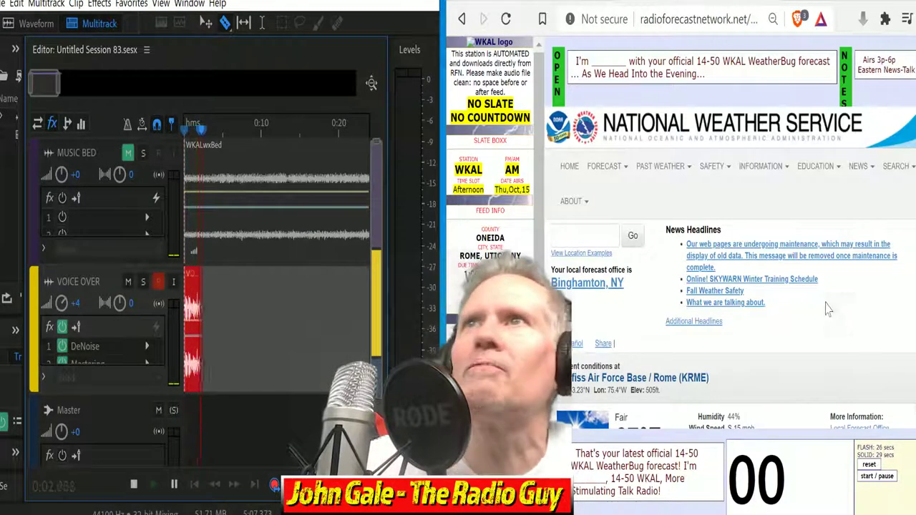
scroll(823, 305, down, 6)
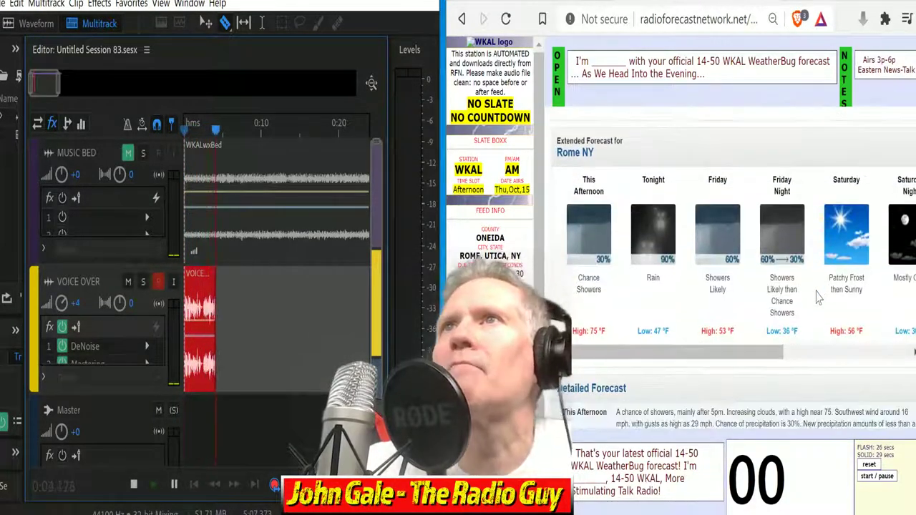
scroll(816, 299, down, 2)
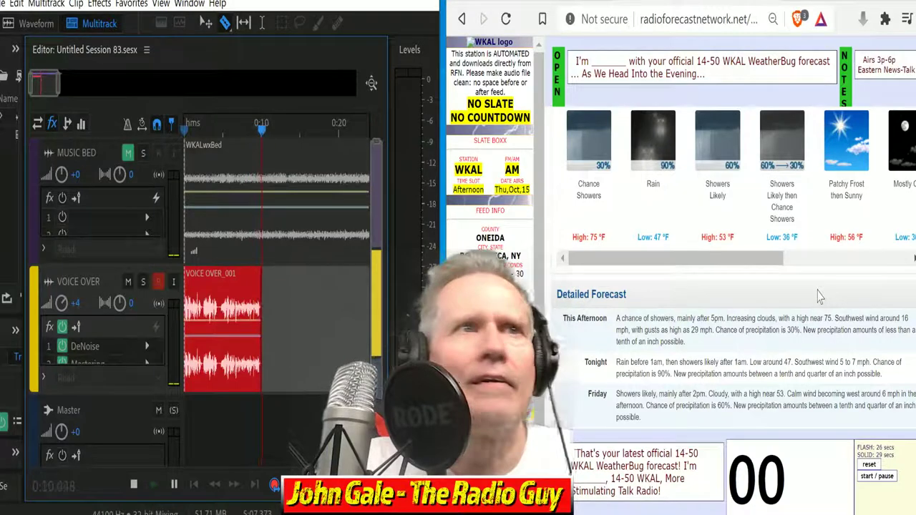
scroll(788, 341, down, 2)
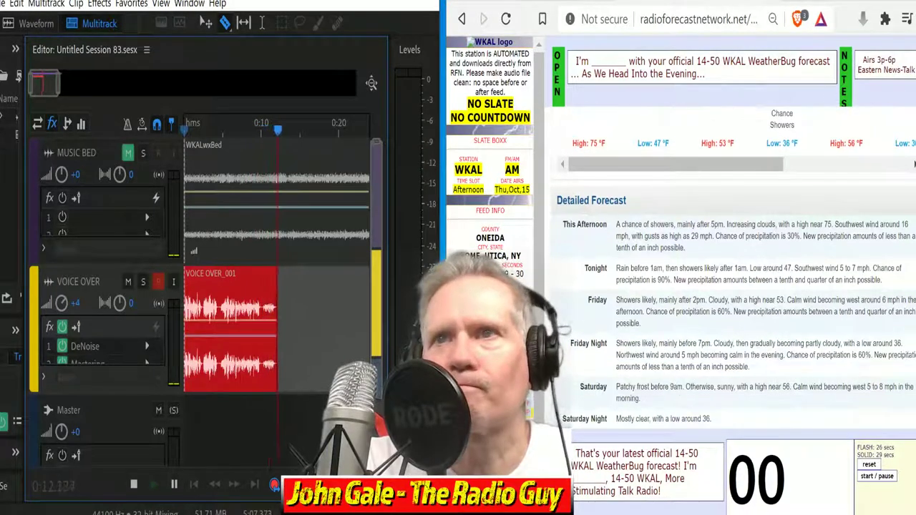
click(884, 478)
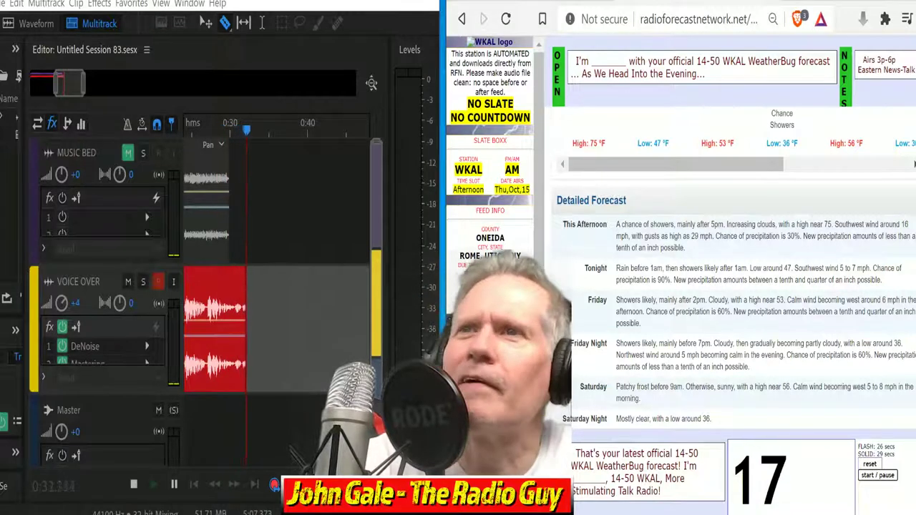
click(870, 464)
click(874, 477)
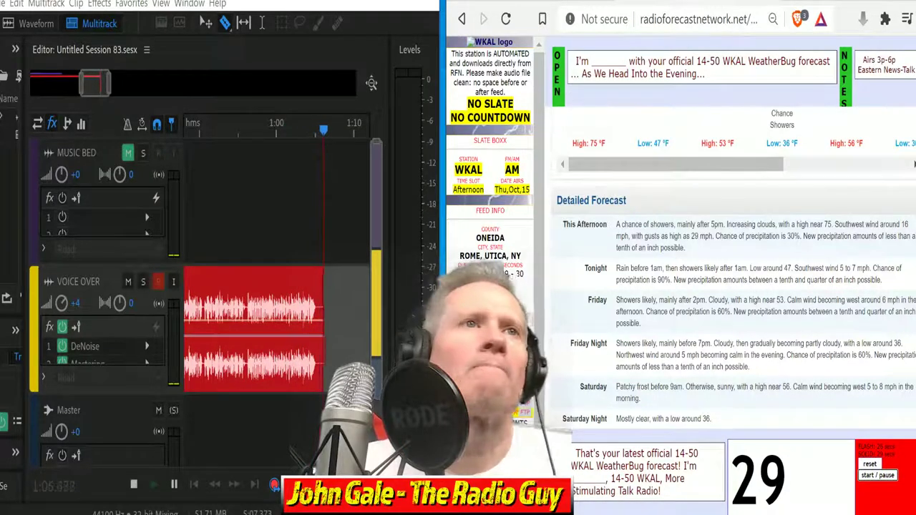
click(133, 485)
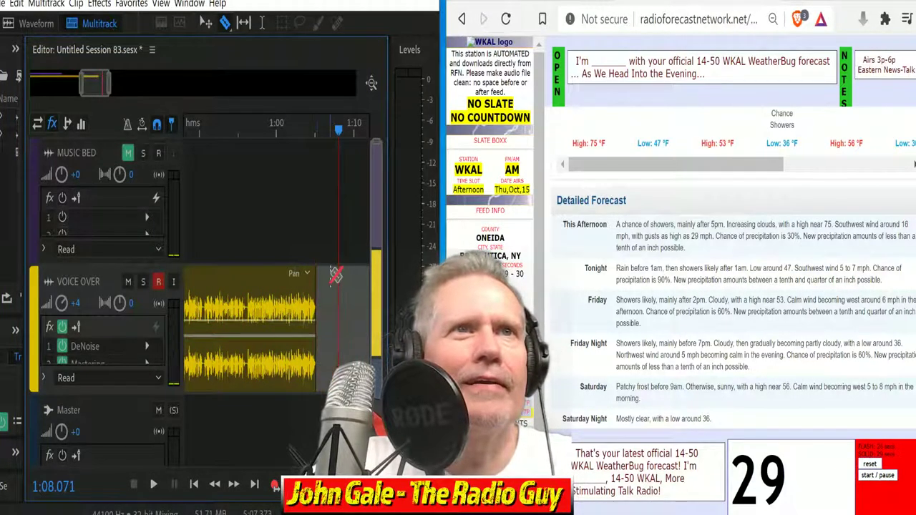
- Split off the final voice-over take, move it to the session start over the music bed, and unmute the MUSIC BED track
drag(322, 306, 310, 185)
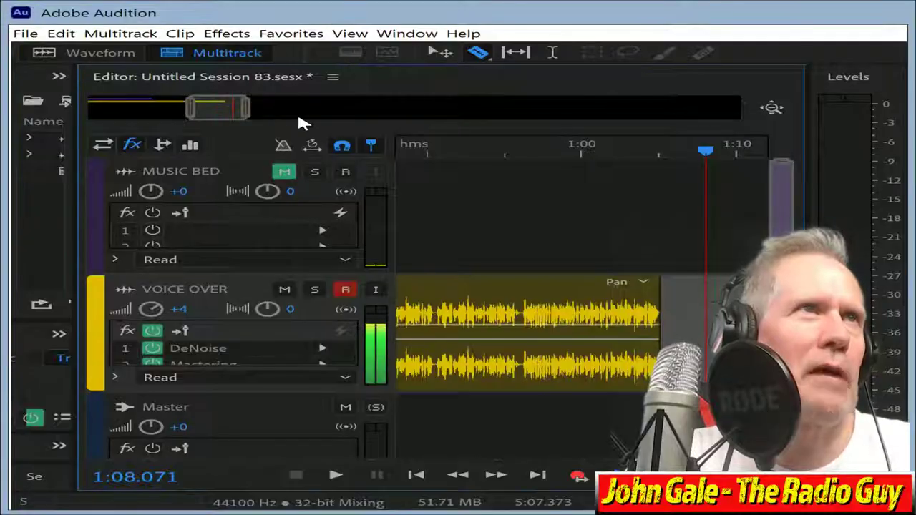
drag(215, 108, 162, 108)
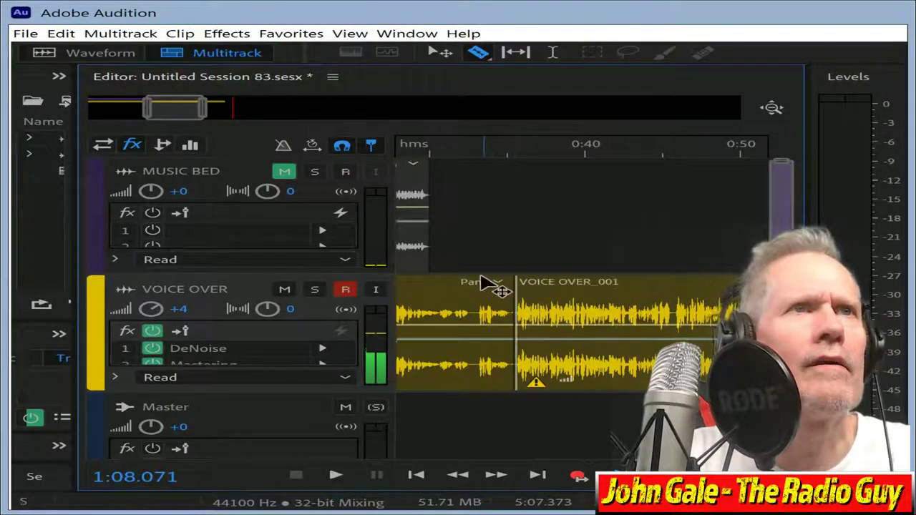
drag(604, 288, 41, 343)
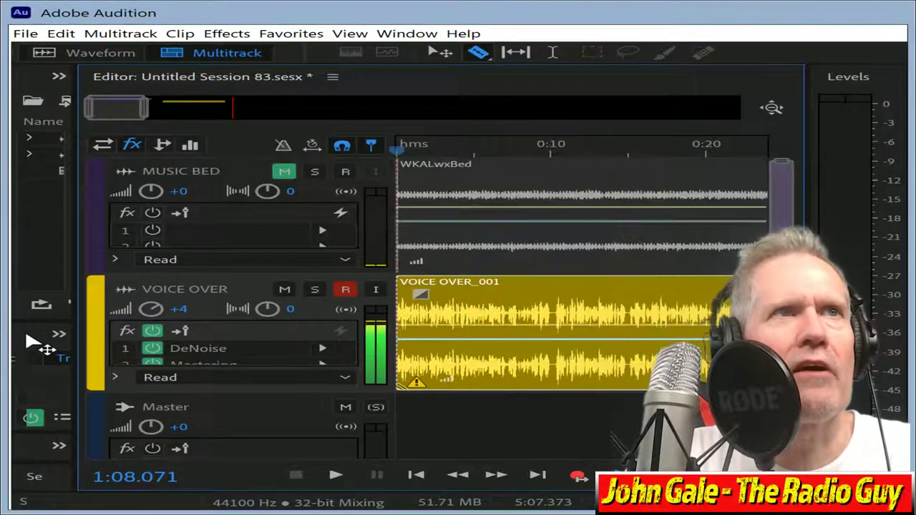
click(294, 170)
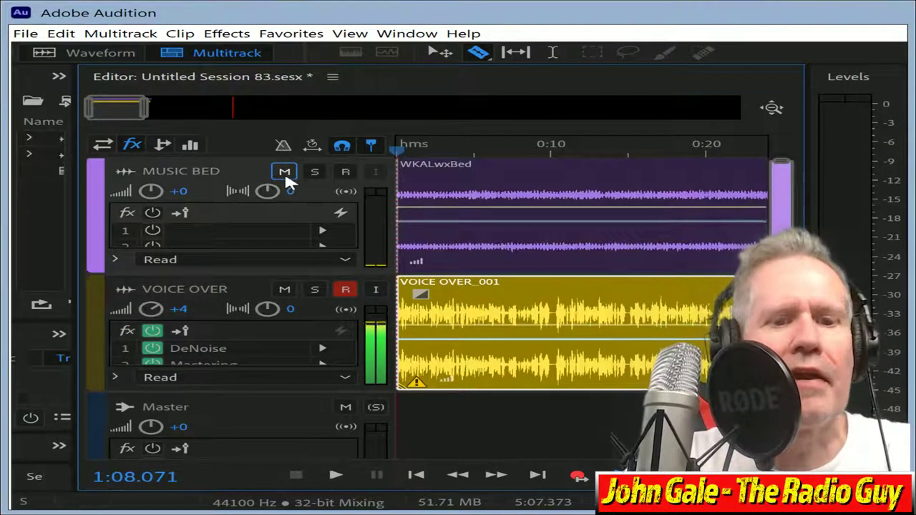
- Mix the WKAL session down to a new file, then select and audition the entire mixdown
key(ctrl+shift+alt+m)
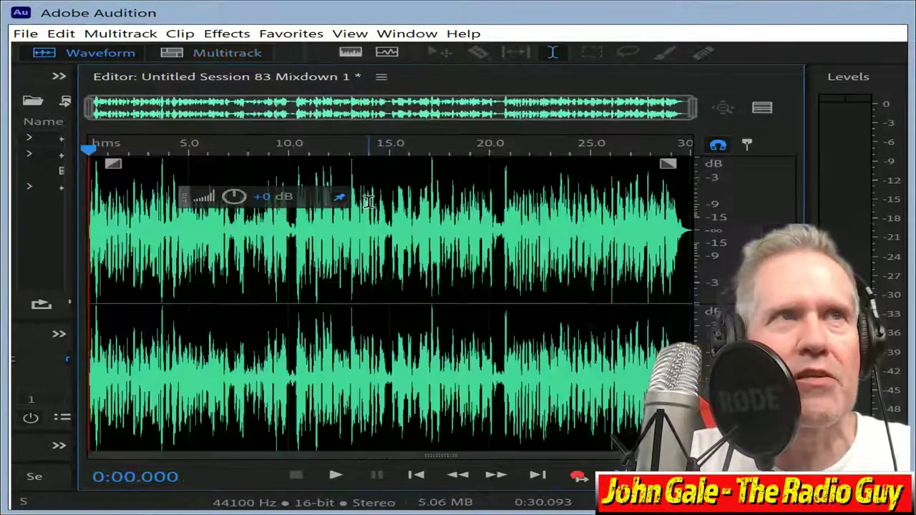
key(ctrl+shift+1)
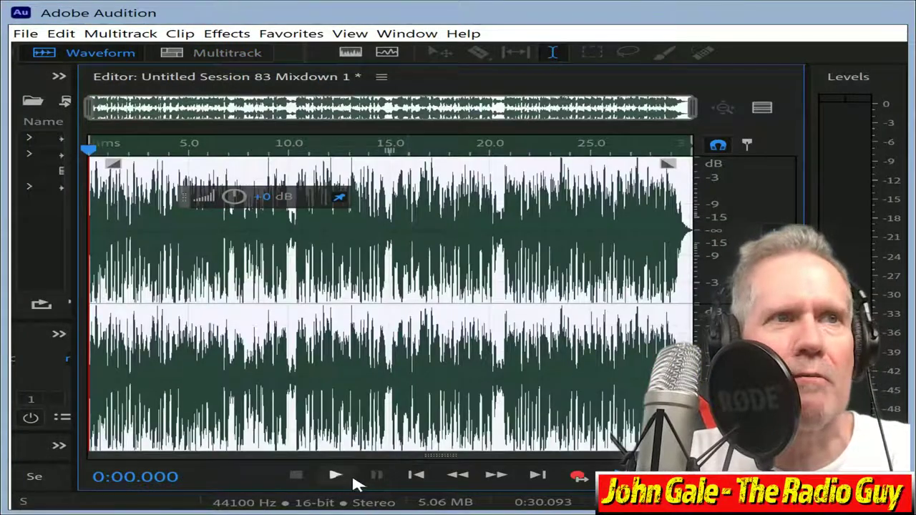
click(338, 478)
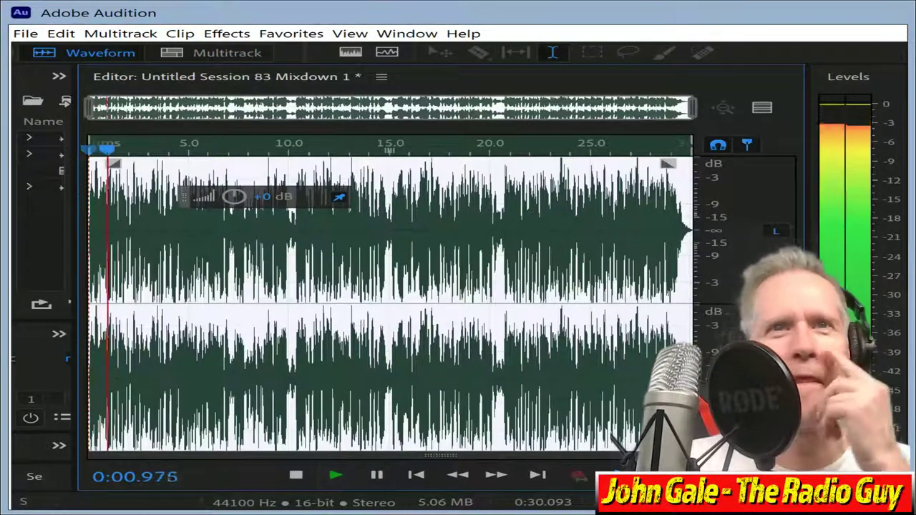
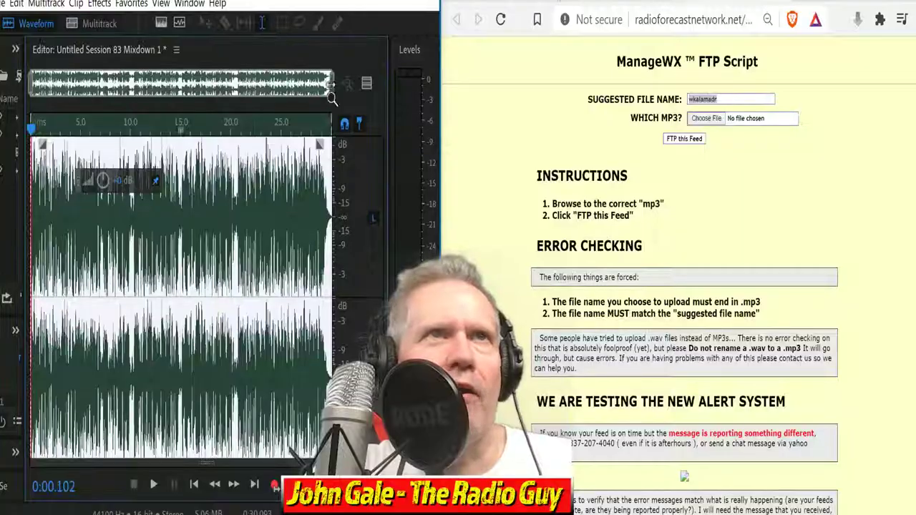
- Trim the silence before the first word and a sliver off the fading end of the WKAL mixdown
scroll(32, 132, down, 5)
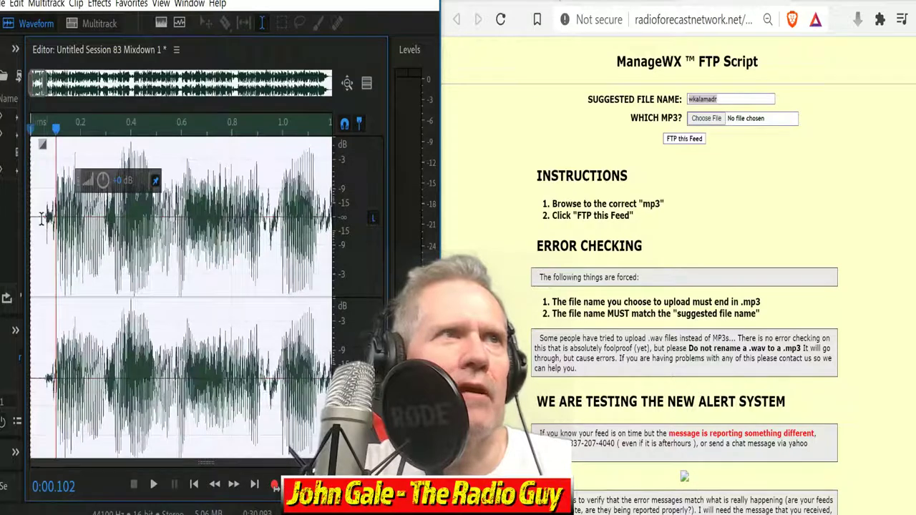
drag(43, 219, 30, 219)
key(Delete)
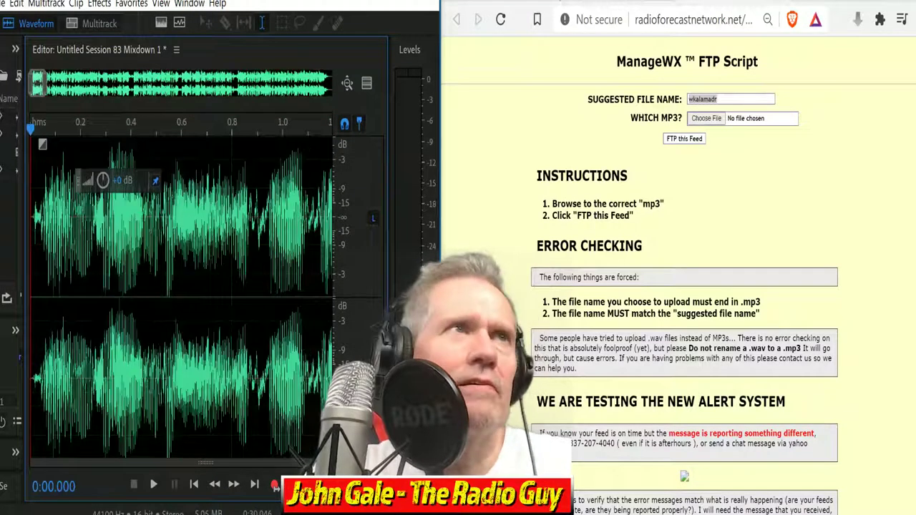
drag(39, 83, 472, 127)
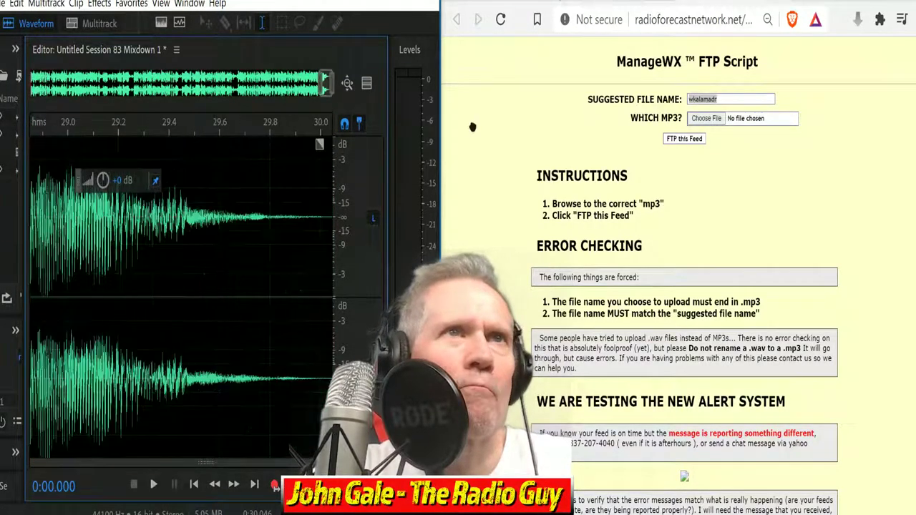
click(326, 212)
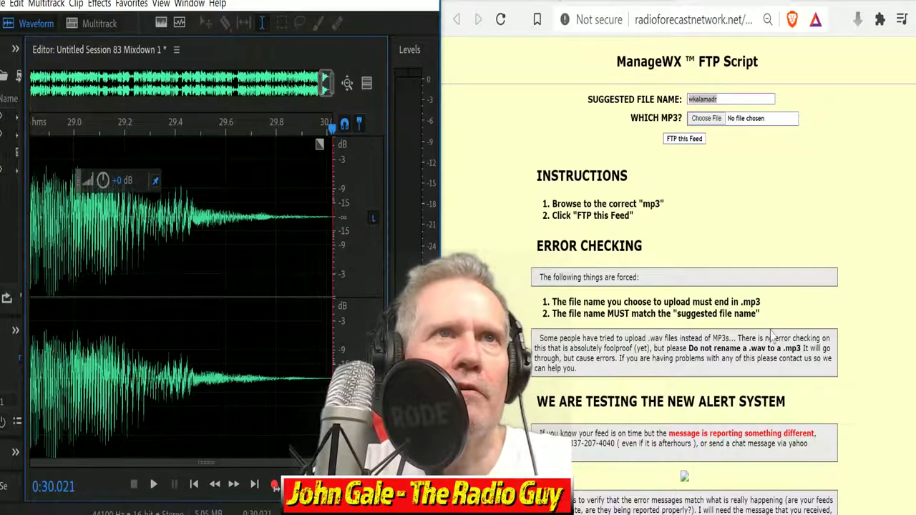
- Export the WKAL mixdown as MP3 file wkalamadr.mp3 to drive E:, overwriting the existing file
key(ctrl+shift+e)
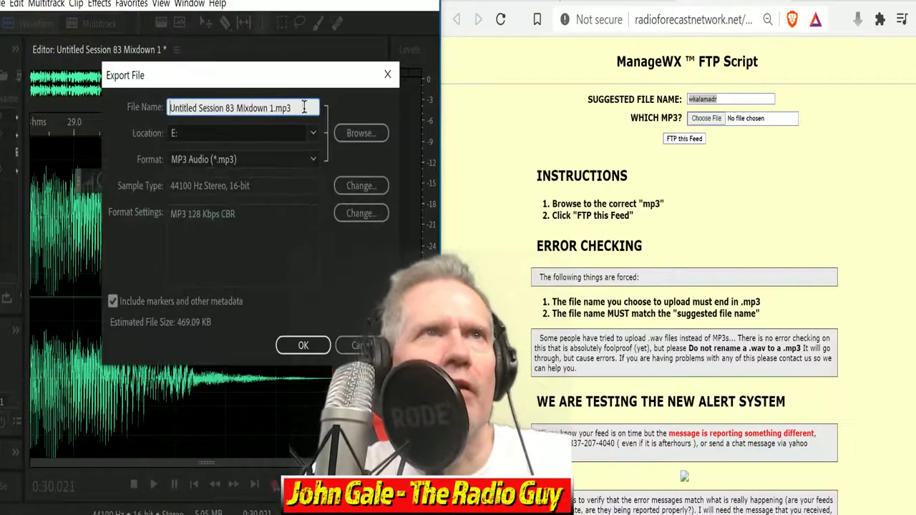
text(wkalamadr)
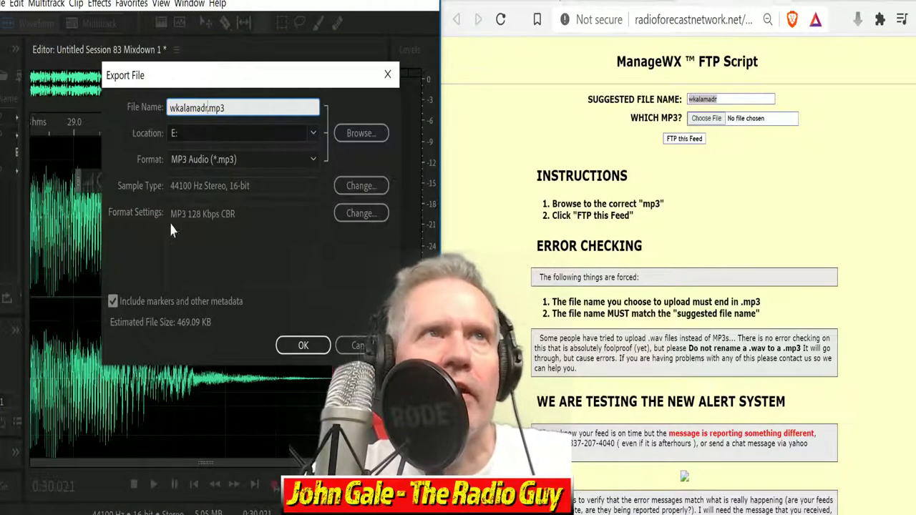
click(304, 346)
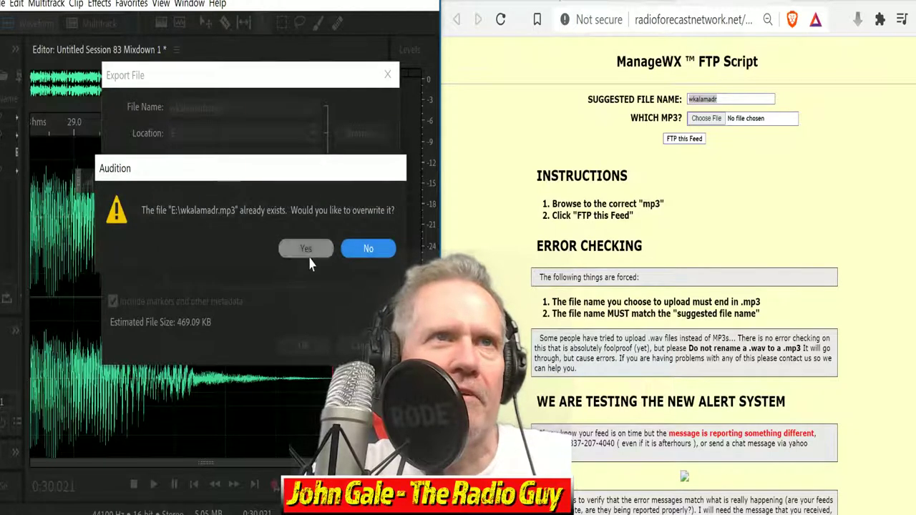
click(308, 252)
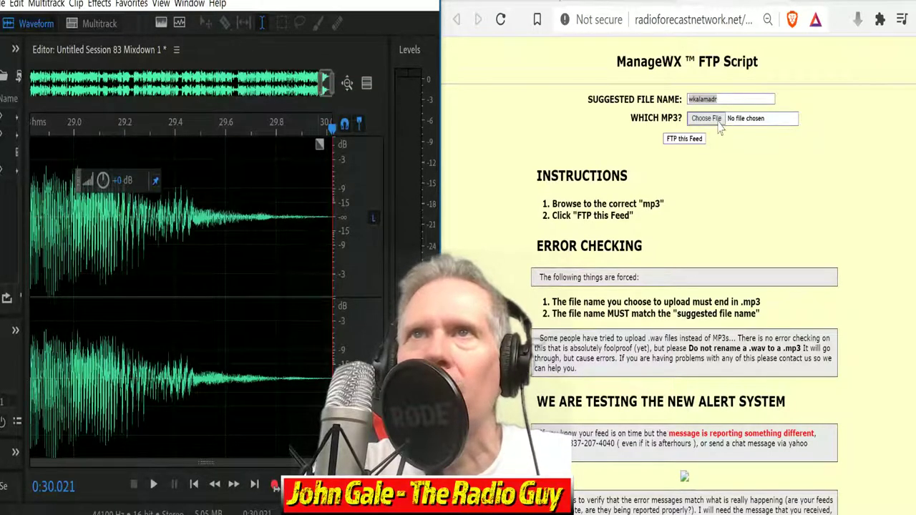
- Upload wkalamadr.mp3 from drive E: through the FTP script page, and close the results page
click(718, 119)
drag(866, 86, 877, 217)
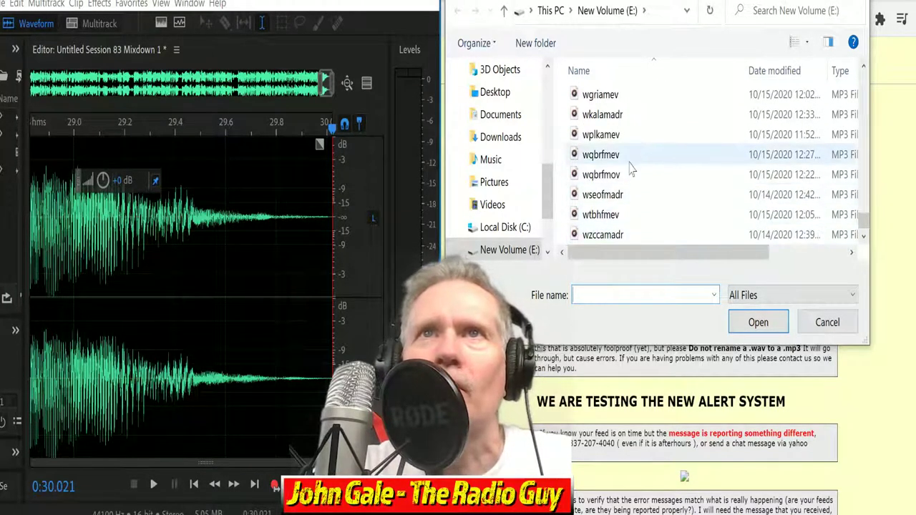
click(607, 116)
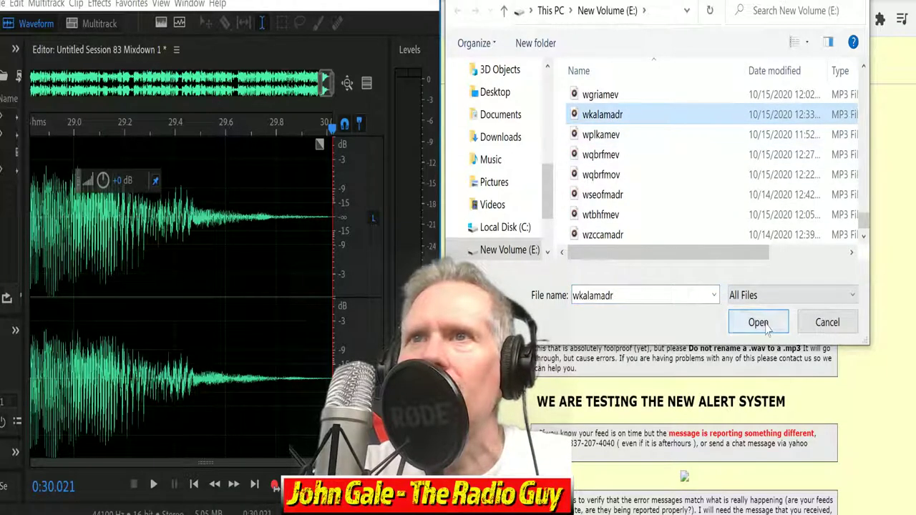
click(758, 323)
click(673, 140)
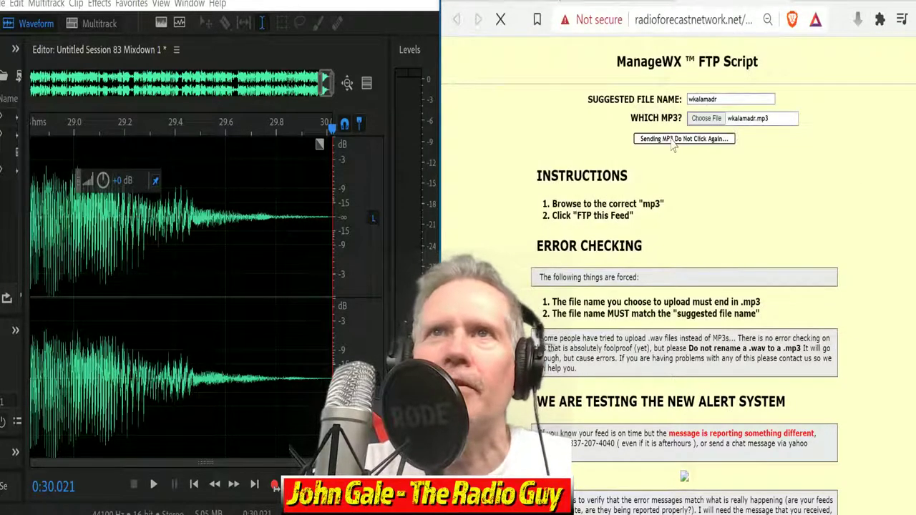
click(690, 286)
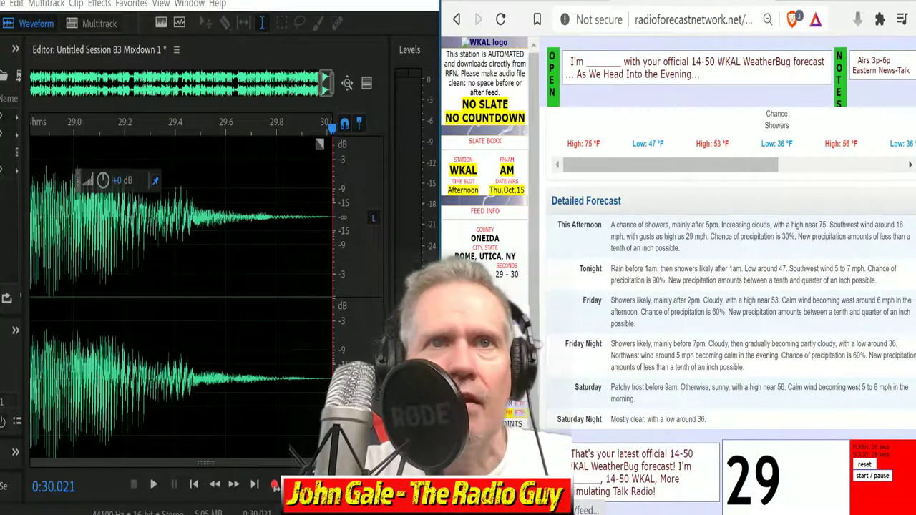
- Close all open files without saving the mixdown and session changes
click(3, 7)
click(108, 123)
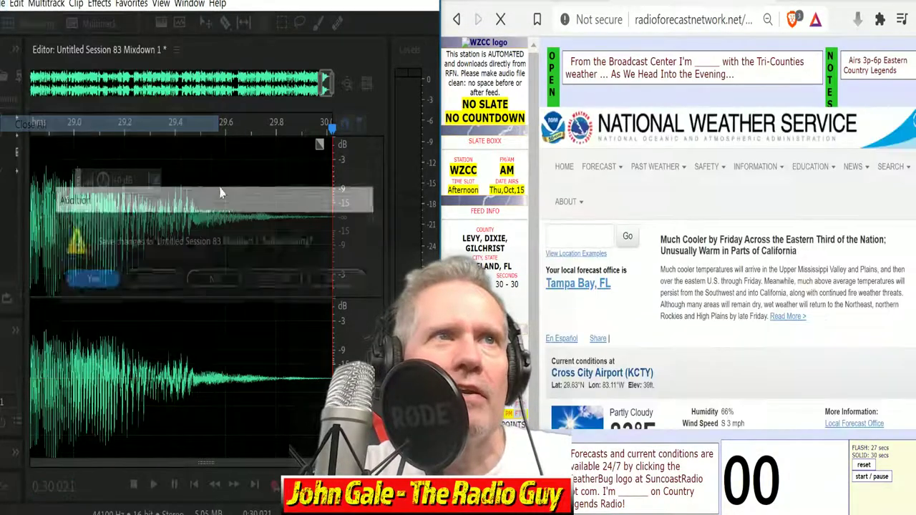
click(276, 282)
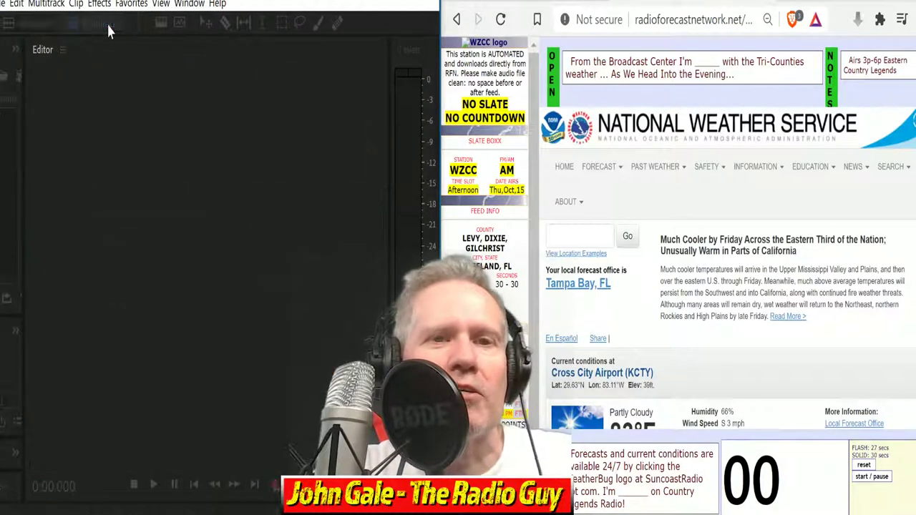
- Create a new multitrack session on drive E: from the DRY NEW template
click(108, 26)
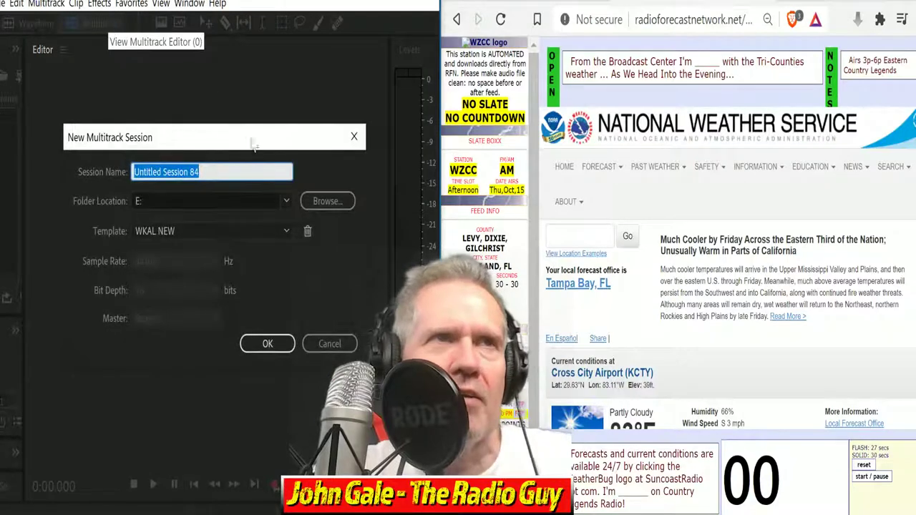
click(286, 230)
click(188, 299)
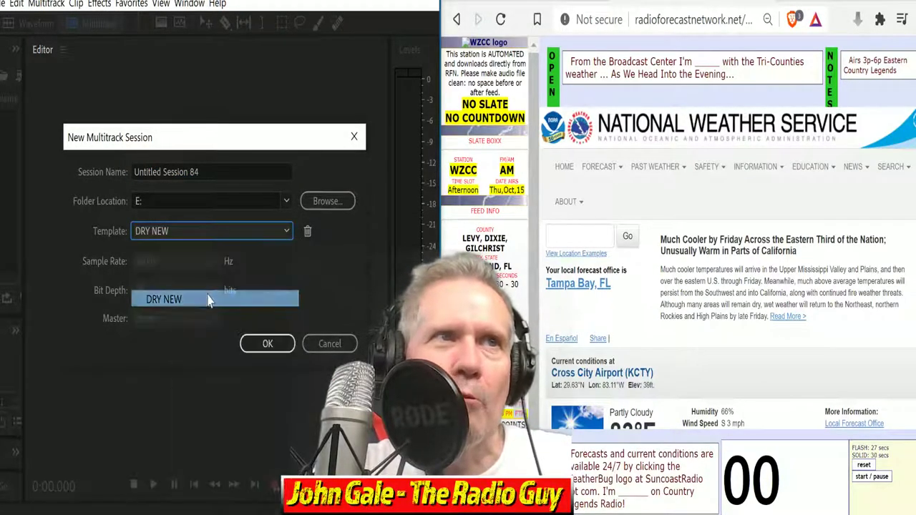
click(263, 342)
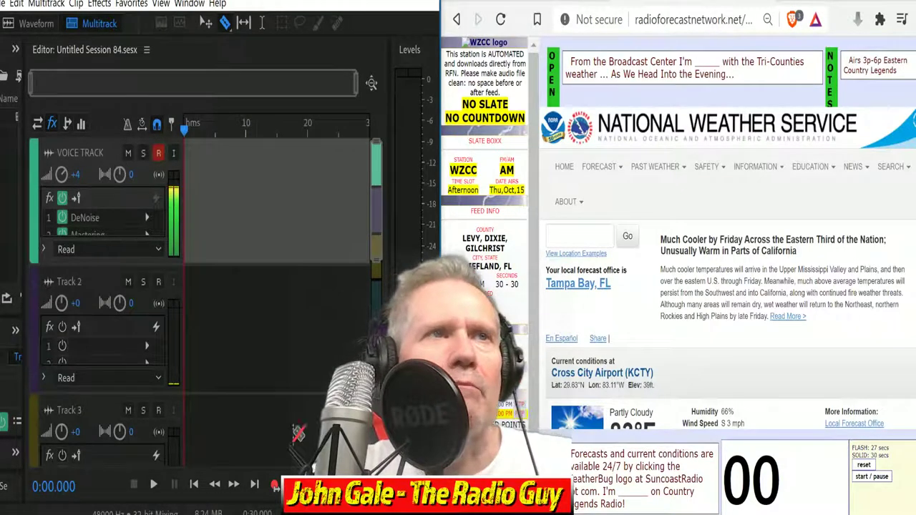
- Record the WZCC afternoon forecast on the voice track while reading the Chiefland forecast page, using the page's timer to time the read
click(274, 486)
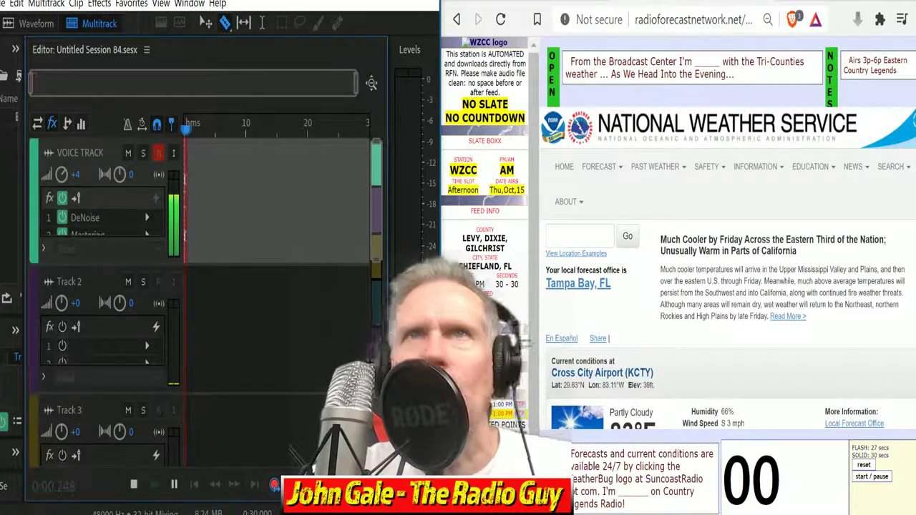
scroll(645, 350, down, 2)
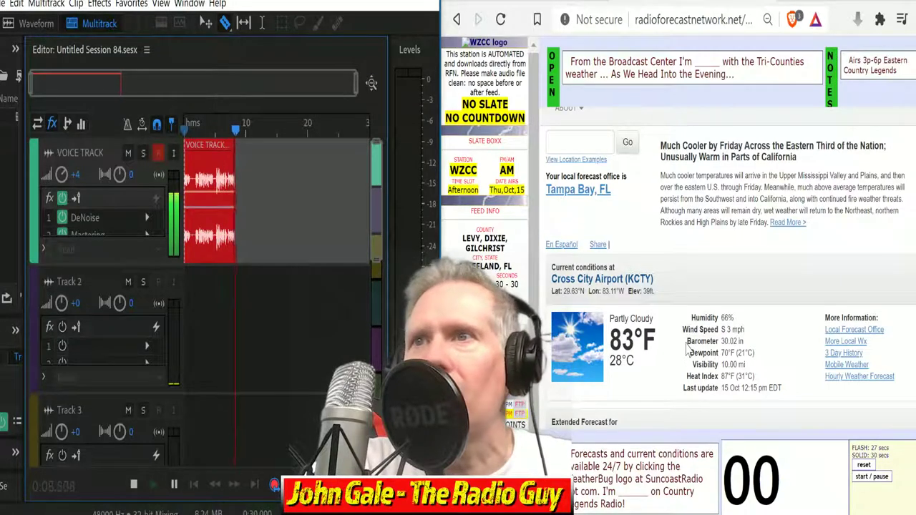
scroll(687, 347, down, 6)
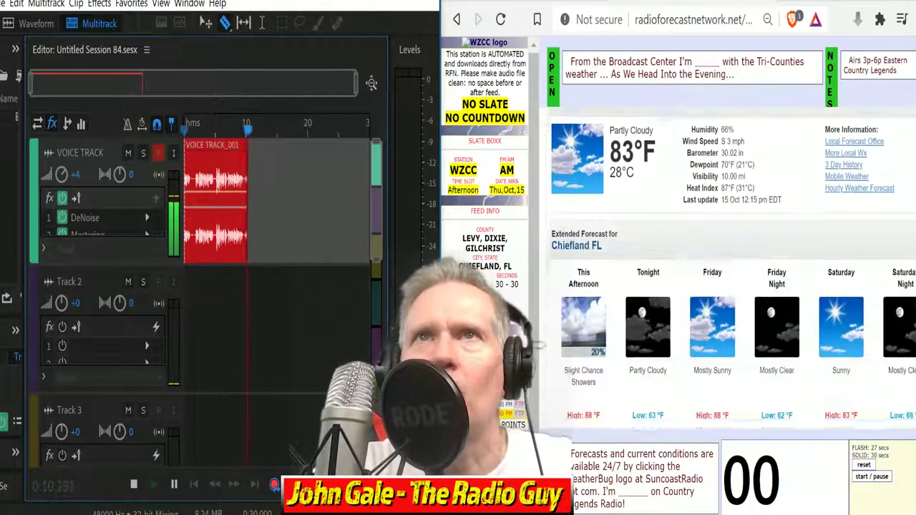
scroll(740, 224, down, 1)
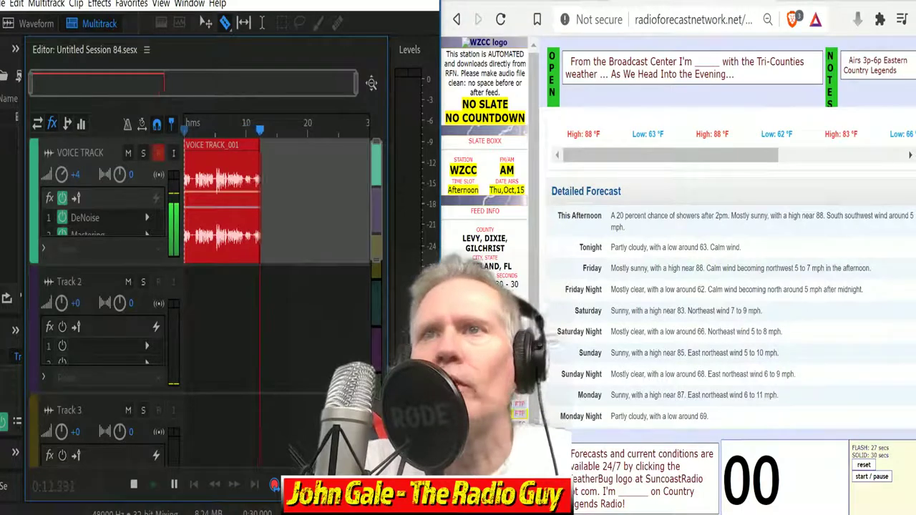
click(868, 477)
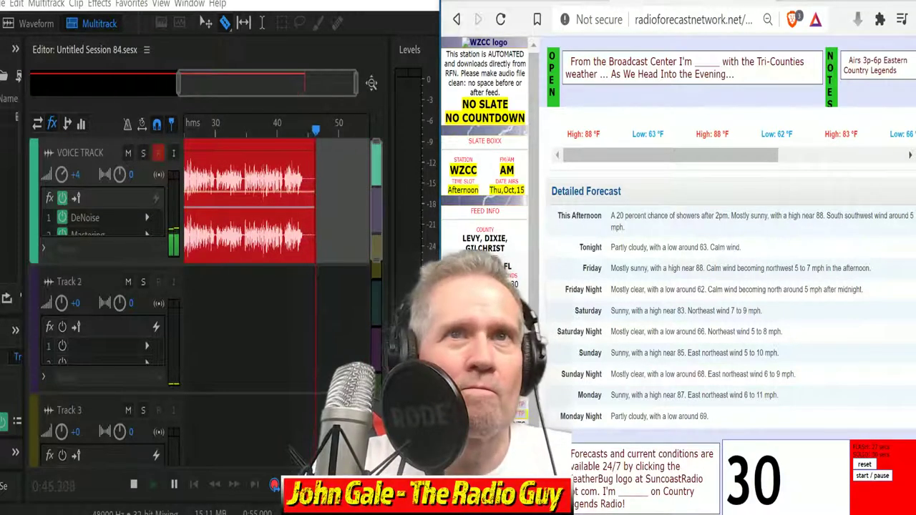
click(134, 486)
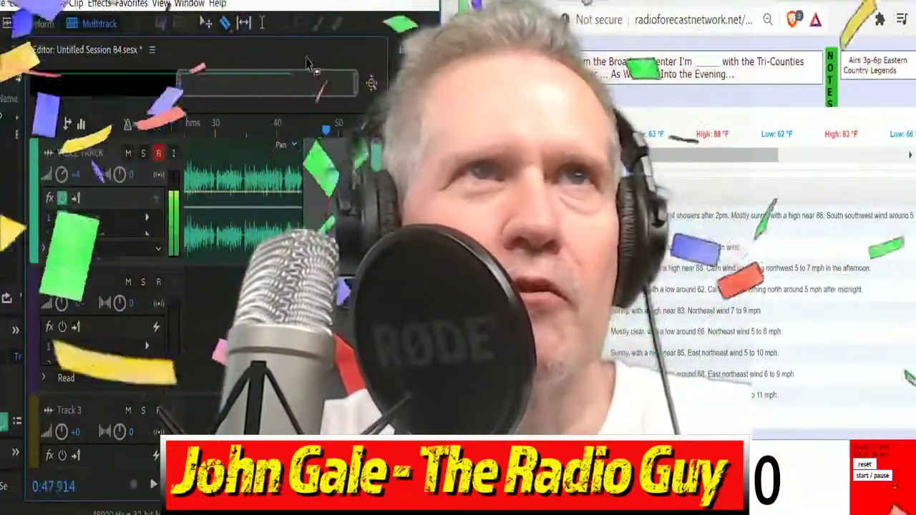
- Keep only the final voice take at the start of the session and mix the session down to a new file
scroll(243, 188, left, 3)
scroll(243, 187, left, 2)
scroll(243, 142, left, 2)
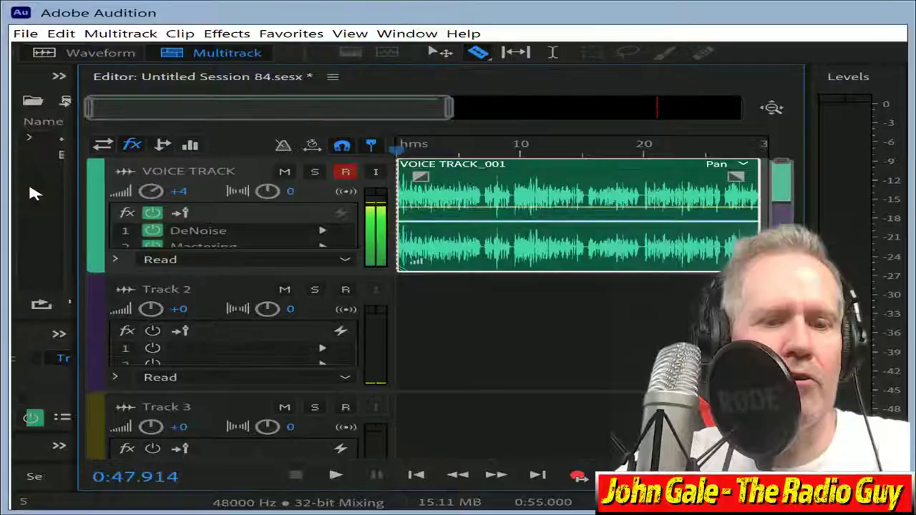
key(alt+shift+m)
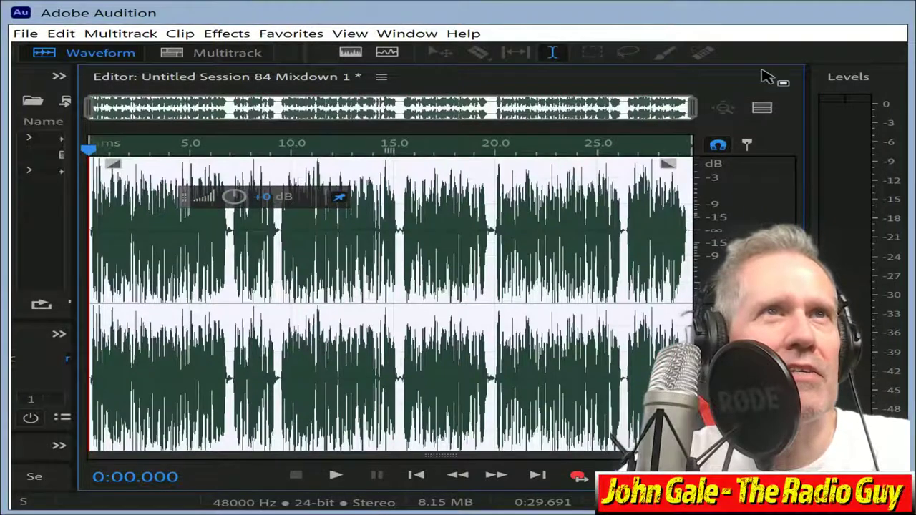
- Trim the silence before the first word and after the last word of the WZCC mixdown
scroll(107, 186, up, 8)
shift+click(132, 236)
key(Delete)
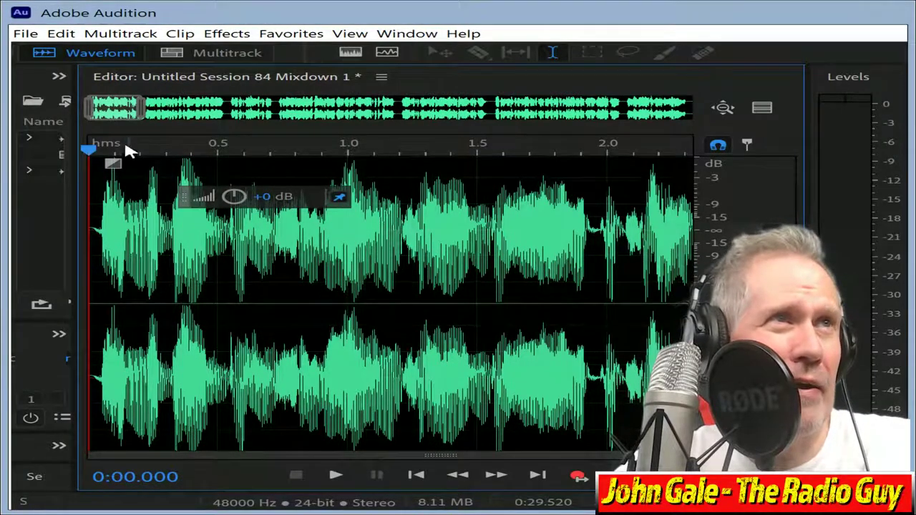
drag(114, 107, 668, 108)
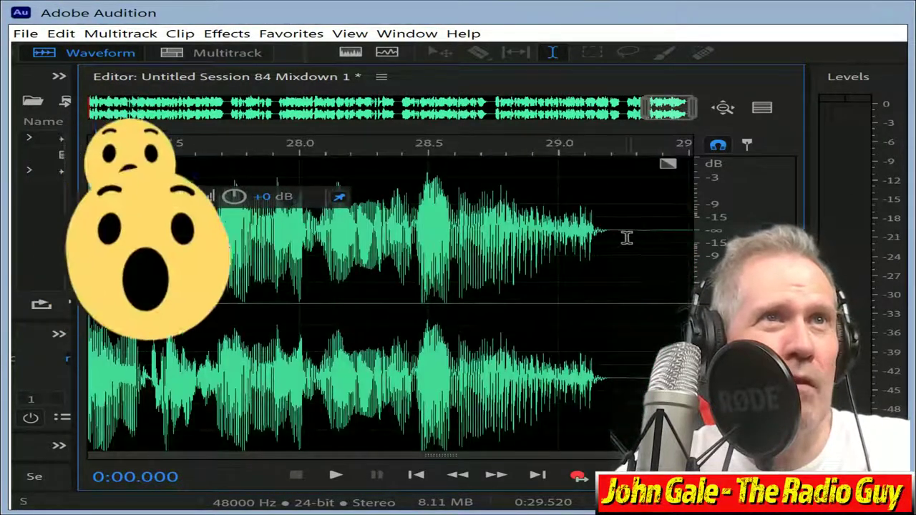
drag(612, 233, 693, 237)
key(Delete)
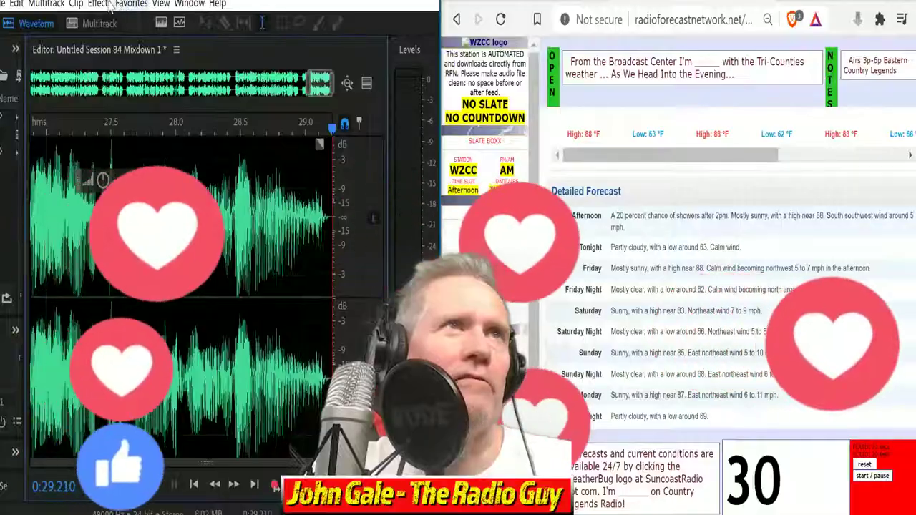
- Stretch the WZCC mixdown to a new duration of 0:30.000 with the Stretch and Pitch effect
click(181, 34)
click(210, 34)
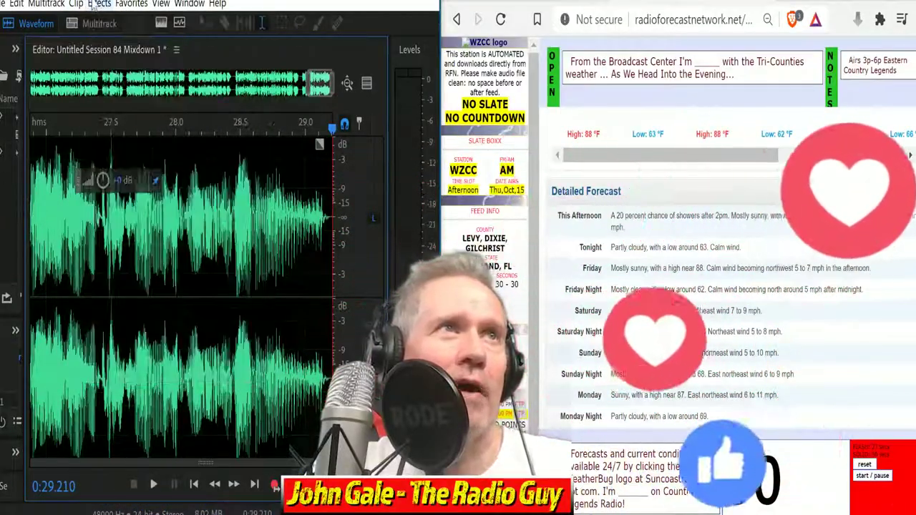
click(96, 5)
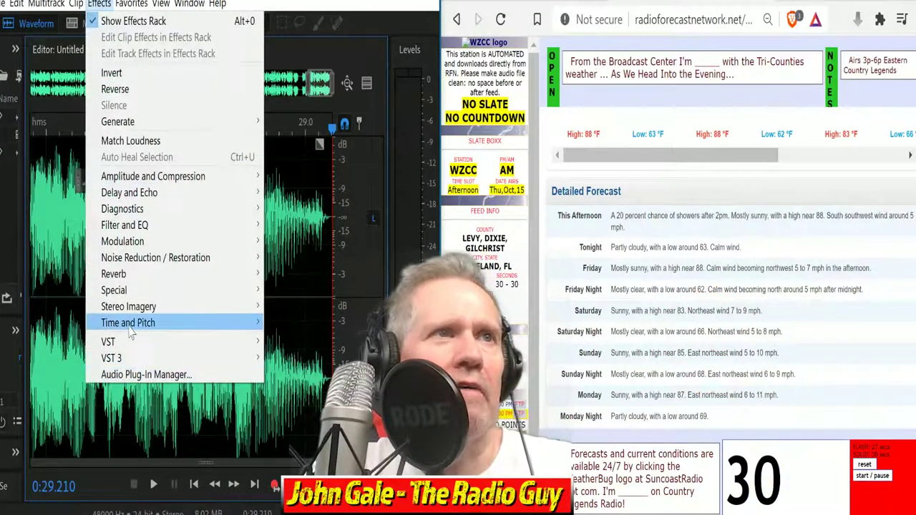
mouse_move(130, 327)
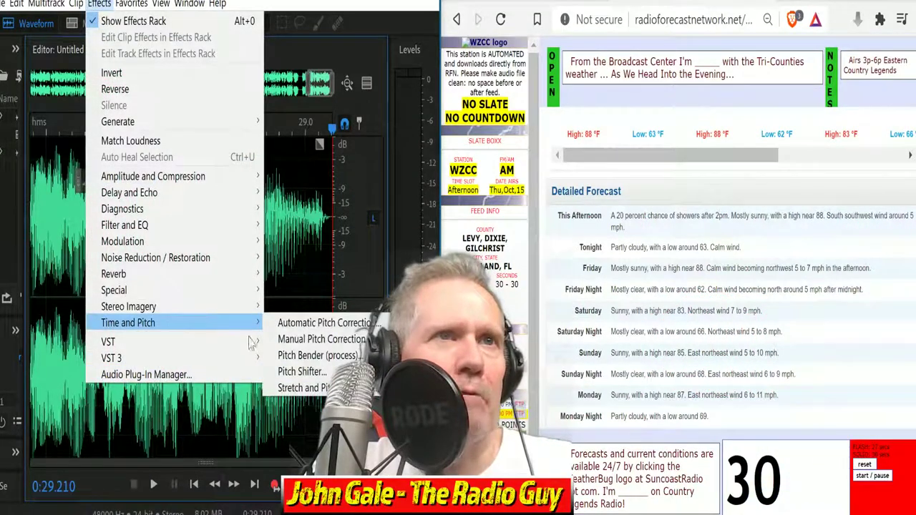
click(300, 388)
click(351, 116)
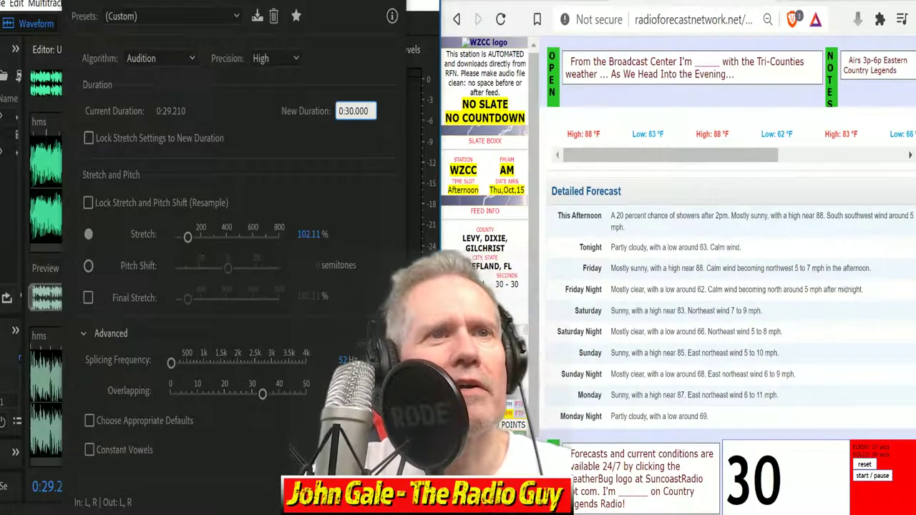
key(Return)
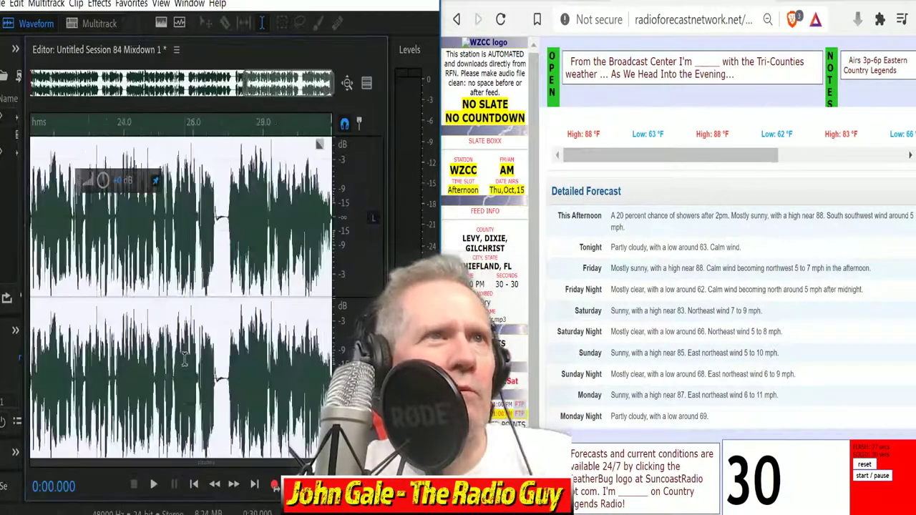
- Audition the stretched mixdown and copy the suggested file name wzccamadr from the FTP script page
key(space)
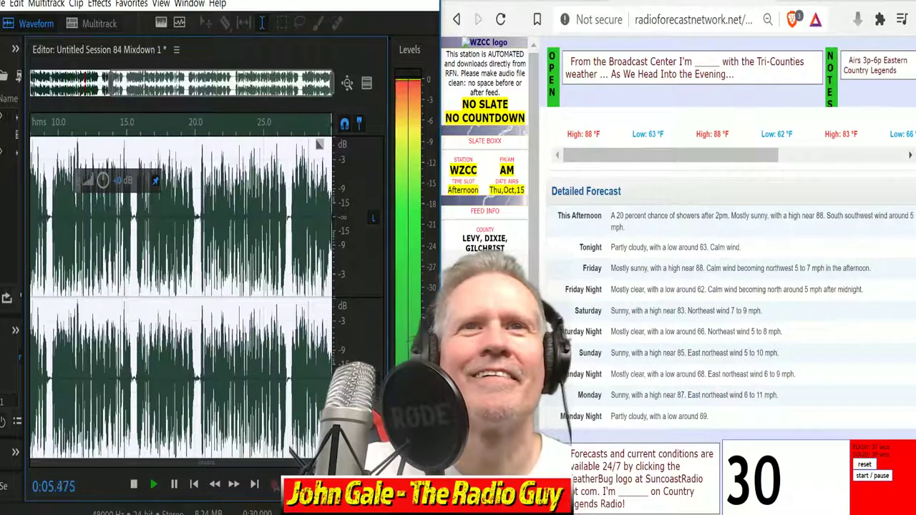
key(ctrl+Tab)
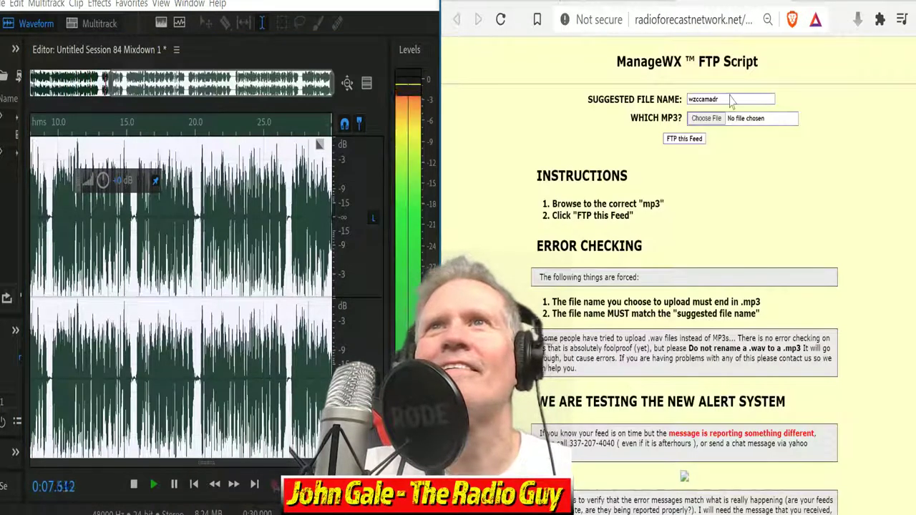
key(ctrl+a)
key(ctrl+c)
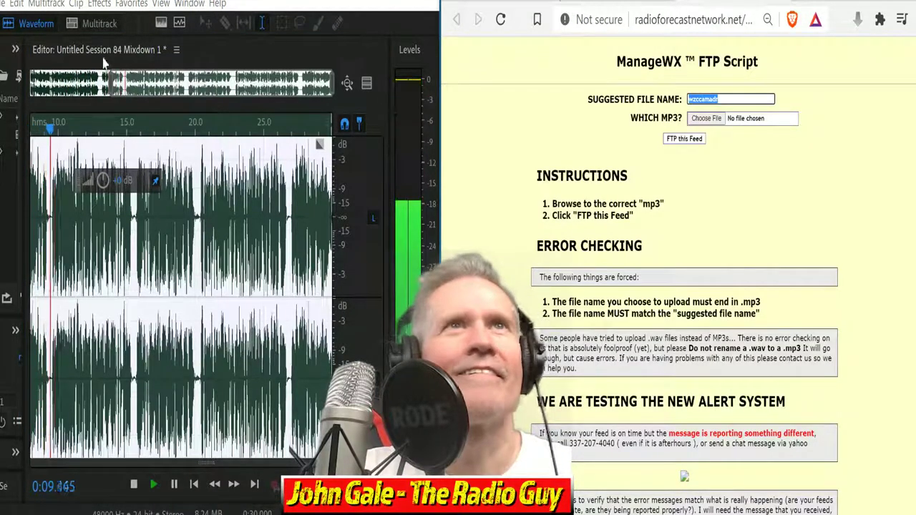
click(295, 6)
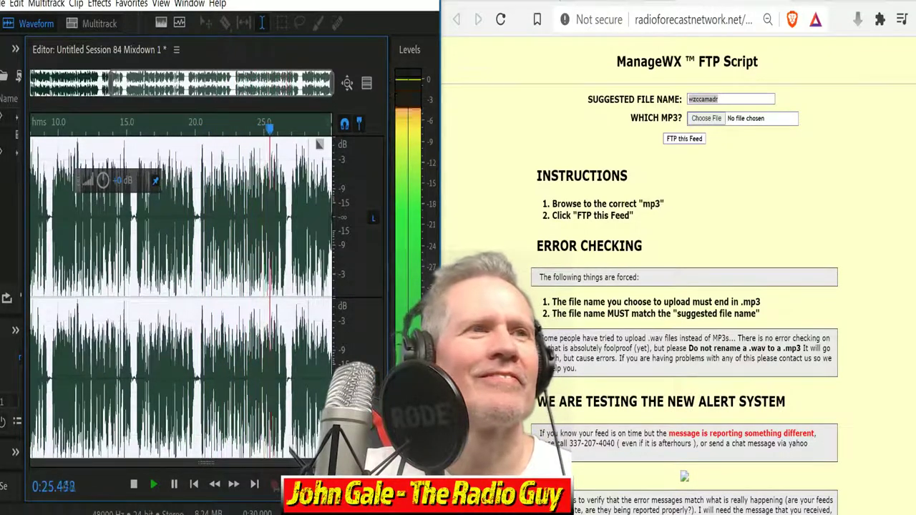
click(134, 486)
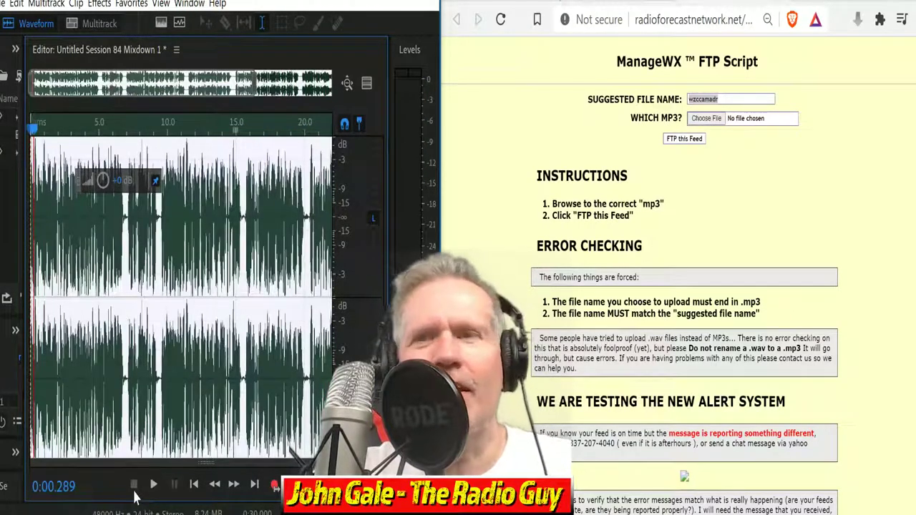
- Export the WZCC mixdown as MP3 file wzccamadr.mp3 to drive E:, overwriting the existing file
key(ctrl+shift+s)
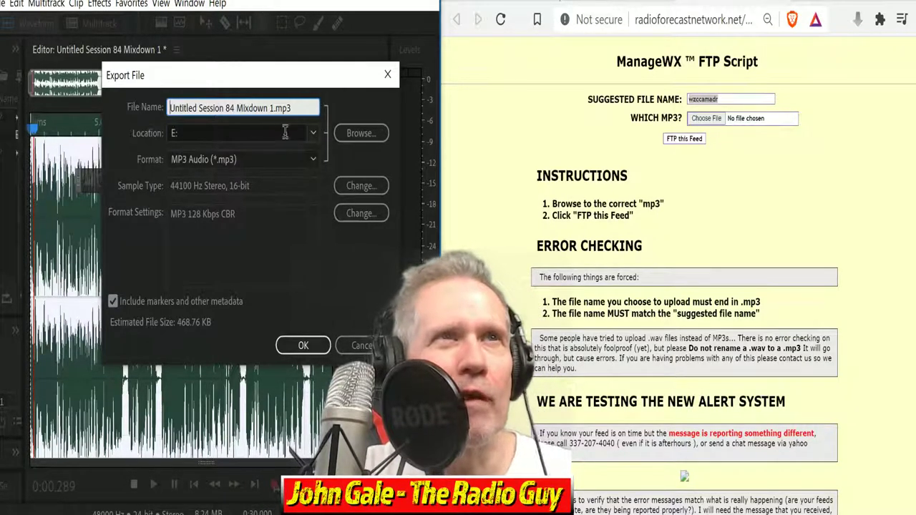
drag(272, 108, 2, 7)
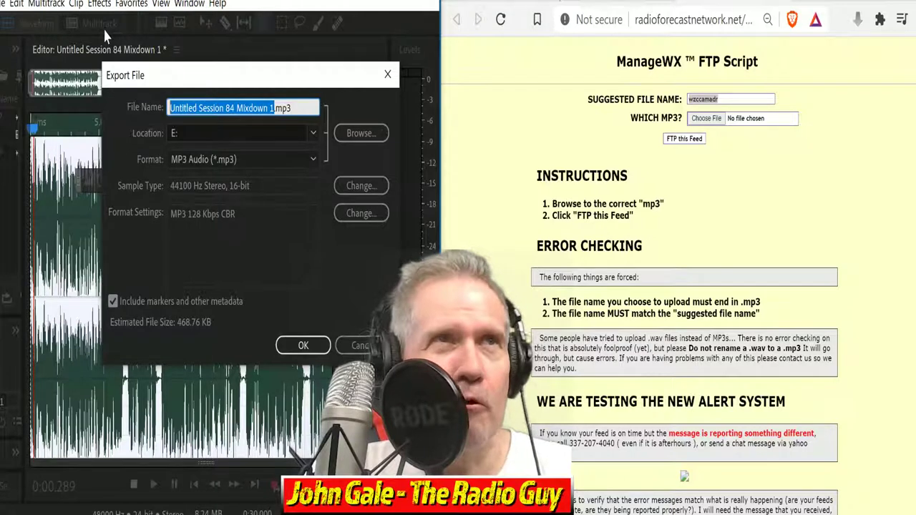
key(ctrl+v)
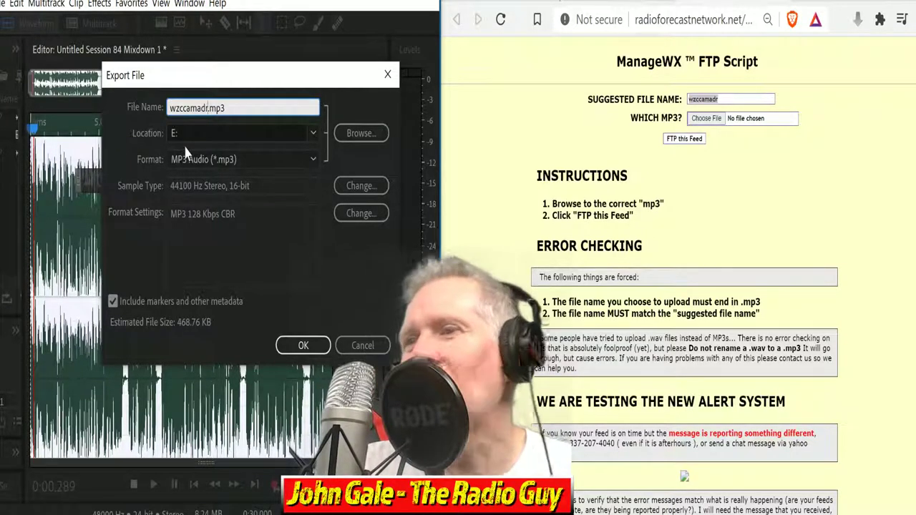
click(304, 346)
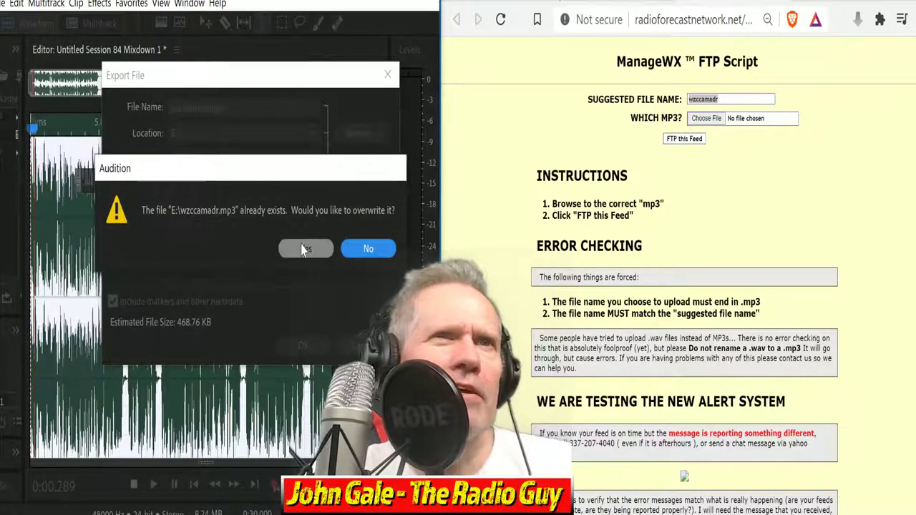
click(303, 247)
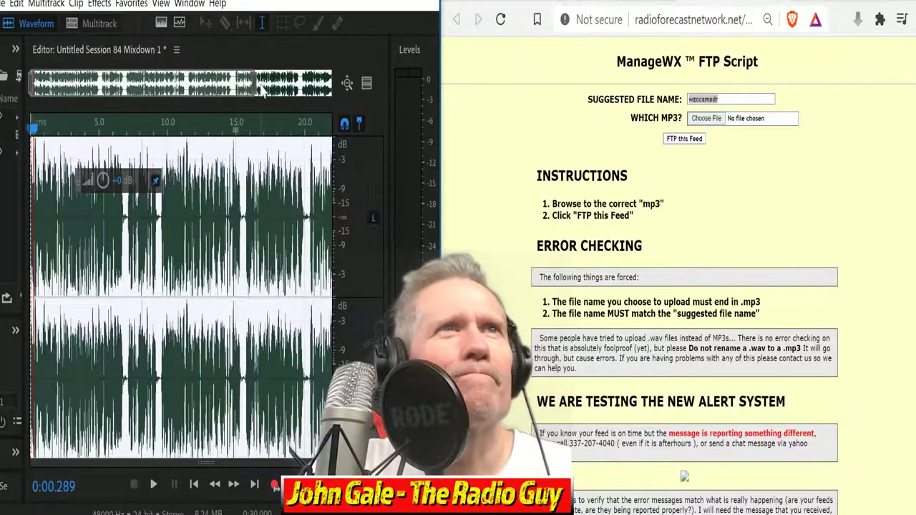
scroll(258, 94, down, 3)
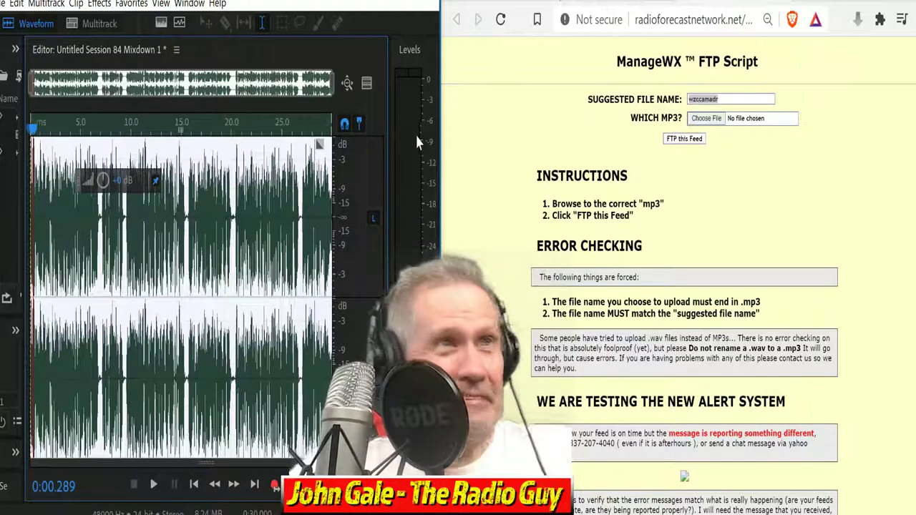
- Upload wzccamadr from drive E: through the FTP script page and close the results window
click(706, 119)
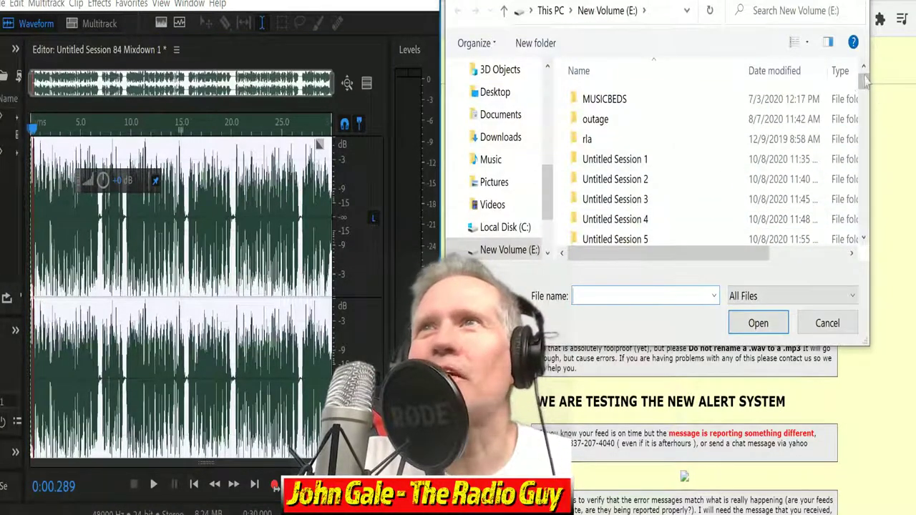
drag(865, 81, 863, 235)
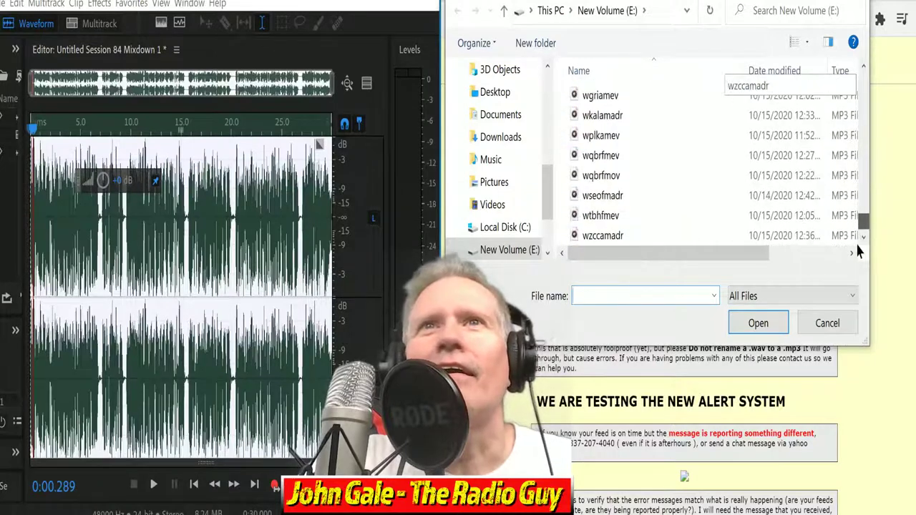
click(625, 236)
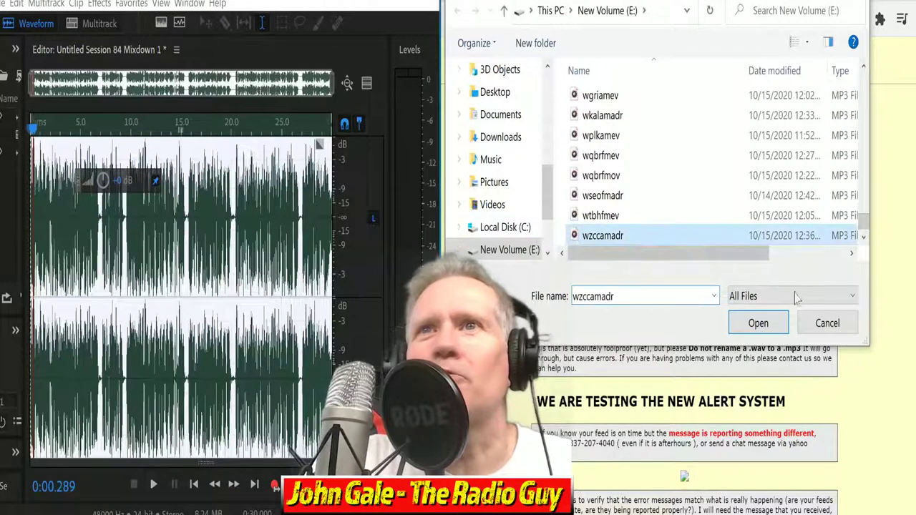
click(783, 331)
click(697, 140)
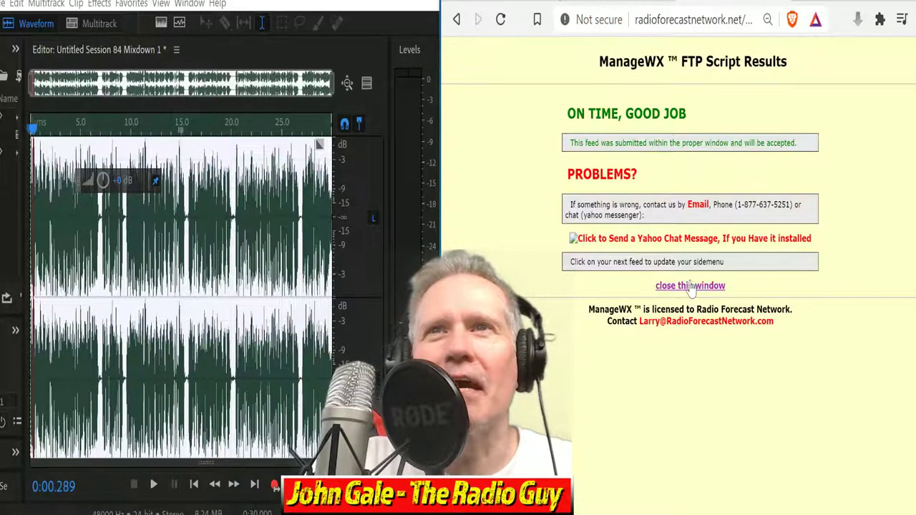
click(690, 286)
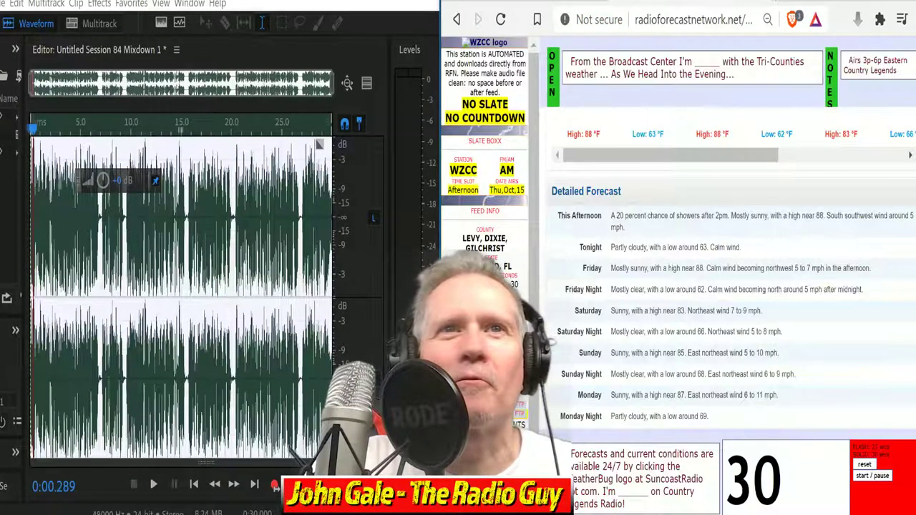
- Close all open WZCC audio files and sessions without saving any changes
click(3, 4)
click(30, 124)
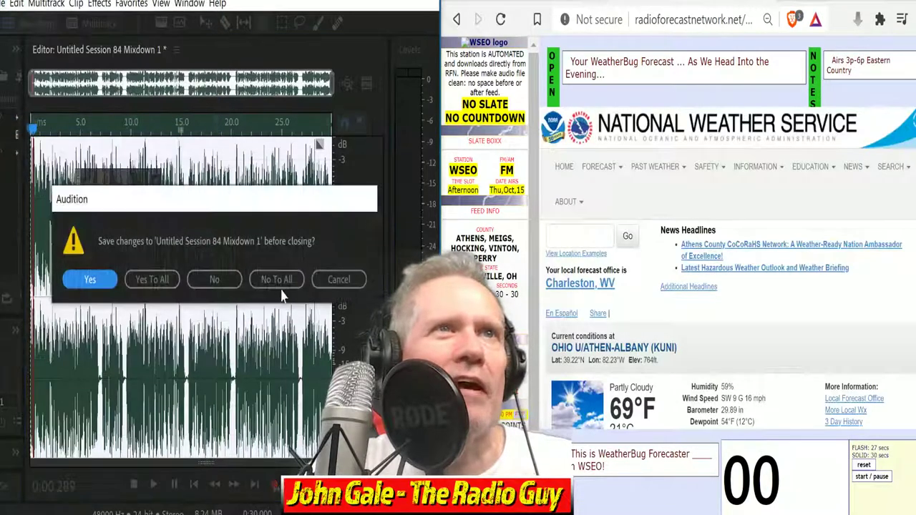
click(276, 280)
- Create the multitrack session Untitled Session 85 on E: from the DRY NEW template
click(97, 24)
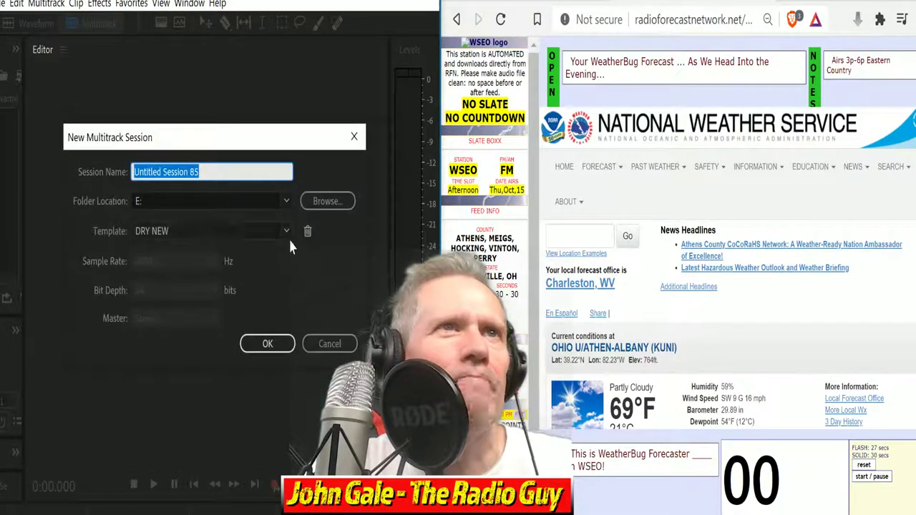
click(286, 231)
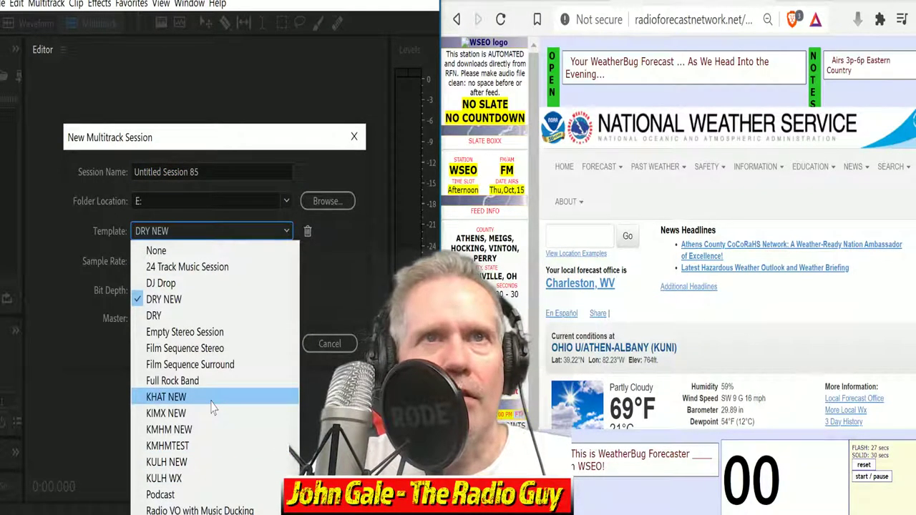
click(184, 299)
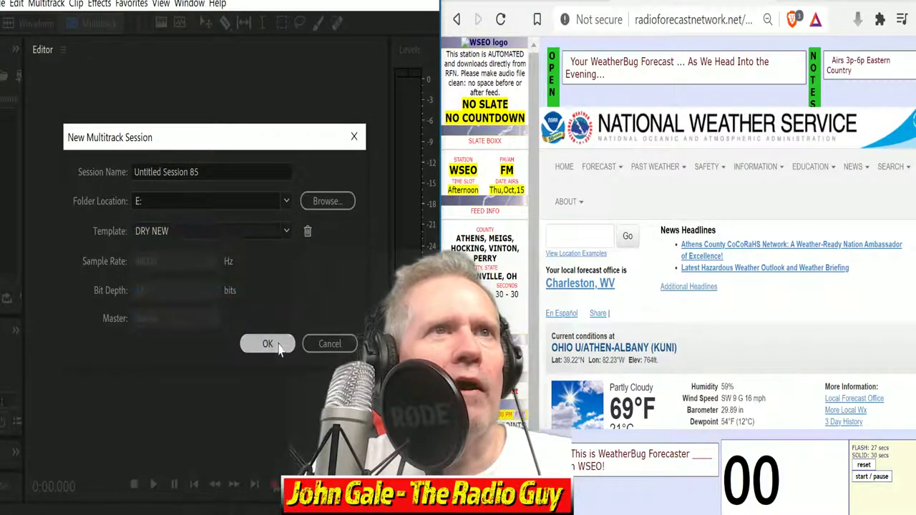
click(267, 344)
- Record the WSEO afternoon forecast on the voice track, reading from the forecast page and running its timer for the take
click(275, 487)
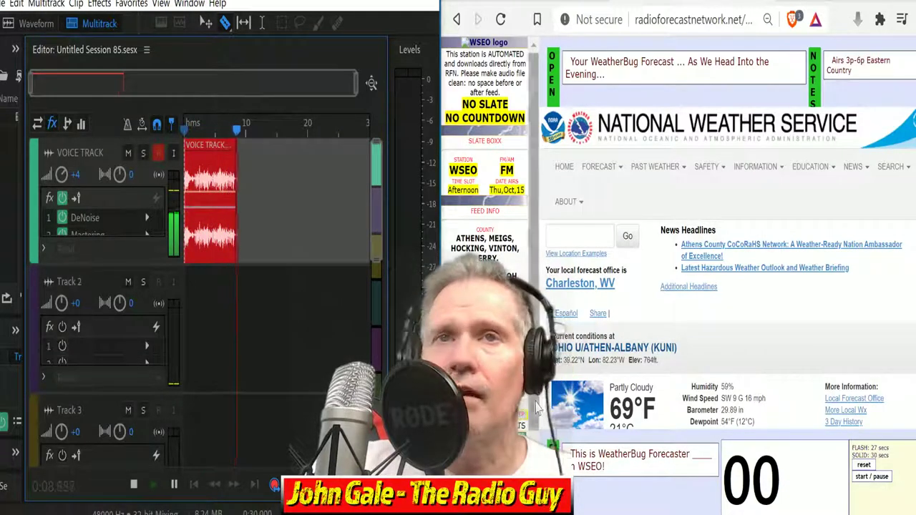
scroll(716, 286, down, 1)
scroll(664, 311, down, 4)
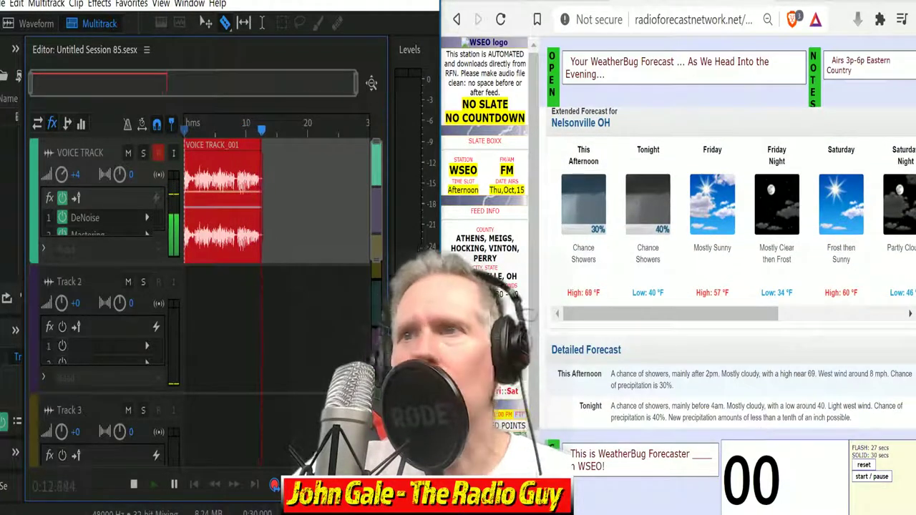
click(877, 479)
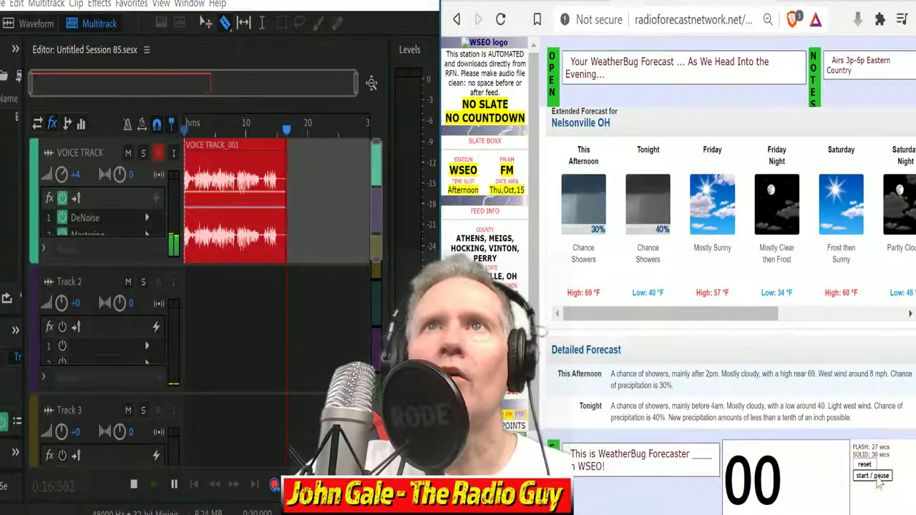
scroll(732, 288, down, 1)
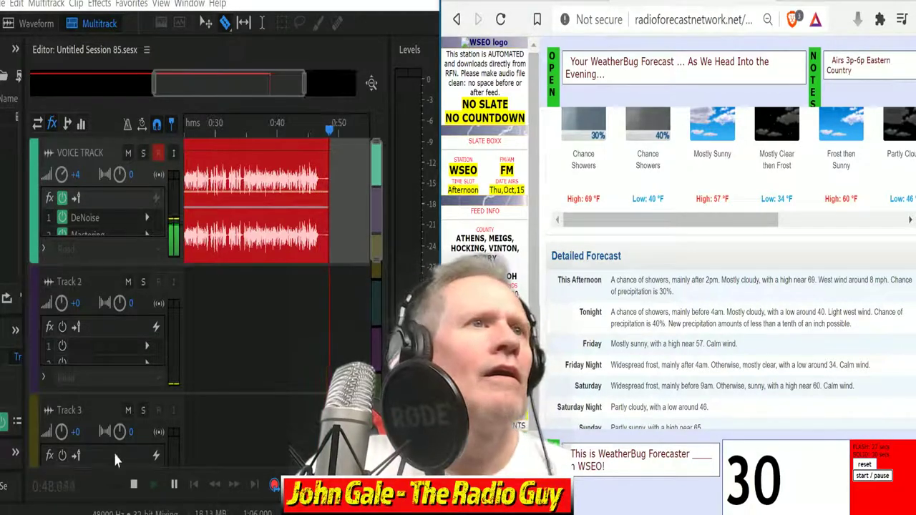
click(133, 486)
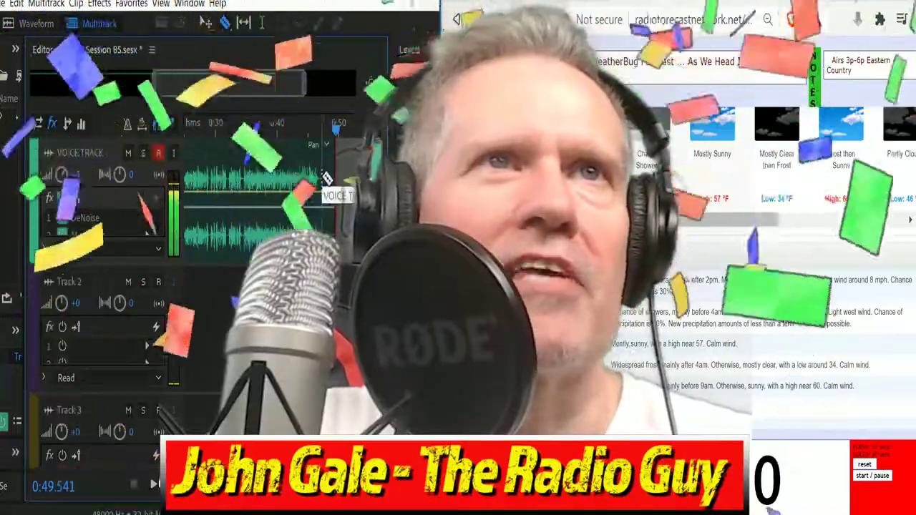
- Delete the unwanted first part of the WSEO recording and move the remaining take to the start of the voice track
scroll(332, 146, down, 3)
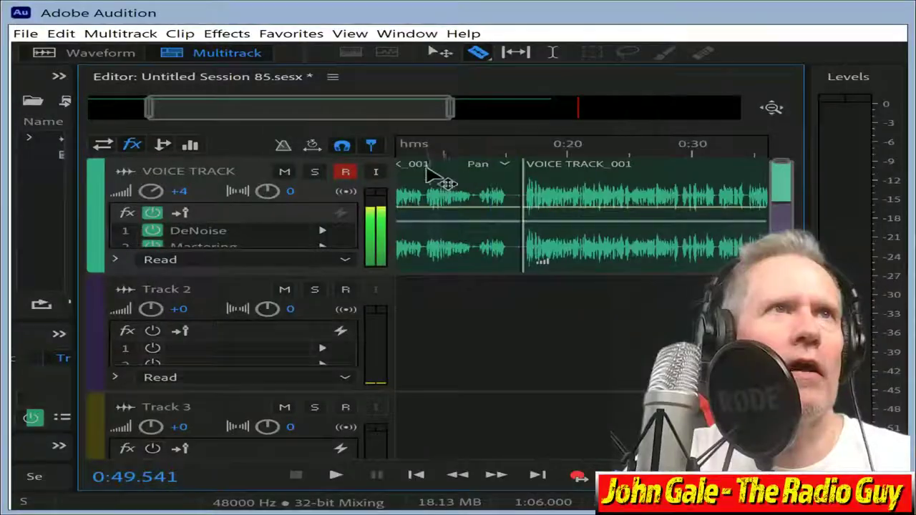
click(427, 175)
key(Delete)
drag(623, 174, 317, 199)
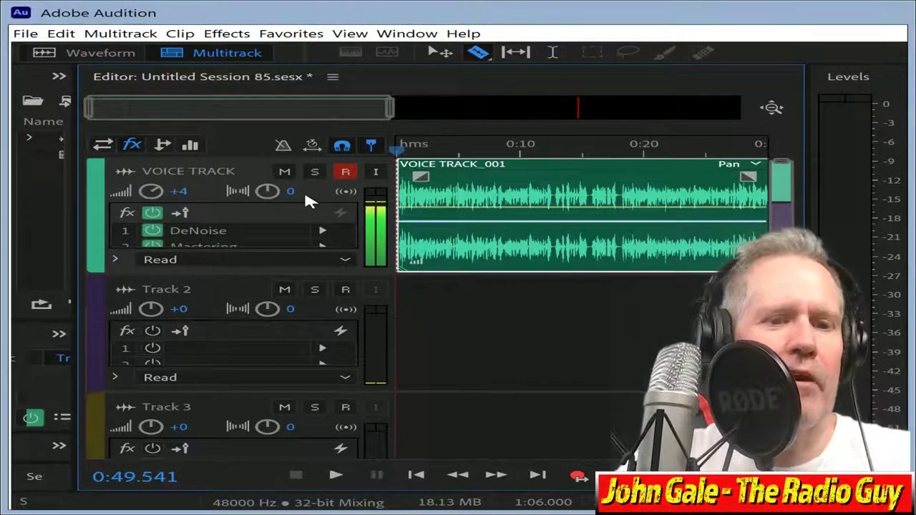
- Mix the WSEO session down to a new file and audition the whole mixdown
key(ctrl+shift+alt+m)
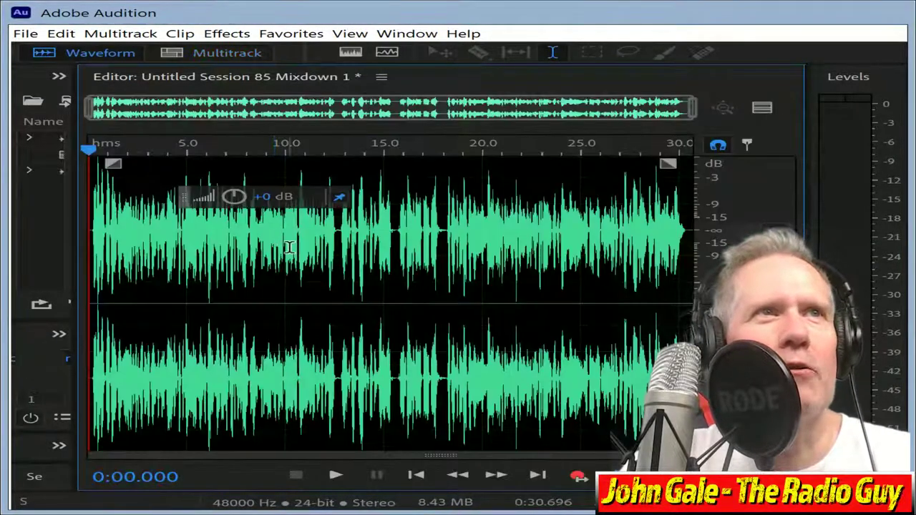
key(ctrl+a)
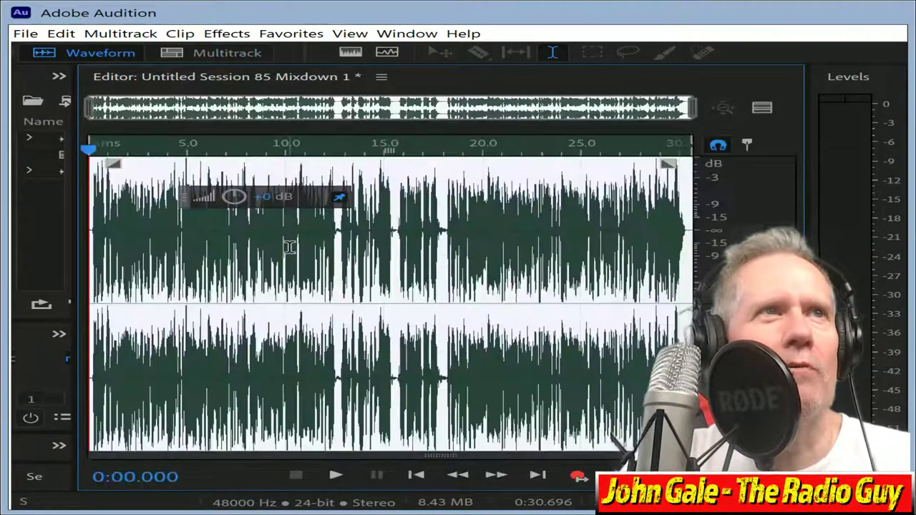
click(336, 479)
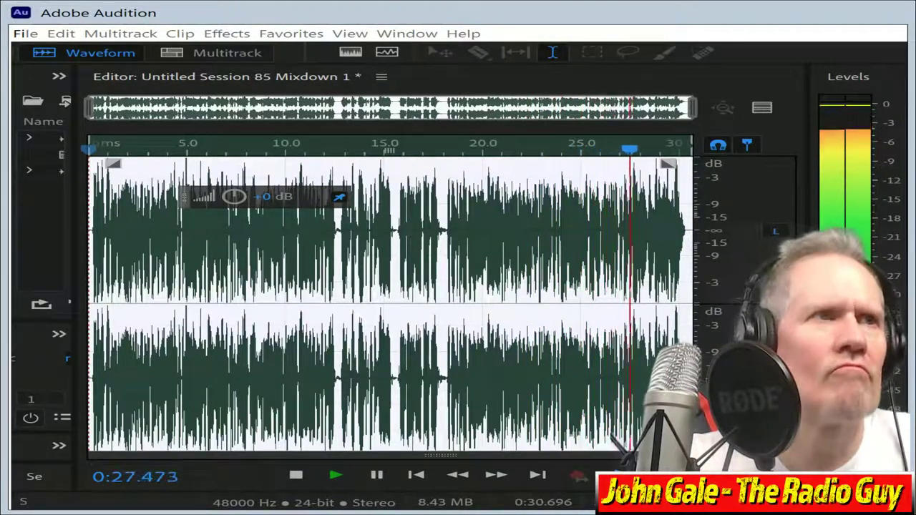
click(297, 476)
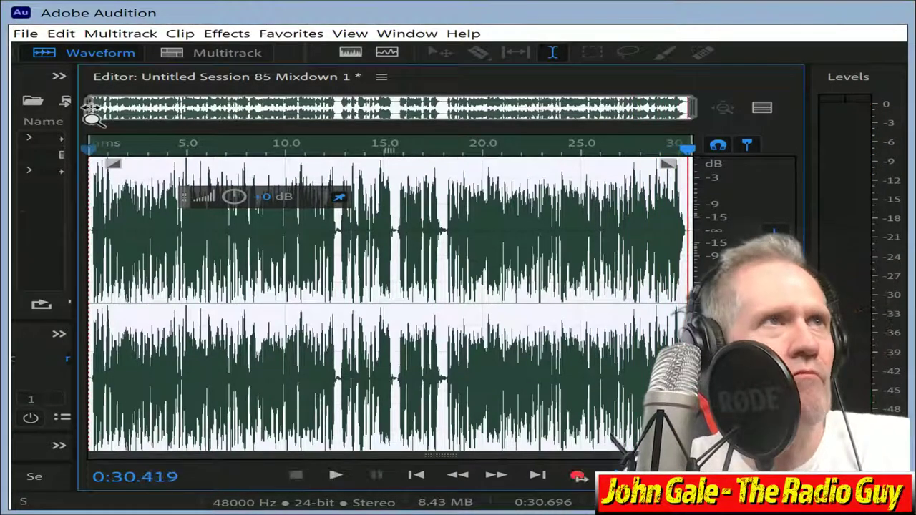
- Trim the silence after the last word and before the first word of the WSEO mixdown
scroll(683, 138, up, 5)
scroll(720, 133, down, 2)
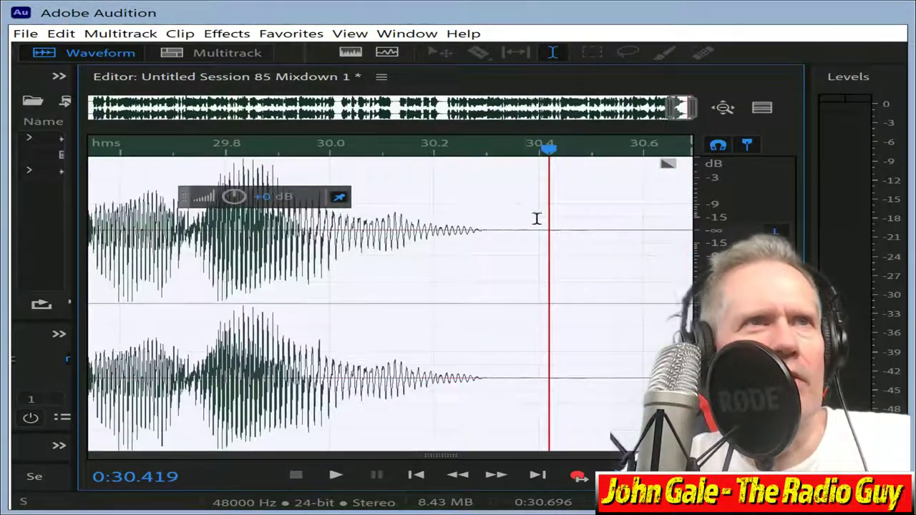
drag(518, 221, 693, 222)
drag(687, 108, 682, 107)
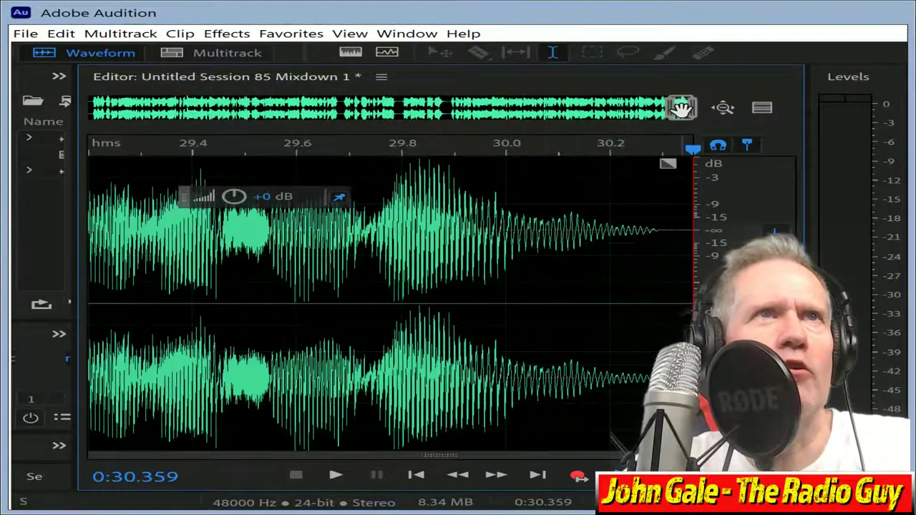
click(100, 107)
drag(210, 241, 29, 114)
scroll(287, 153, down, 5)
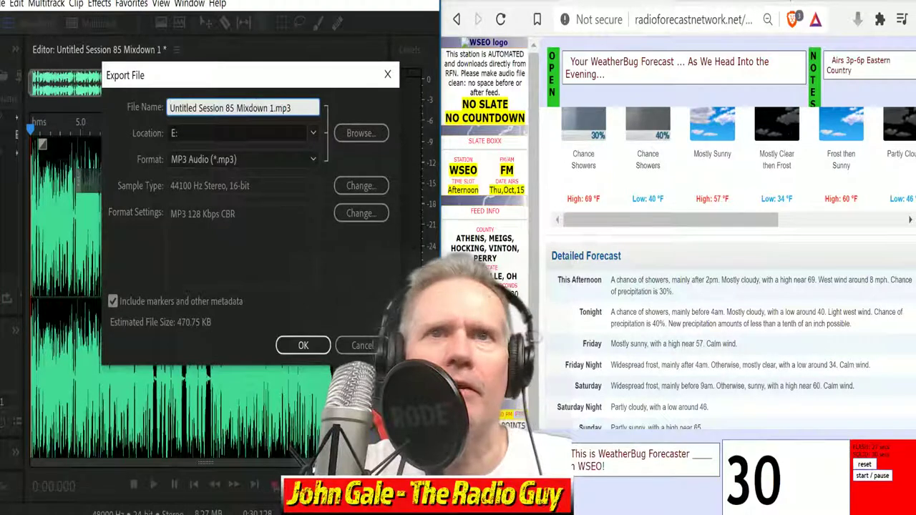
- Export the WSEO mixdown to drive E: as wseofmadr.mp3, the FTP page's suggested name, overwriting the existing file
key(alt+Tab)
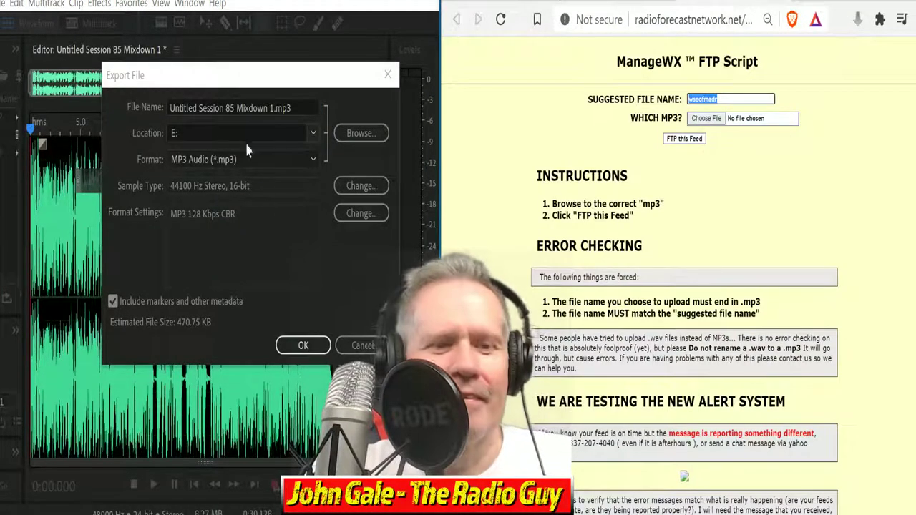
click(274, 106)
text(wseofmadr)
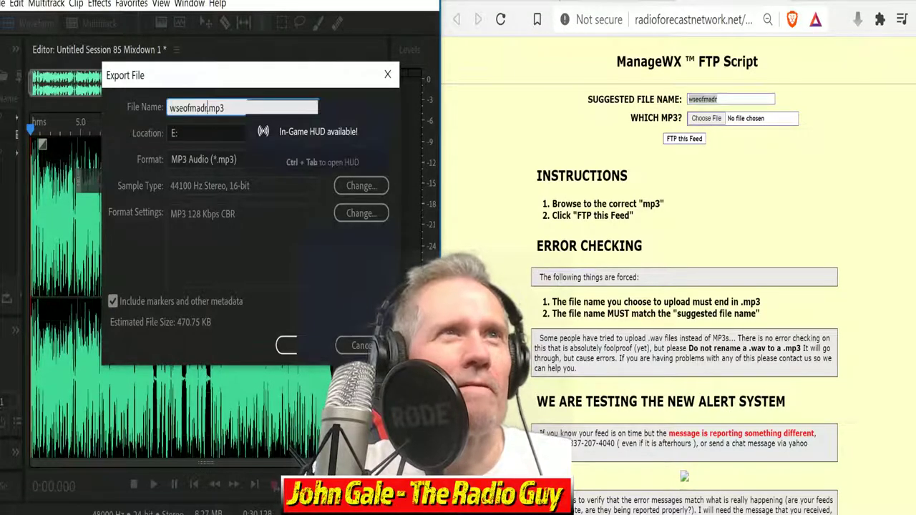
click(303, 345)
click(306, 249)
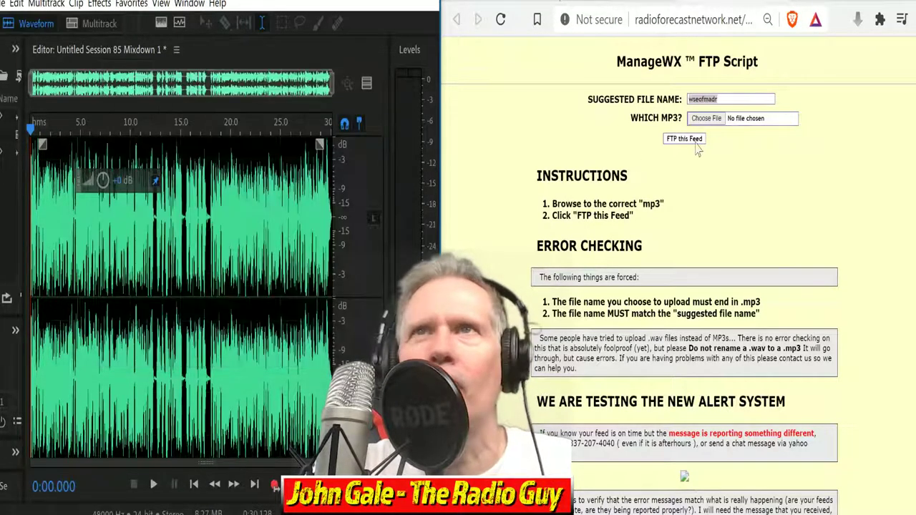
- Upload wseofmadr from drive E: through the FTP script page and close the results window
click(702, 120)
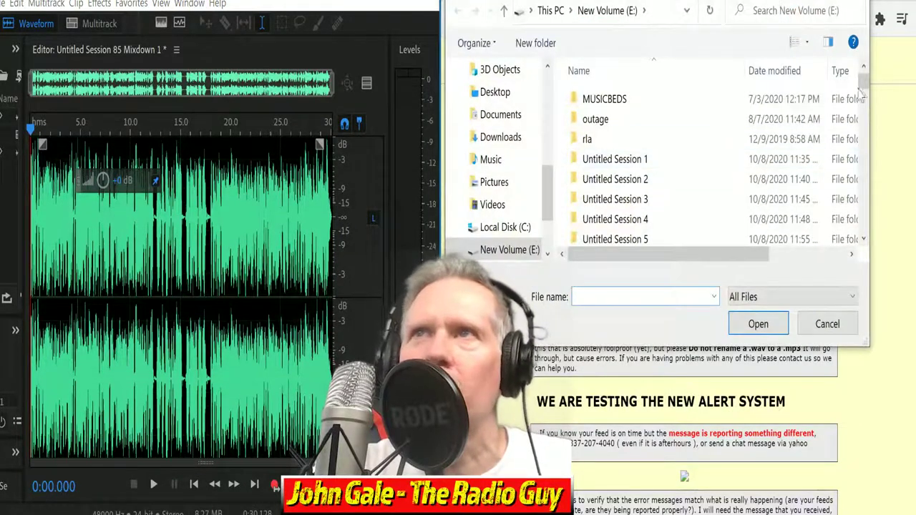
drag(864, 84, 871, 224)
click(603, 240)
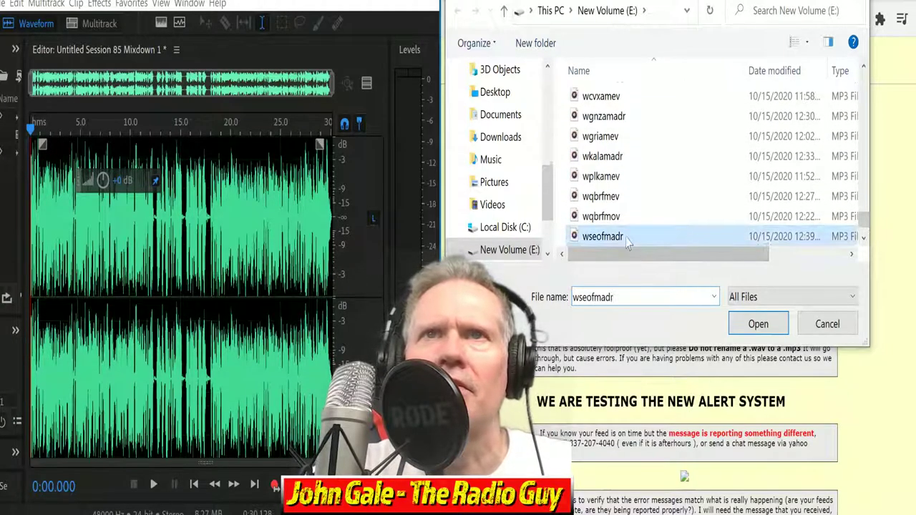
click(758, 324)
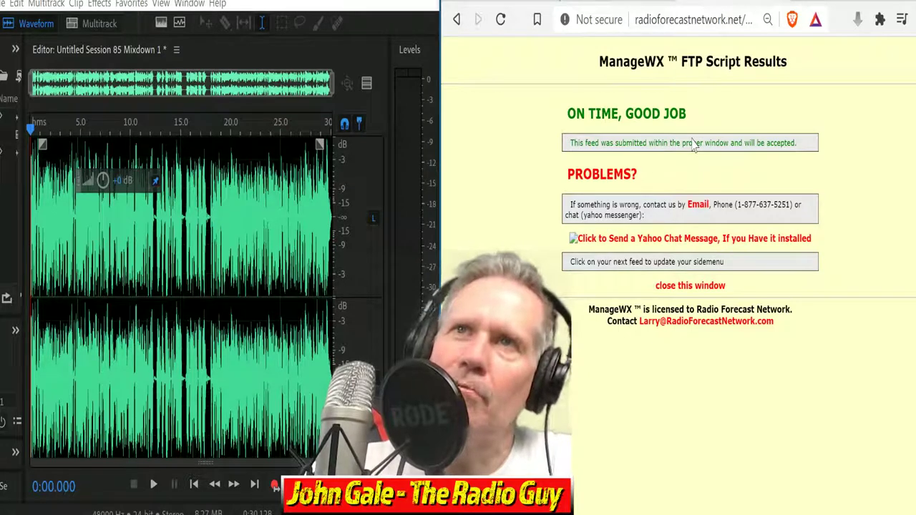
click(712, 288)
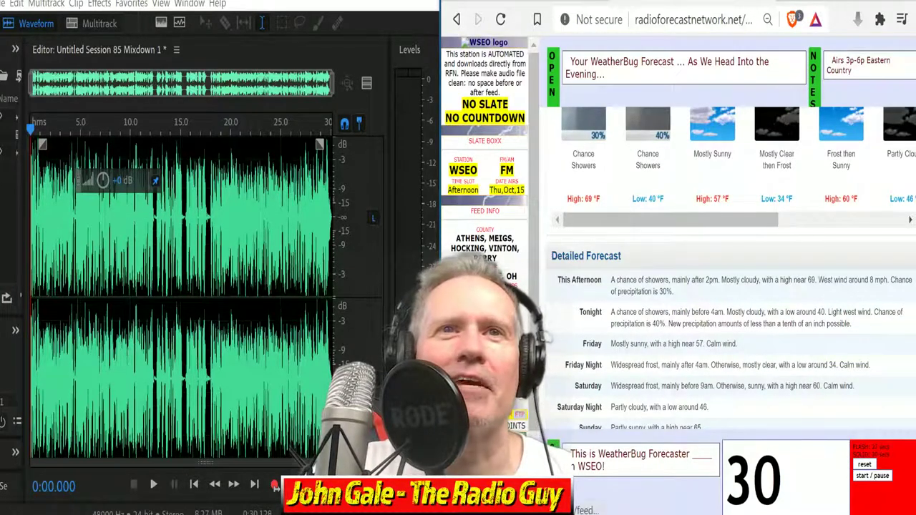